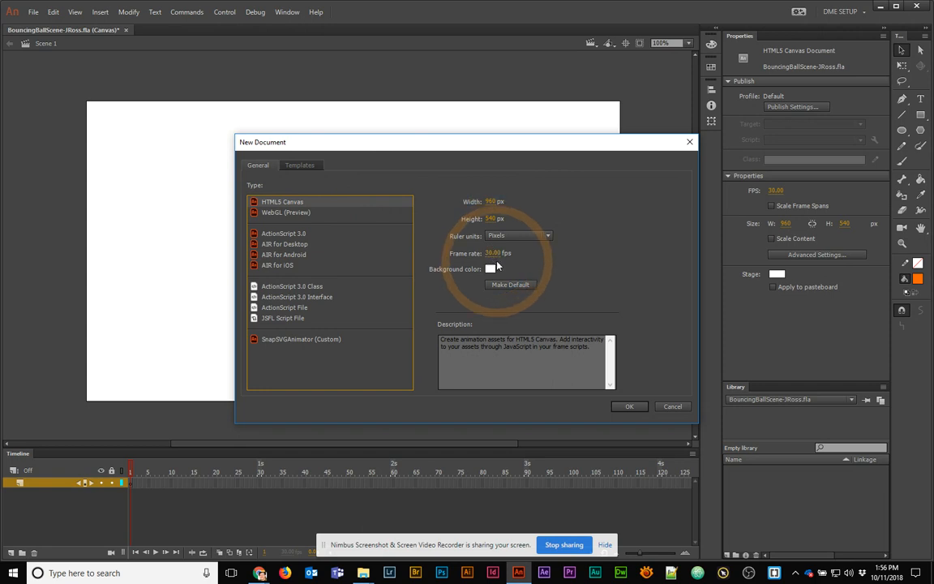
Close the extra Untitled-7 document and save BouncingBallScene-JRoss.fla
left_click(625, 405)
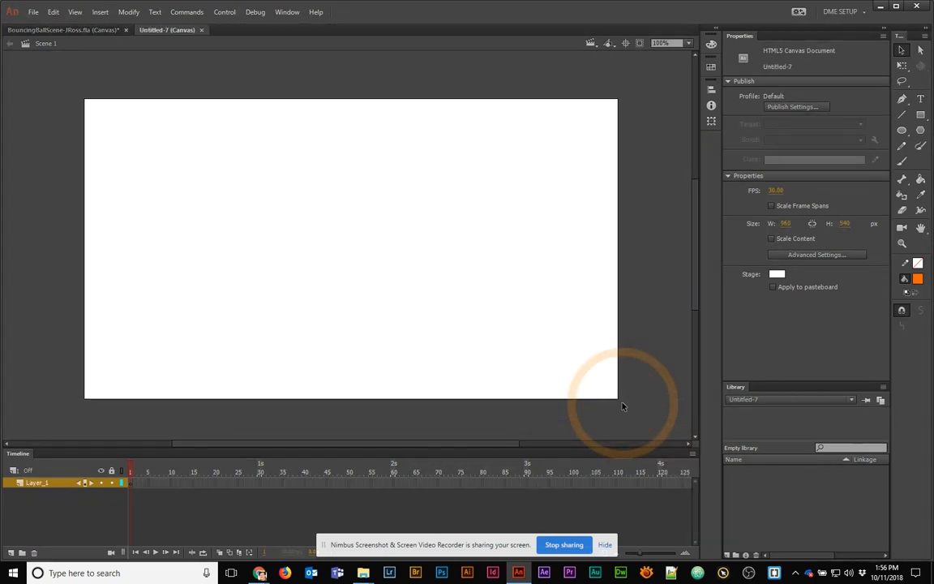
left_click(201, 30)
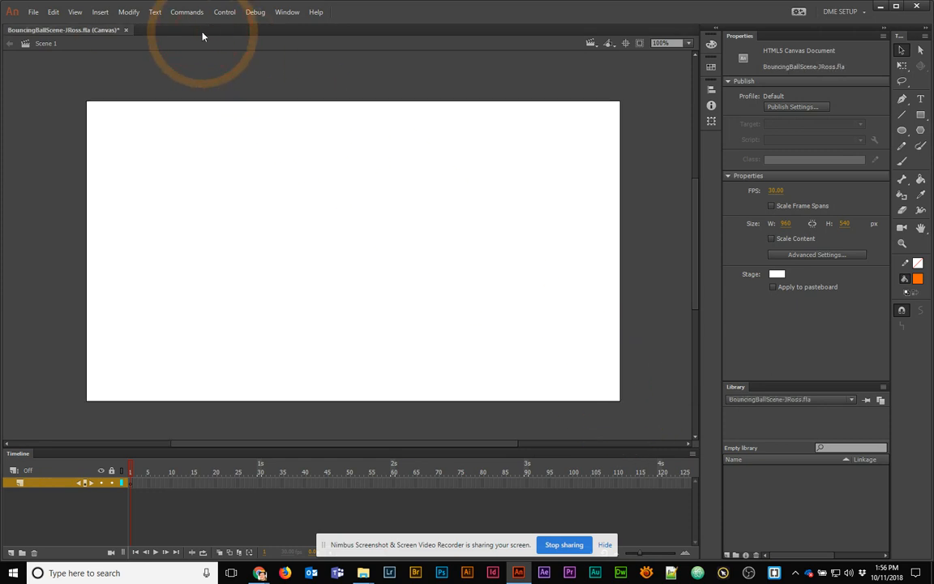
key("ctrl+s")
Bring Chrome forward and view the hqdefault.jpg and two-blue-balls gfycat GIF references
mouse_move(260, 573)
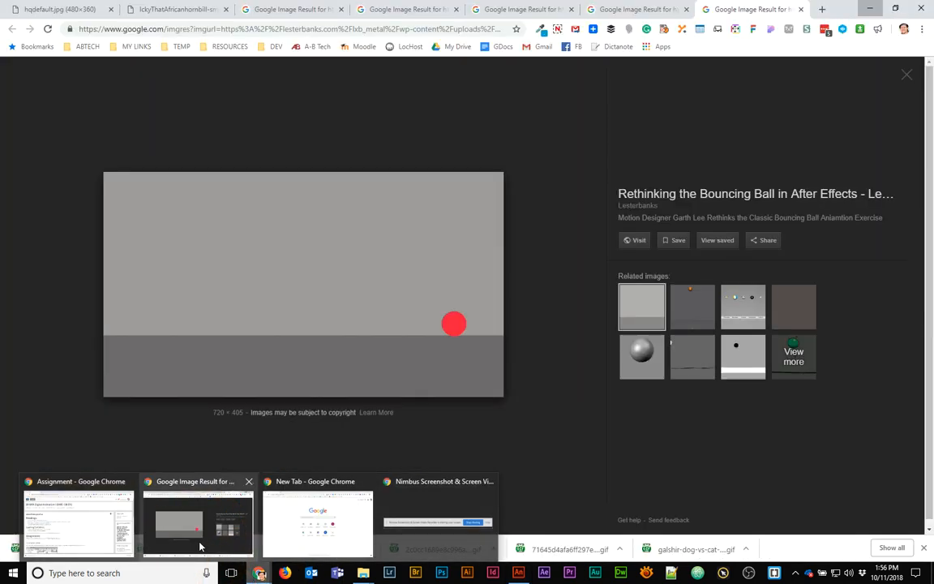
left_click(200, 546)
left_click(36, 14)
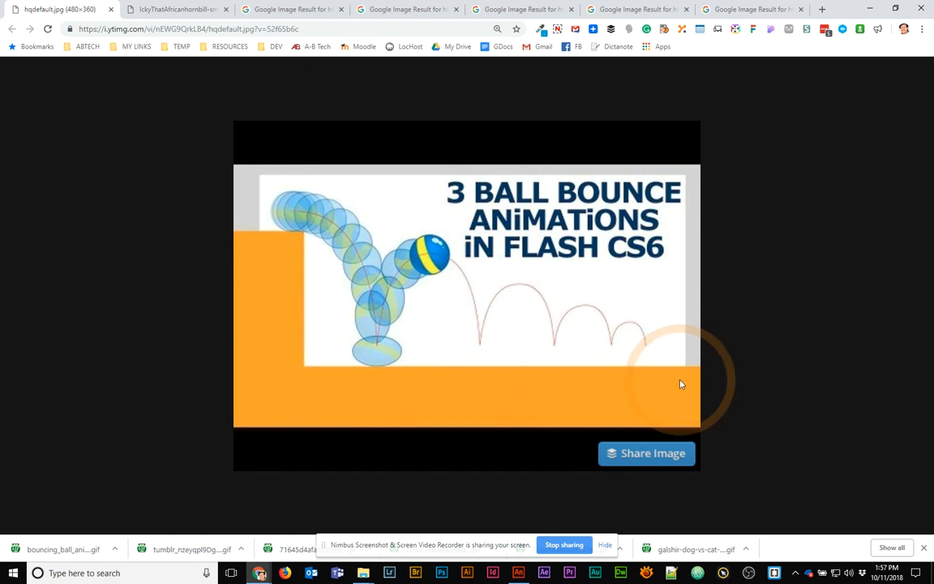
left_click(166, 9)
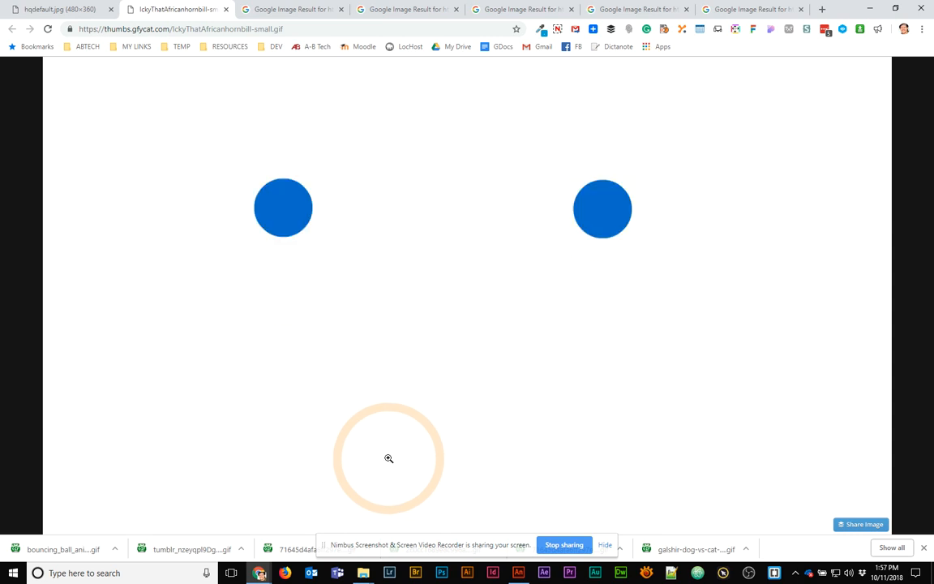
View the Football Loader, Lebron13 GIF, CSS animation and ArtStation Bouncing Balls references
left_click(274, 11)
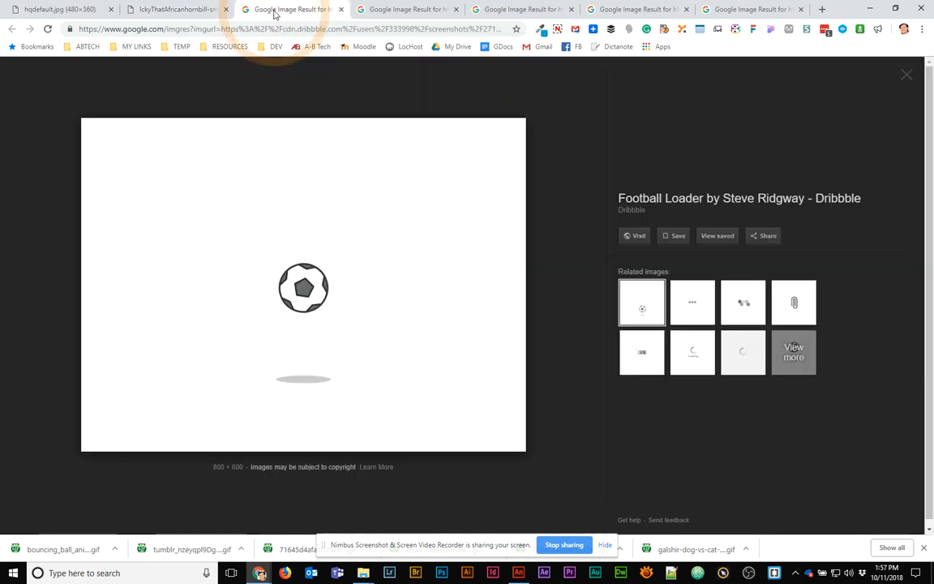
mouse_move(503, 441)
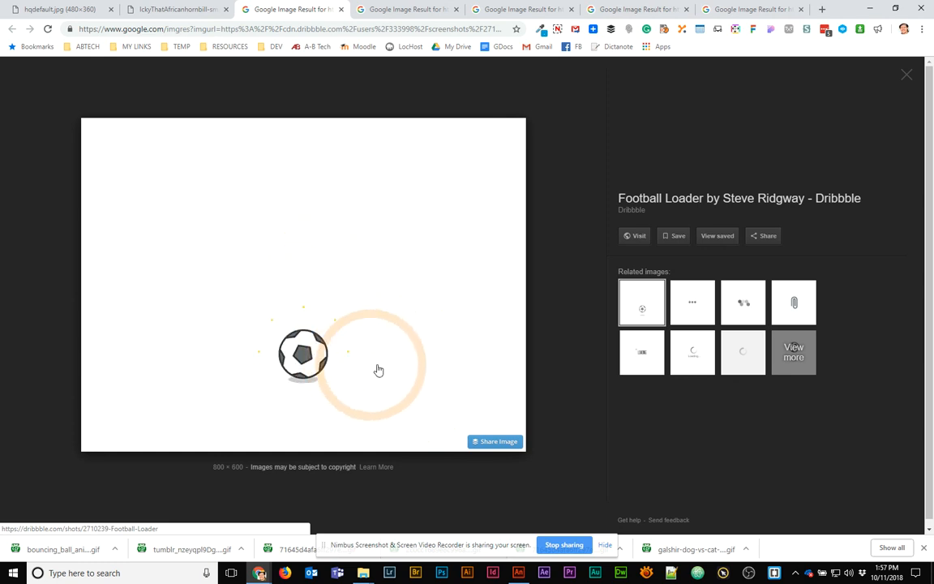
left_click(409, 10)
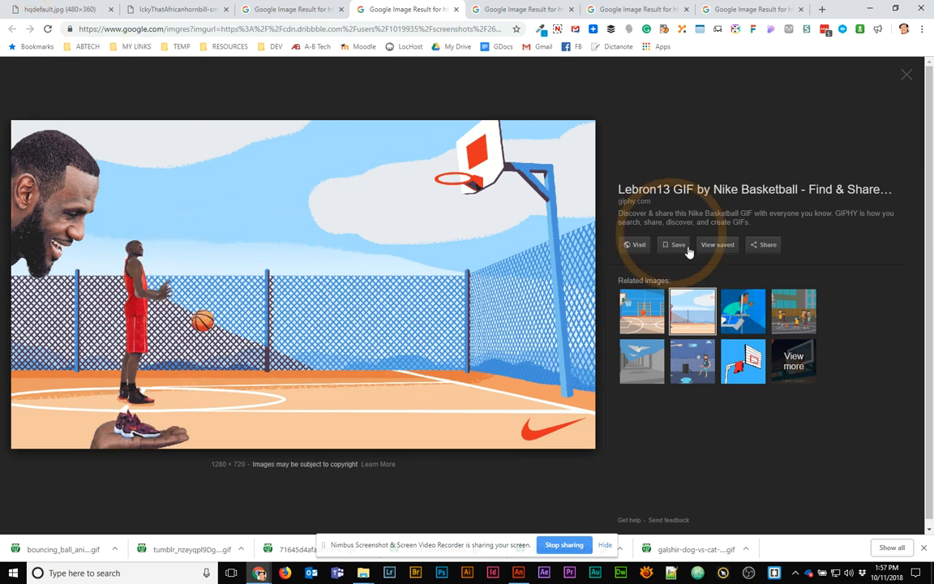
left_click(632, 320)
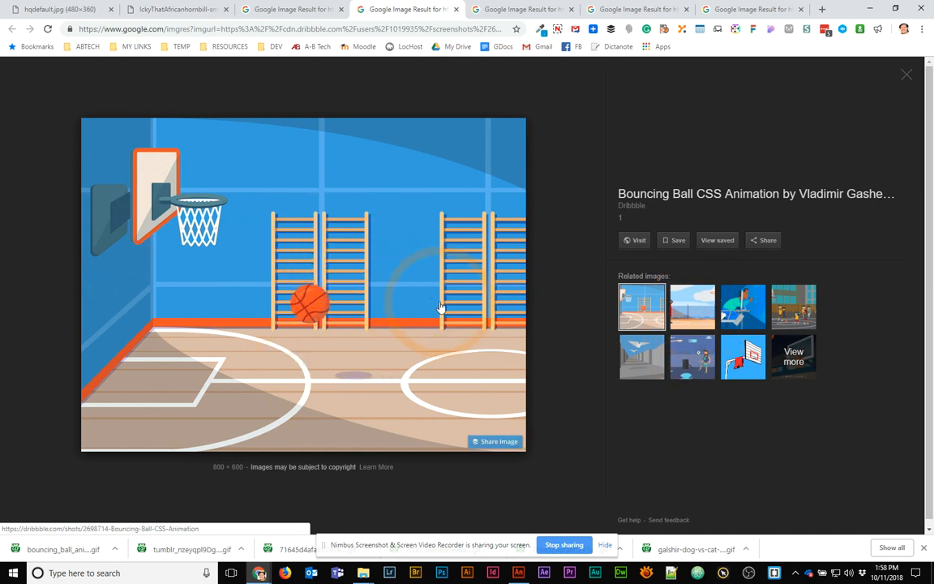
left_click(677, 309)
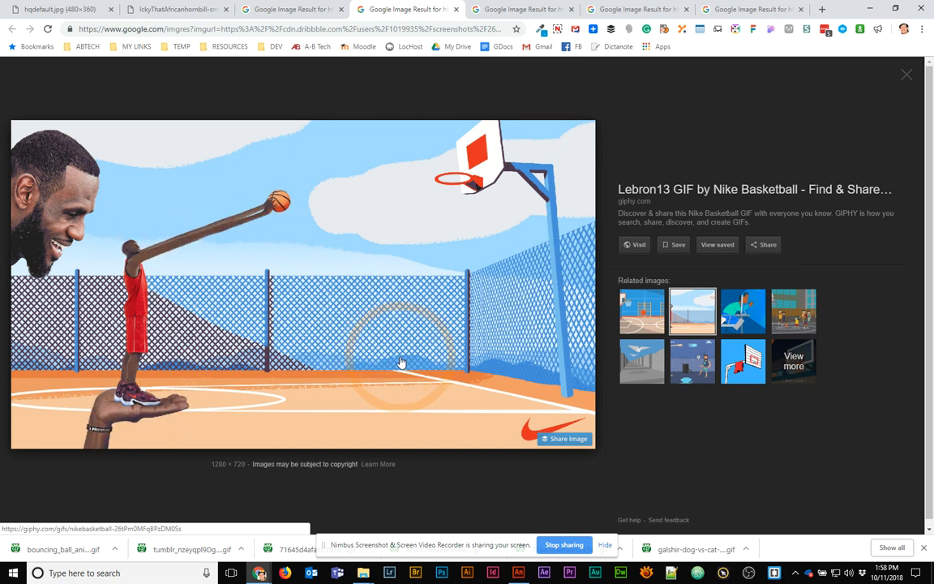
left_click(522, 10)
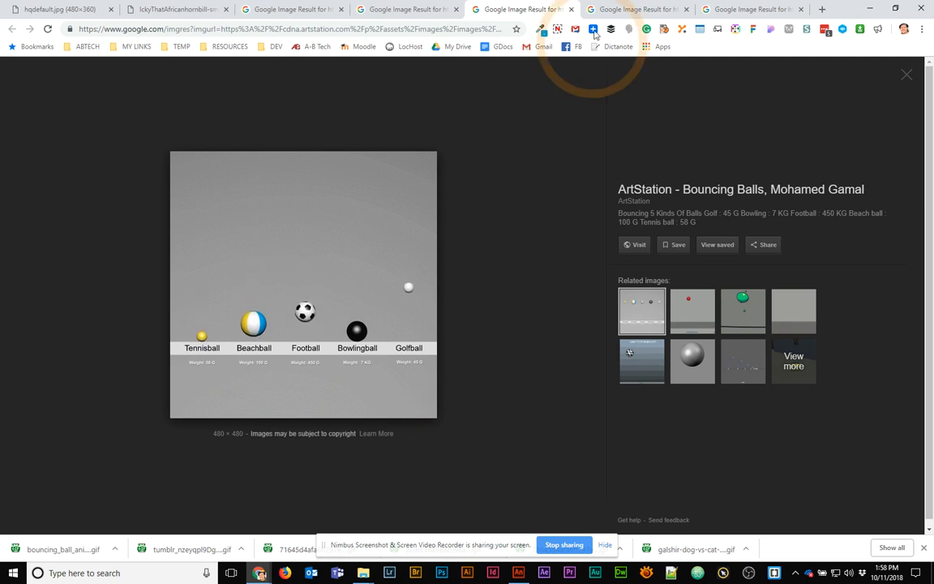
Compare the red cartoon ball GIF with the grey bouncing-ball image, then minimize Chrome
left_click(620, 9)
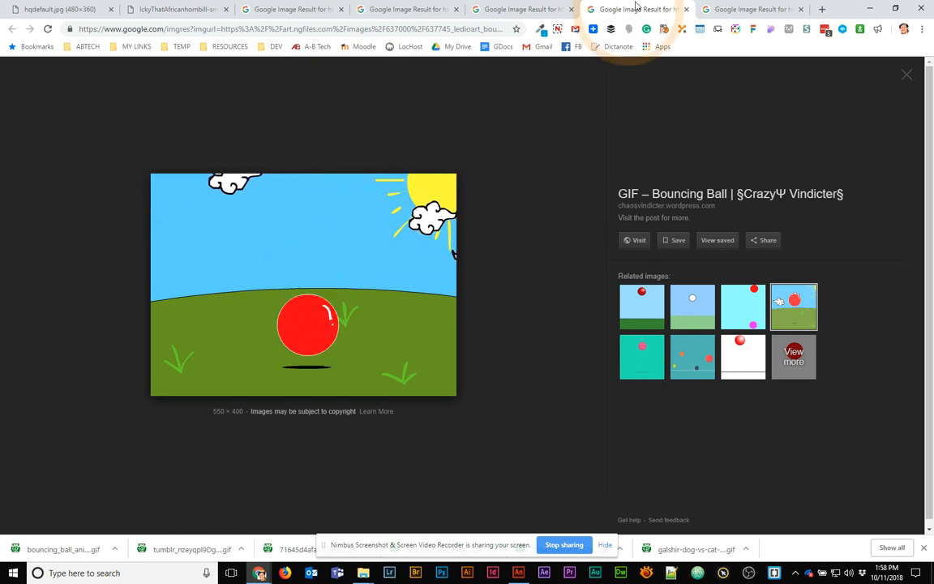
left_click(729, 11)
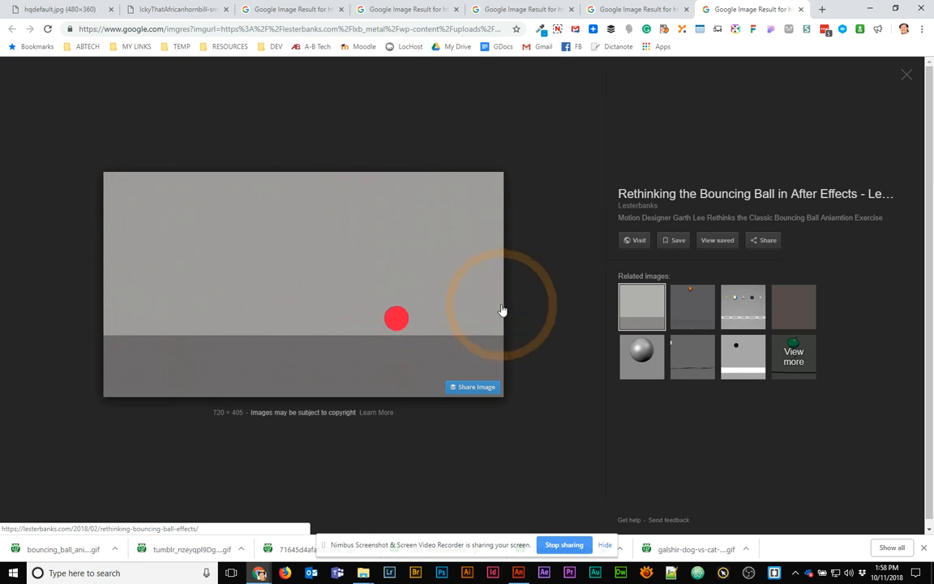
left_click(641, 9)
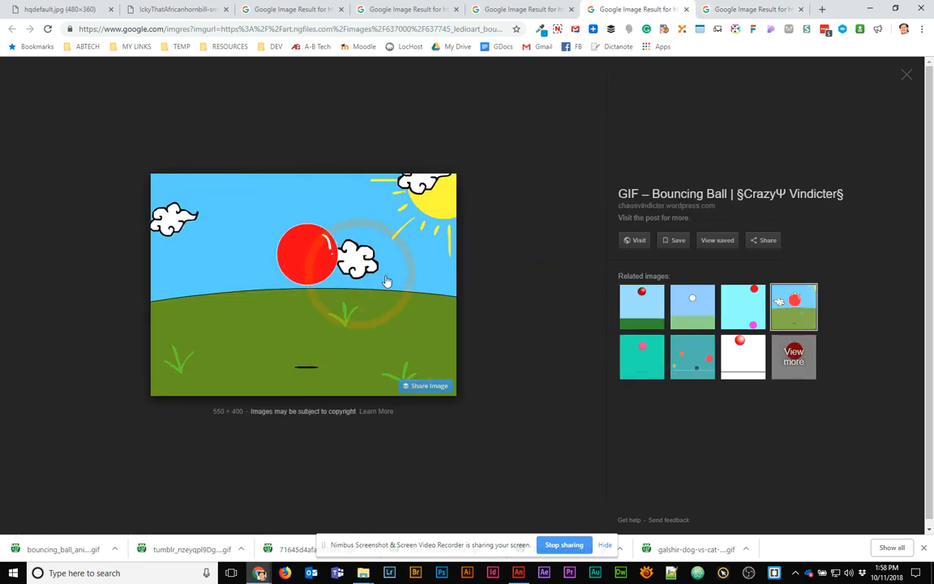
left_click(762, 9)
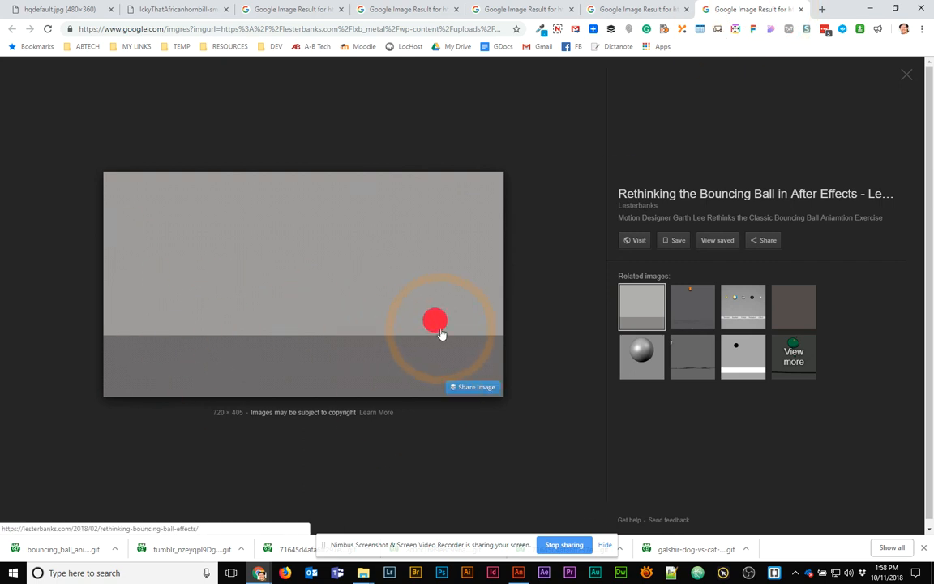
left_click(870, 8)
Choose the Rectangle tool with a khaki #CCCC99 fill
left_click(297, 294)
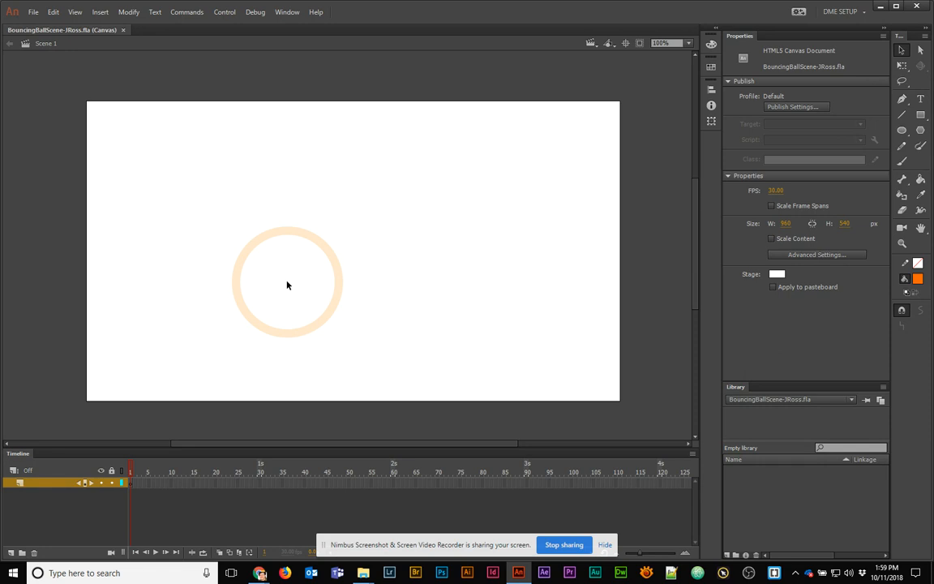
left_click(921, 116)
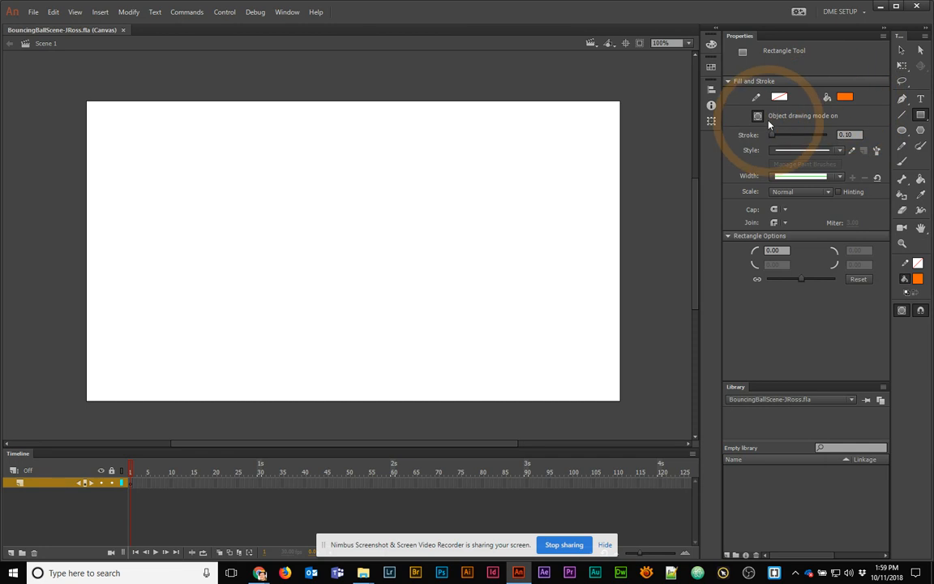
left_click(845, 96)
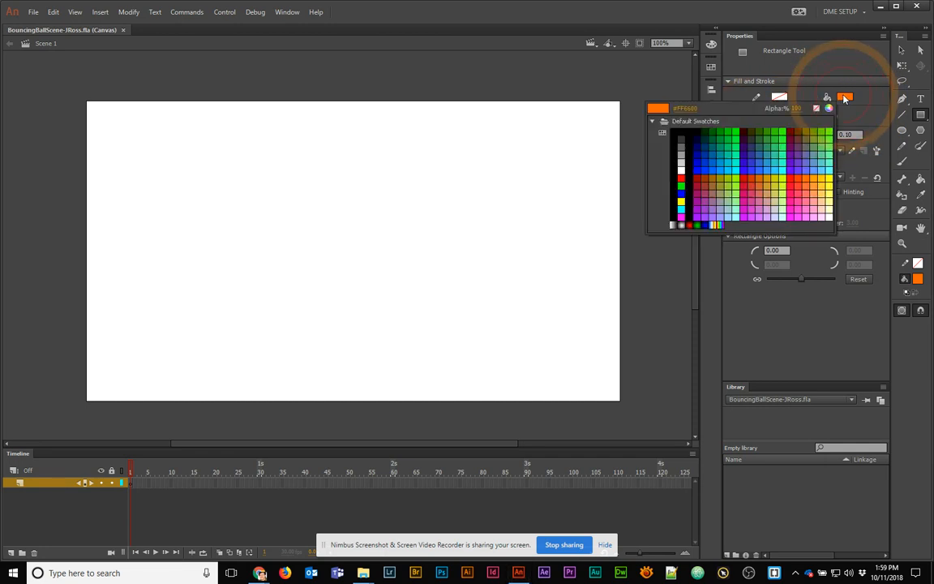
left_click(775, 198)
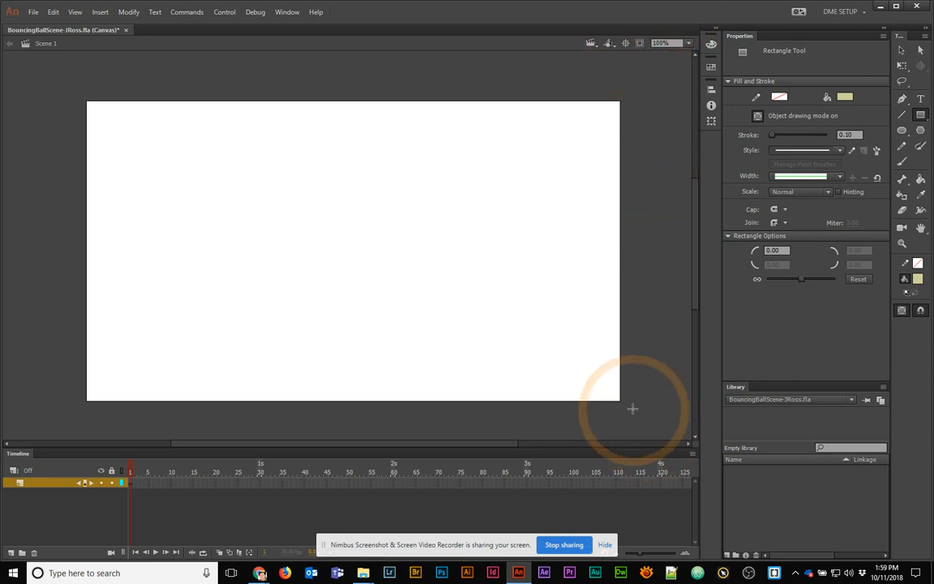
Draw a khaki floor rectangle across the stage bottom and a tall pillar at the left edge
left_click_drag(633, 411, 541, 373)
mouse_move(471, 359)
left_mouse_down()
mouse_move(62, 286)
mouse_move(77, 298)
left_mouse_up()
left_click_drag(158, 293, 76, 144)
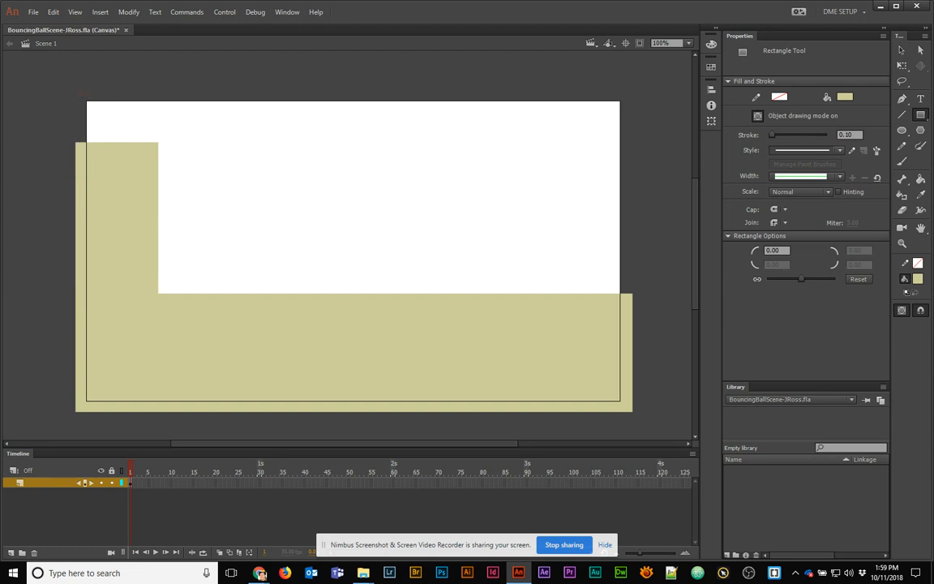
Move the pillar and floor down together, then nudge each into place
left_click(902, 50)
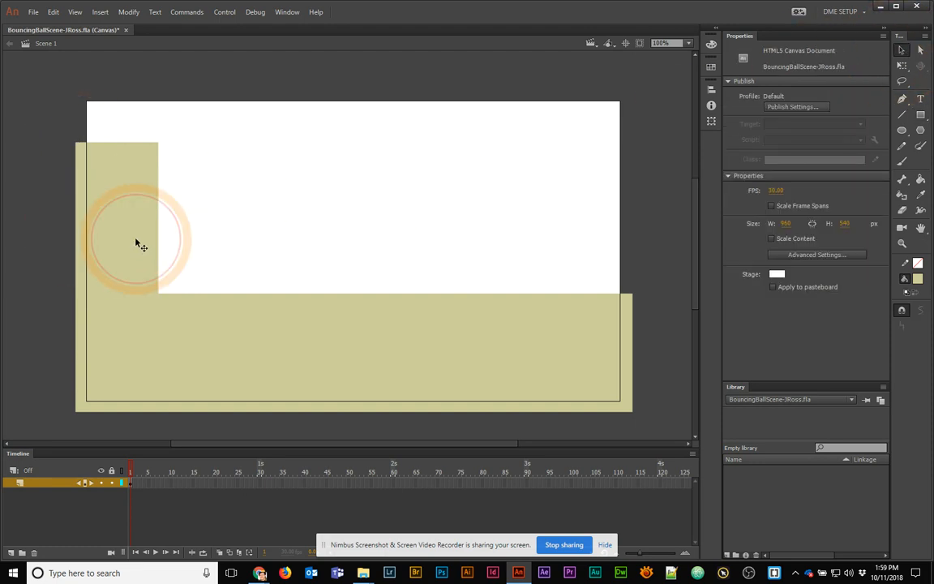
left_click(136, 240)
left_click(216, 325, "shift")
left_click_drag(140, 240, 140, 275)
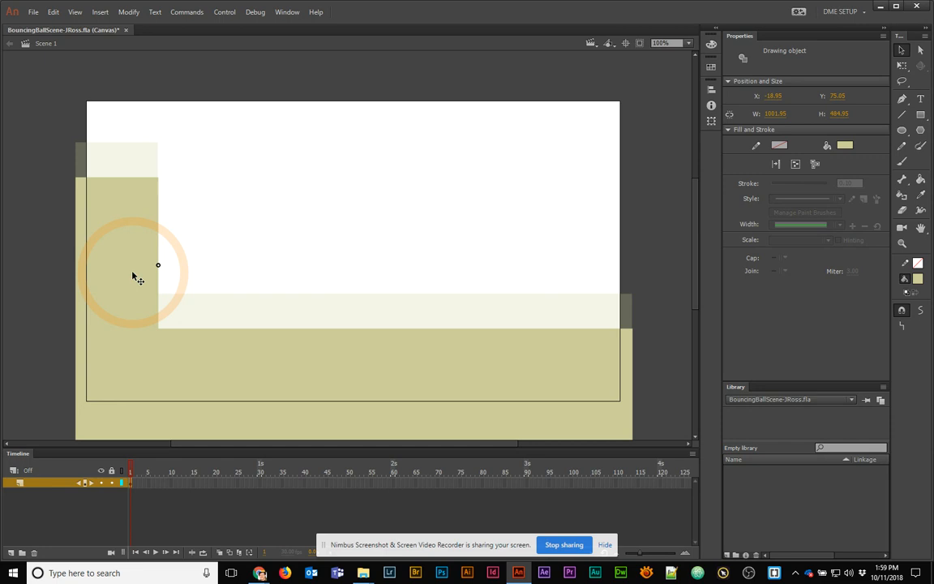
left_click(252, 221)
left_click(130, 240)
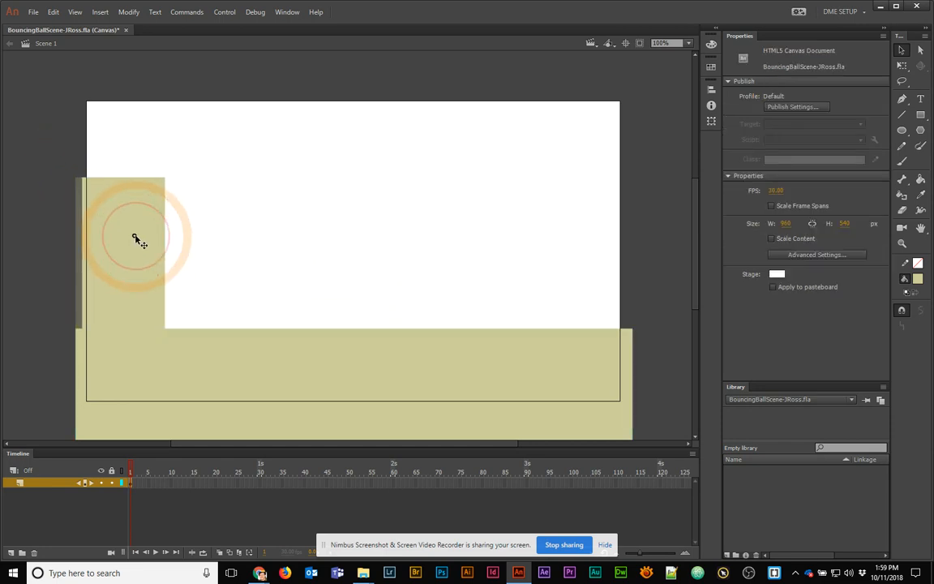
left_click(47, 177)
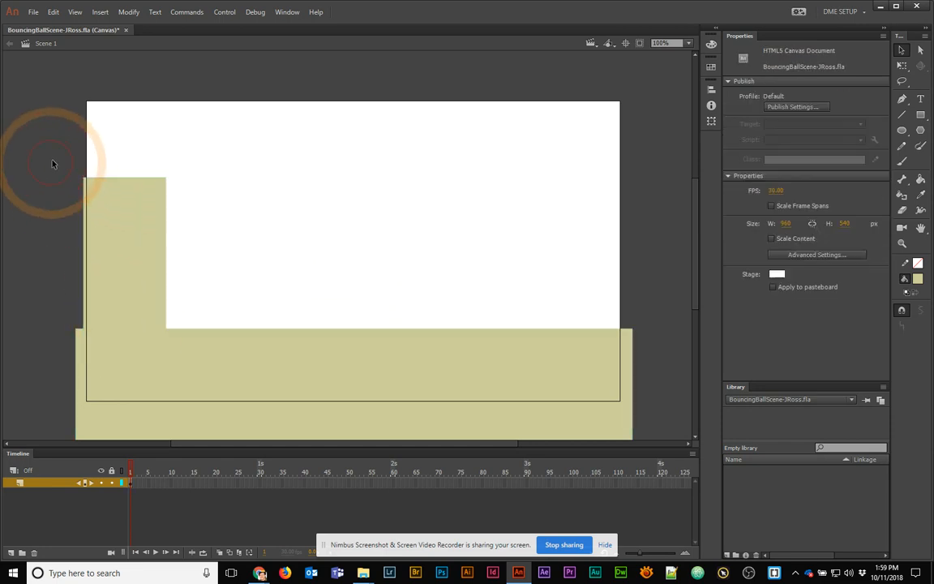
mouse_move(150, 263)
left_mouse_down()
mouse_move(163, 264)
mouse_move(149, 264)
left_mouse_up()
left_click_drag(250, 382, 298, 335)
Widen the pillar from 149 to 227 with Free Transform
left_click(113, 267)
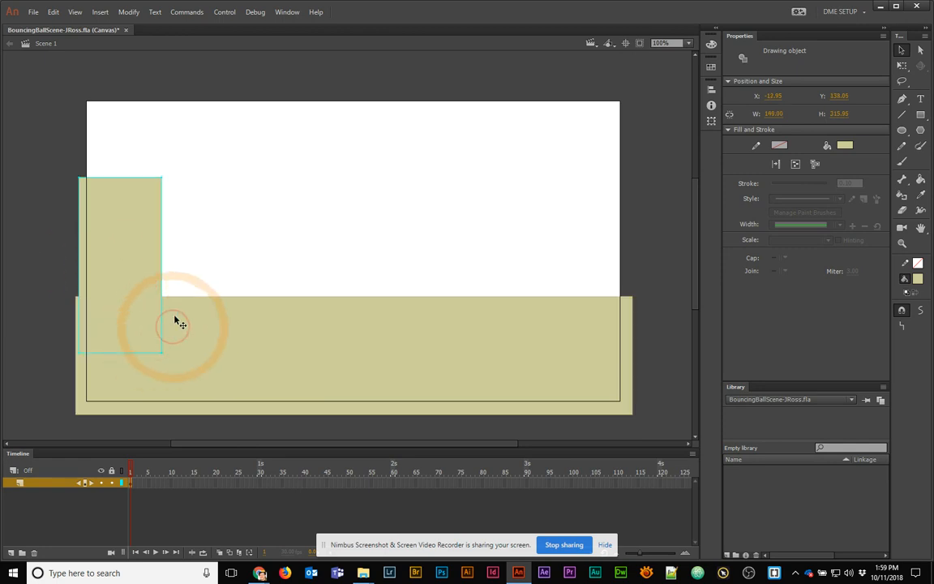
key("q")
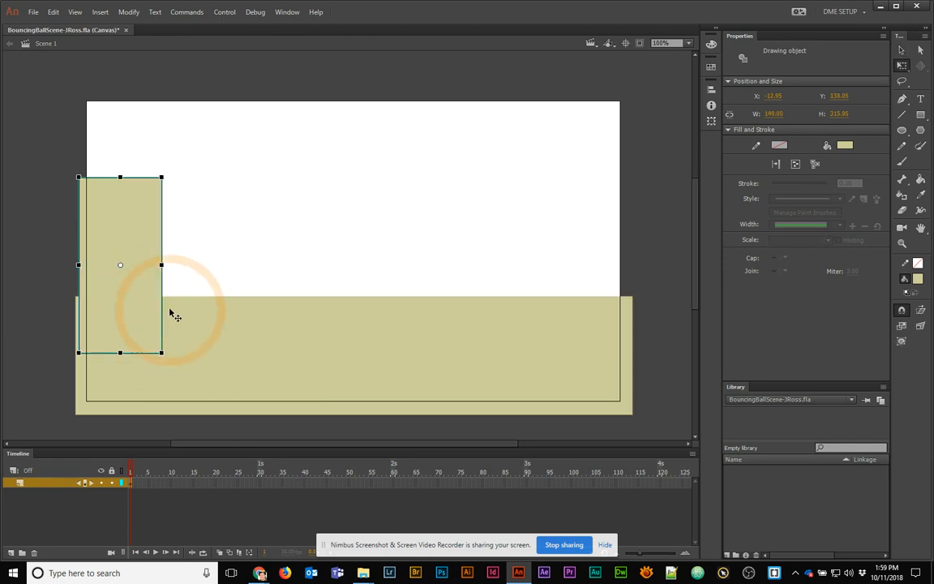
left_click_drag(163, 265, 180, 277)
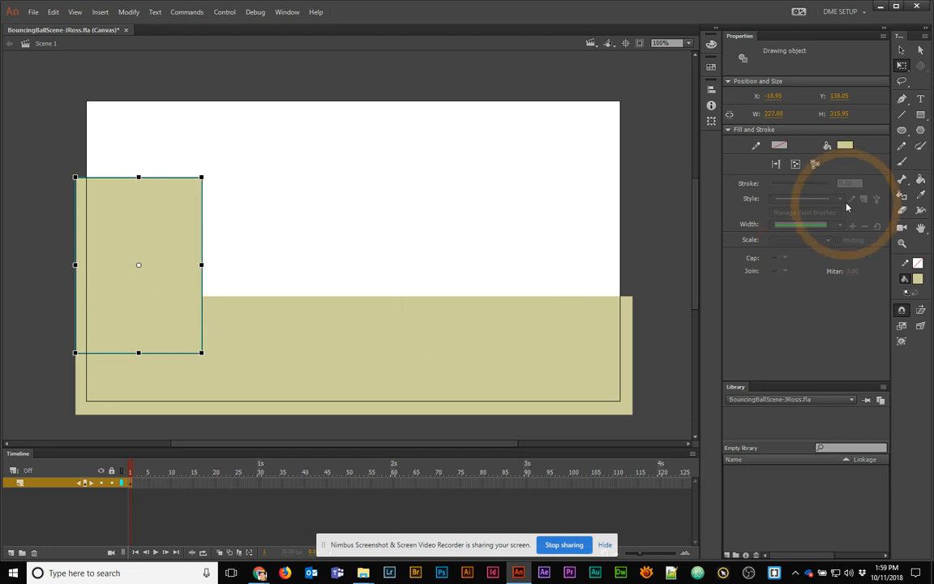
Darken the pillar fill to olive 8B8B68 at 55% brightness
left_click(845, 146)
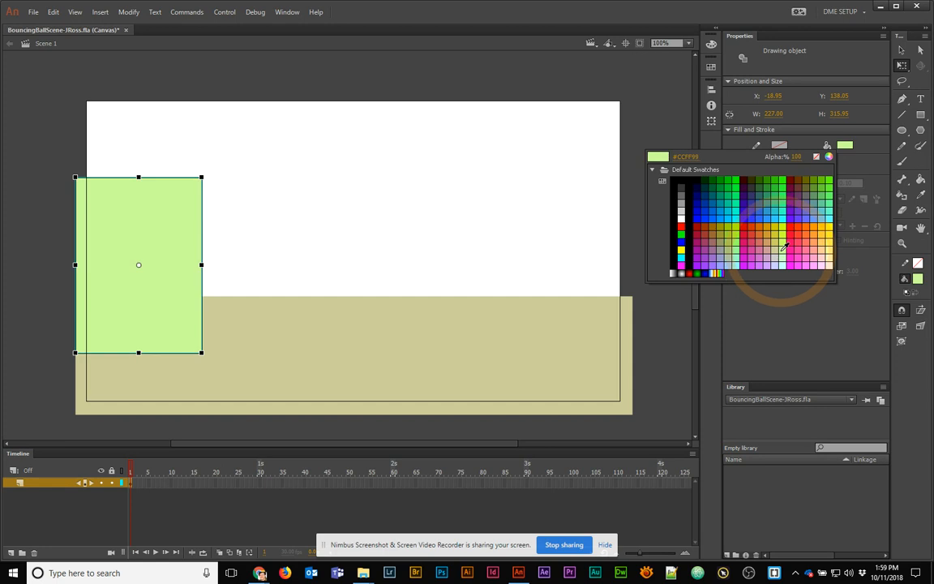
left_click(780, 243)
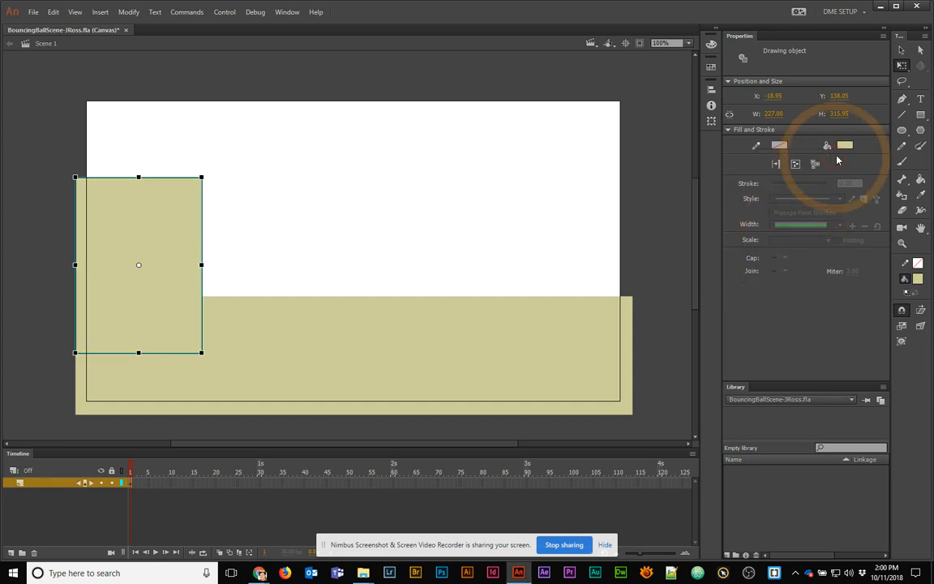
left_click(845, 145)
left_click(827, 157)
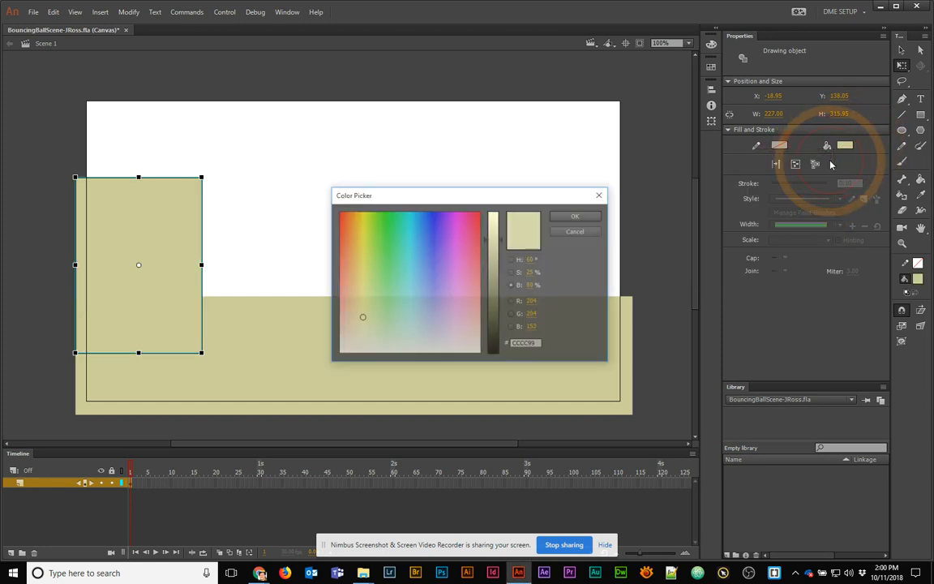
left_click(490, 277)
left_click(574, 216)
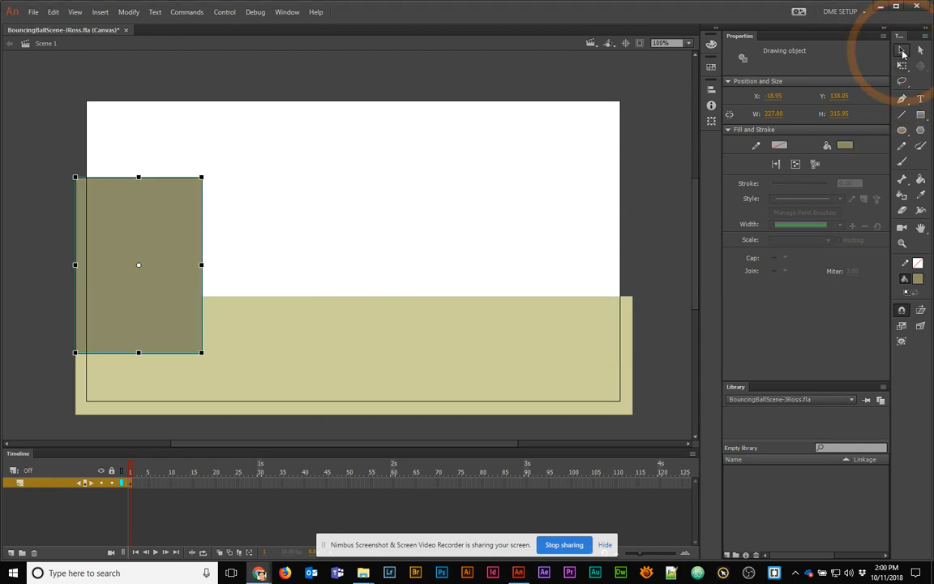
Nudge the dark wall and the tan ground rectangle into their final positions
left_click(902, 50)
left_click(449, 219)
left_click_drag(160, 259, 161, 268)
left_click(246, 284)
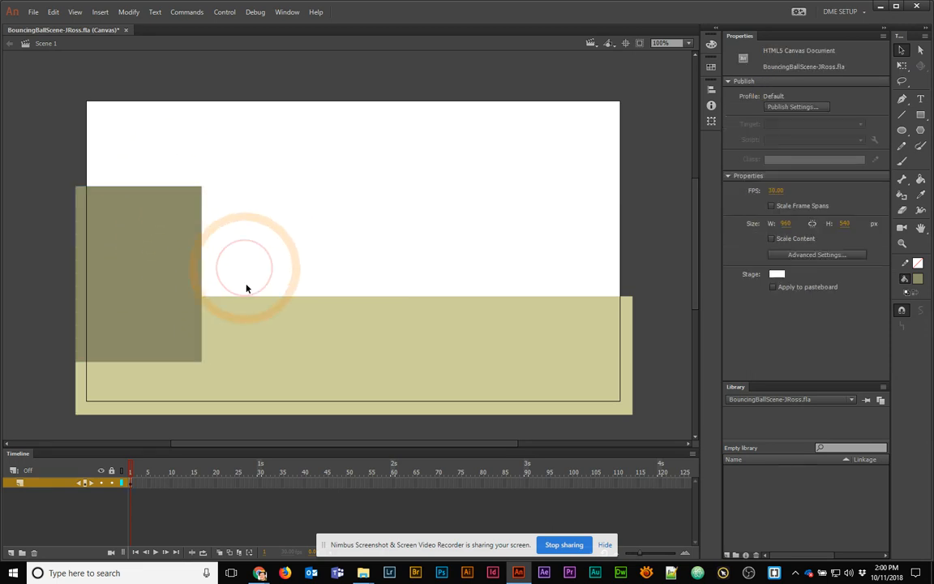
left_click_drag(266, 328, 262, 330)
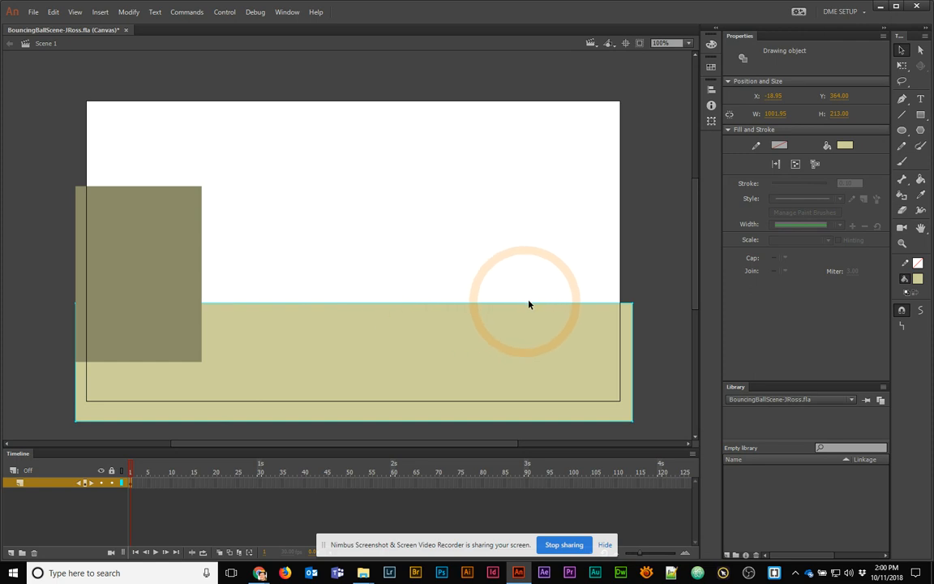
left_click_drag(177, 361, 181, 356)
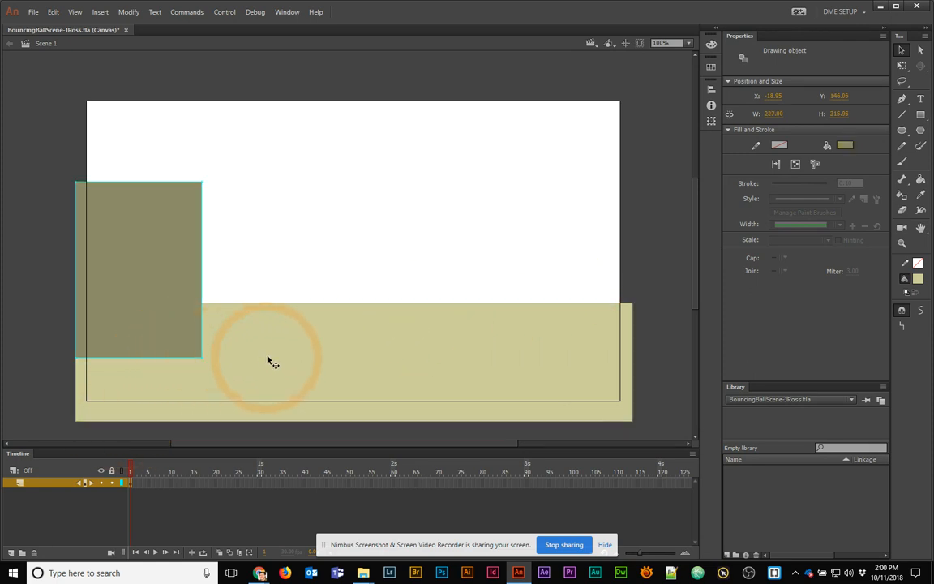
Draw an 823.95-wide orange horizontal line across the floor at the wall's base
left_click(902, 114)
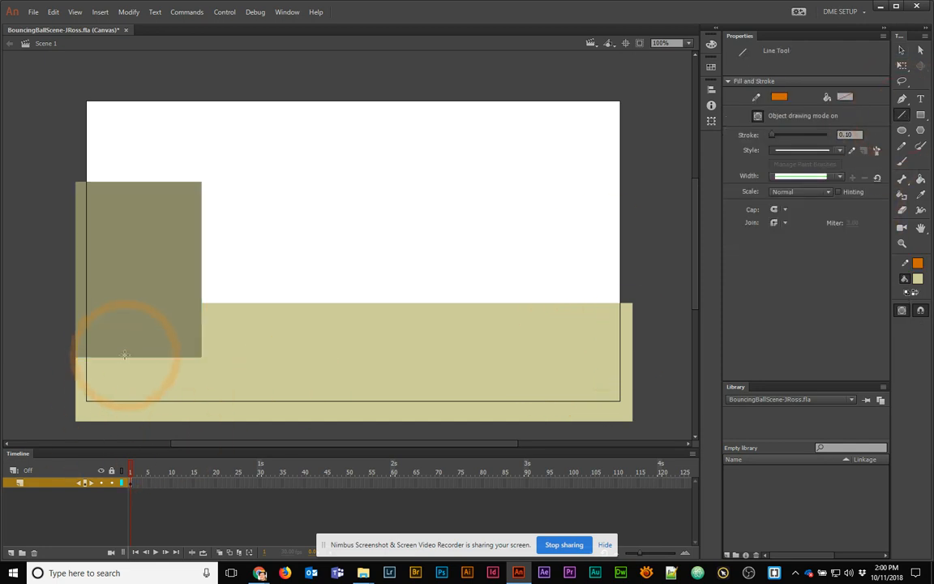
mouse_move(120, 357)
left_mouse_down()
mouse_move(339, 371)
mouse_move(572, 346)
left_mouse_up()
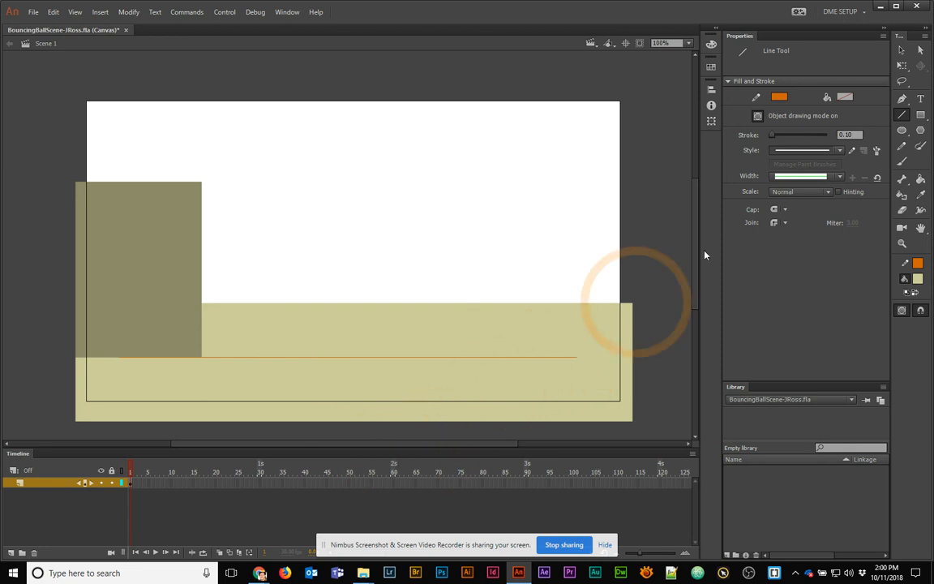
left_click(902, 50)
left_click(361, 358)
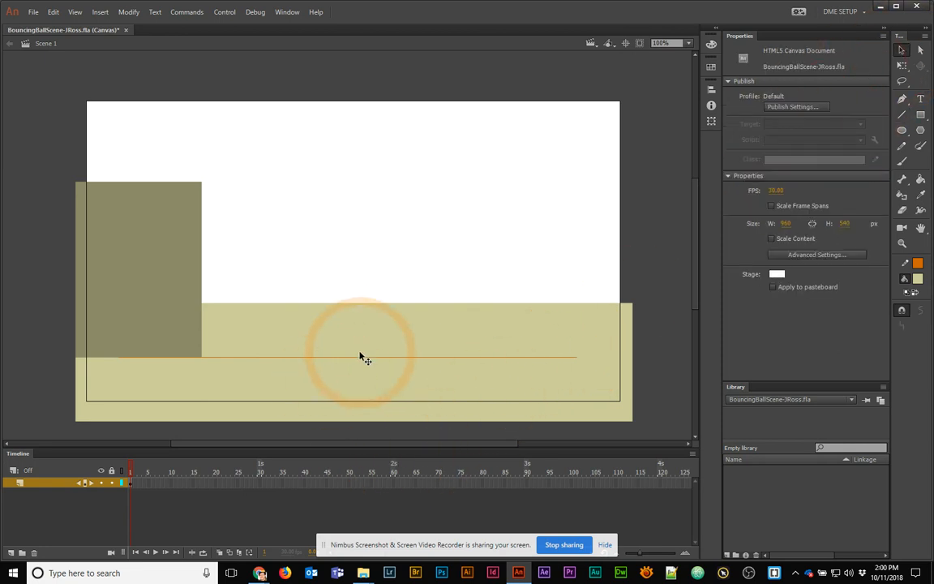
left_click(362, 360)
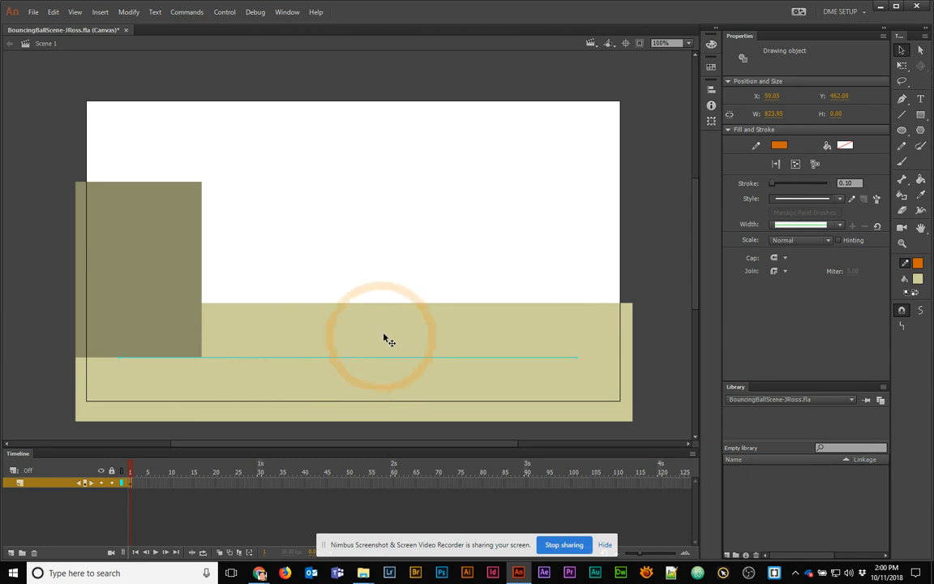
left_click(417, 286)
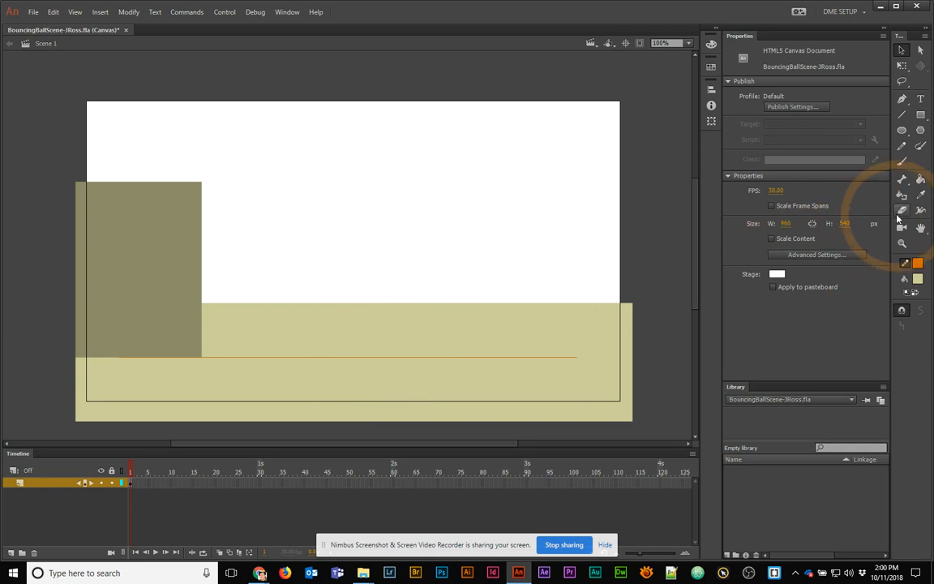
Draw a black 161×42 oval with no outline at the line's right end and nudge it into place
left_click(902, 130)
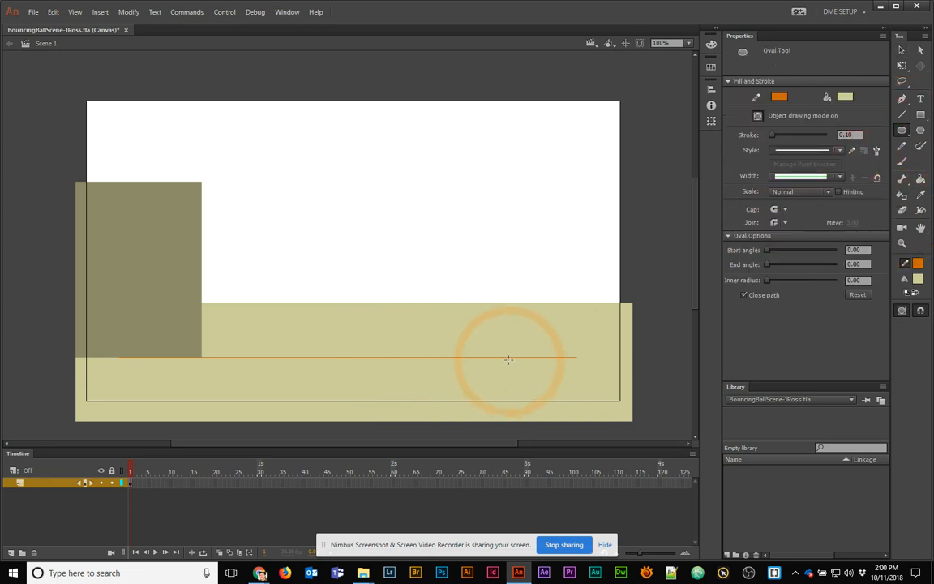
mouse_move(506, 356)
left_mouse_down()
mouse_move(584, 333)
mouse_move(595, 341)
left_mouse_up()
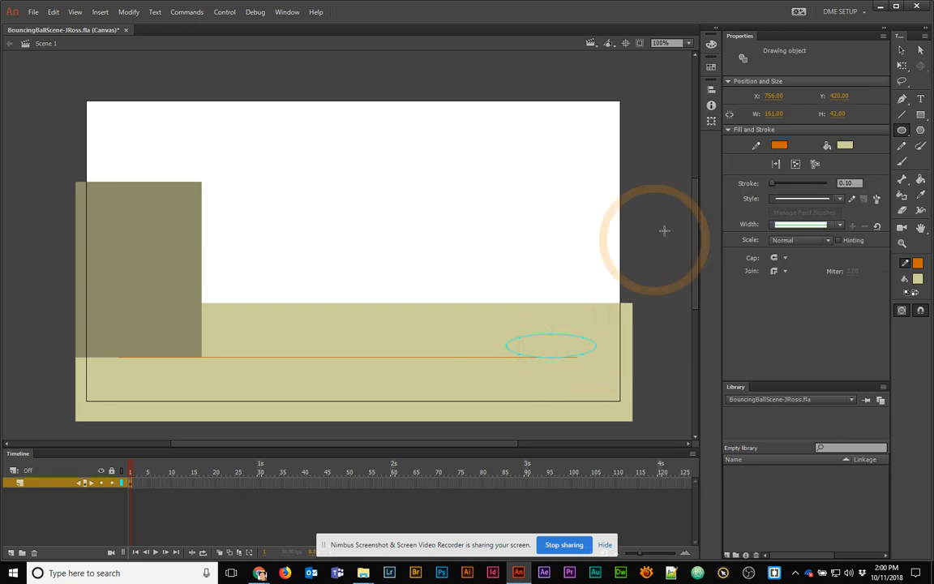
left_click(845, 146)
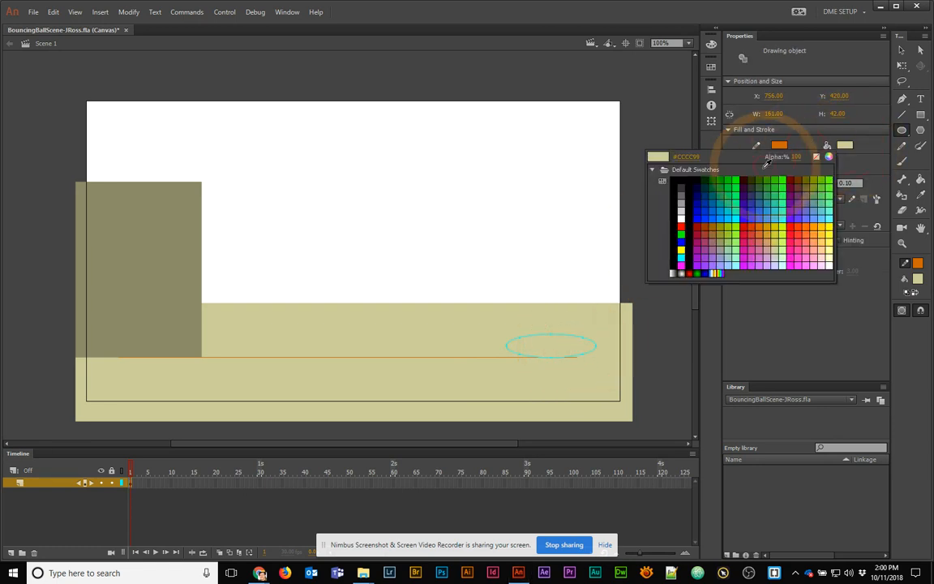
left_click(685, 179)
left_click(778, 145)
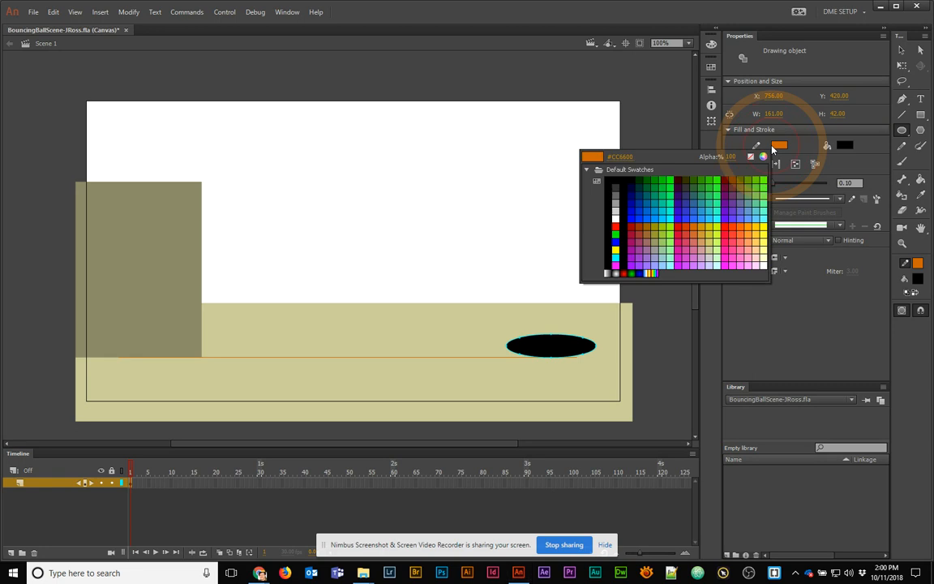
left_click(751, 156)
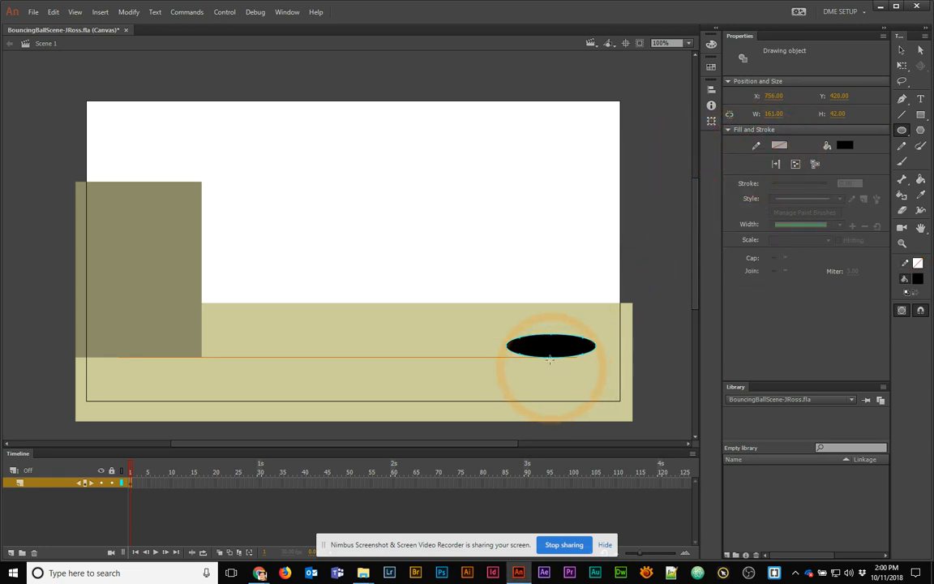
left_click(901, 49)
left_click(542, 354)
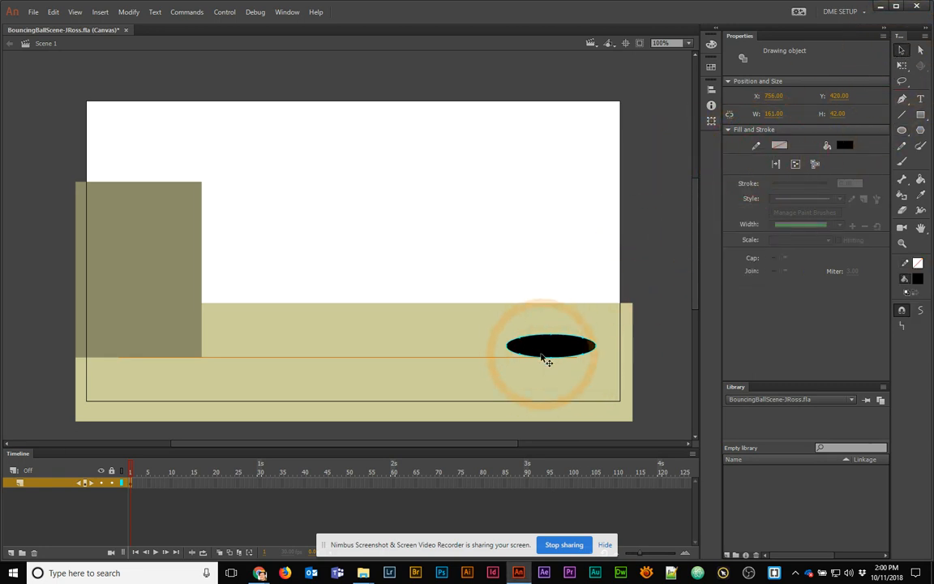
left_click_drag(535, 354, 536, 358)
left_click(656, 287)
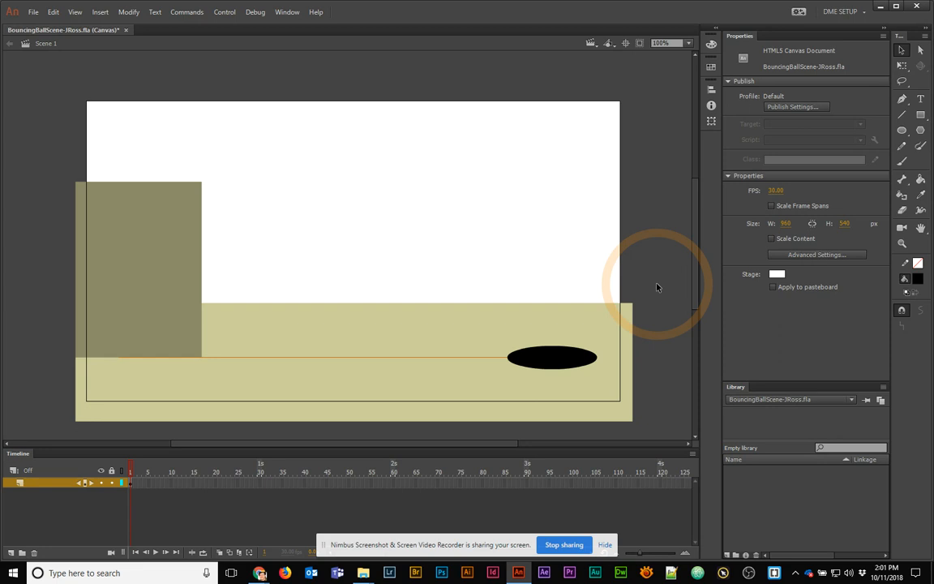
Rename the scenery layer to bgnd, lock it, and clip content outside the stage
left_click(31, 484)
double_click(31, 487)
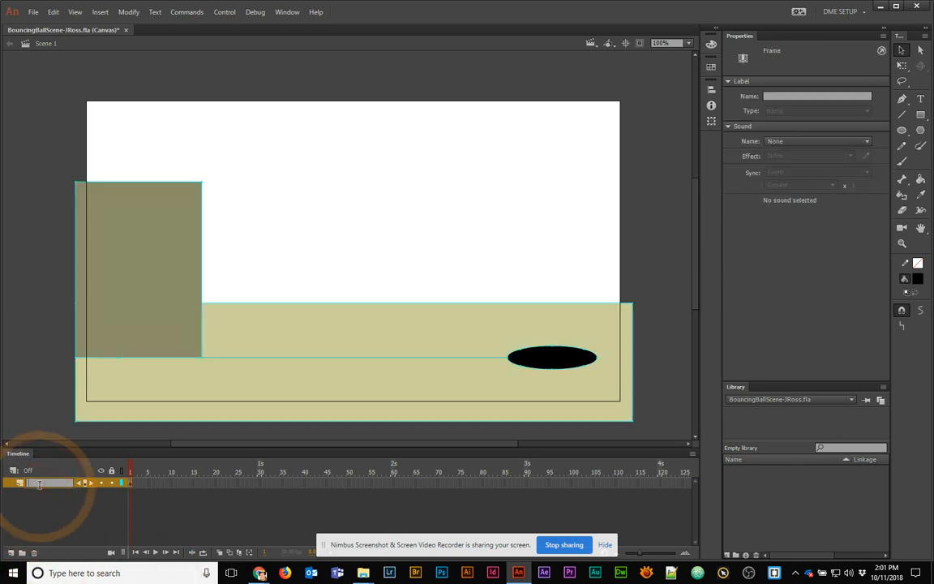
type("bgnd")
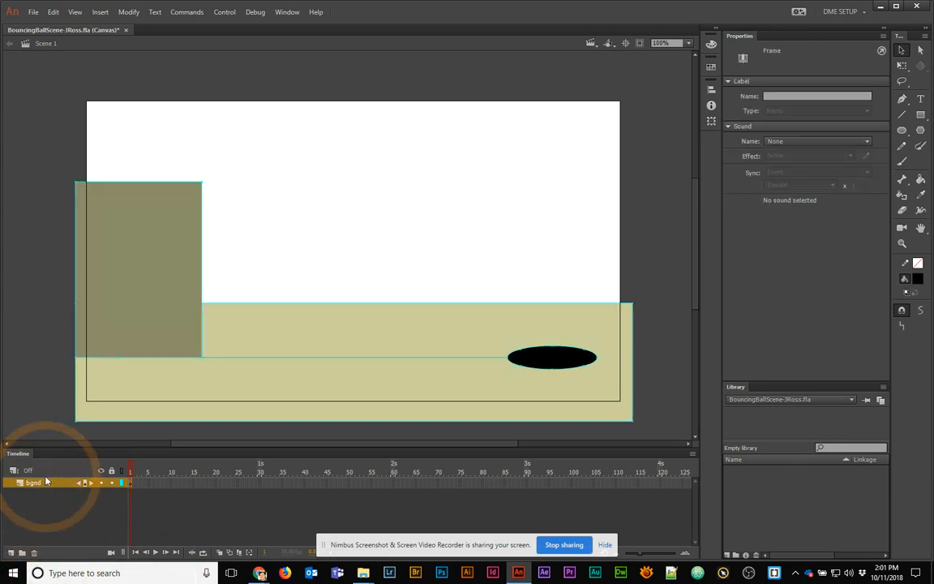
key("Return")
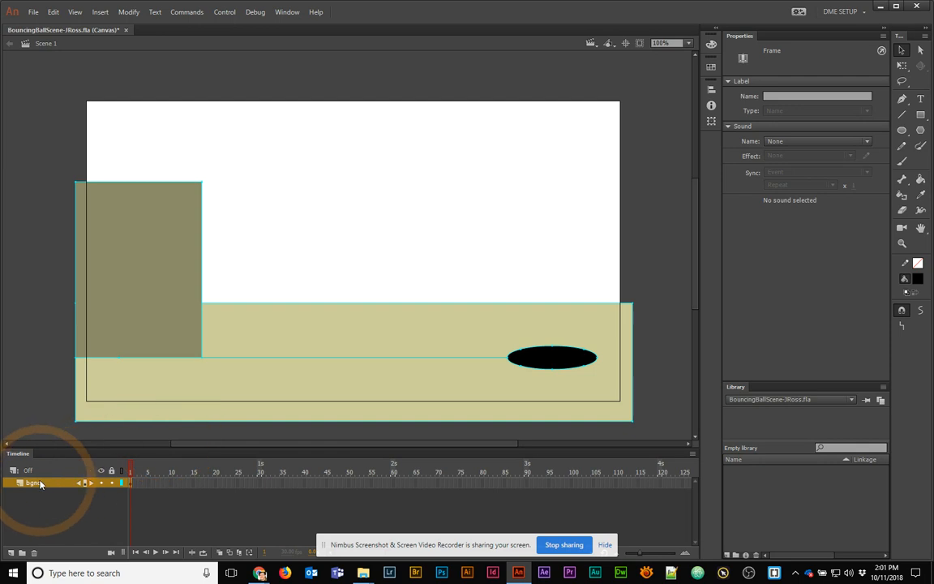
left_click(114, 483)
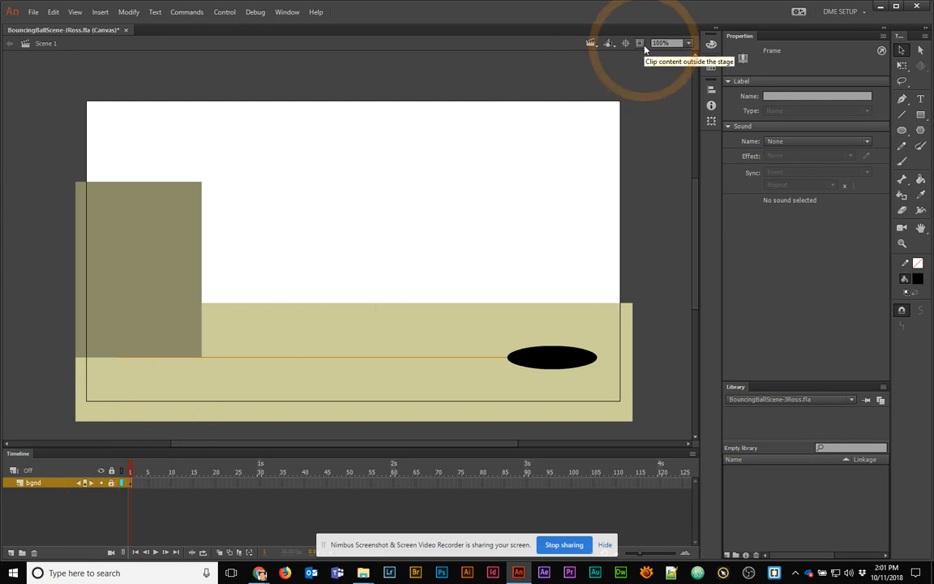
left_click(641, 45)
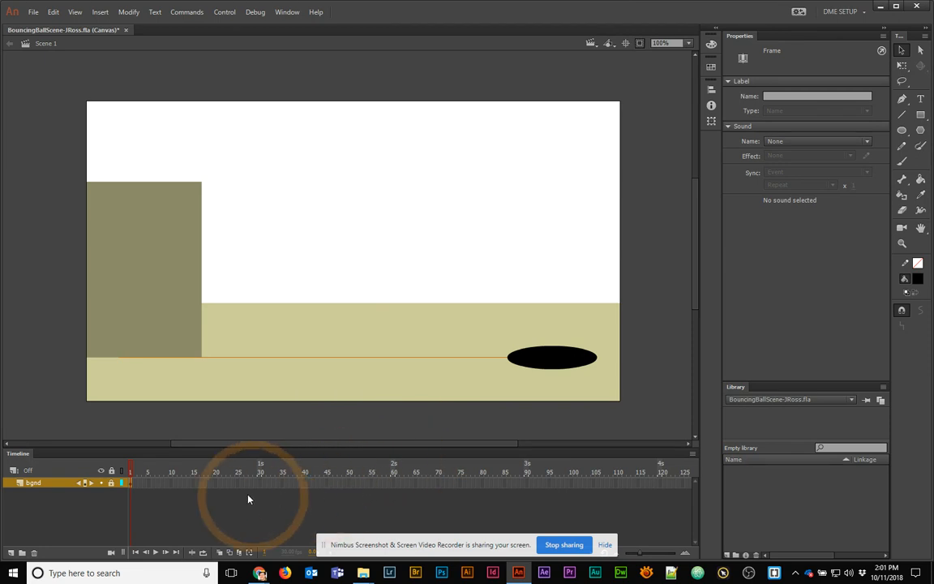
Extend the bgnd layer's frames out to frame 120 and scrub to check the scene
left_click(663, 484)
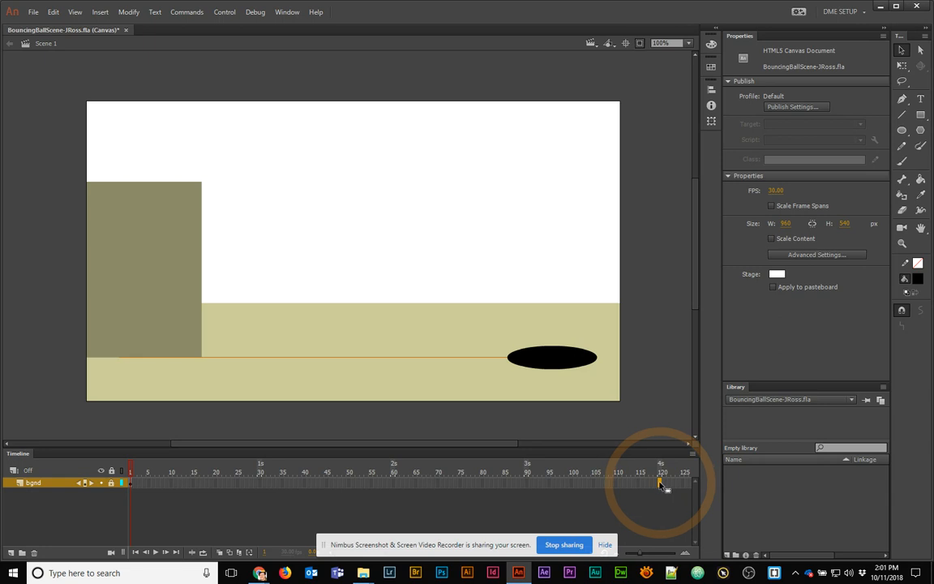
key("F5")
left_click(482, 484)
left_click_drag(478, 486, 79, 463)
Add a new layer above bgnd and name it 'ball'
left_click(9, 554)
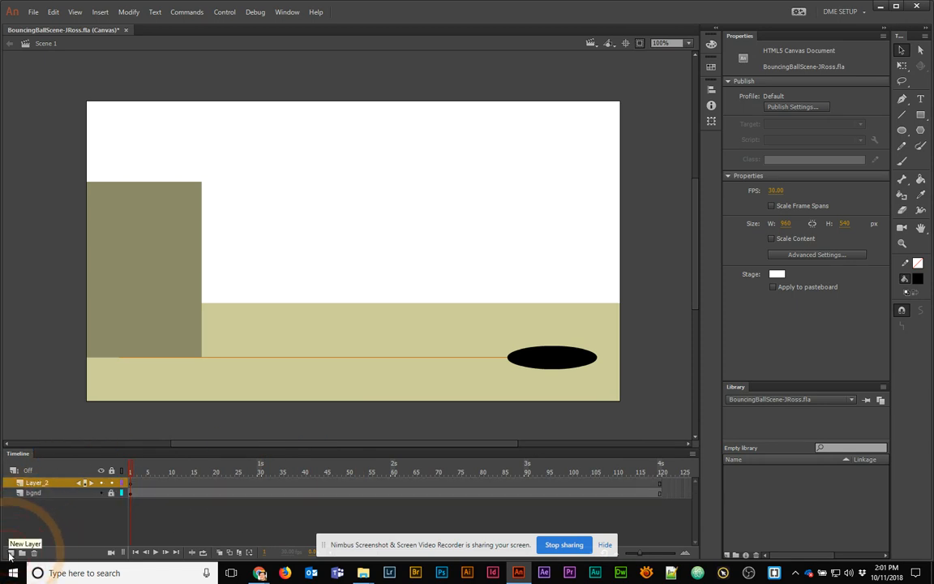
double_click(38, 482)
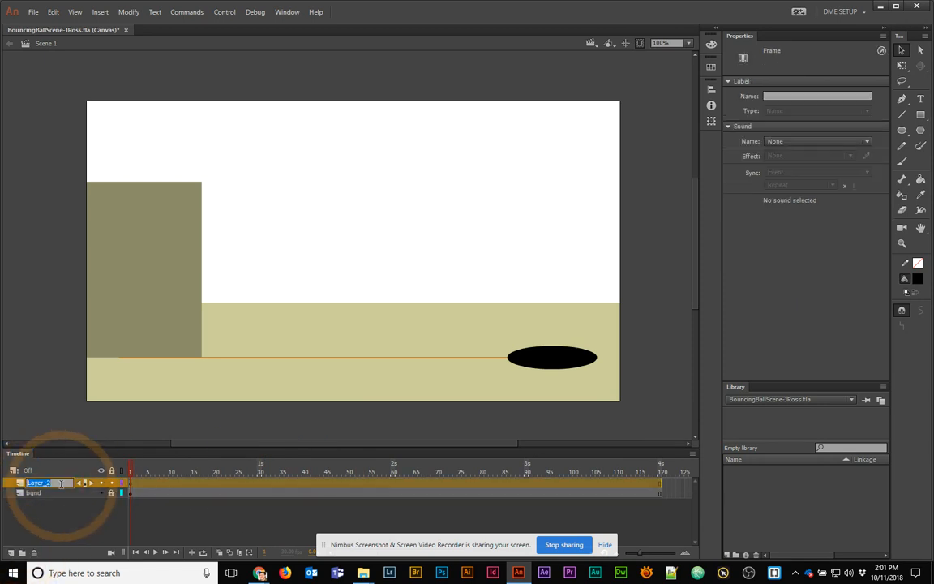
type("ball")
key("Return")
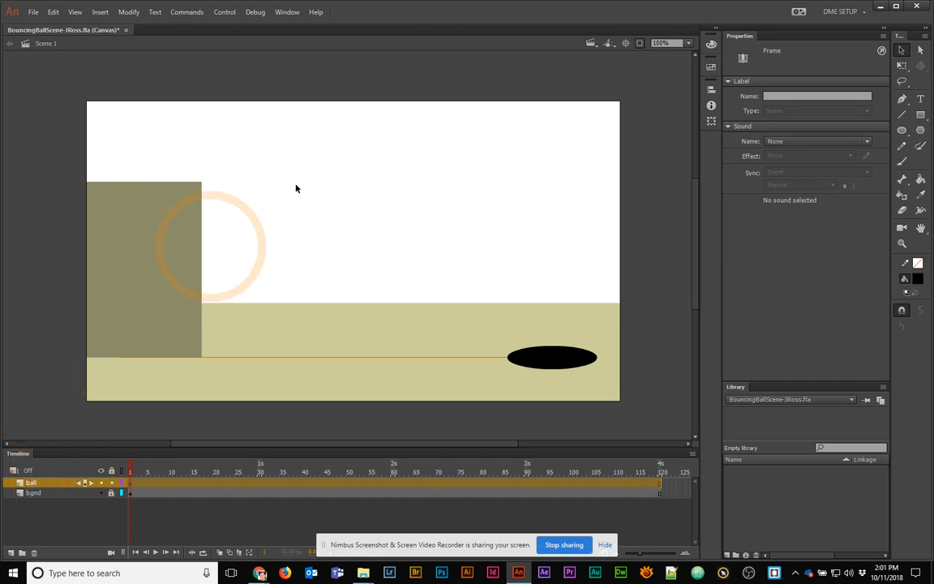
left_click(901, 130)
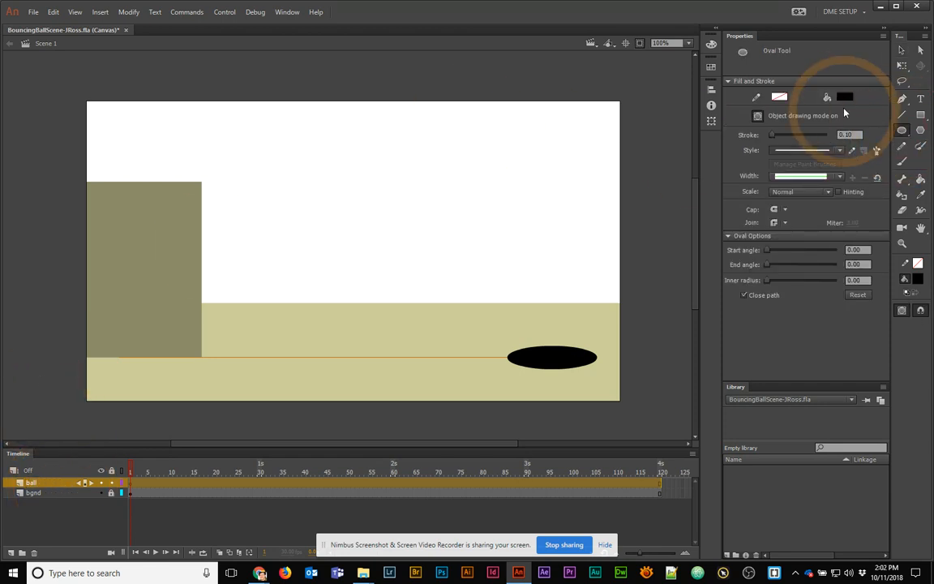
Draw a blue #3366CC circle in the sky on the ball layer, then select it and start converting it with F8
left_click(844, 99)
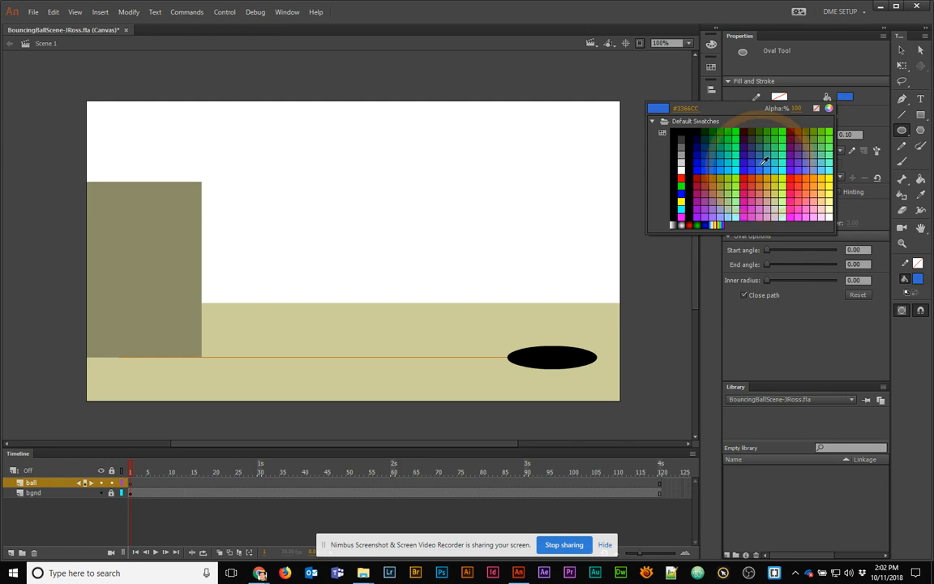
left_click(765, 166)
left_click_drag(354, 171, 402, 220)
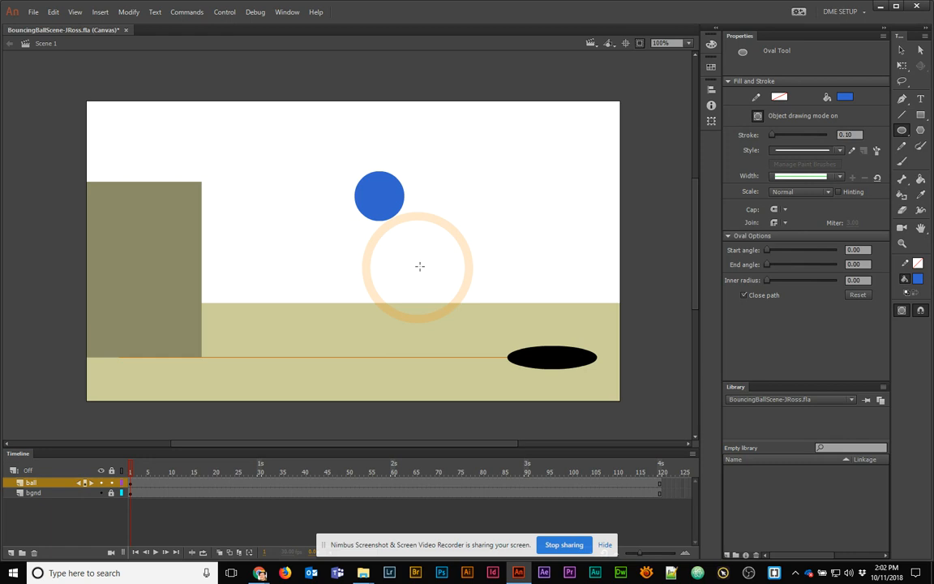
left_click(901, 51)
left_click(386, 212)
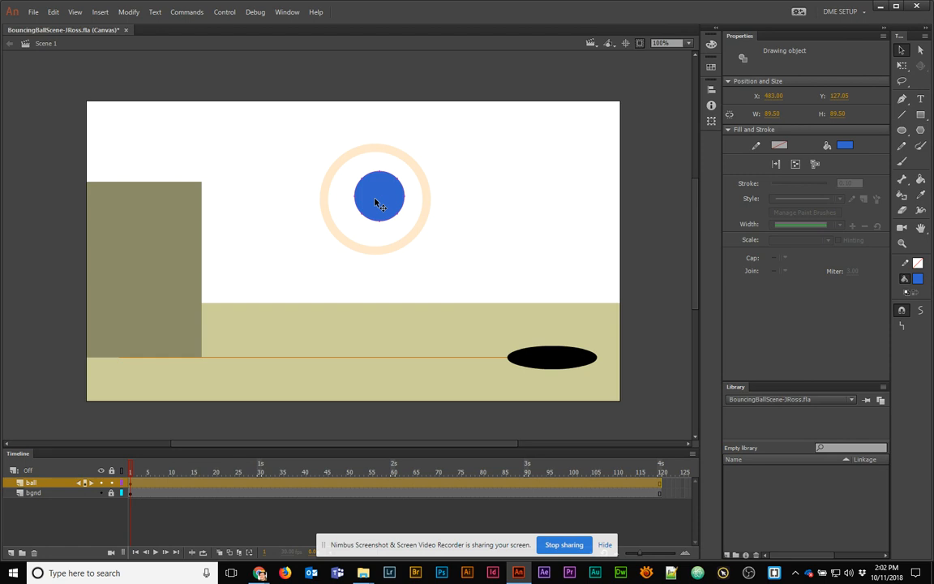
key("F8")
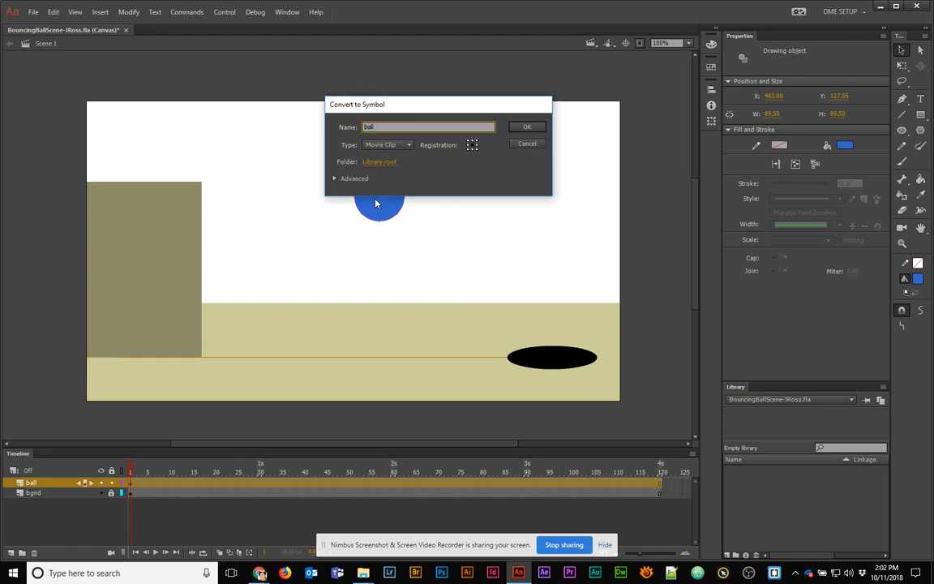
Confirm the ball movie clip, give it instance name ball_mc, and enter the symbol for editing
key("Return")
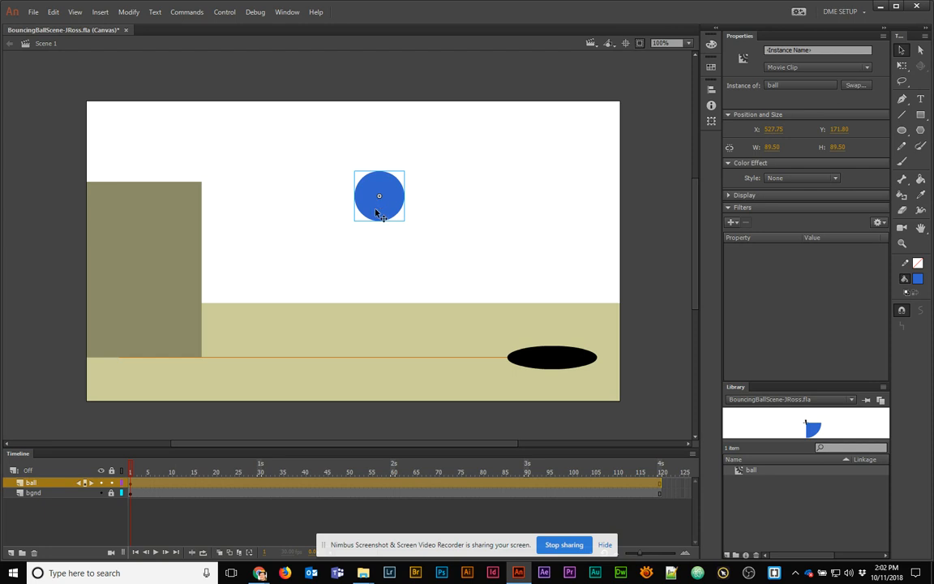
left_click(767, 49)
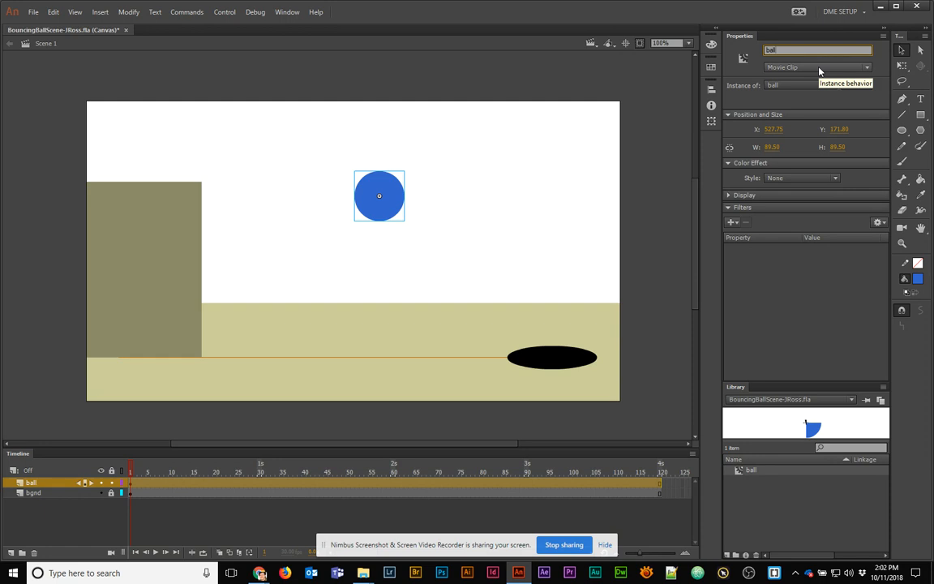
key("Return")
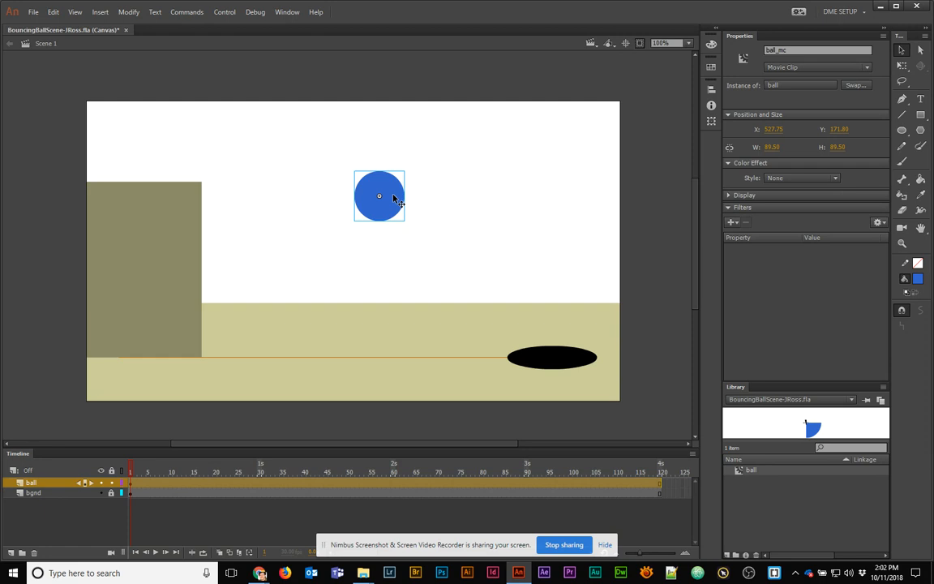
double_click(394, 199)
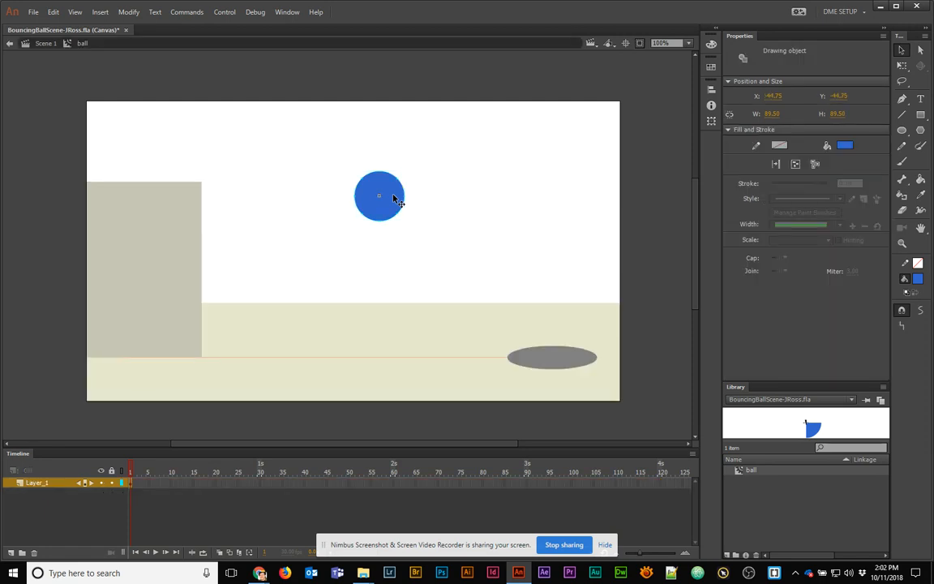
Break the ball apart and draw a thin blue rectangle beside it, bending its edges into an arc
scroll(395, 198, "up", 3)
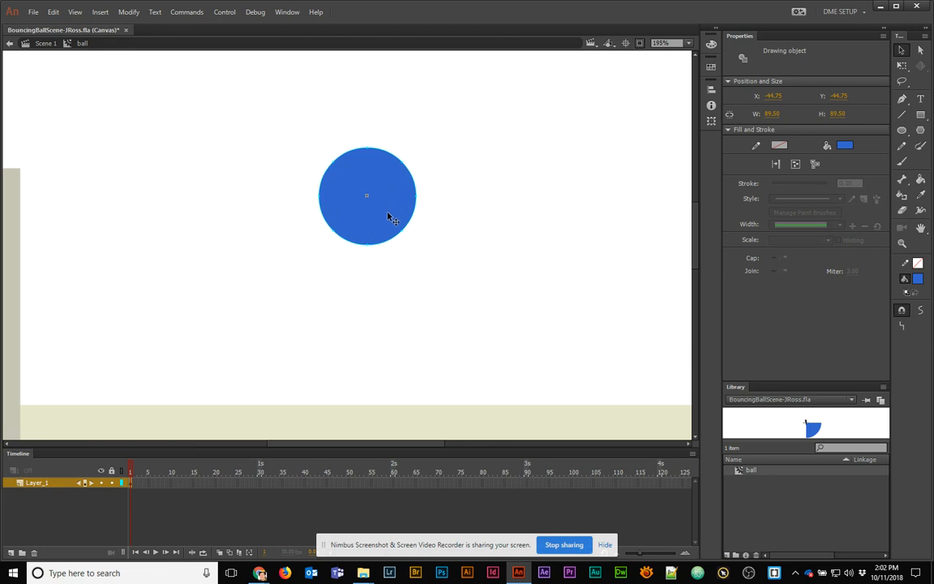
key("ctrl+b")
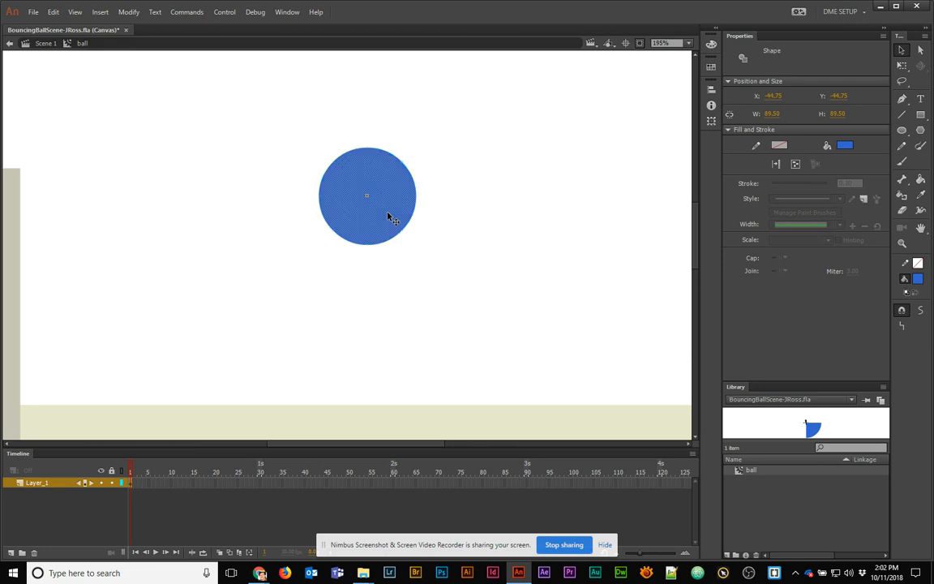
left_click(921, 115)
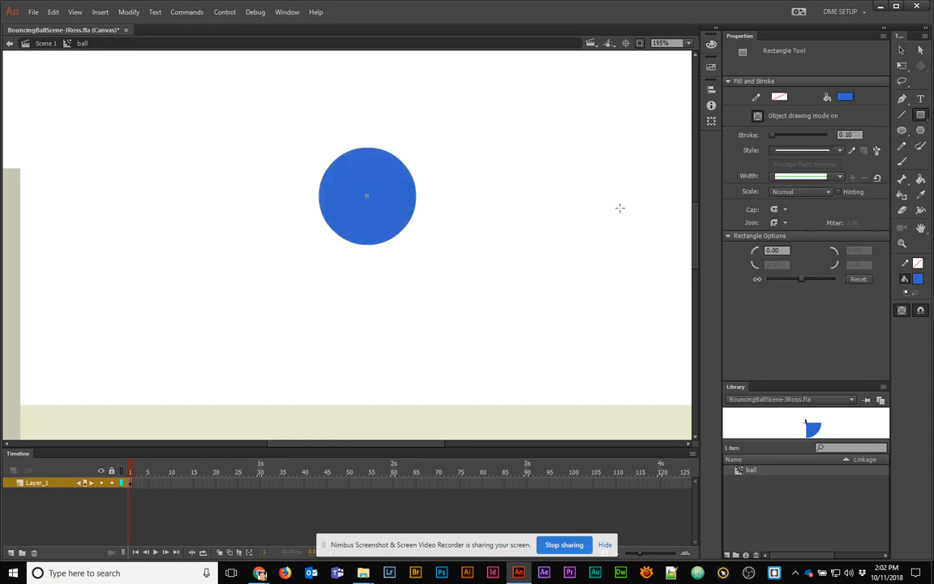
left_click_drag(479, 184, 621, 206)
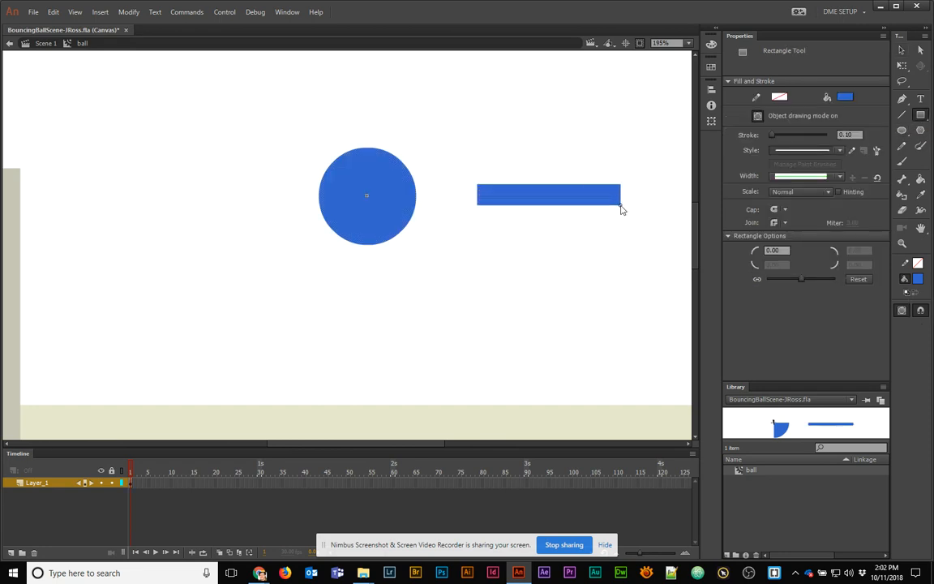
mouse_move(547, 187)
left_mouse_down()
mouse_move(550, 176)
mouse_move(550, 198)
left_mouse_up()
left_click(560, 184, "ctrl")
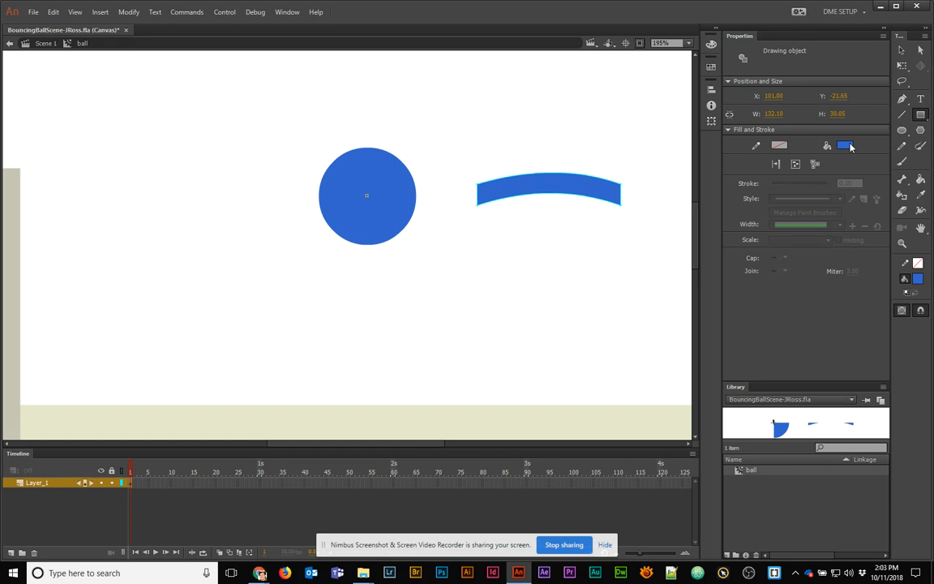
left_click(921, 179)
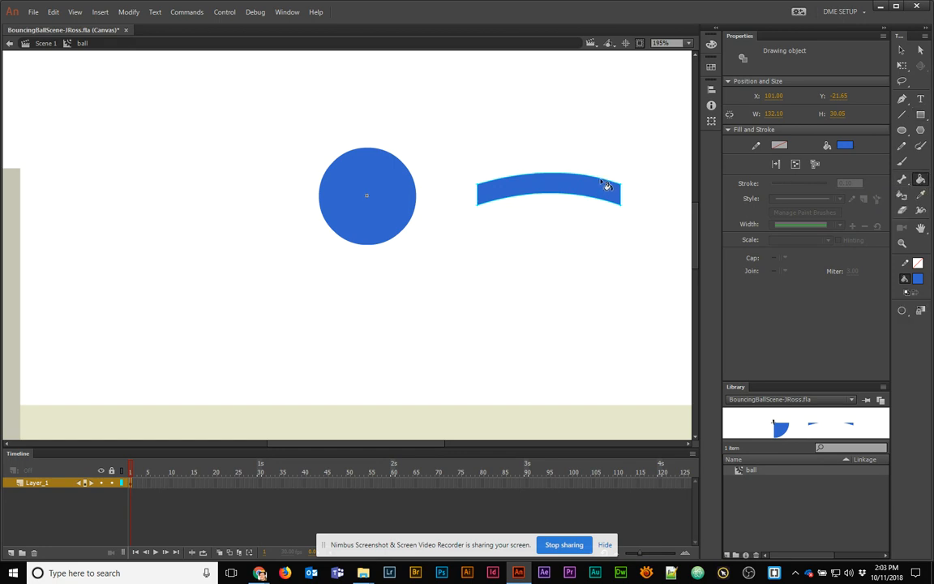
Outline the blue arc, remove its fill, and move the outline onto the ball's middle
key("s")
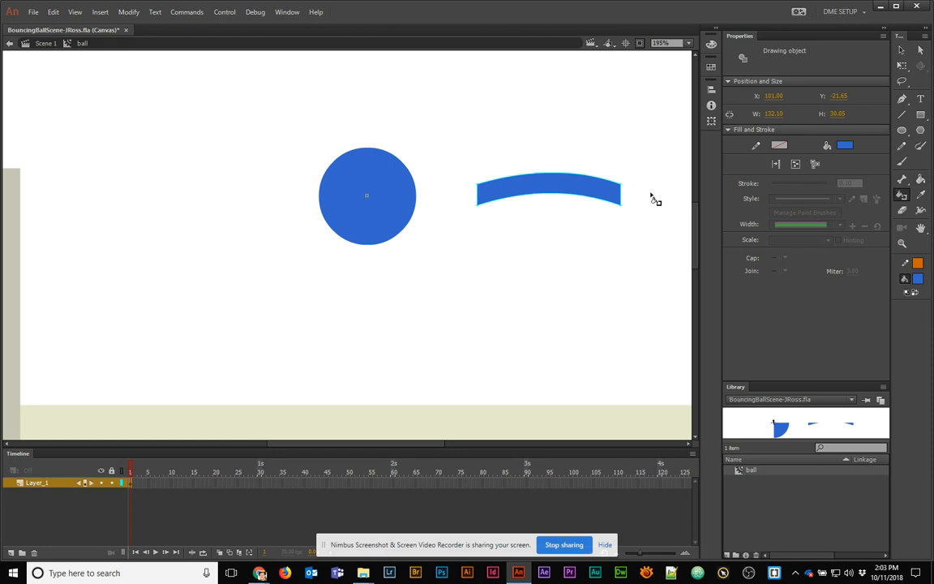
left_click(618, 190)
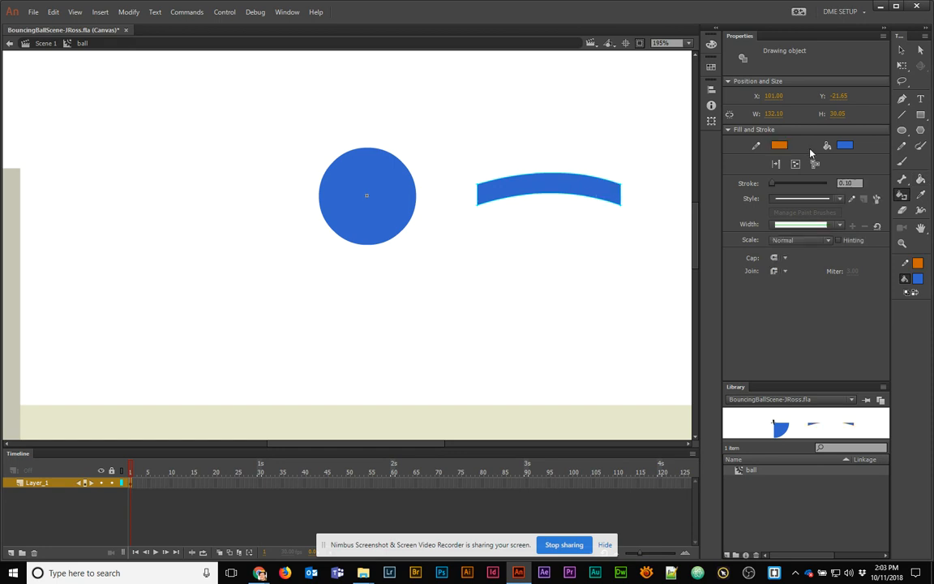
left_click(850, 148)
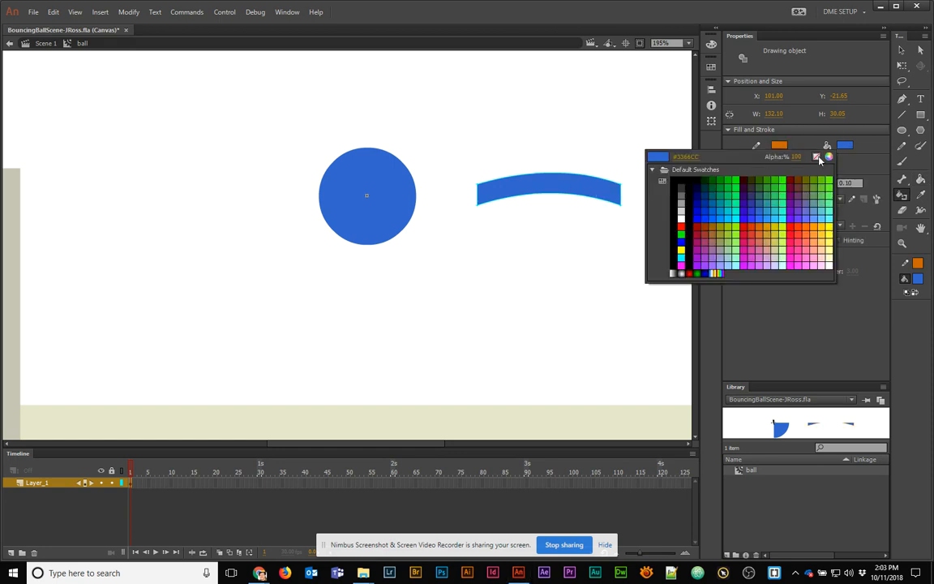
left_click(819, 157)
key("v")
mouse_move(575, 179)
left_mouse_down()
mouse_move(390, 178)
mouse_move(400, 188)
left_mouse_up()
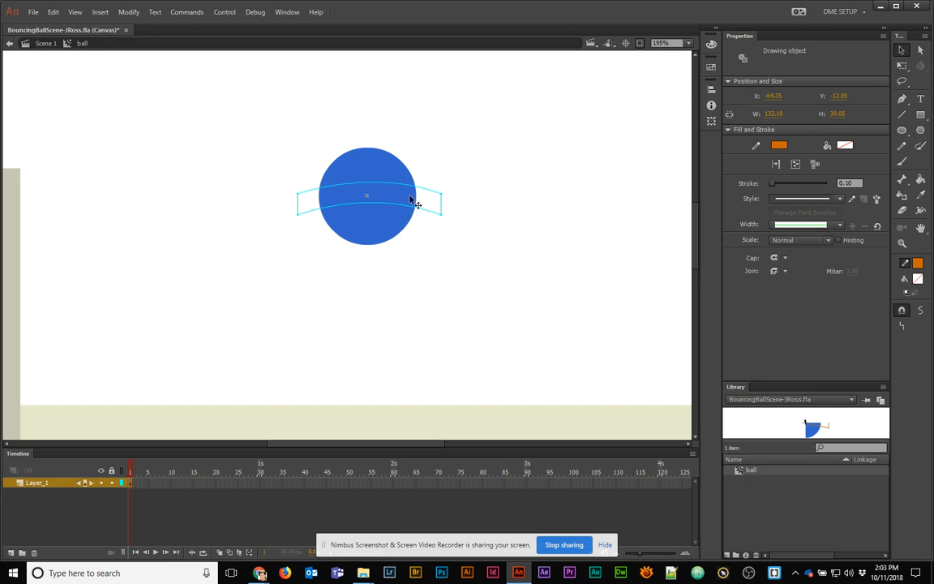
Break the outline apart, fill the band gold #CC9900, delete the outline, and return to Scene 1
key("ctrl+b")
left_click(444, 167)
left_click(405, 197)
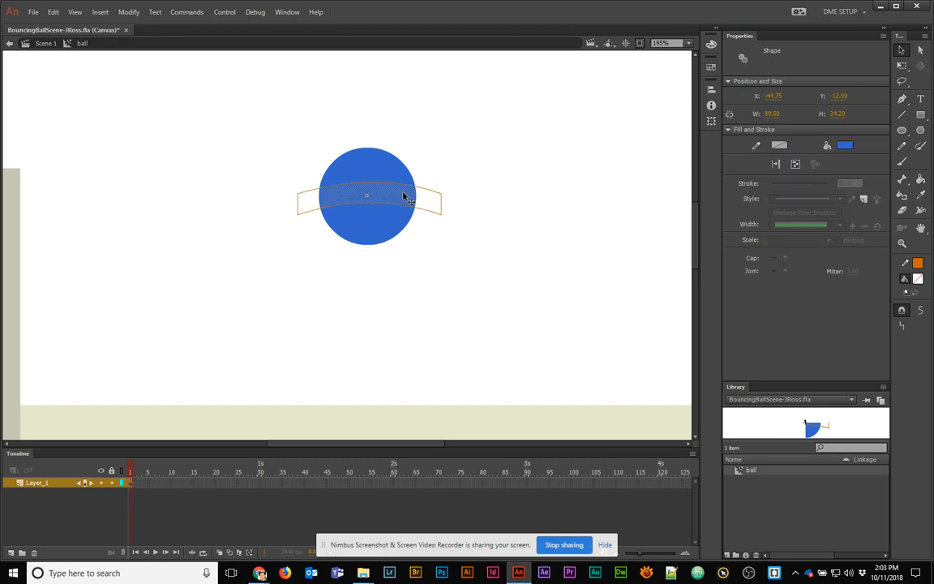
left_click(844, 146)
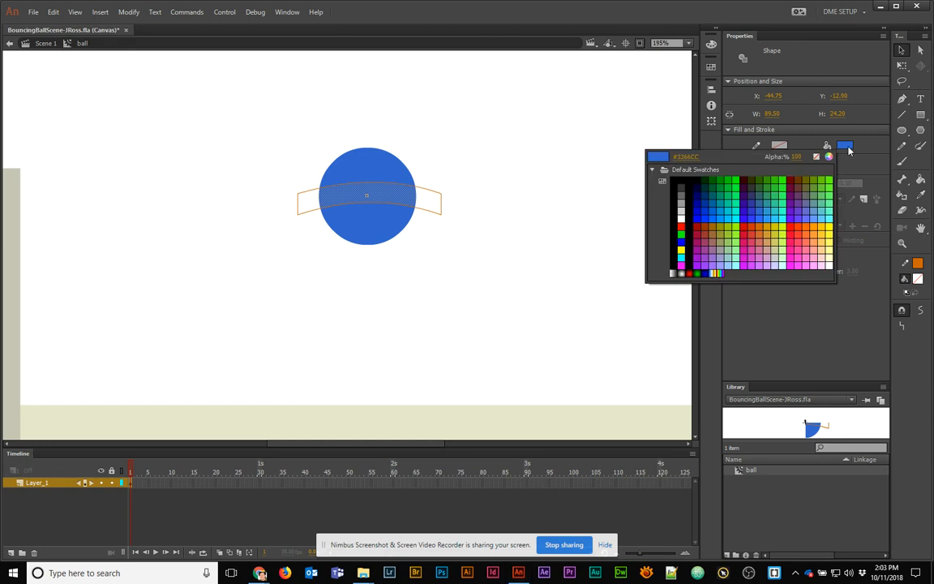
left_click(771, 229)
double_click(431, 193)
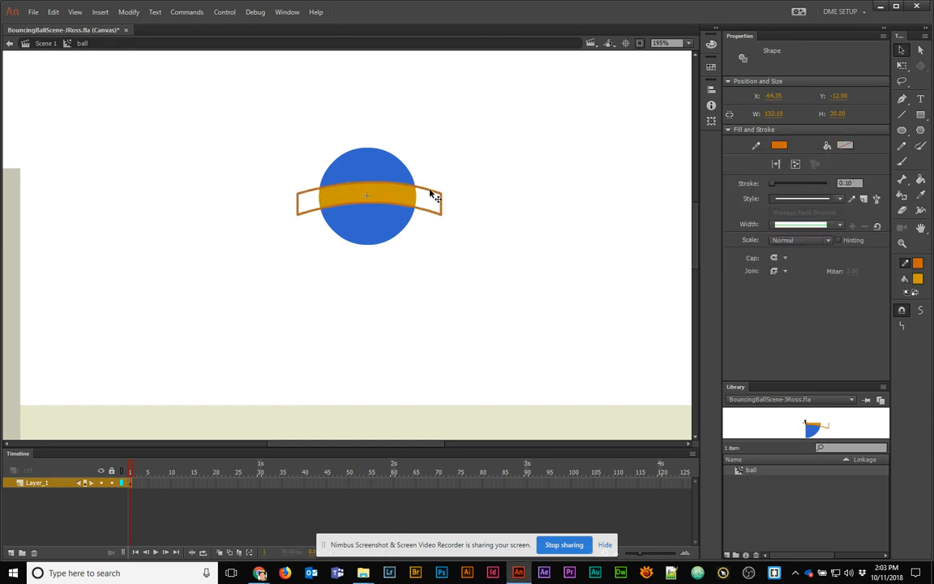
left_click(462, 156)
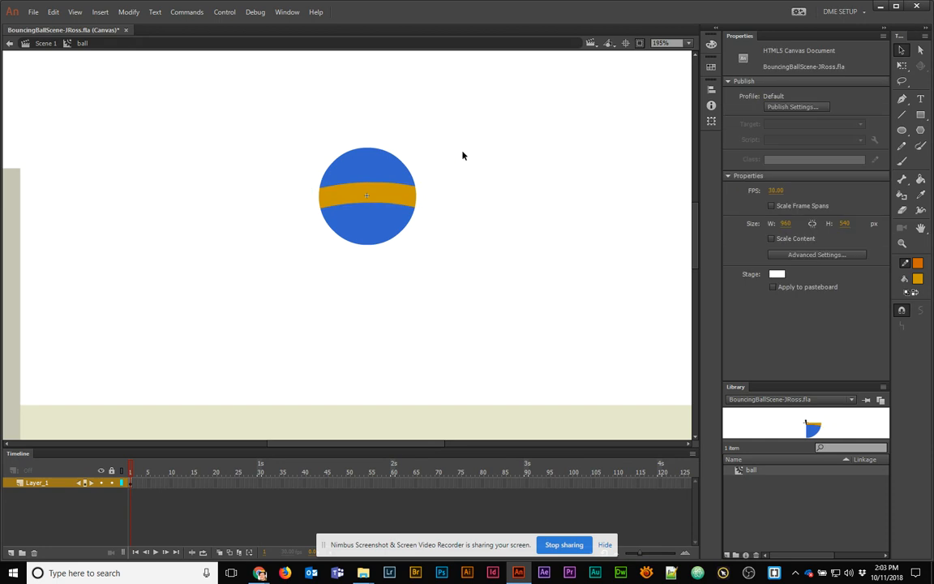
left_click(37, 42)
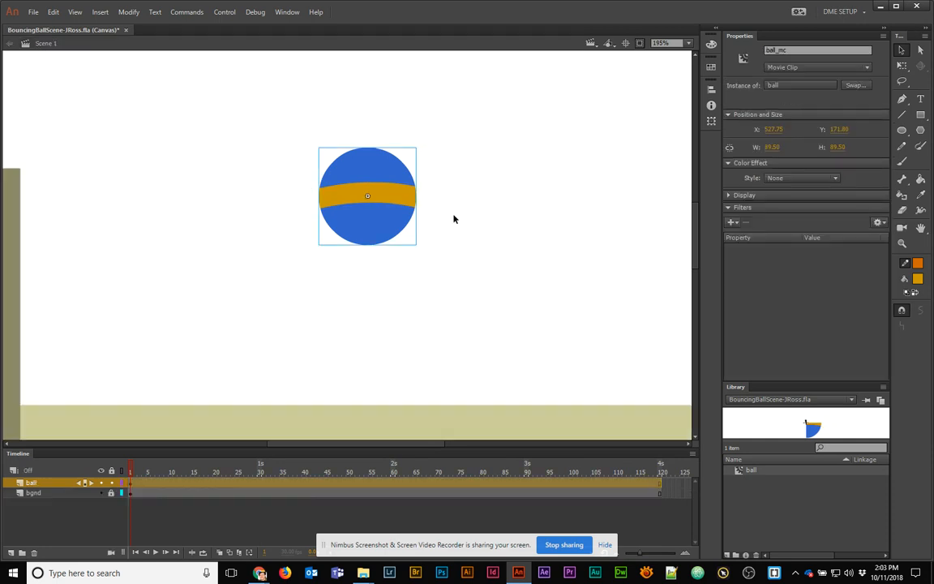
Zoom out and drag the ball_mc instance onto the top of the left block at X 197, Y 102.15
left_click(473, 265)
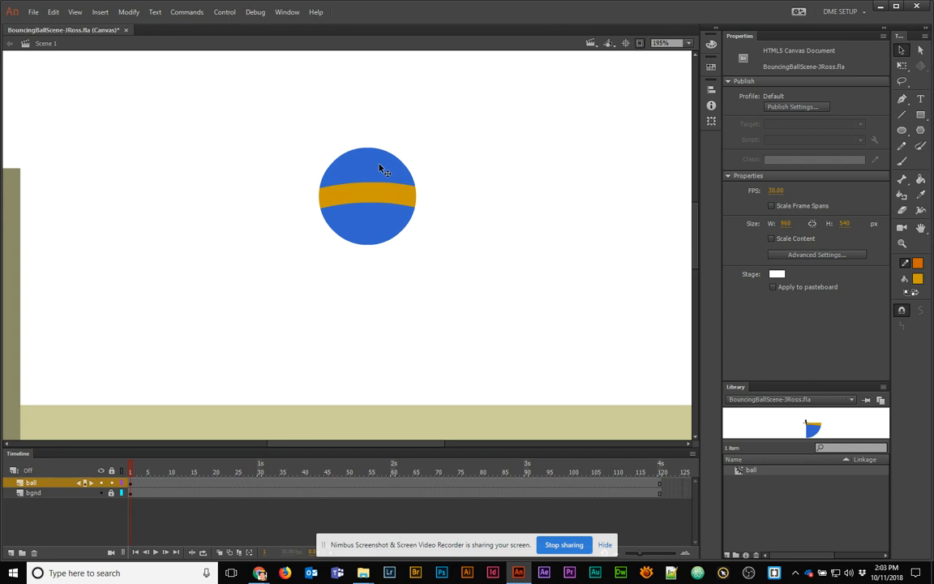
left_click(386, 202)
left_click(440, 161)
left_click(388, 180)
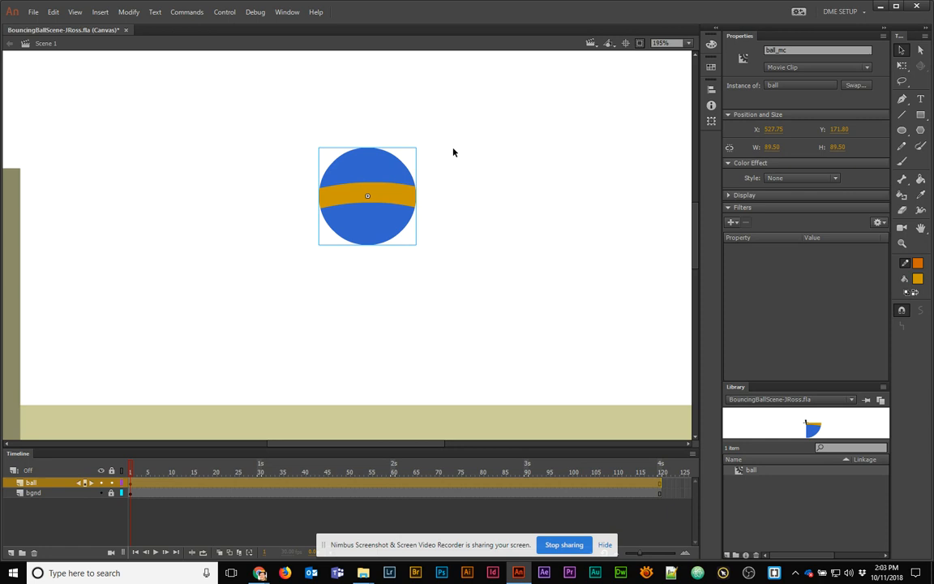
key("ctrl+minus")
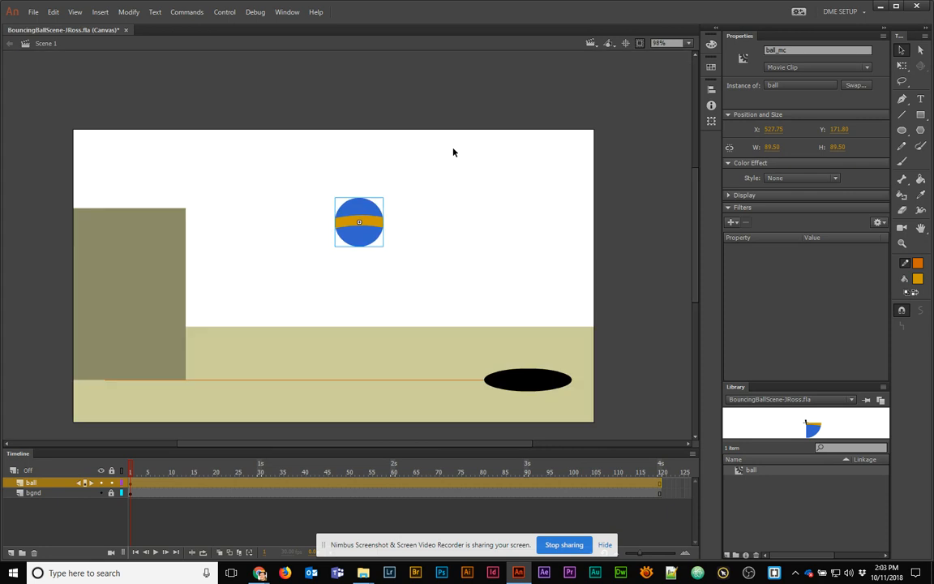
left_click(387, 244)
left_click_drag(370, 240, 190, 202)
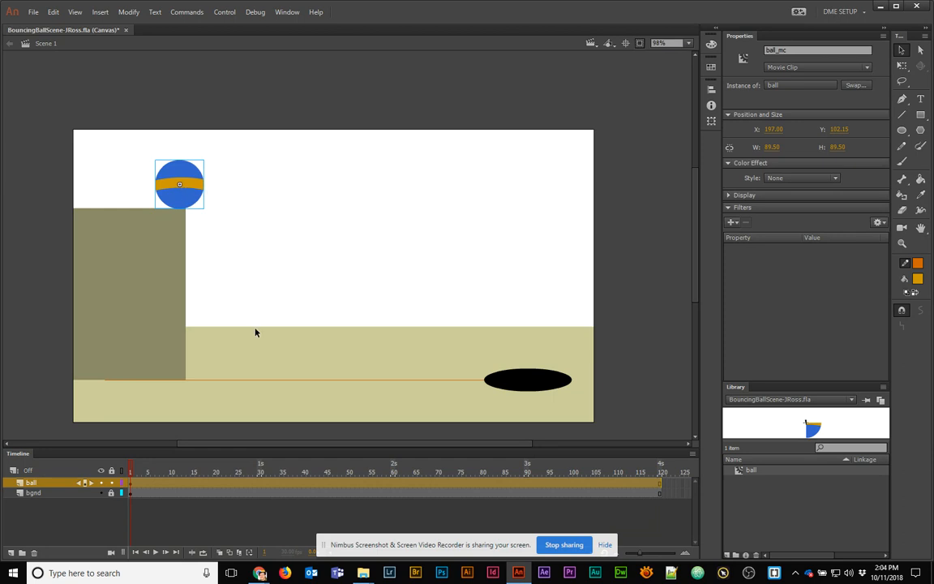
left_click(131, 483)
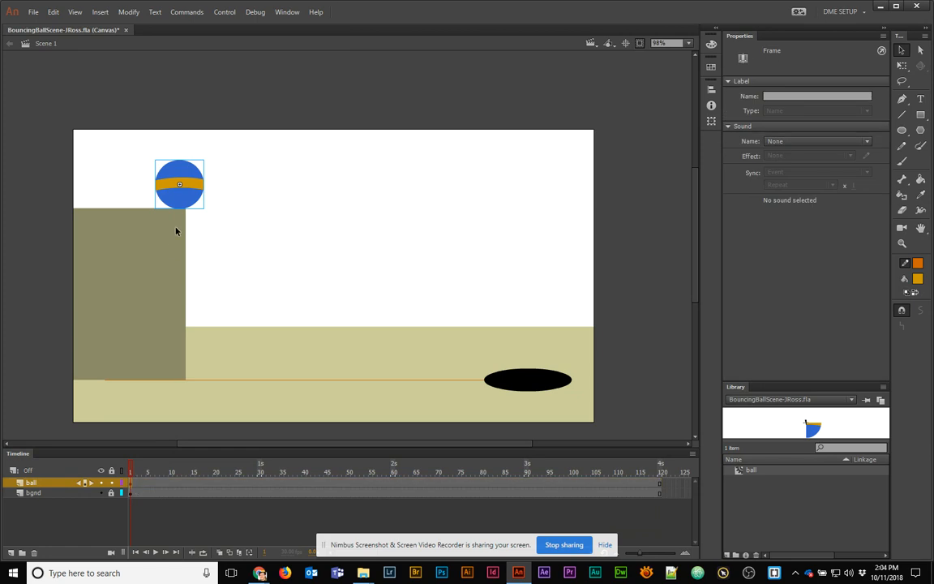
Add a keyframe at frame 15 on the ball layer, then move the ball off the left edge at frame 1
left_click(131, 471)
left_click_drag(135, 474, 203, 480)
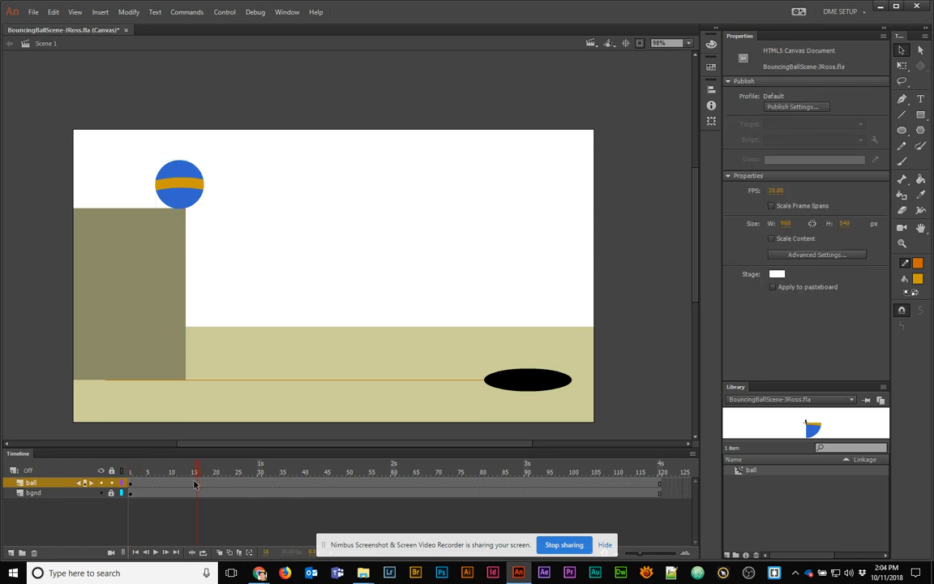
left_click(195, 483)
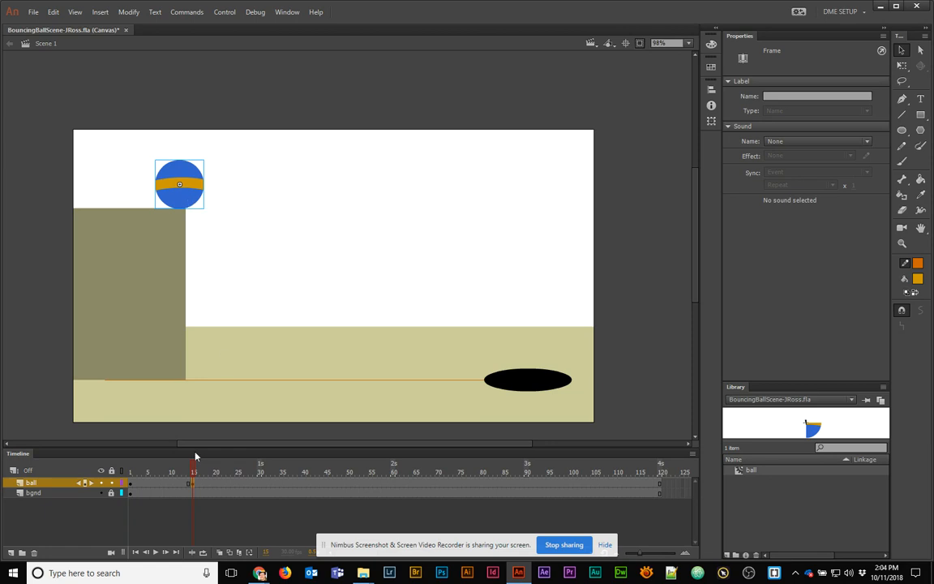
left_click_drag(194, 474, 130, 469)
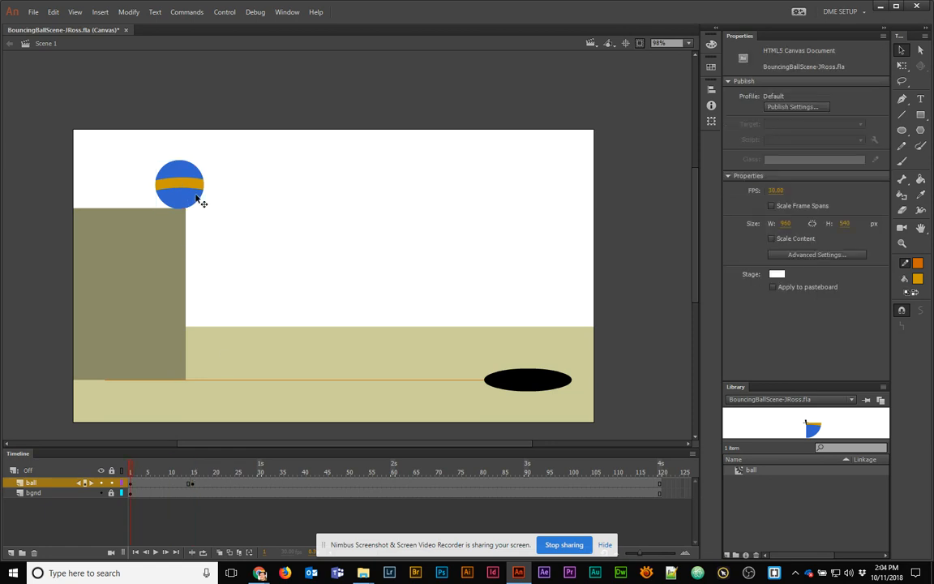
left_click_drag(197, 197, 60, 191)
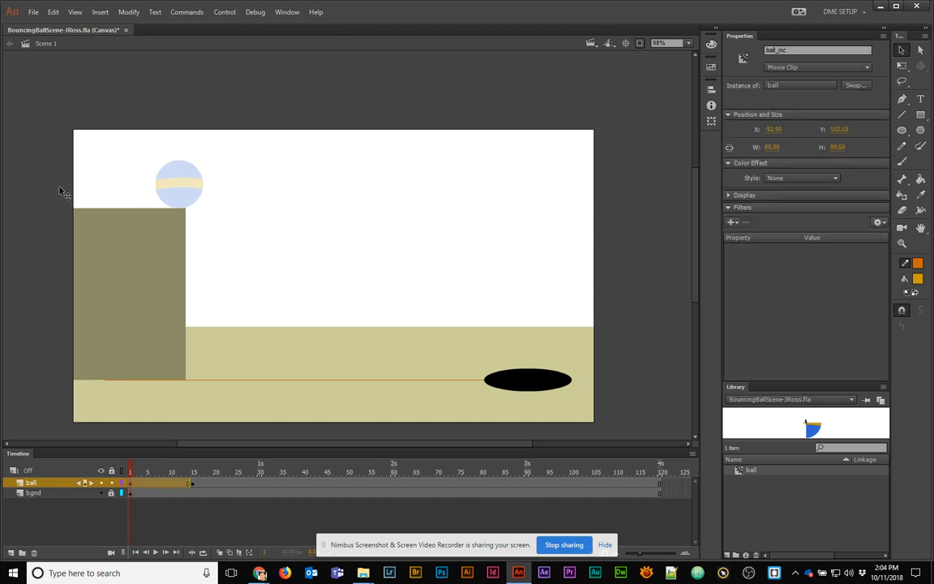
Create a classic tween between frames 1 and 15 on the ball layer and preview the slide
left_click_drag(128, 477, 169, 483)
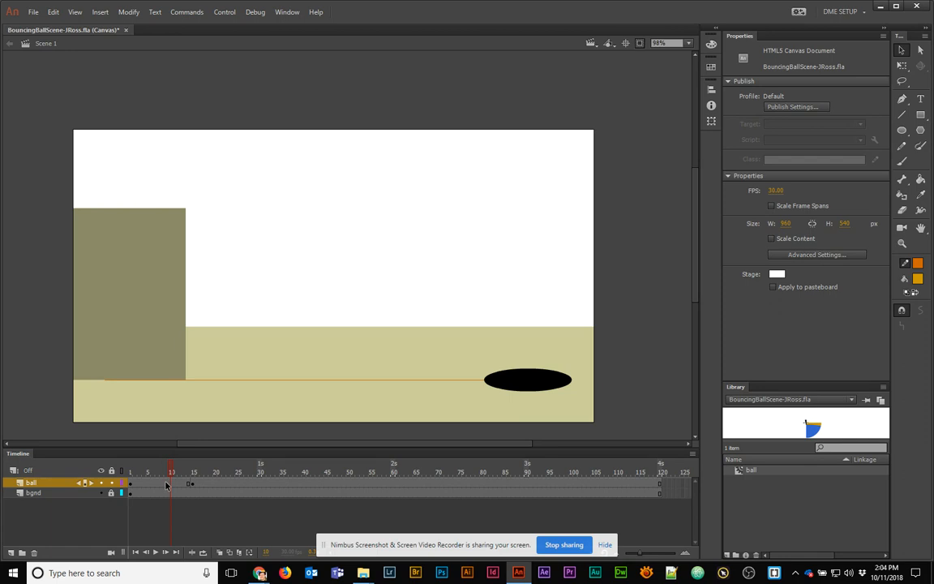
right_click(165, 484)
left_click(217, 193)
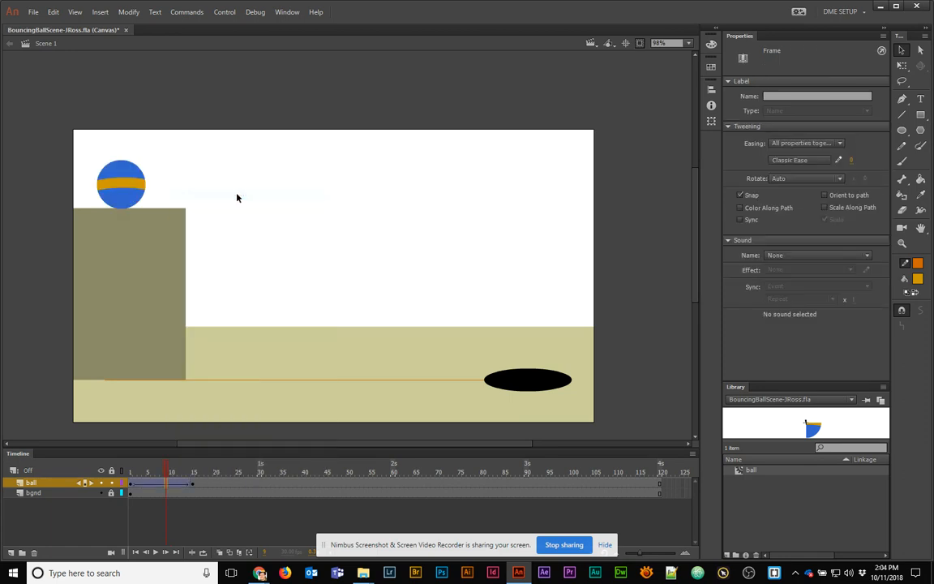
left_click_drag(166, 471, 194, 472)
left_click(196, 484)
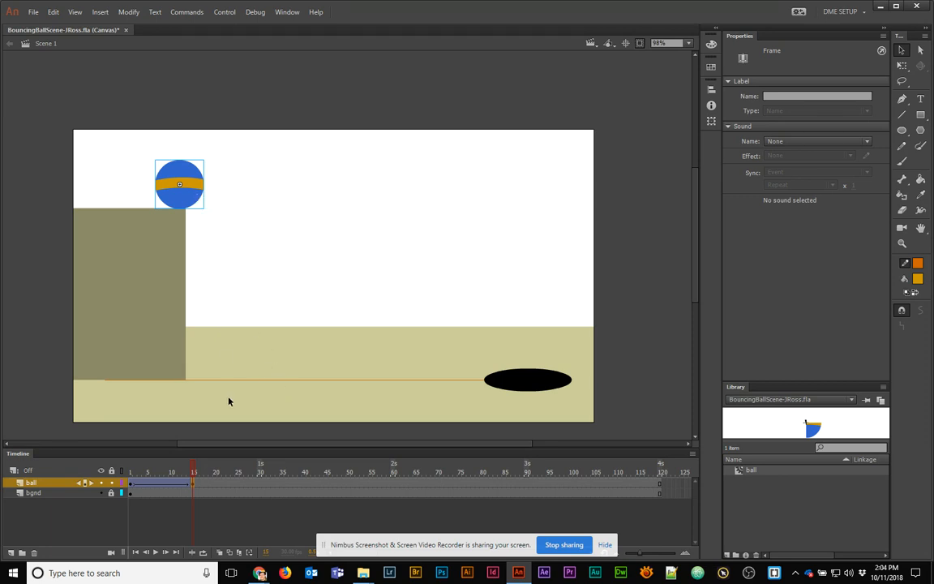
Drop the ball to the ground at frame 30, raise it at frame 45, and land it again
left_click(250, 483)
left_click(258, 485)
left_click_drag(192, 196, 275, 364)
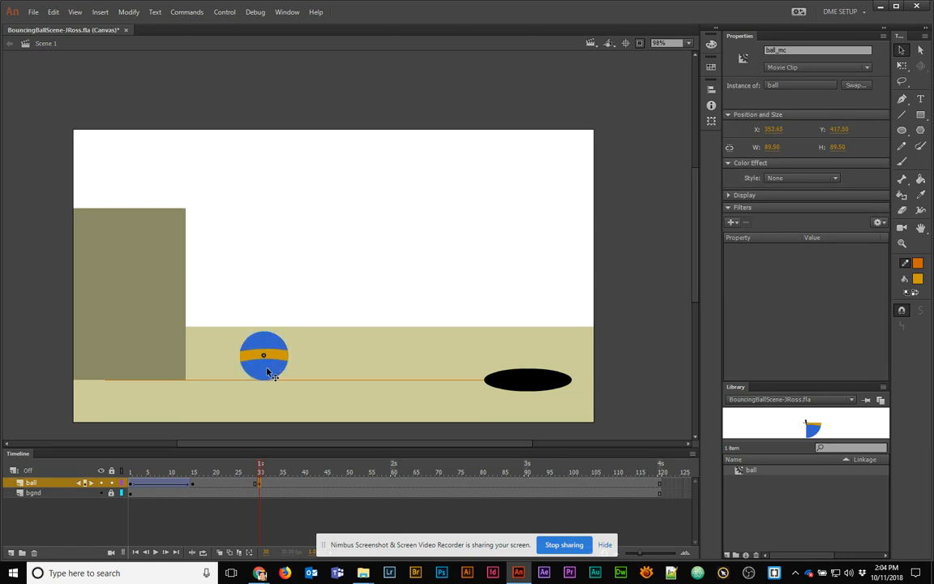
left_click(329, 484)
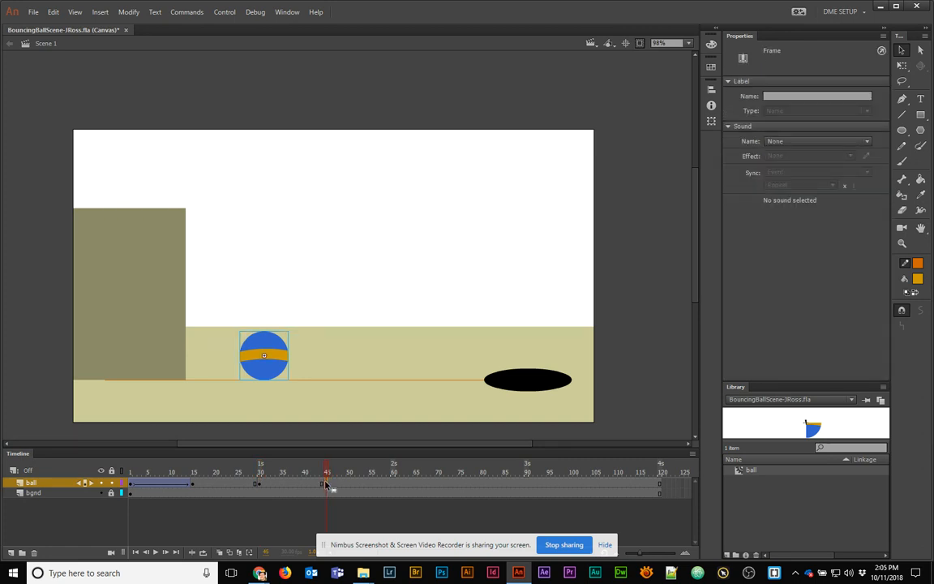
left_click_drag(273, 366, 347, 275)
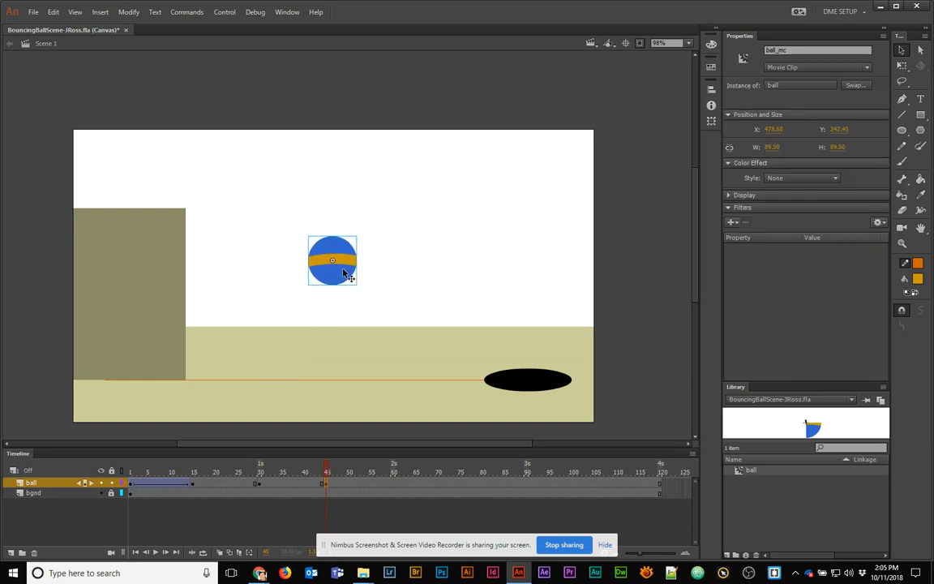
left_click(377, 484)
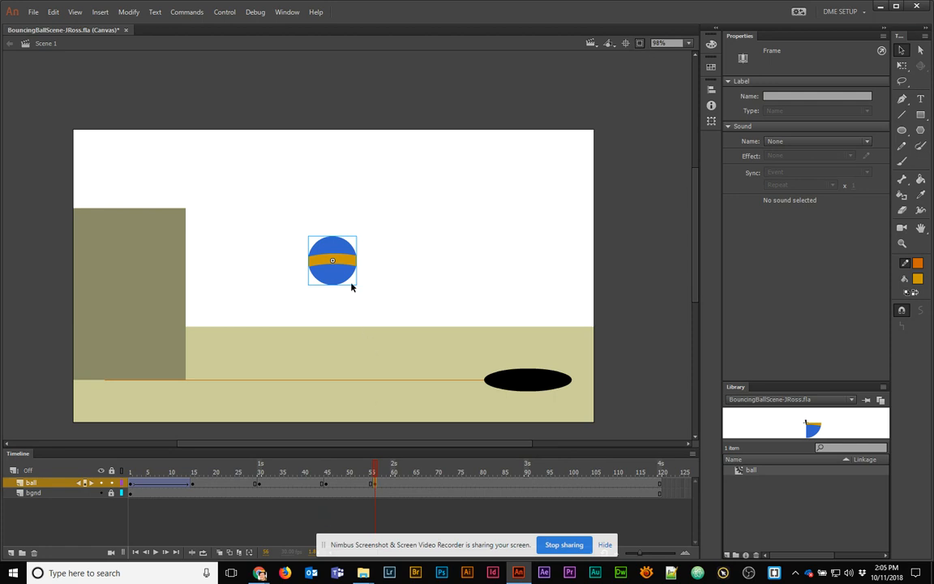
left_click_drag(351, 279, 375, 379)
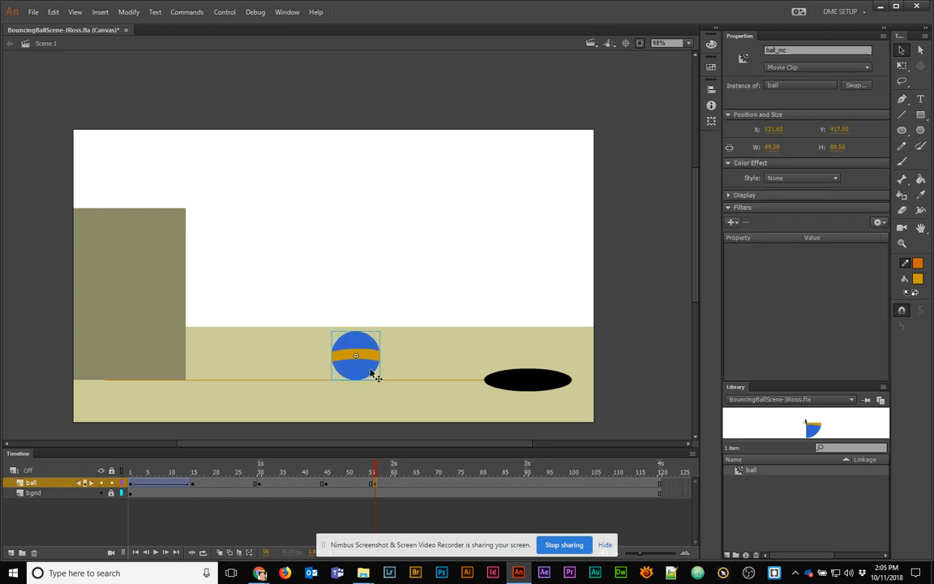
Add a keyframe at frame 65 lifting the ball, lower it again at frame 74, and preview
left_click(419, 484)
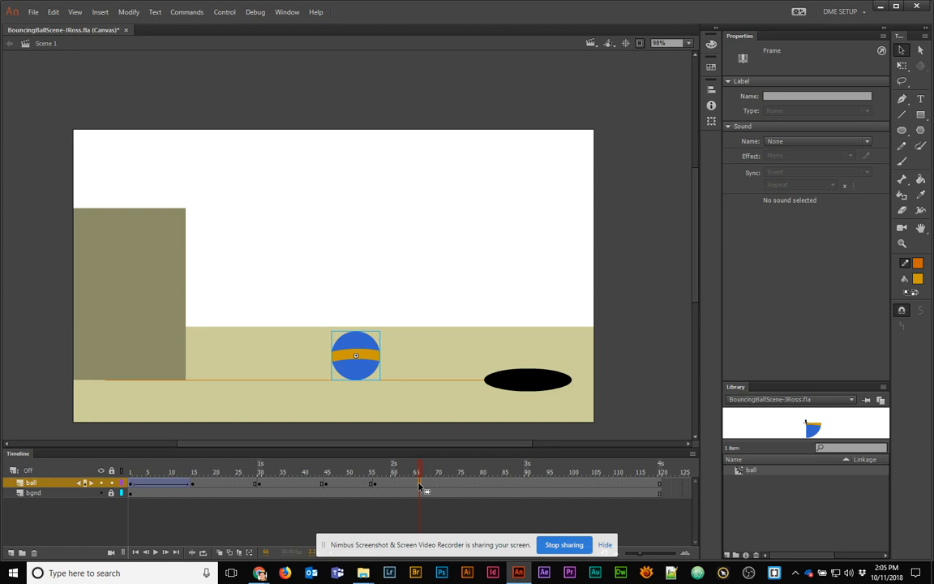
key("F6")
left_click_drag(368, 370, 414, 321)
left_click(455, 484)
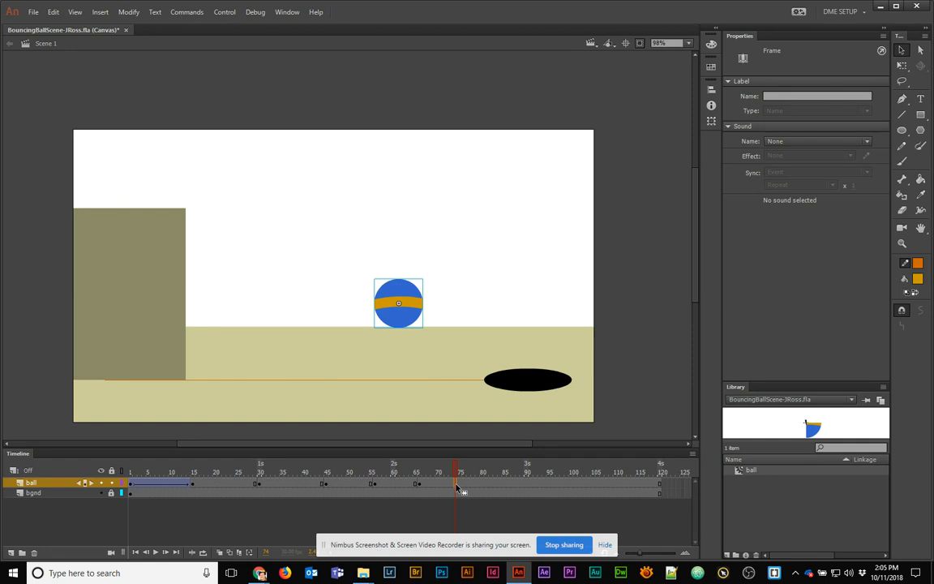
left_click_drag(421, 323, 443, 370)
left_click_drag(452, 467, 434, 484)
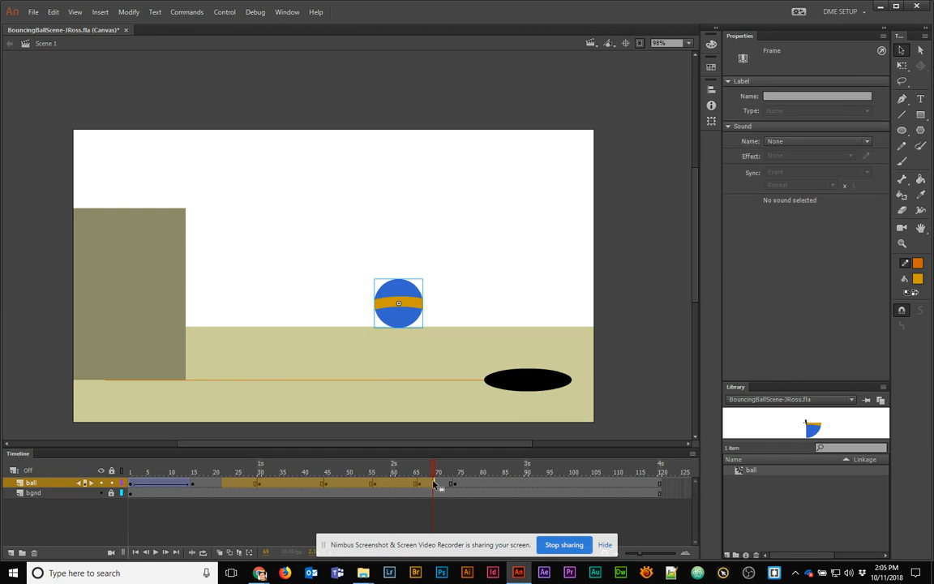
Create classic tweens between the ball's bounce keyframes and preview the bounce
right_click(435, 484)
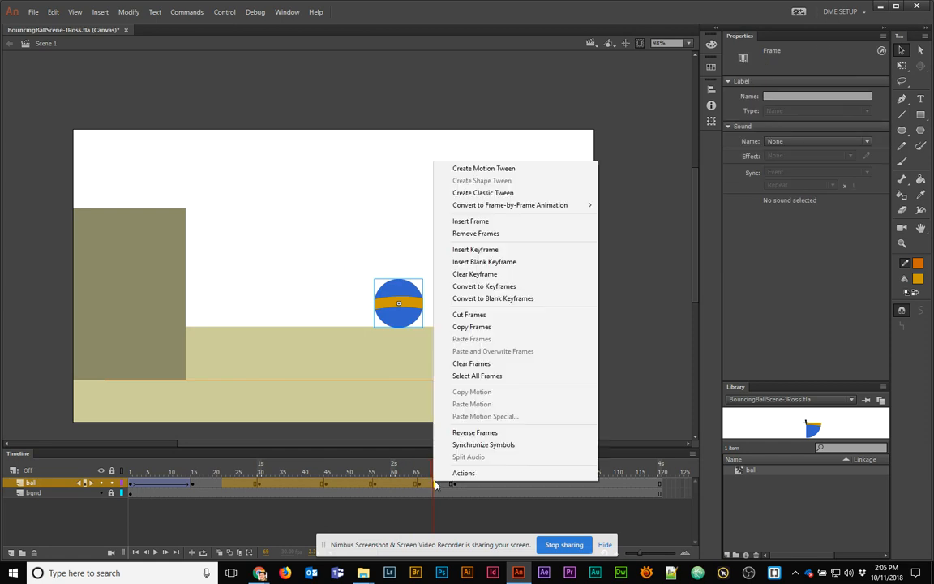
left_click(516, 198)
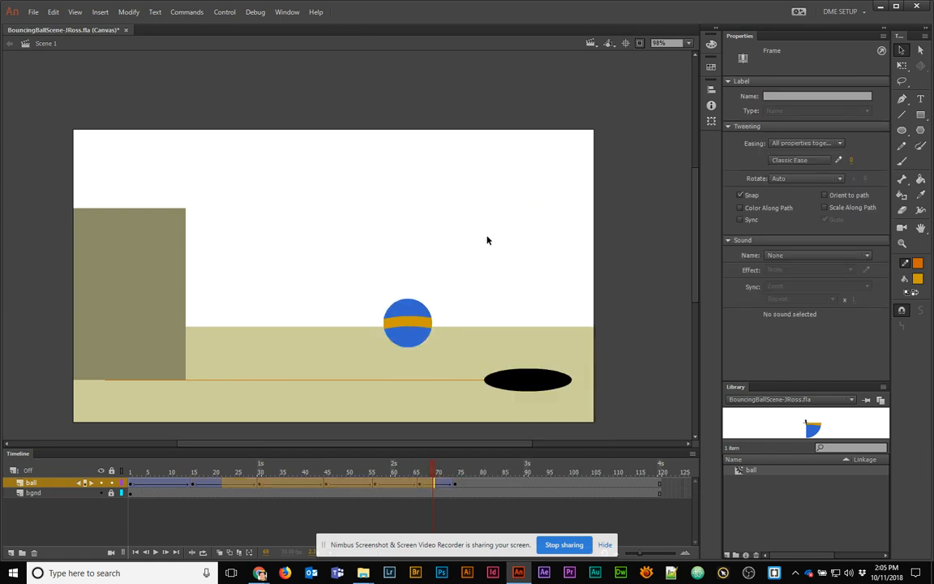
left_click_drag(399, 463, 252, 463)
Turn on onion skinning and widen its markers to span frames 14–73
left_click(218, 553)
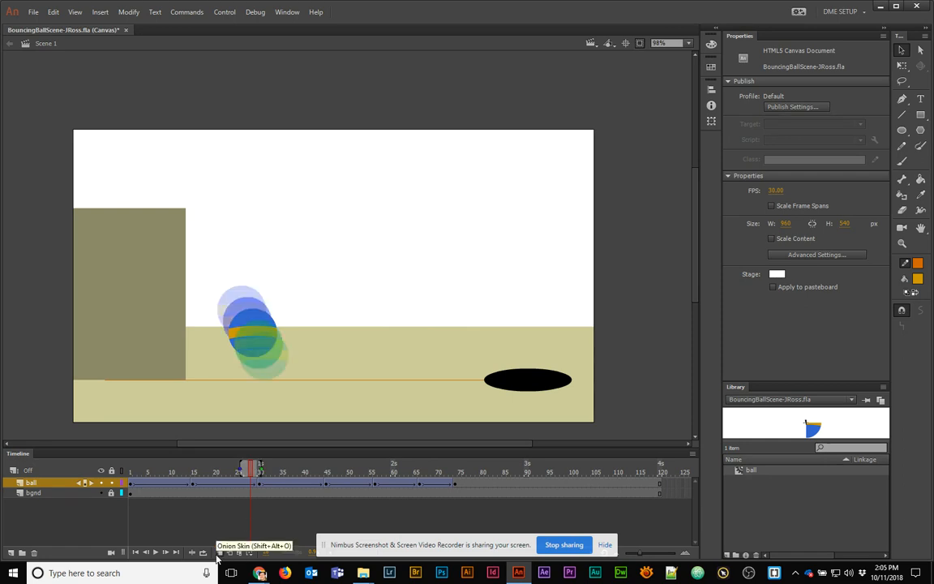
left_click_drag(259, 464, 451, 465)
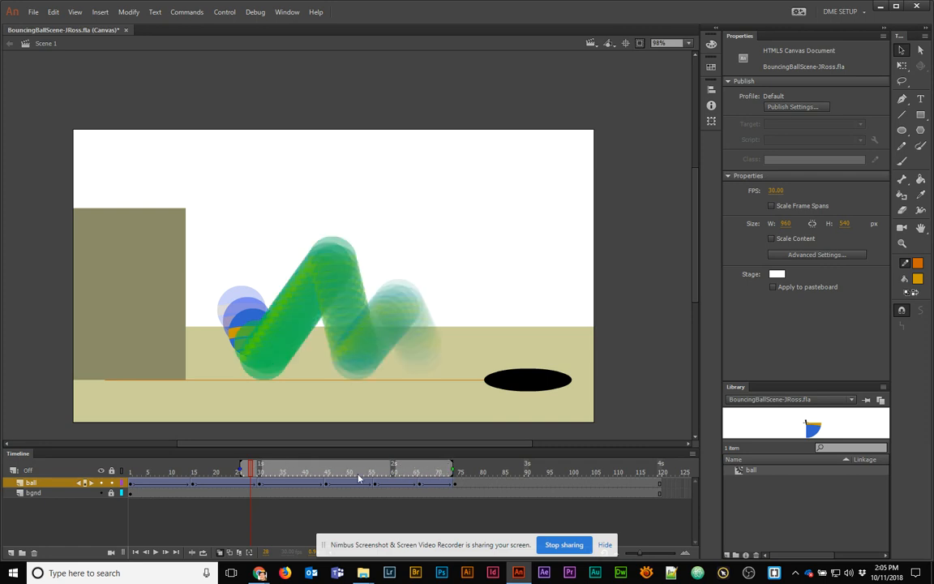
left_click_drag(240, 465, 187, 464)
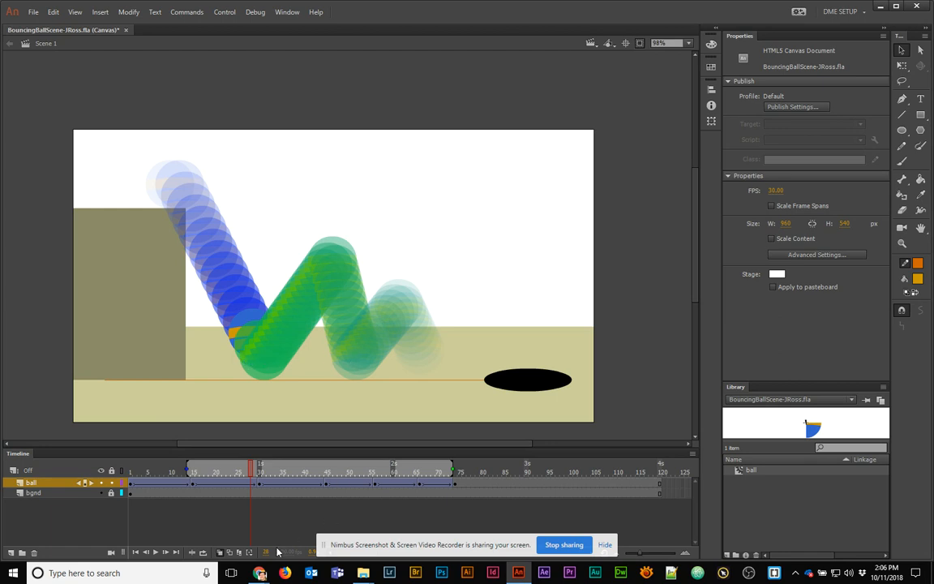
With Edit Multiple Frames on, shift the whole bounce path up and left, then nudge the top ball left
left_click(240, 553)
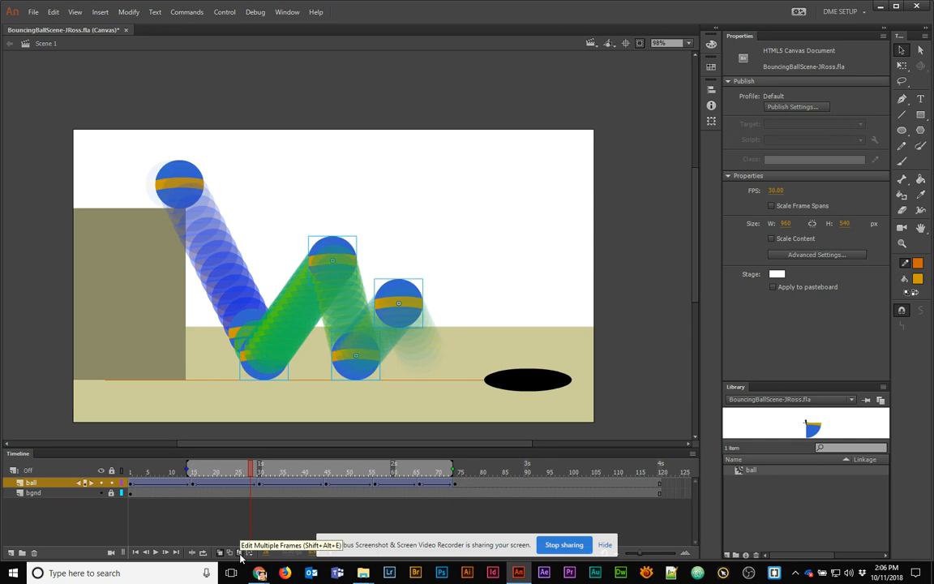
left_click_drag(349, 259, 333, 247)
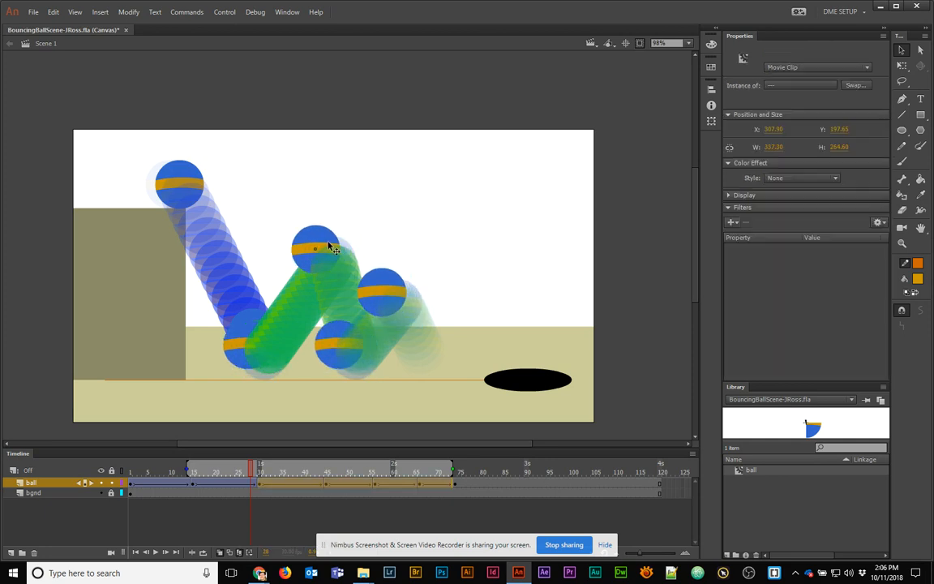
left_click(381, 183)
left_click_drag(346, 252, 317, 254)
Fine-tune the remaining bounce balls, mostly shifting them further right
left_click_drag(421, 314, 440, 297)
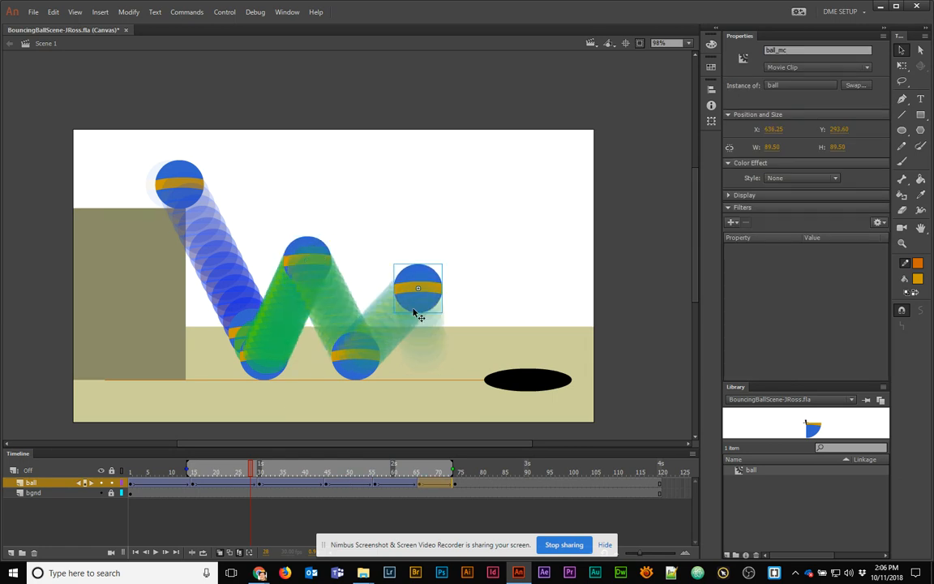
left_click_drag(357, 372, 374, 373)
left_click_drag(267, 371, 270, 371)
left_click_drag(317, 259, 327, 262)
left_click_drag(408, 288, 419, 288)
left_click(457, 486)
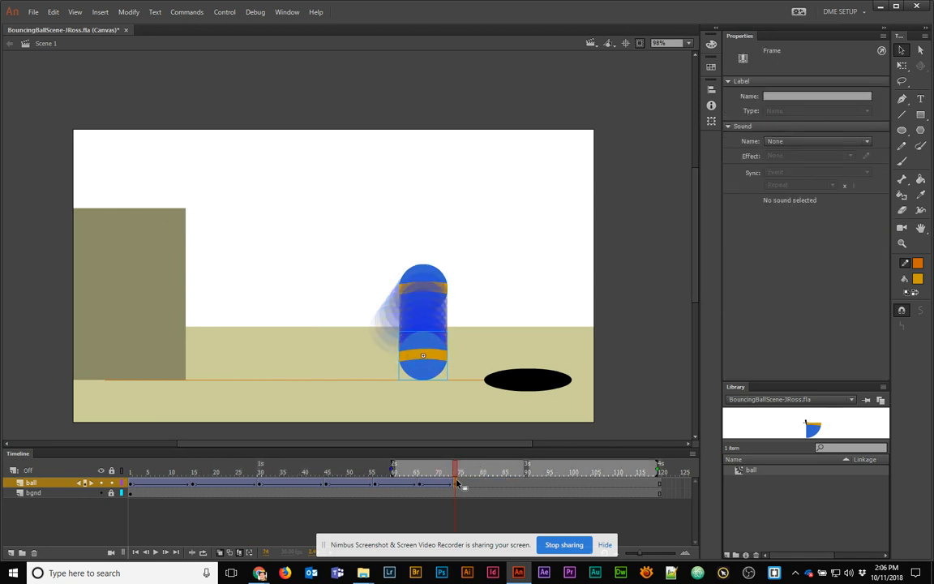
Move the last keyframe to frame 84 with the ball raised, then land it on the black oval at frame 89
left_click_drag(456, 487, 490, 485)
left_click_drag(442, 369, 480, 307)
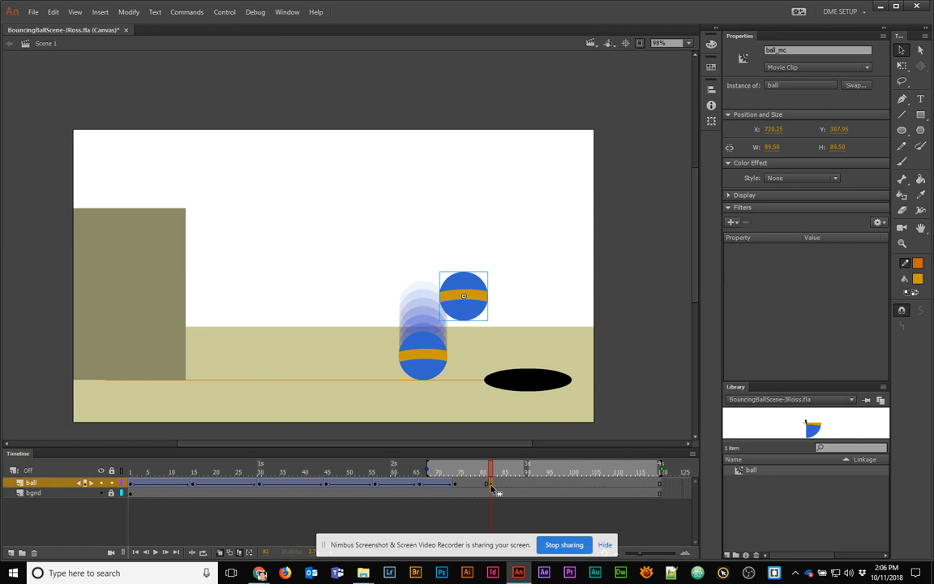
left_click(522, 485)
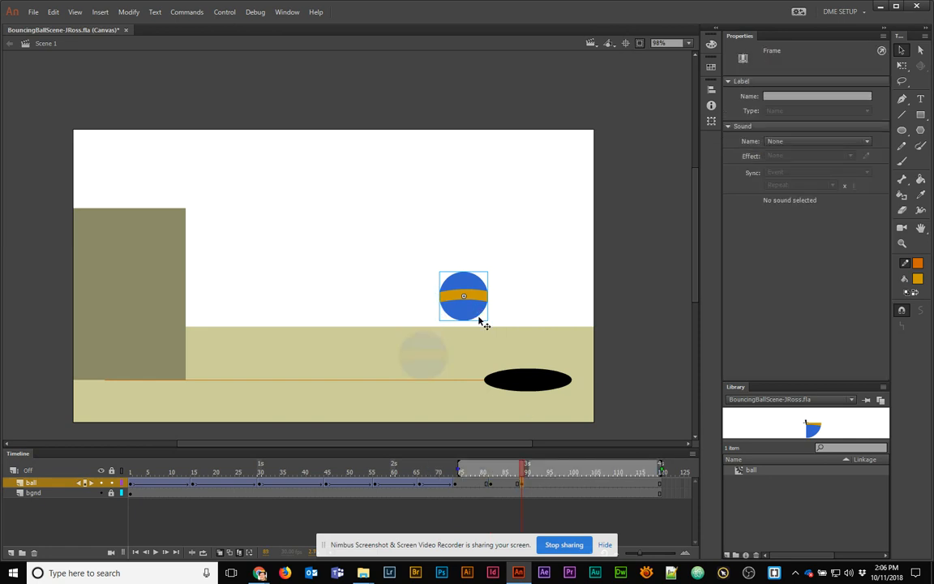
left_click_drag(479, 313, 498, 371)
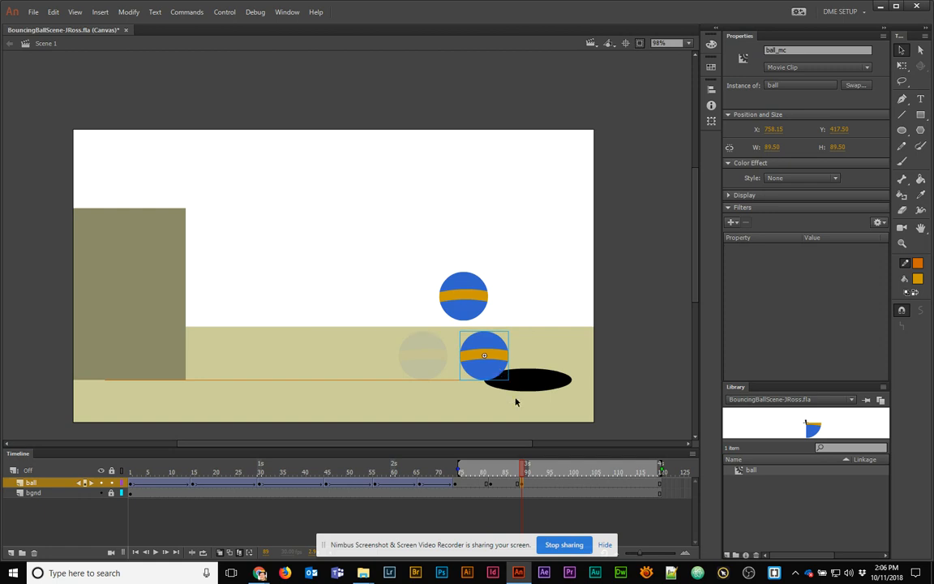
Drop the ball to the stage's bottom edge at frame 99, reposition it at frame 90, and select frames 77–94
left_click(522, 485)
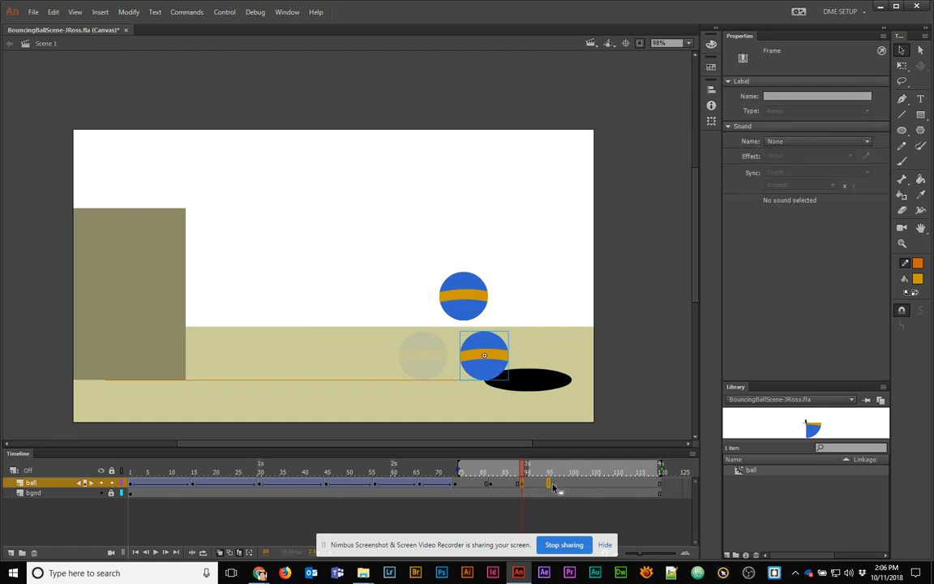
left_click(565, 474)
left_click_drag(495, 372, 556, 434)
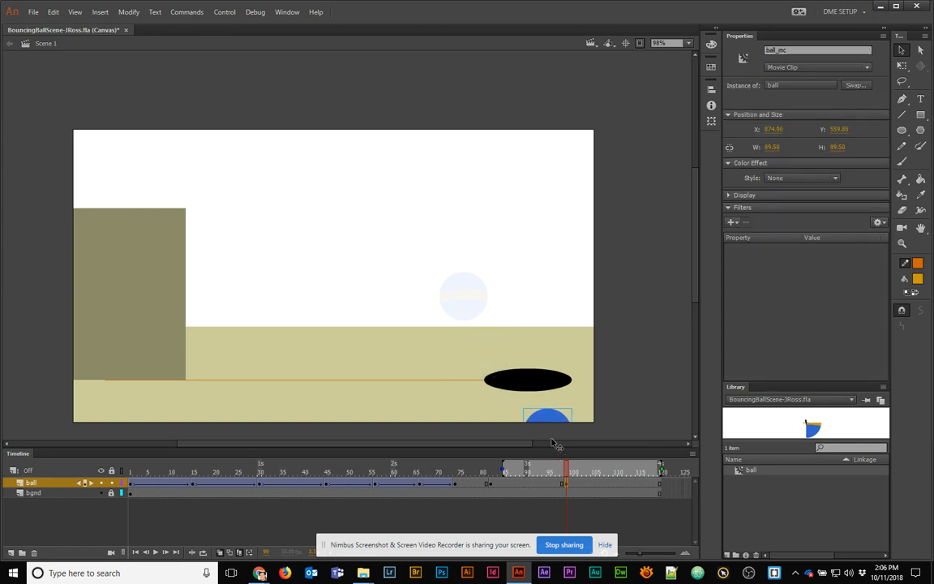
left_click(562, 484)
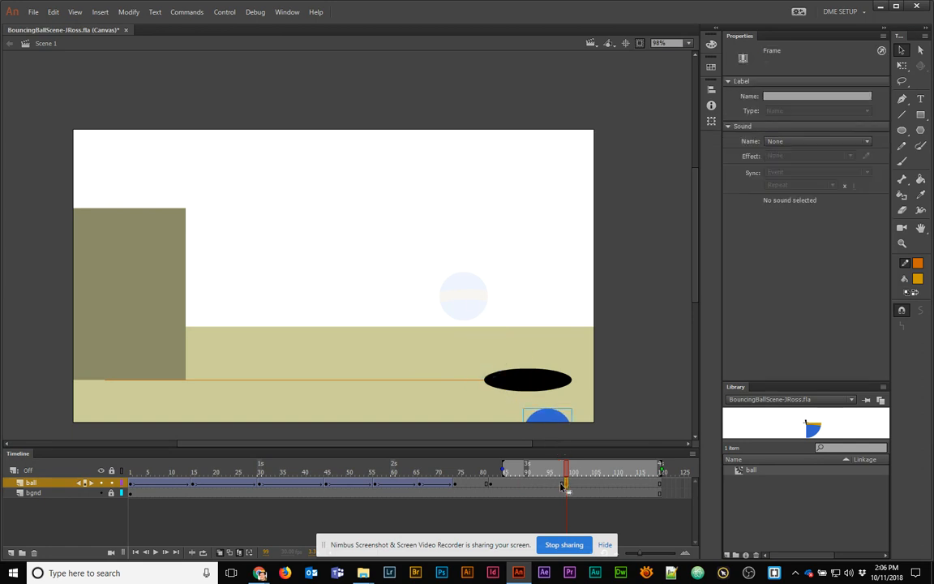
left_click(527, 483)
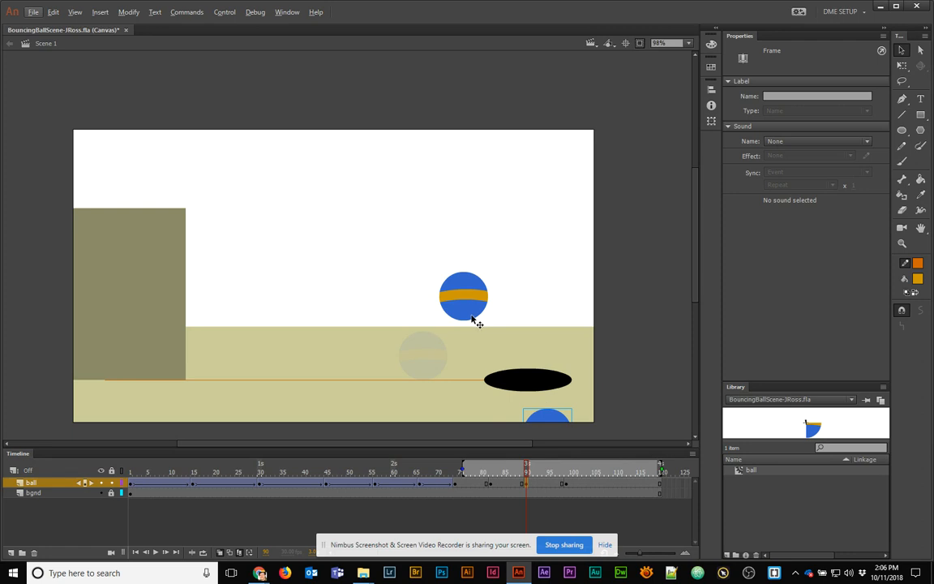
left_click_drag(527, 386, 487, 344)
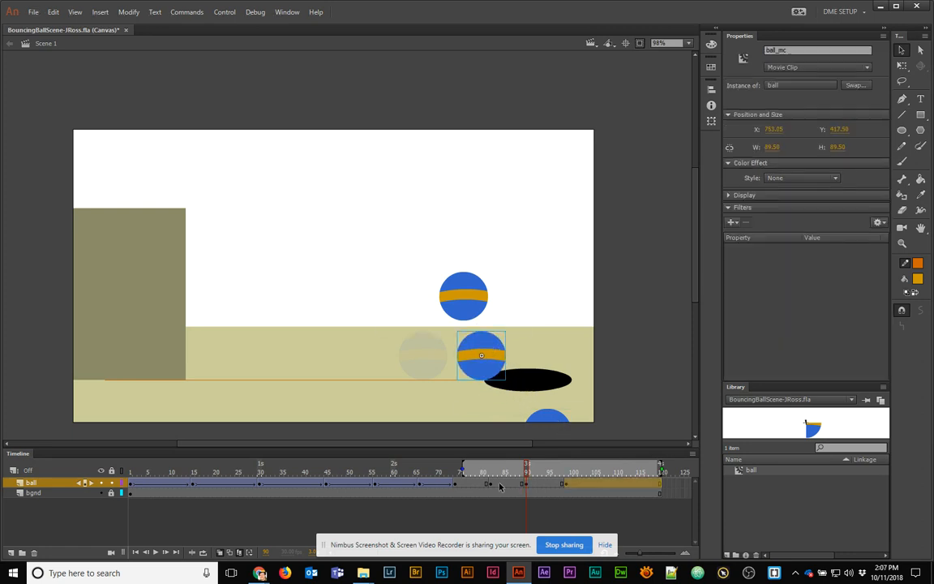
left_click_drag(470, 484, 545, 481)
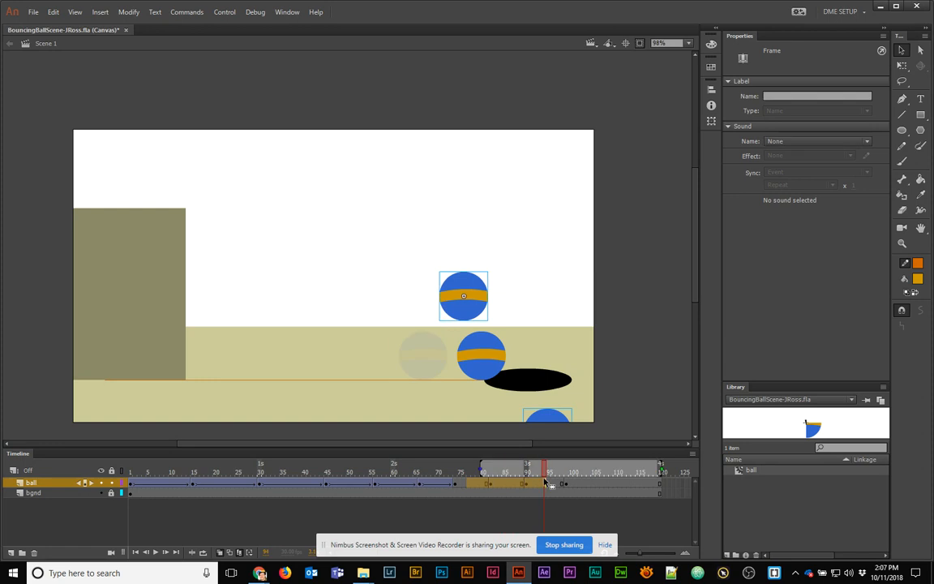
Create a classic tween across the selected ball frames and preview the new bounce
right_click(545, 482)
left_click(617, 192)
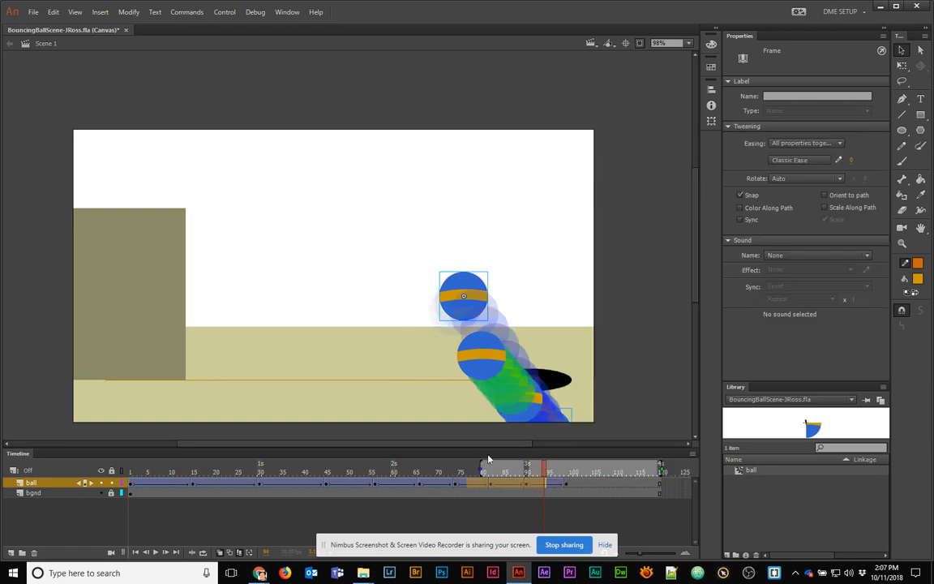
left_click_drag(541, 470, 460, 476)
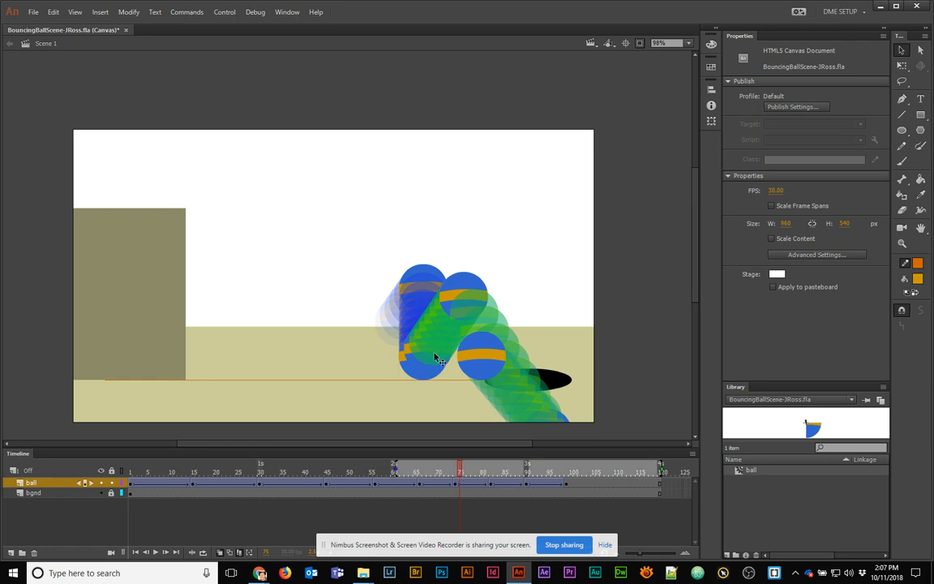
Adjust the frame-75 and landing balls, bring the frame-91 ball up, and set the final ball on the bottom edge
left_click(420, 377)
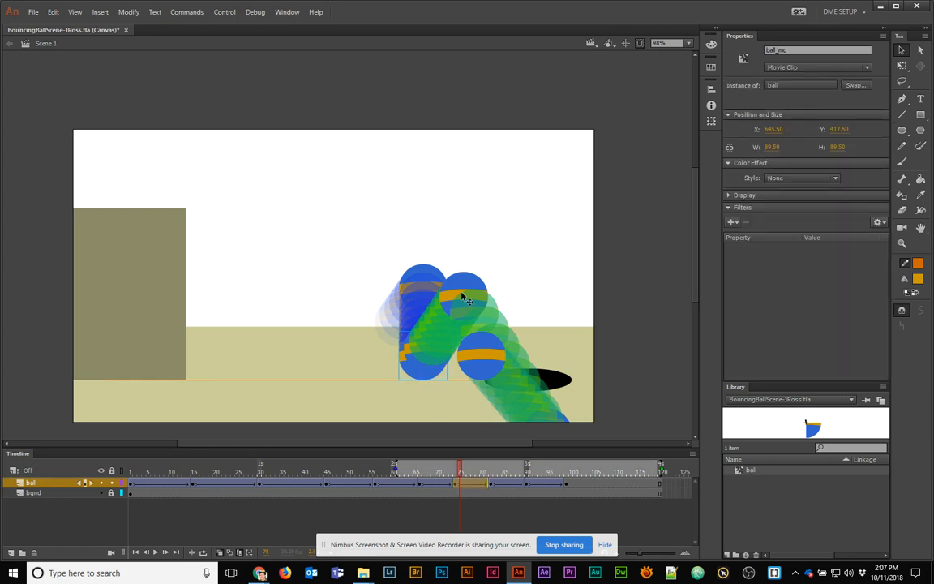
left_click_drag(464, 298, 446, 288)
left_click_drag(483, 363, 549, 329)
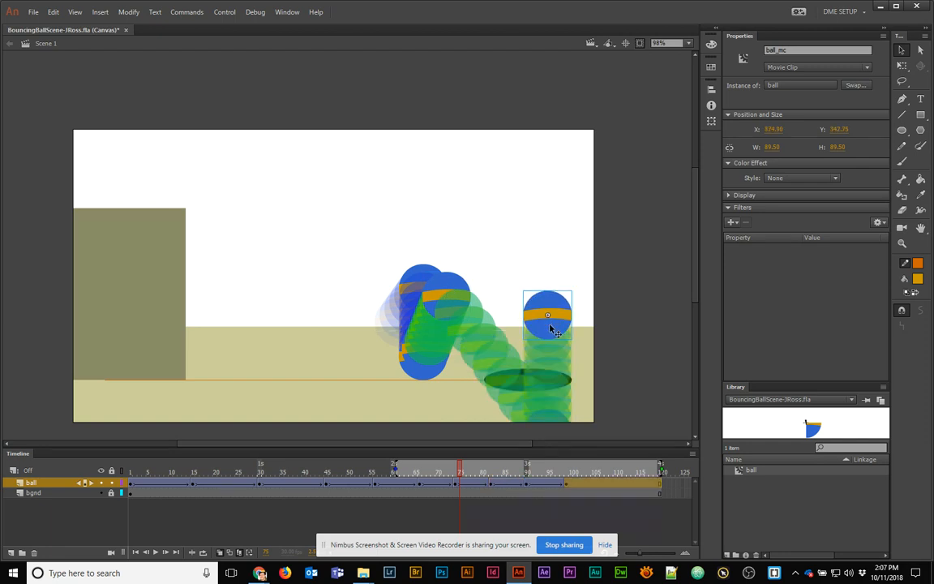
left_click(526, 486)
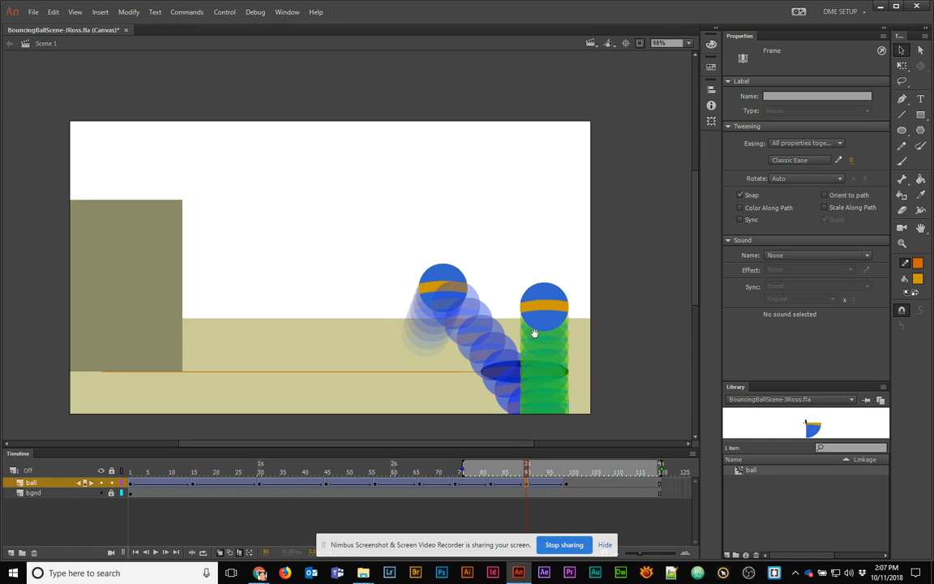
left_click_drag(534, 333, 523, 246)
left_click(640, 44)
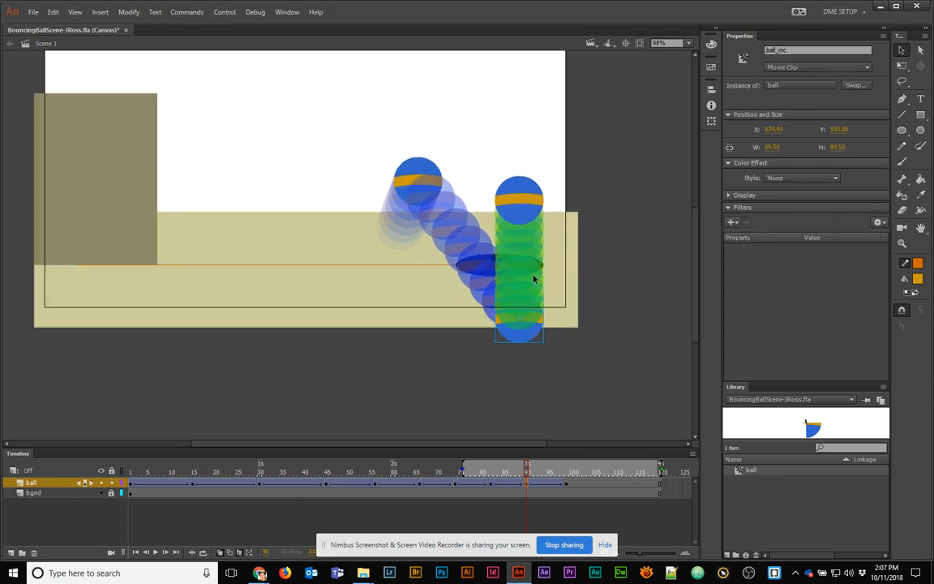
left_click_drag(523, 345, 446, 265)
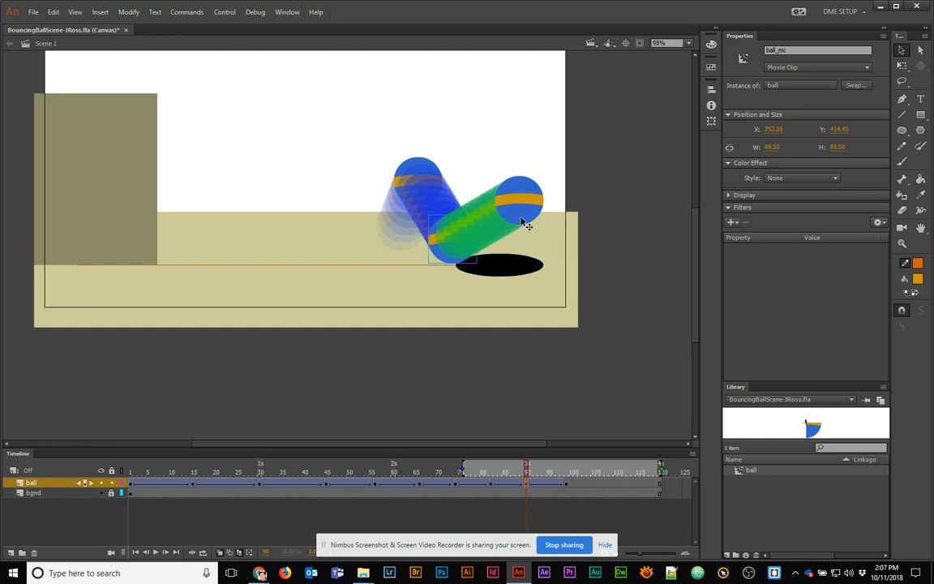
left_click(565, 484)
left_click_drag(546, 209, 529, 313)
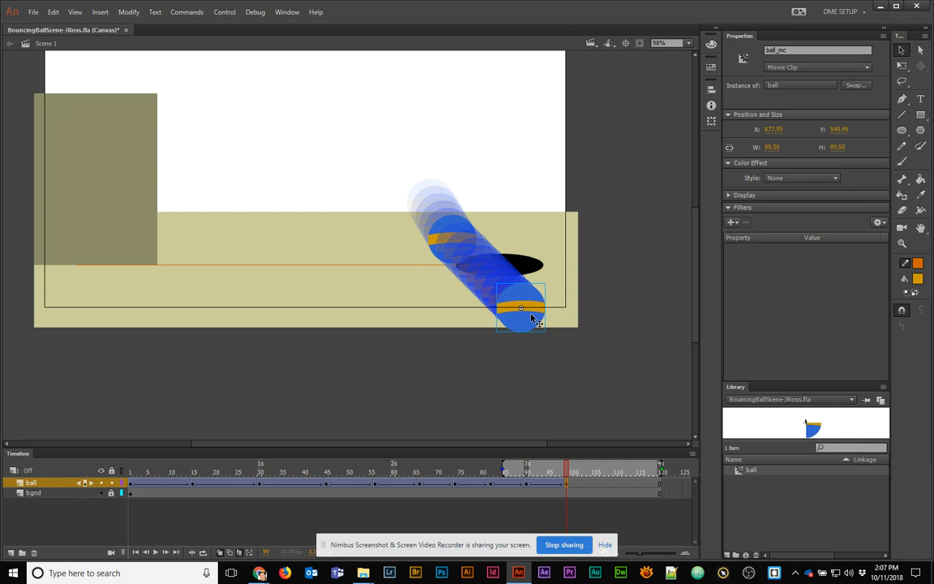
Nudge the second bounce's peak and landing balls so the landings sit on the ground line
left_click_drag(560, 472, 348, 440)
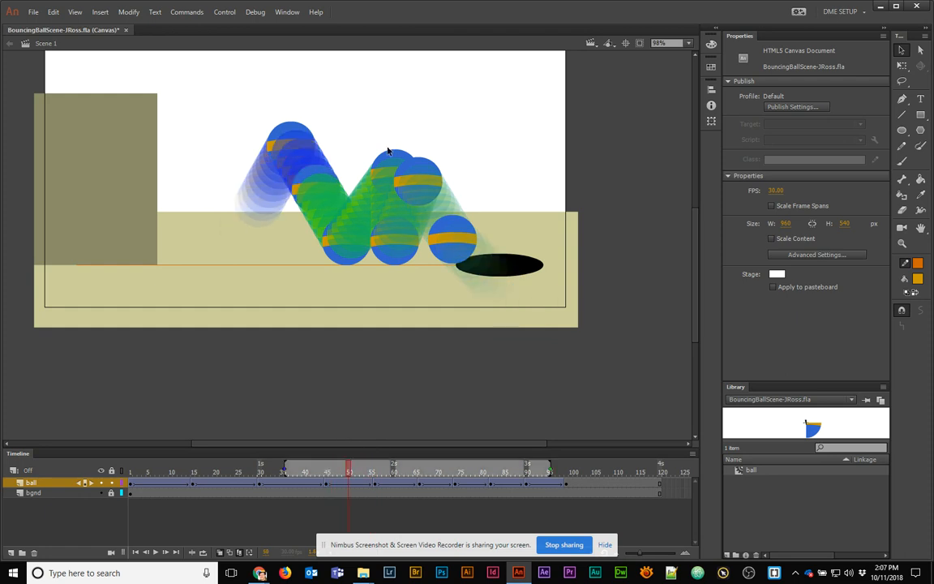
left_click(389, 164)
mouse_move(388, 163)
left_mouse_down()
mouse_move(367, 162)
mouse_move(373, 166)
left_mouse_up()
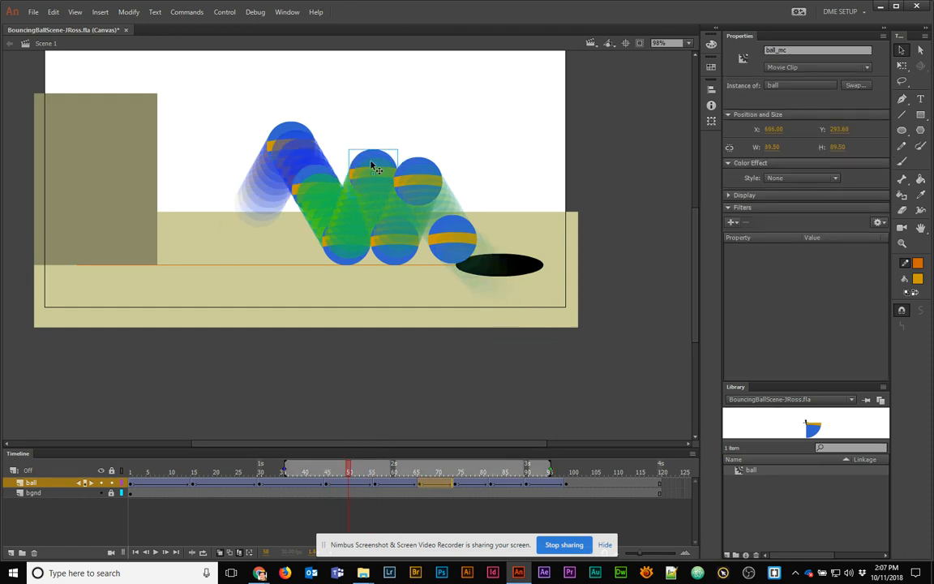
left_click(397, 261)
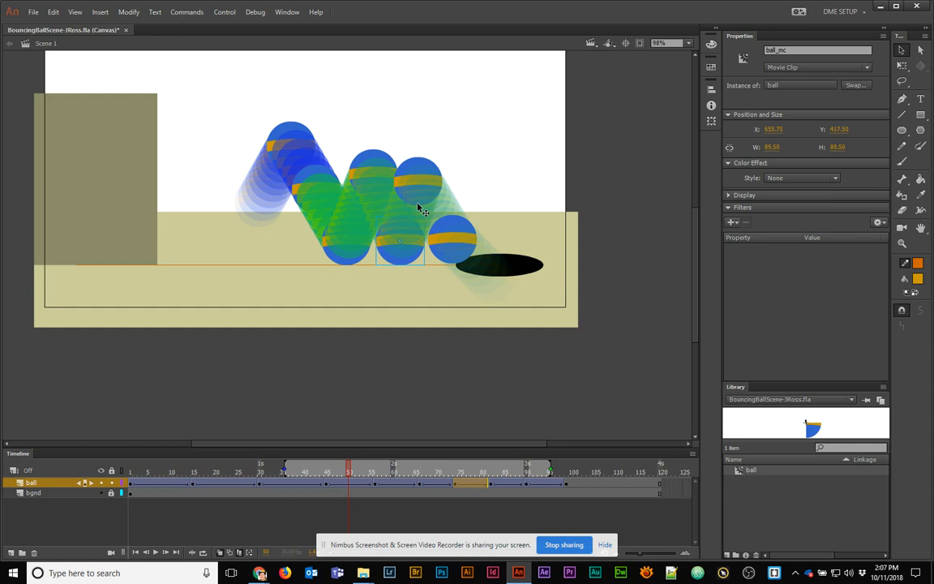
left_click_drag(427, 177, 436, 187)
left_click_drag(460, 244, 463, 249)
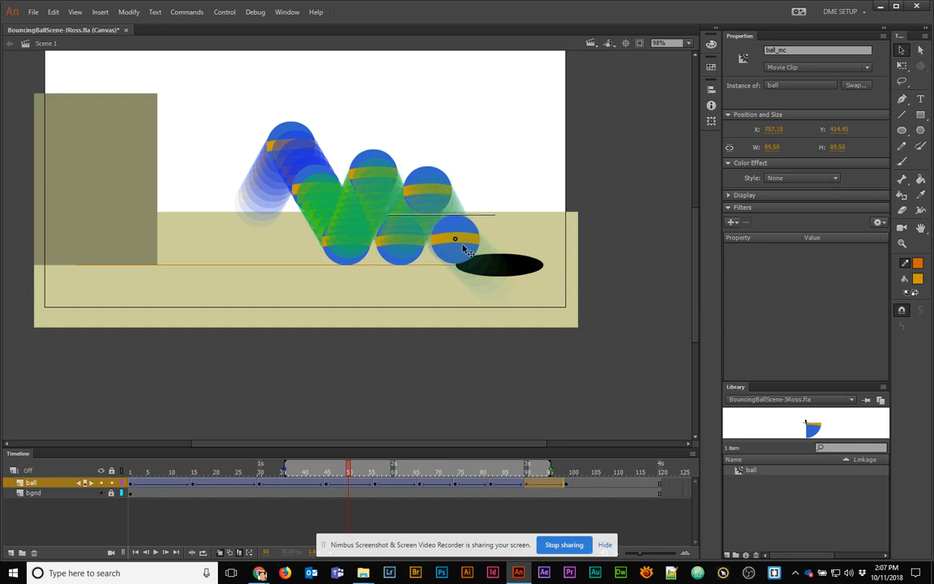
scroll(450, 253, "up", 3)
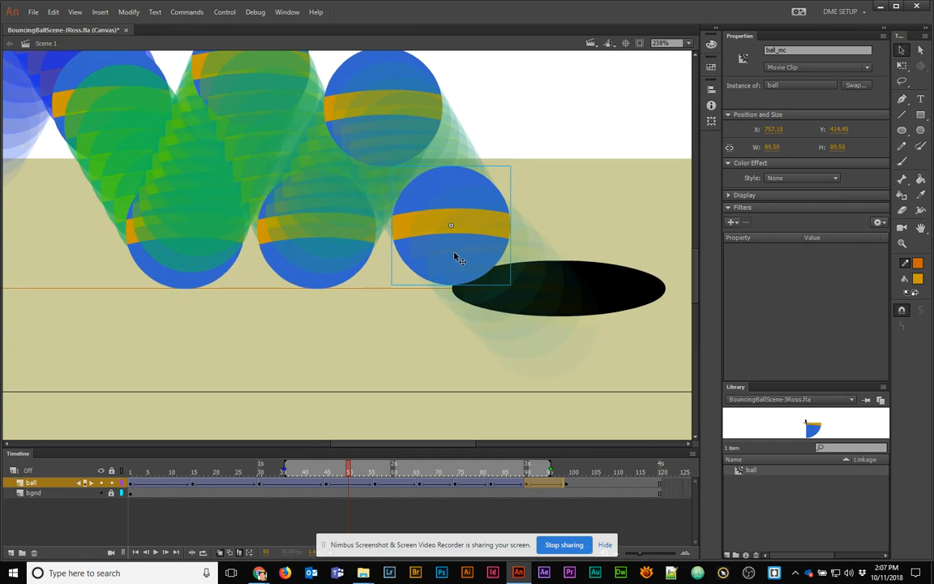
mouse_move(454, 258)
left_mouse_down()
mouse_move(444, 260)
mouse_move(465, 261)
left_mouse_up()
left_click_drag(388, 269, 469, 336)
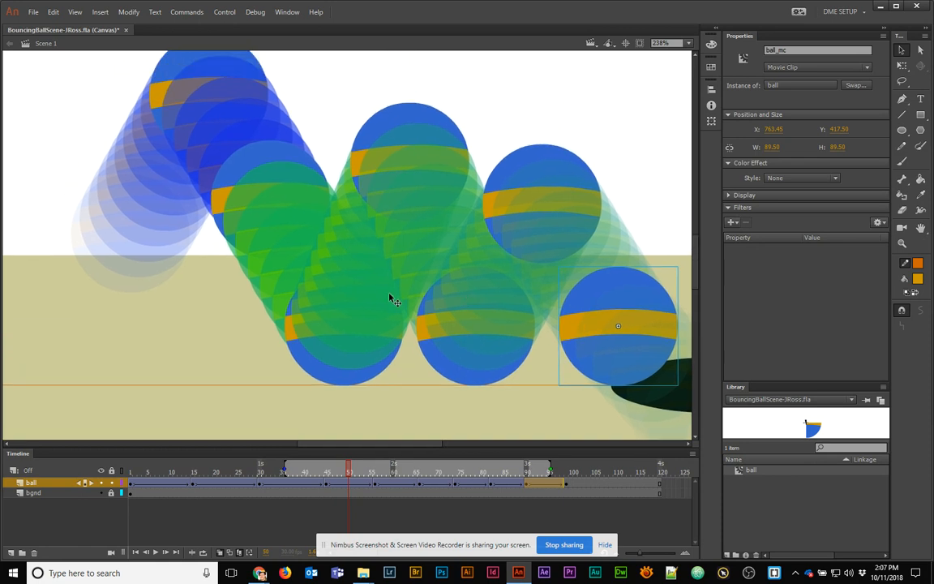
scroll(389, 300, "down", 3)
Extend the onion skin to frame 1, raise the first rebound peak, and move the second peak left
mouse_move(278, 472)
left_mouse_down()
mouse_move(132, 473)
mouse_move(146, 483)
left_mouse_up()
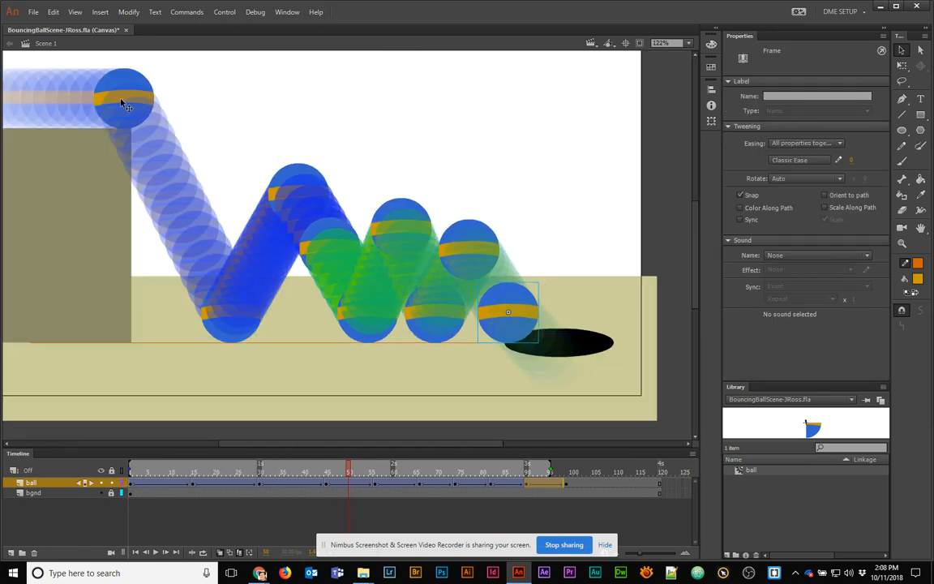
left_click_drag(20, 94, 236, 127)
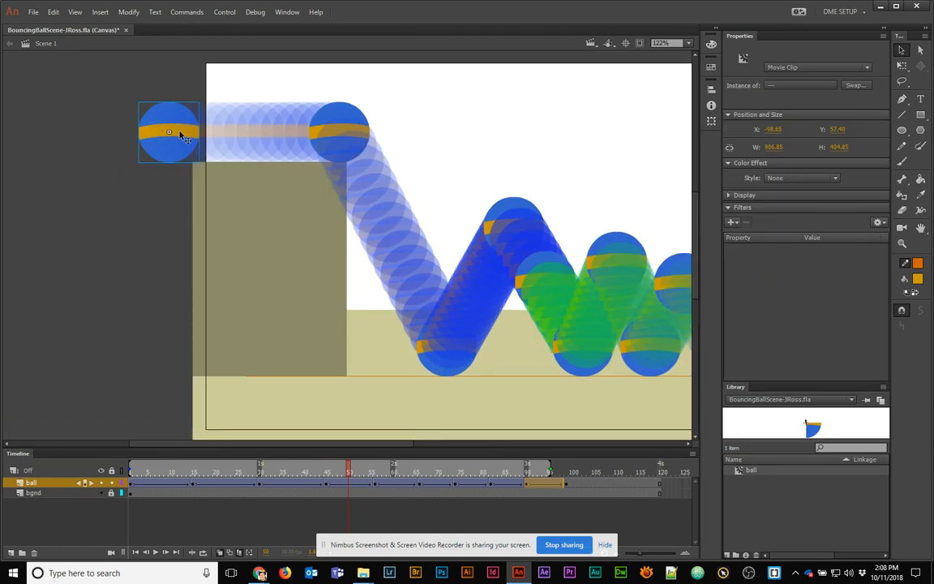
left_click(341, 135)
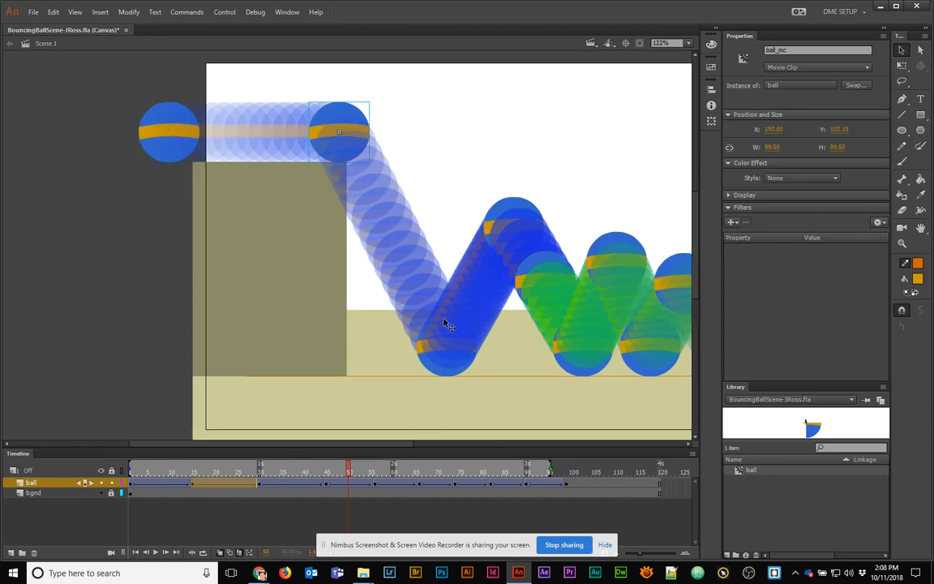
left_click(442, 377)
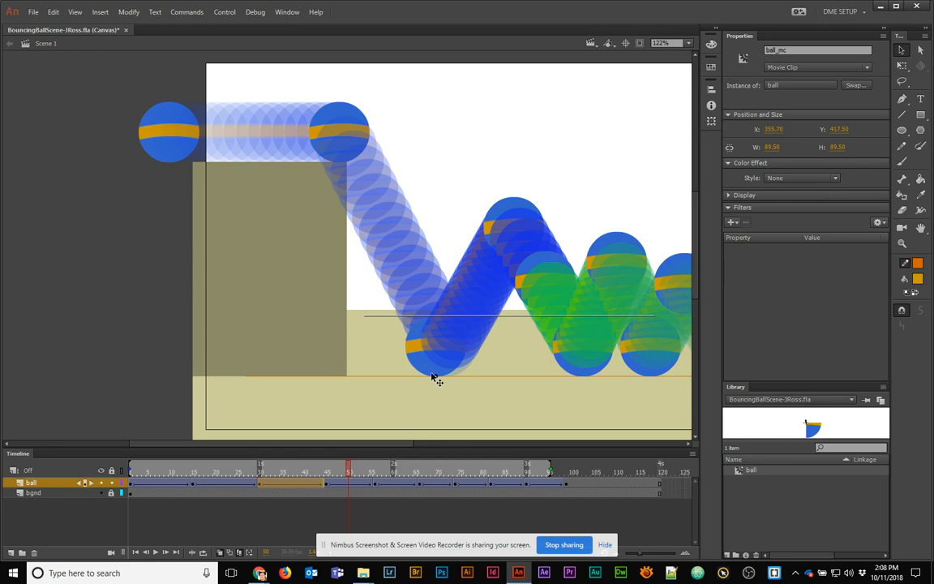
left_click(500, 226)
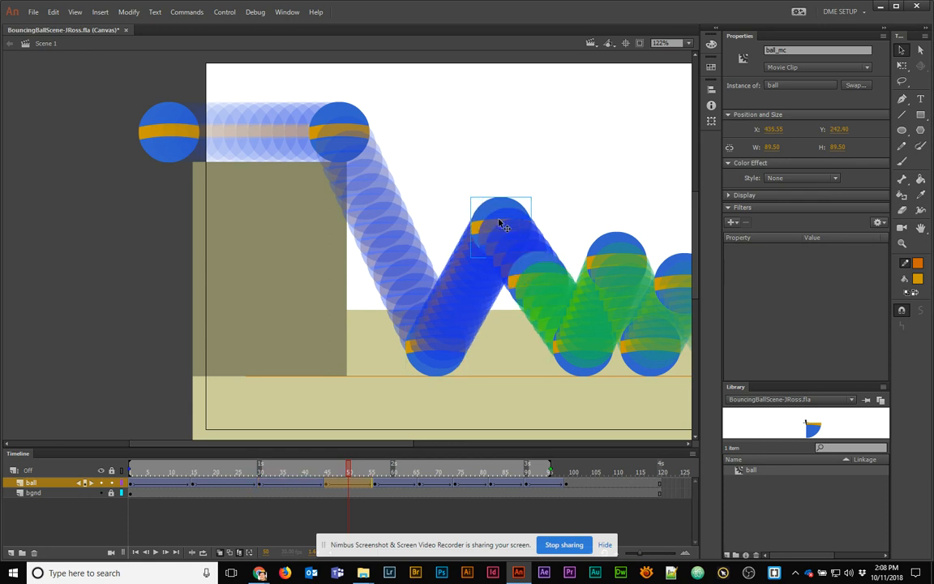
left_click_drag(501, 221, 496, 203)
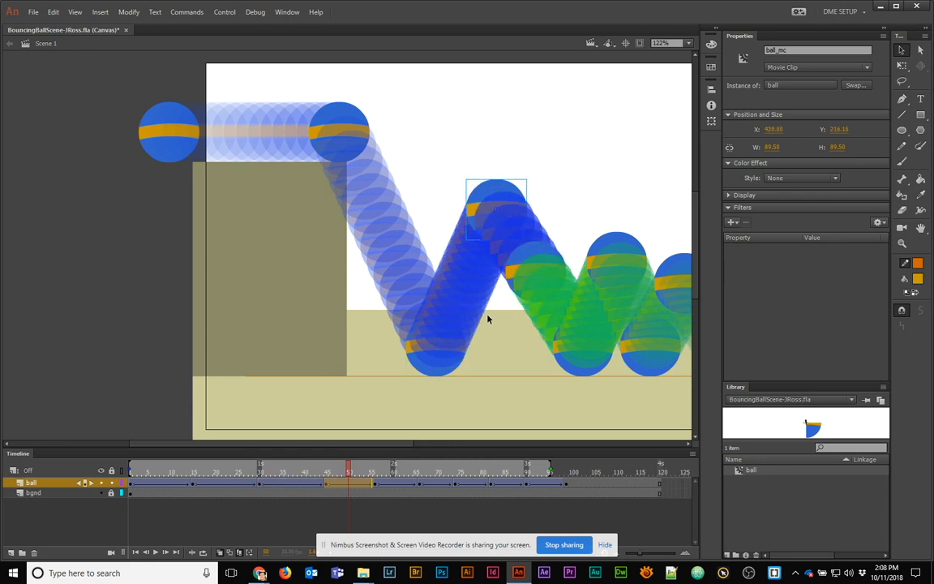
left_click(572, 365)
left_click_drag(584, 359, 418, 358)
left_click_drag(459, 258, 448, 258)
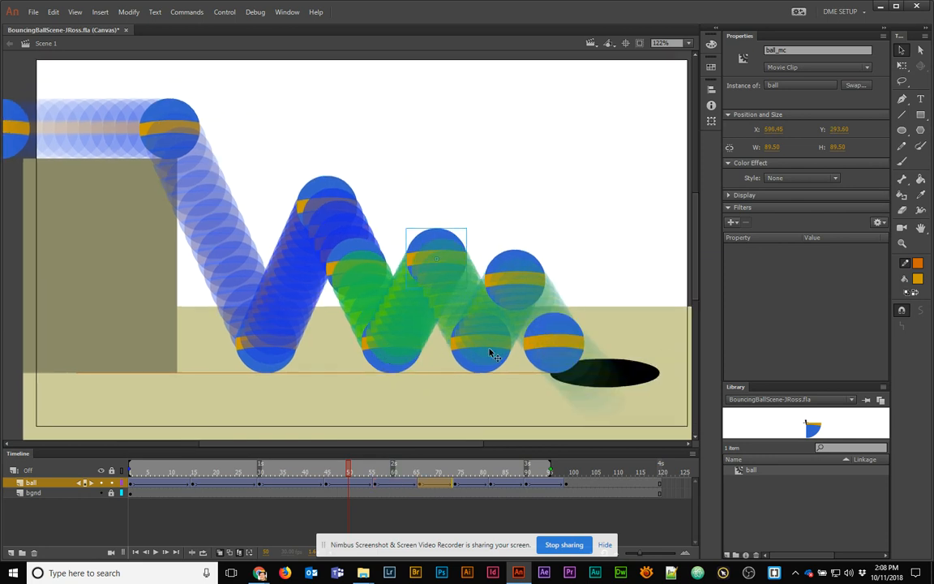
left_click_drag(344, 471, 300, 476)
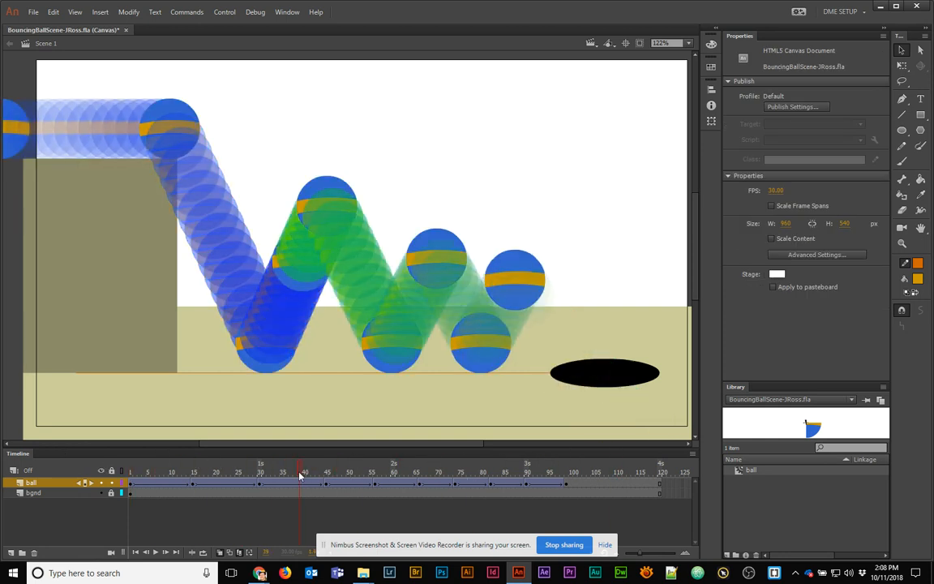
Turn off Edit Multiple Frames and Onion Skin, and return near the animation's start
left_click(238, 552)
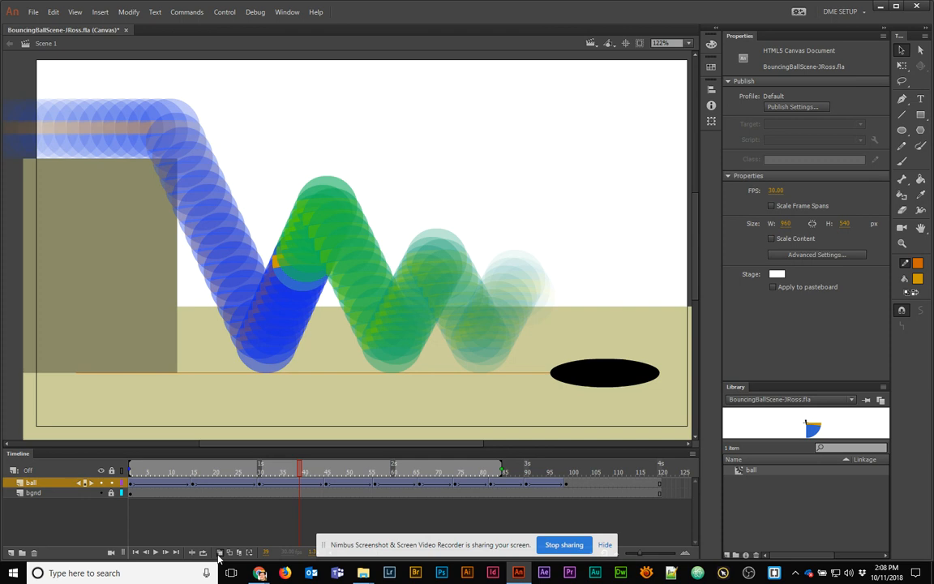
left_click(219, 552)
left_click_drag(195, 483, 260, 485)
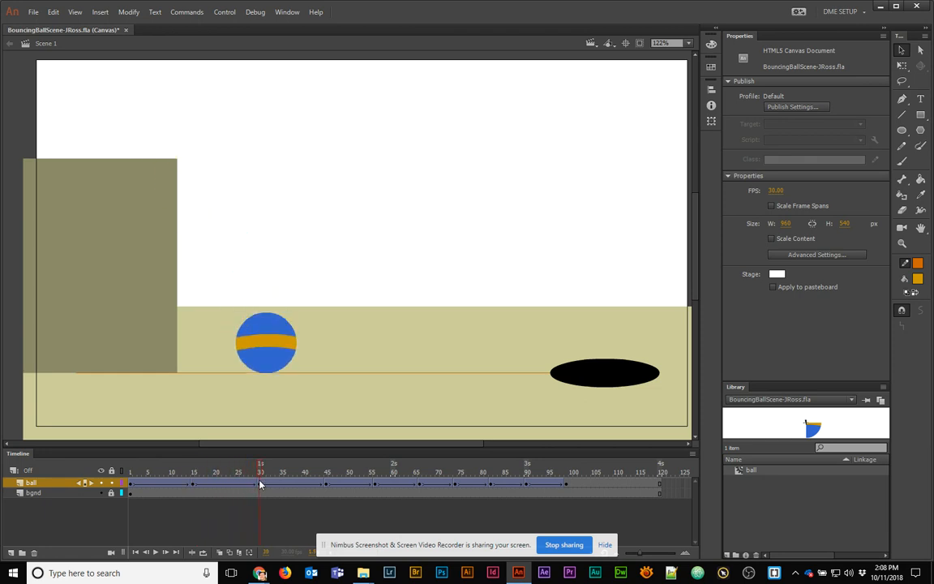
Add a classic motion guide above the ball layer and scrub the ball's first drop
right_click(34, 483)
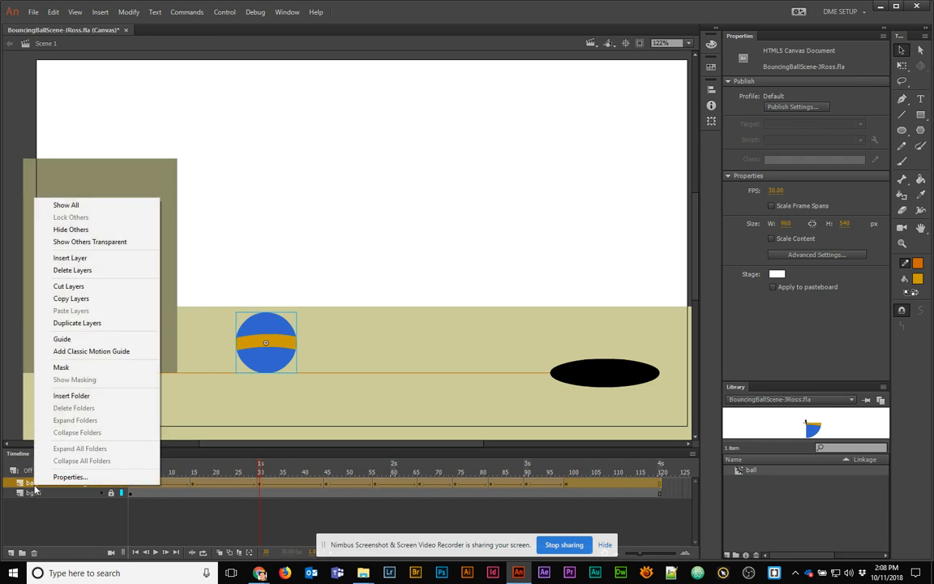
left_click(87, 351)
left_click_drag(235, 475, 127, 474)
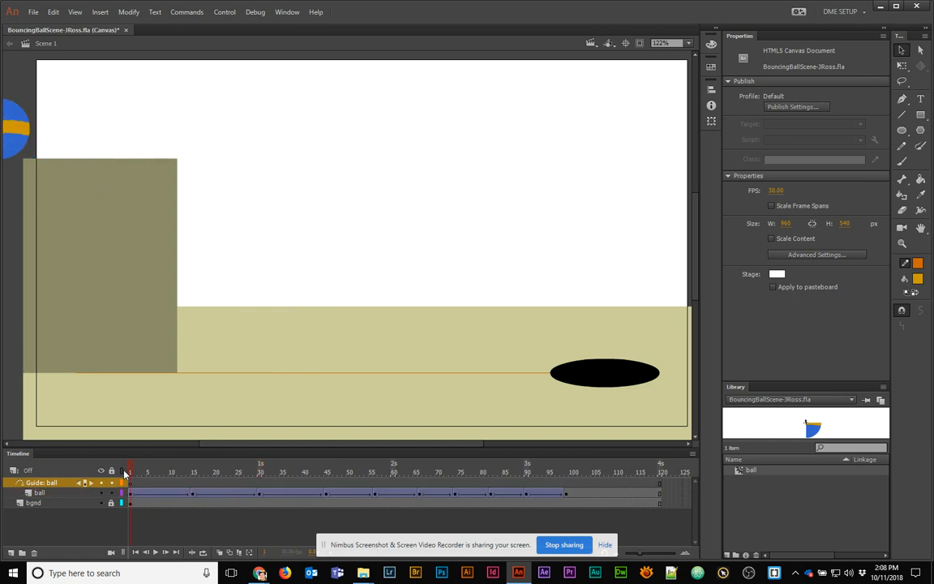
left_click_drag(135, 474, 121, 504)
Show every ball keyframe at once using Onion Skin through about frame 98 and Edit Multiple Frames
left_click(220, 552)
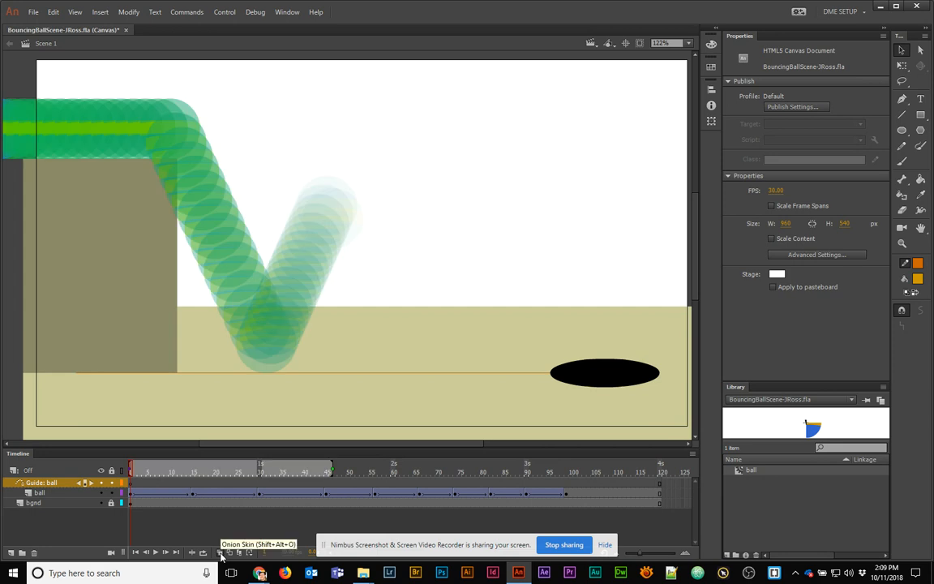
left_click_drag(333, 471, 561, 481)
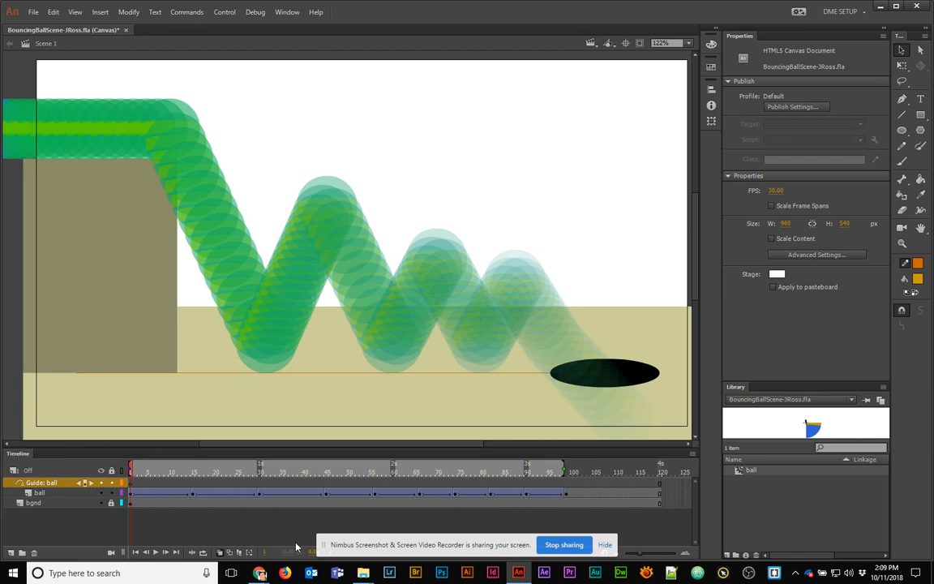
left_click(238, 555)
left_click(219, 554)
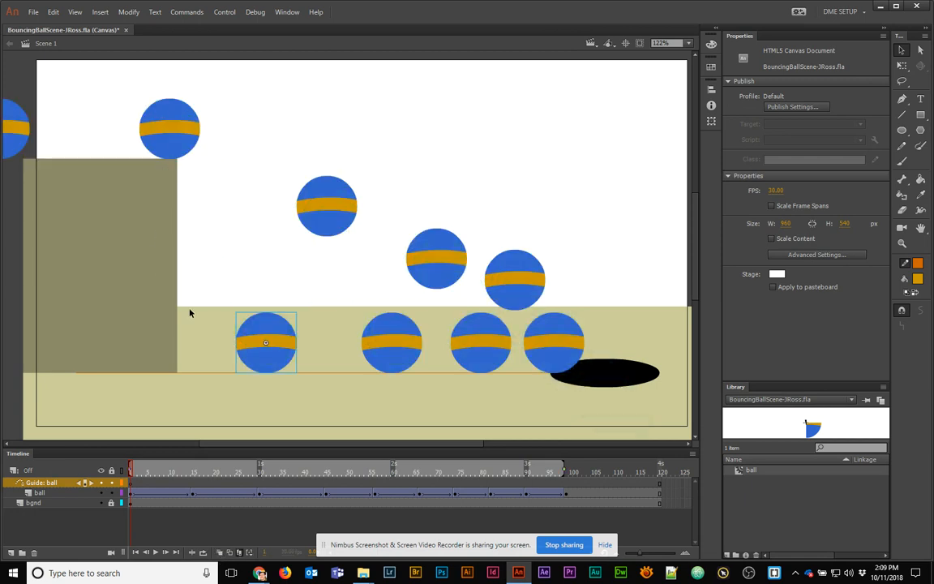
Check each peak and landing ball position, then select the motion guide layer
left_click(344, 213)
left_click(411, 344)
left_click(439, 261)
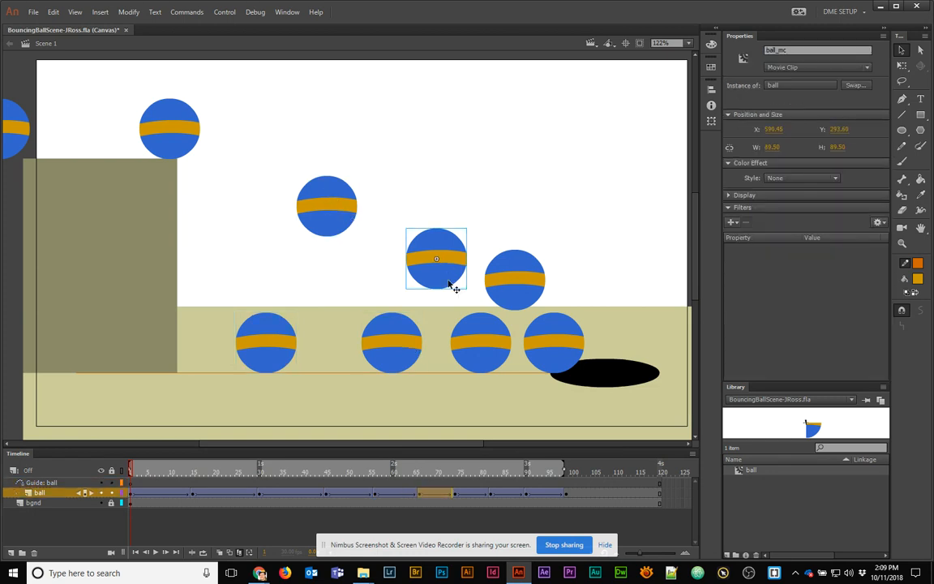
left_click(478, 348)
left_click(520, 284)
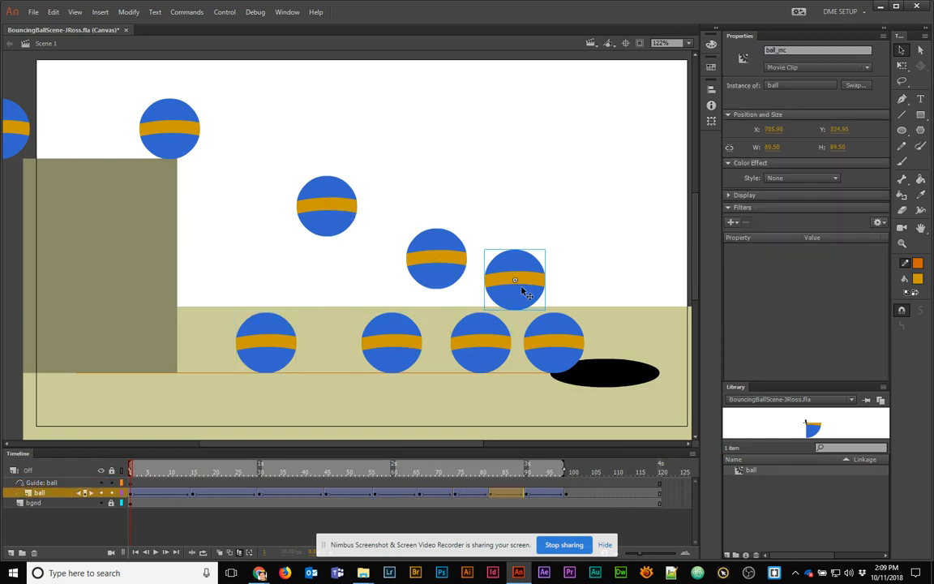
left_click(559, 345)
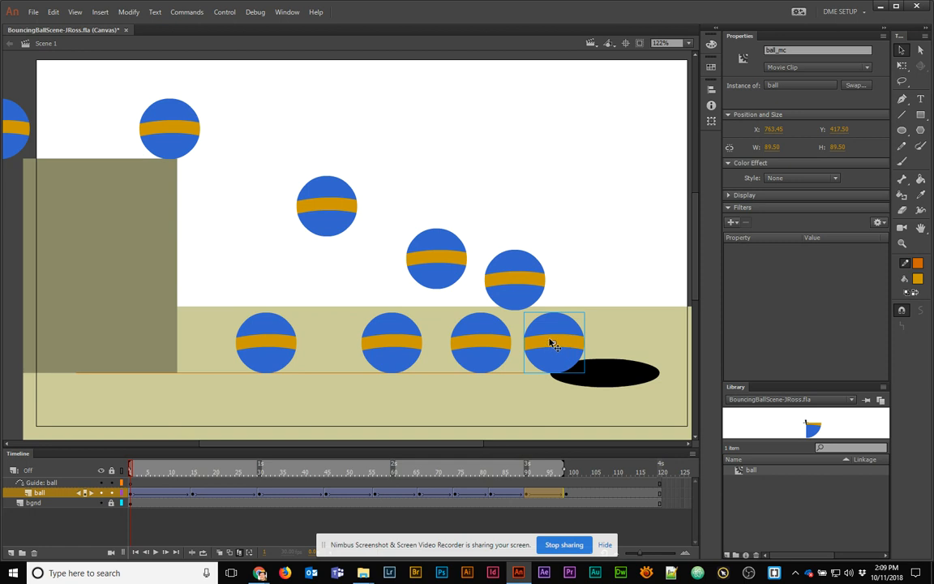
left_click(37, 483)
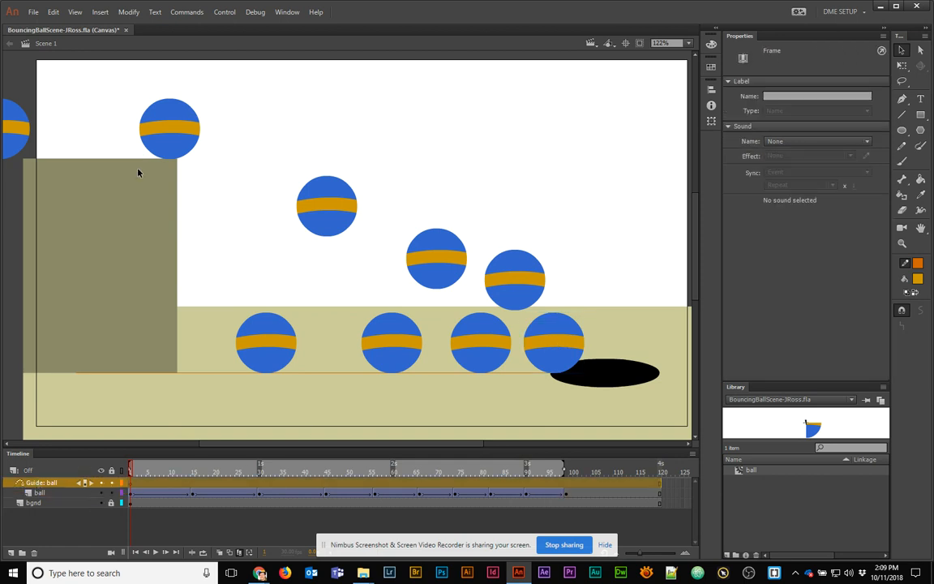
Draw a Pen-tool guide curve through every ball centre, ending past the black oval
left_click(901, 100)
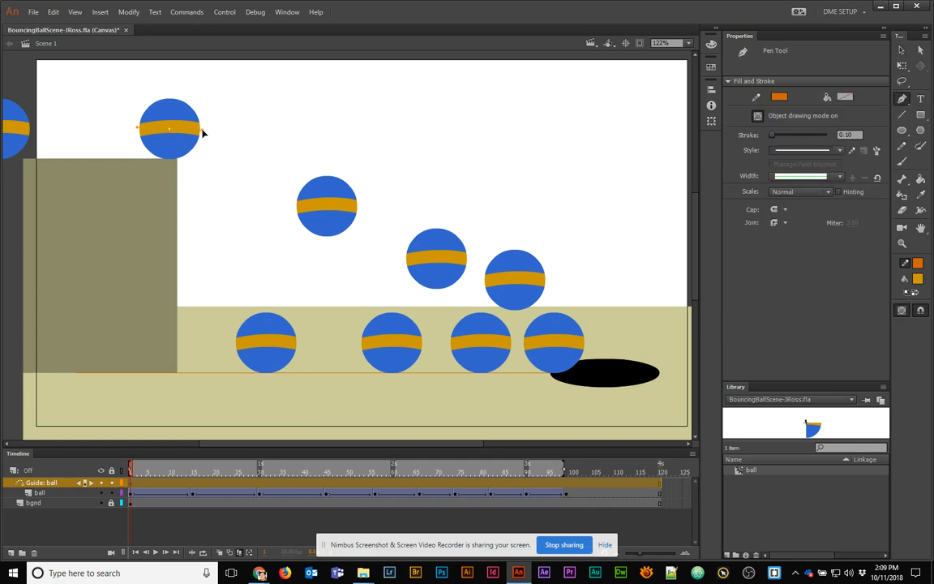
left_click_drag(244, 248, 253, 277)
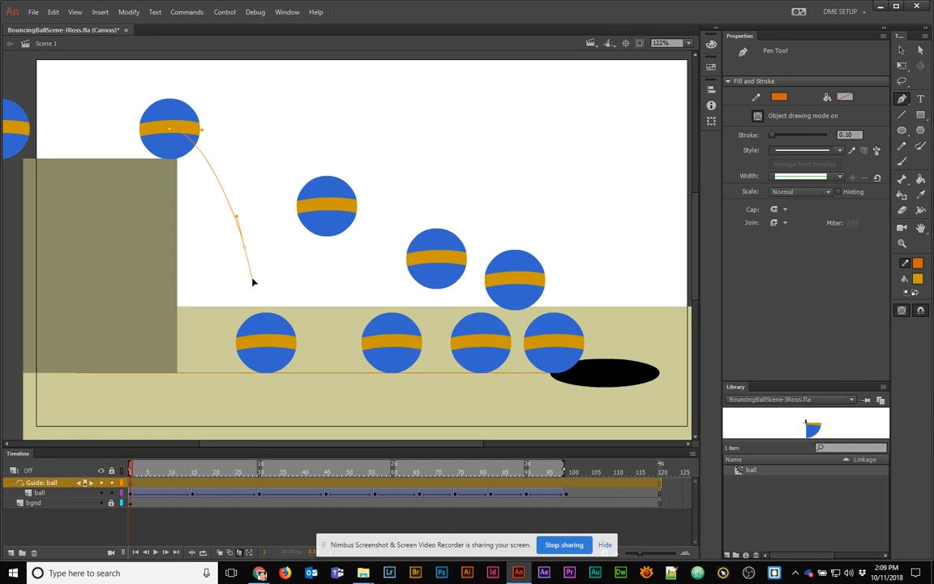
left_click(267, 345)
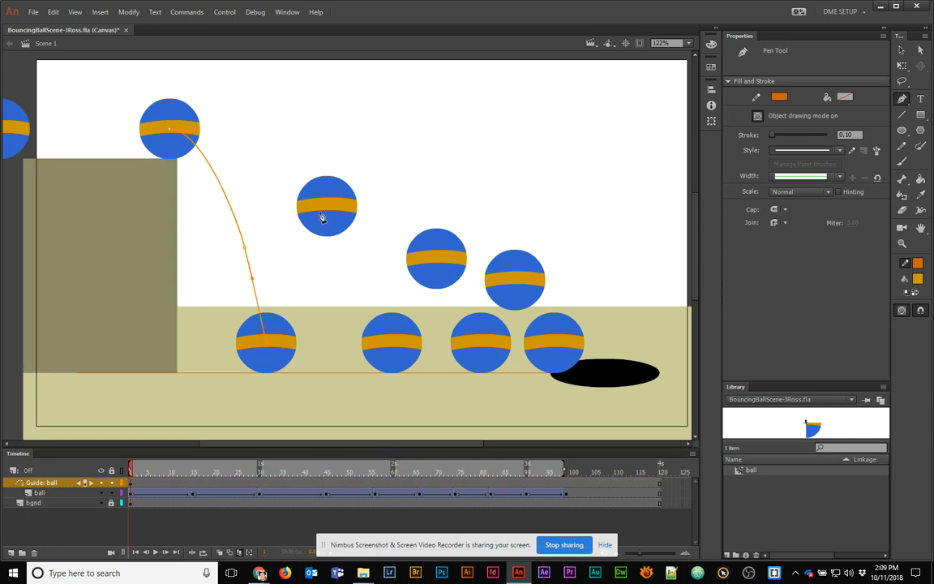
left_click_drag(328, 208, 378, 202)
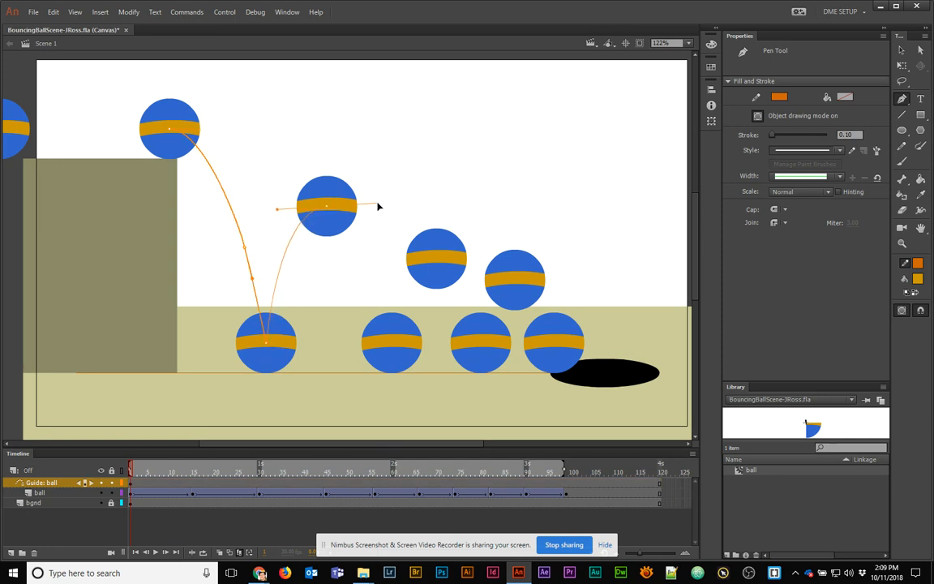
left_click(391, 343)
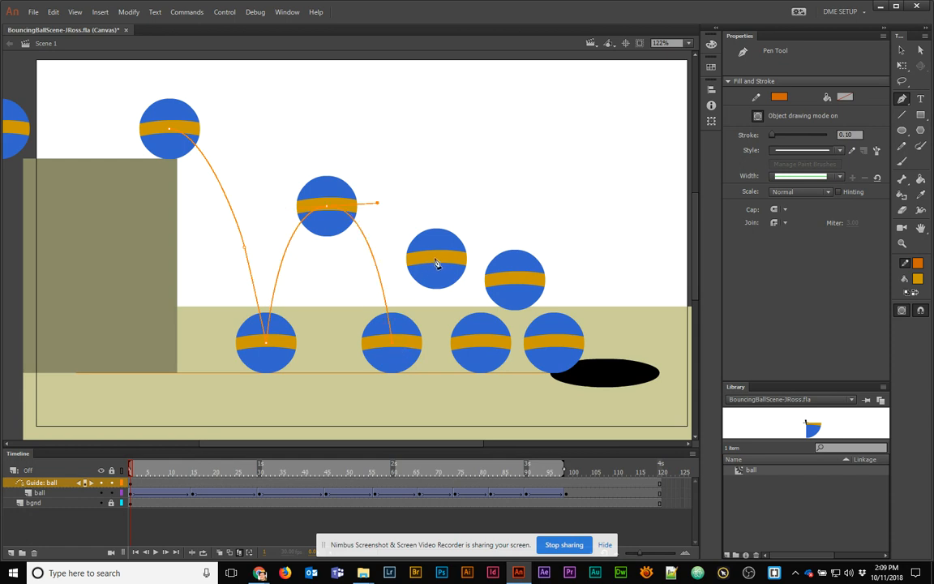
left_click_drag(436, 258, 471, 257)
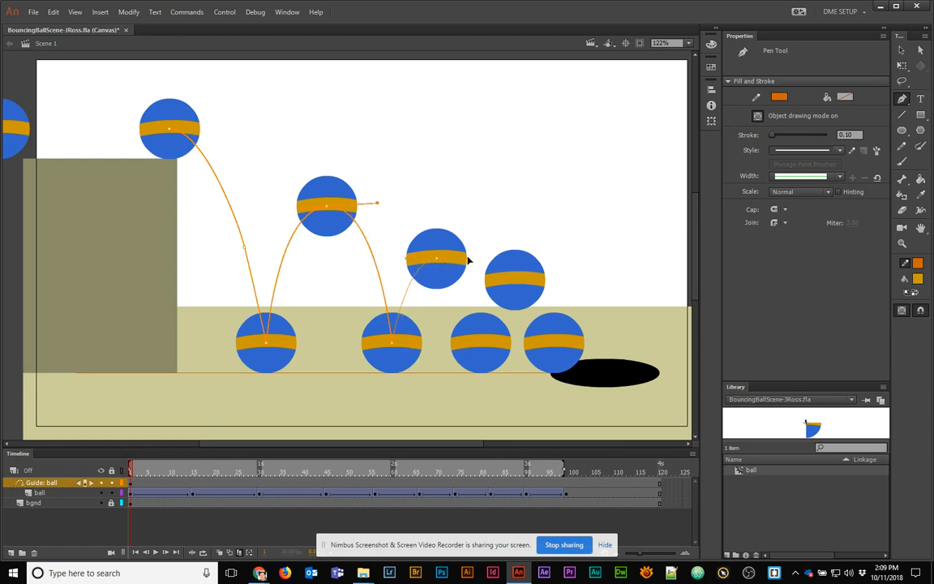
left_click(481, 345)
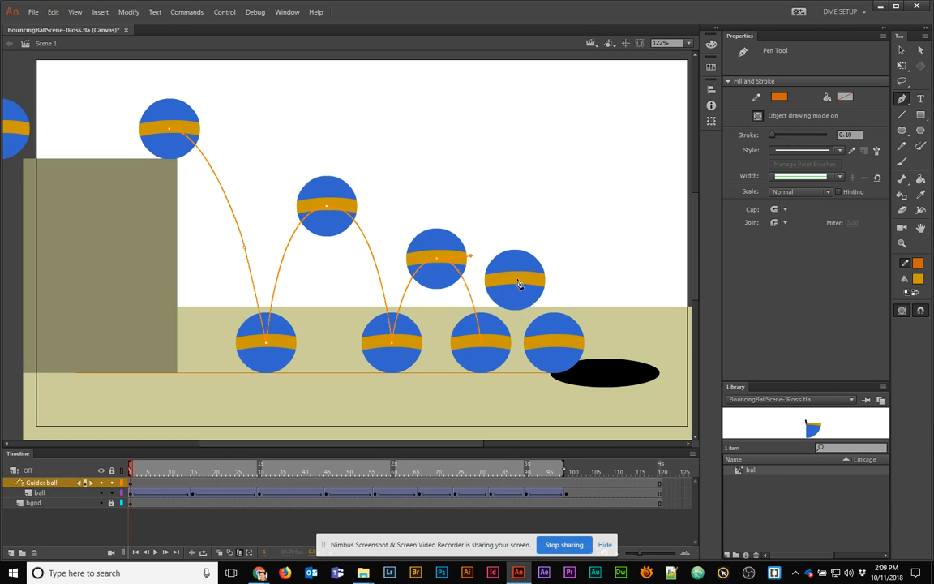
left_click(514, 278)
left_click_drag(541, 278, 543, 278)
left_click(554, 348)
left_click_drag(619, 407, 621, 438)
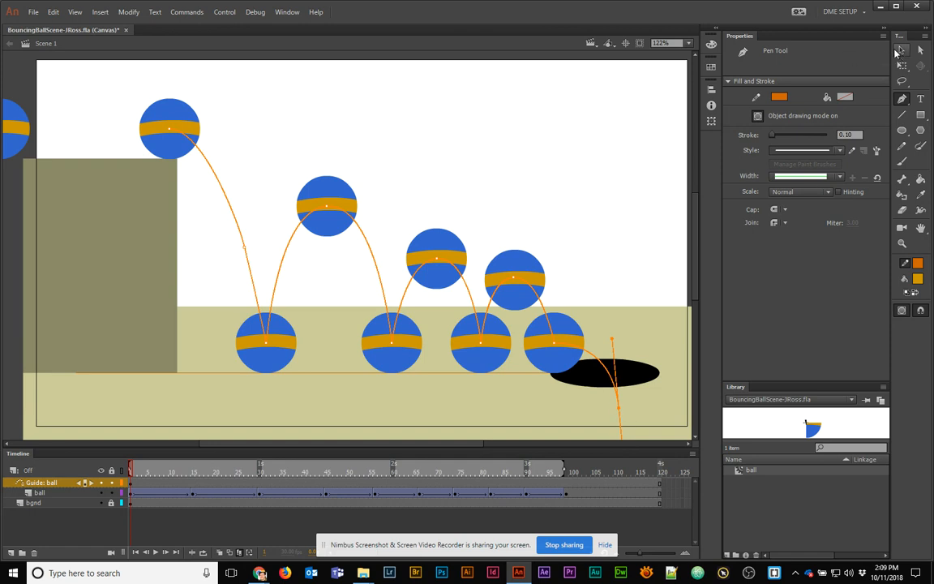
key("v")
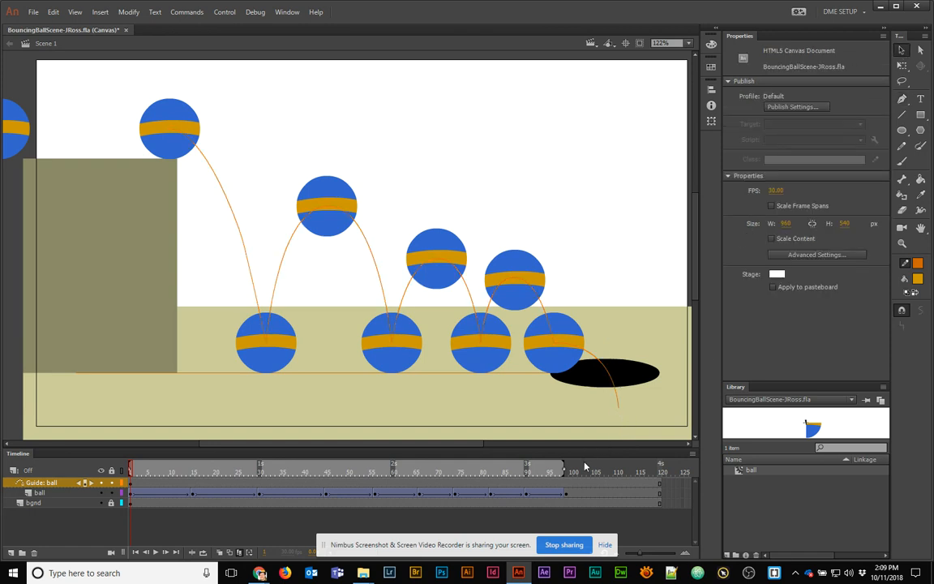
Extend the onion skin to the path's end, inspect the guide path, then turn off Edit Multiple Frames
left_click_drag(566, 472, 577, 471)
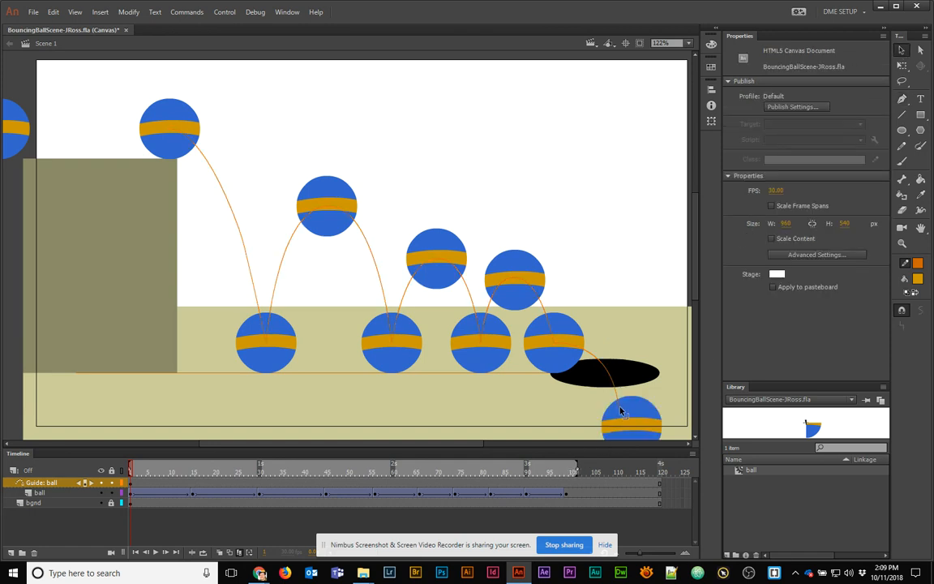
left_click(620, 412)
left_click_drag(674, 365, 590, 229)
left_click(681, 196)
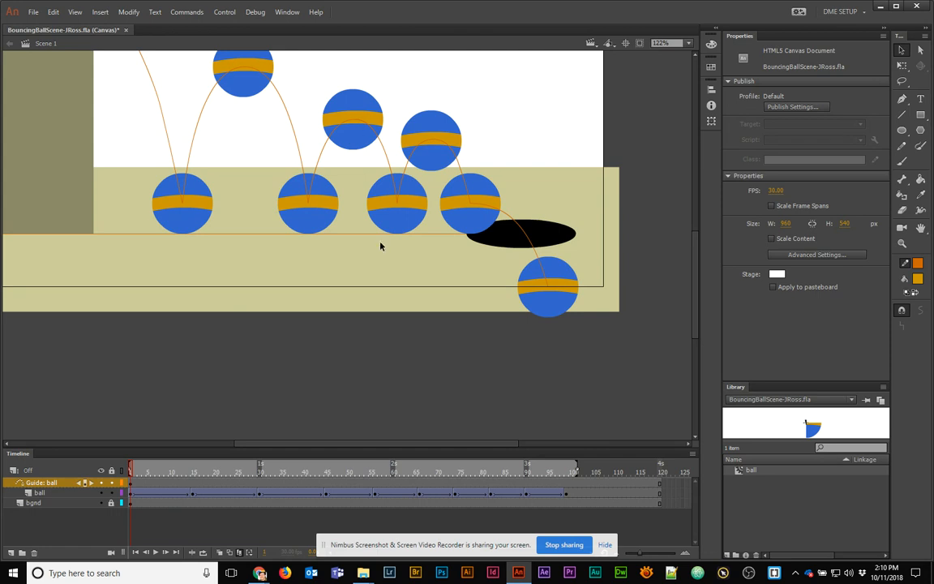
left_click_drag(397, 204, 399, 205)
left_click_drag(202, 147, 323, 280)
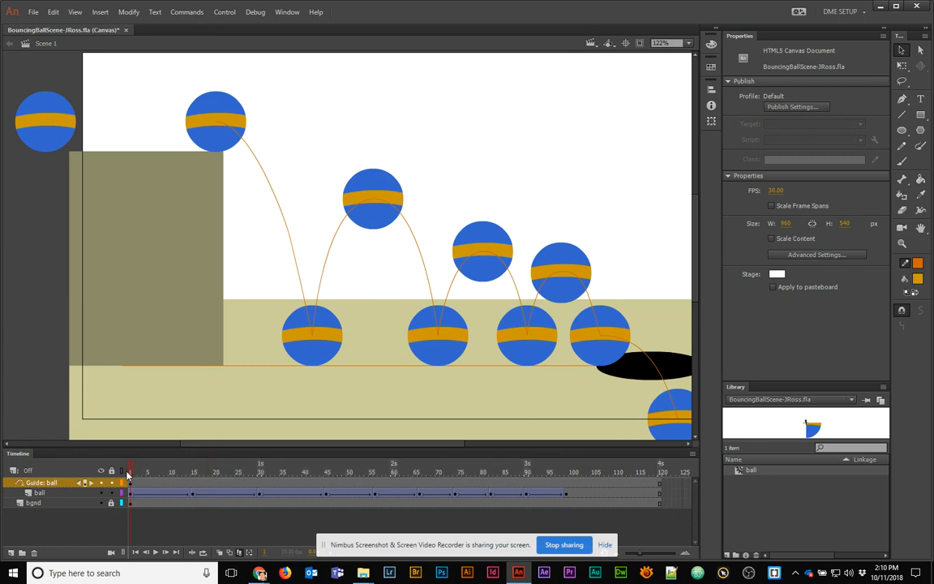
left_click(240, 552)
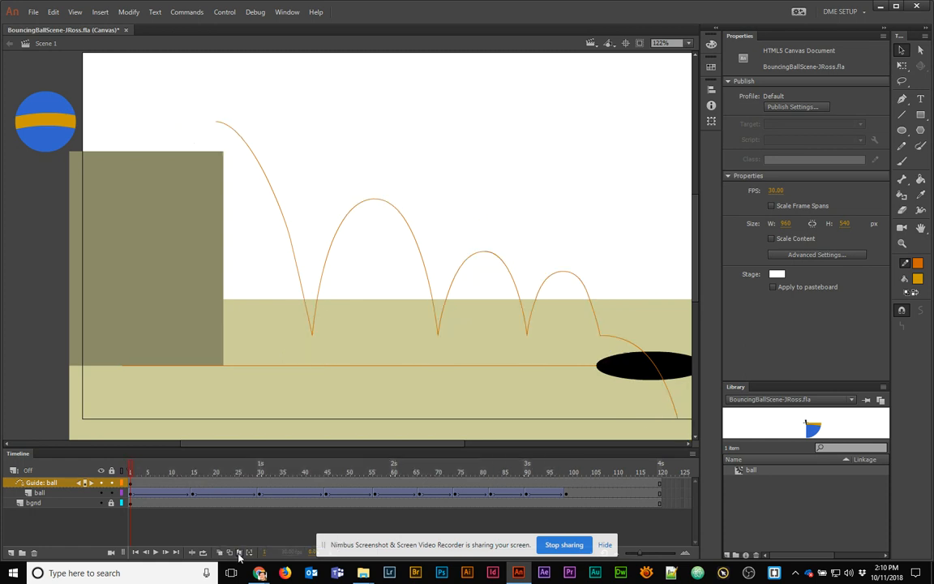
left_click(159, 472)
left_click_drag(159, 471, 124, 510)
left_click(193, 493)
left_click(129, 492)
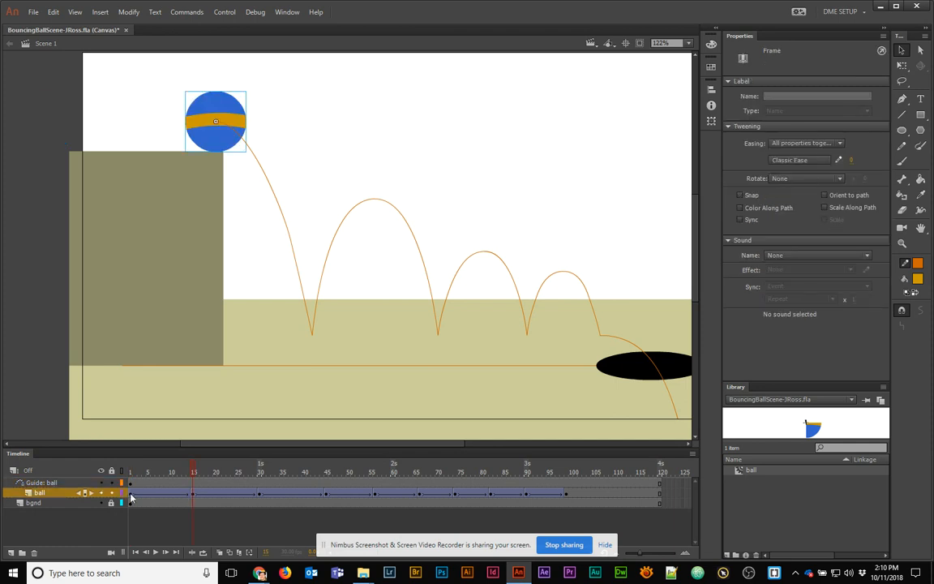
left_click(62, 137)
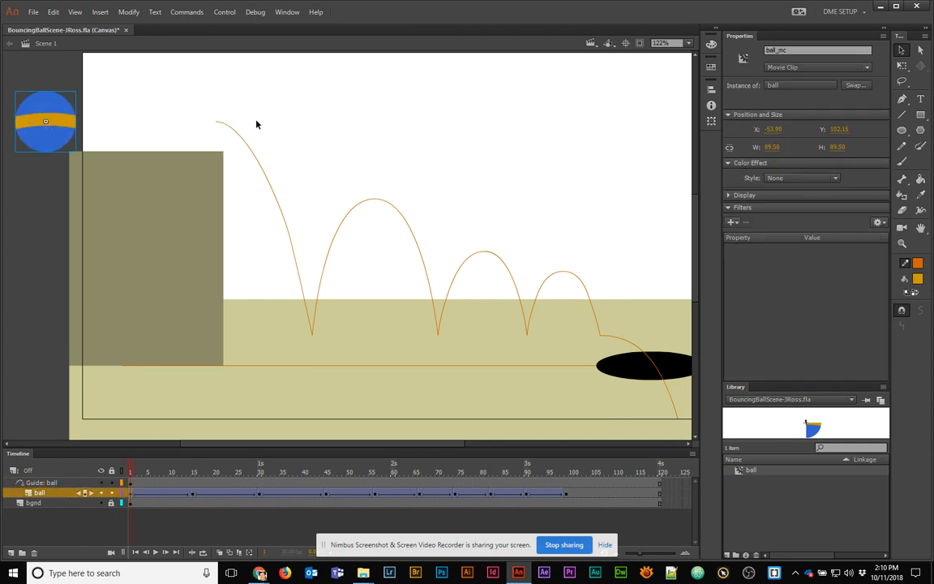
left_click_drag(132, 473, 187, 471)
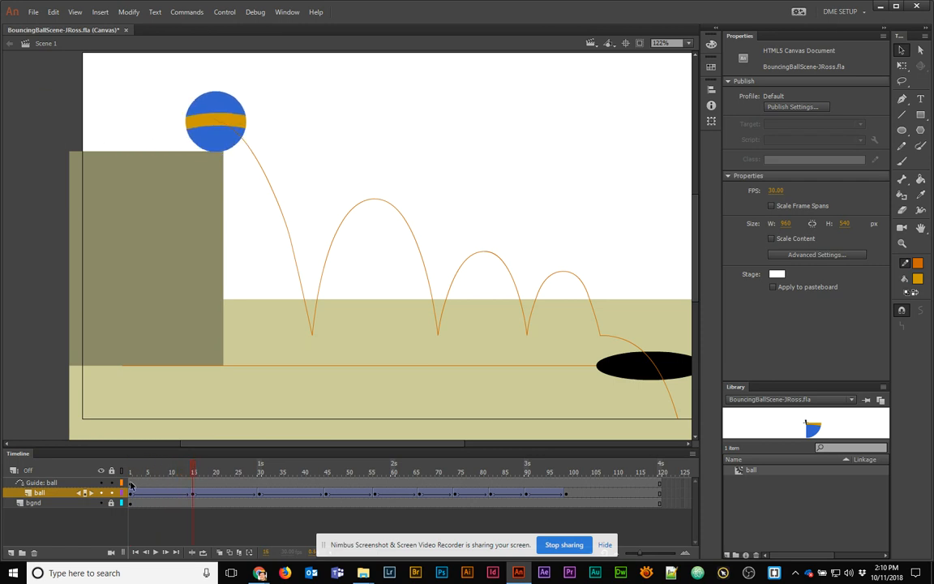
left_click(129, 484)
left_click(193, 472)
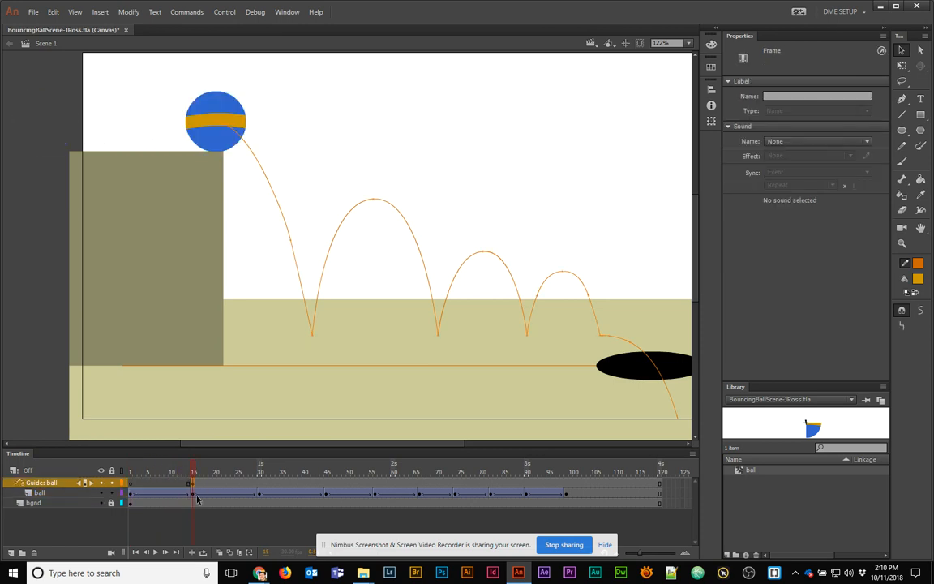
left_click_drag(192, 472, 457, 495)
left_click(457, 495)
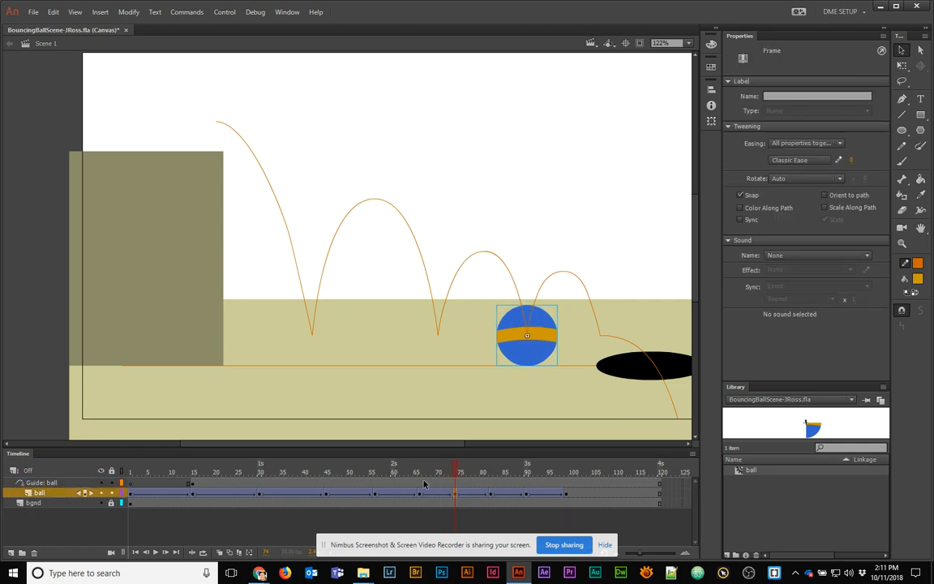
left_click_drag(424, 484, 192, 490)
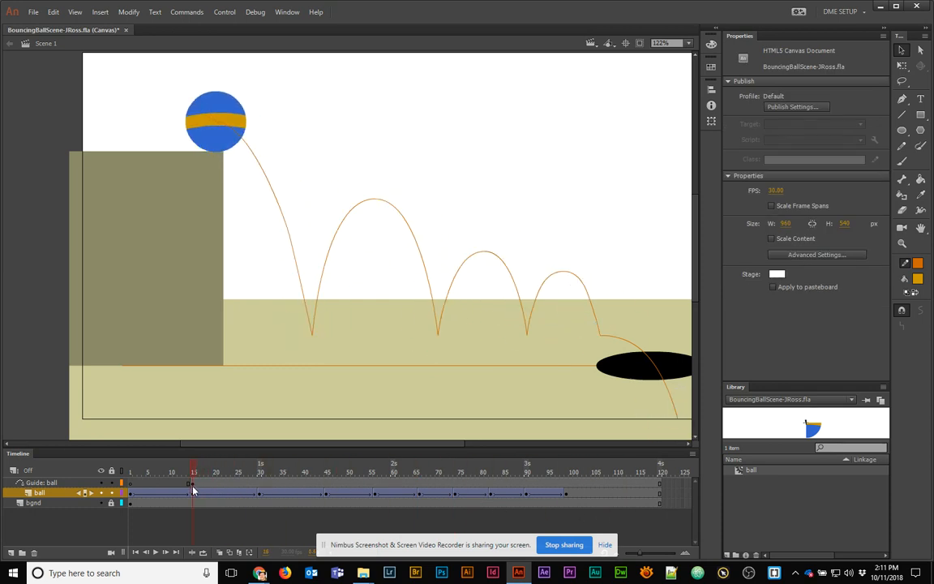
left_click(231, 138)
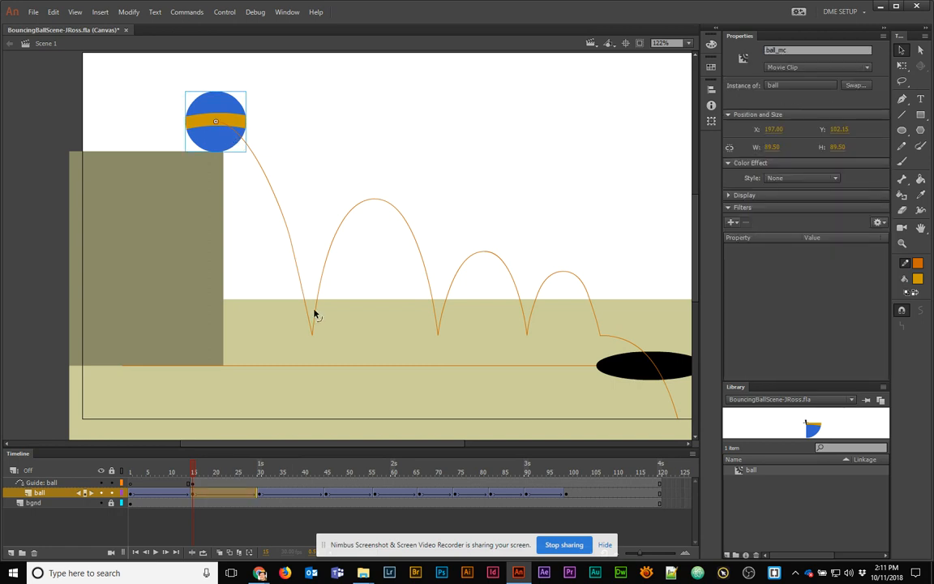
left_click(239, 495)
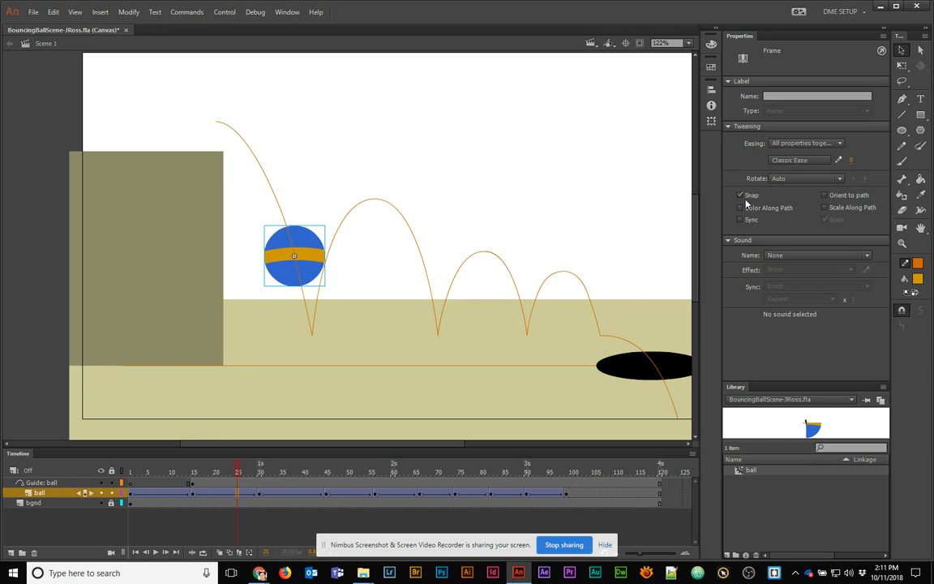
Enable Orient to path on the first tween and on frames 35–95, then preview the rotation
left_click(840, 198)
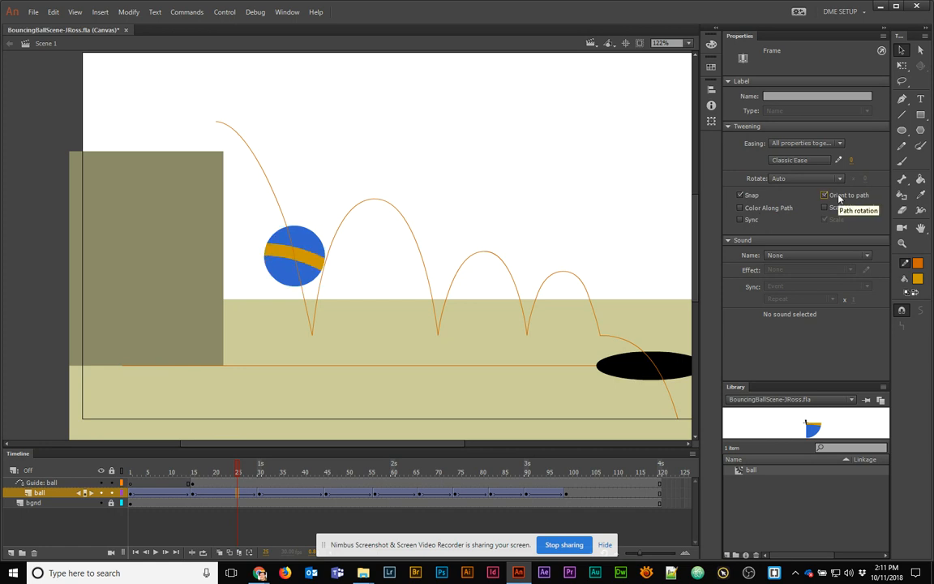
left_click_drag(249, 476, 260, 496)
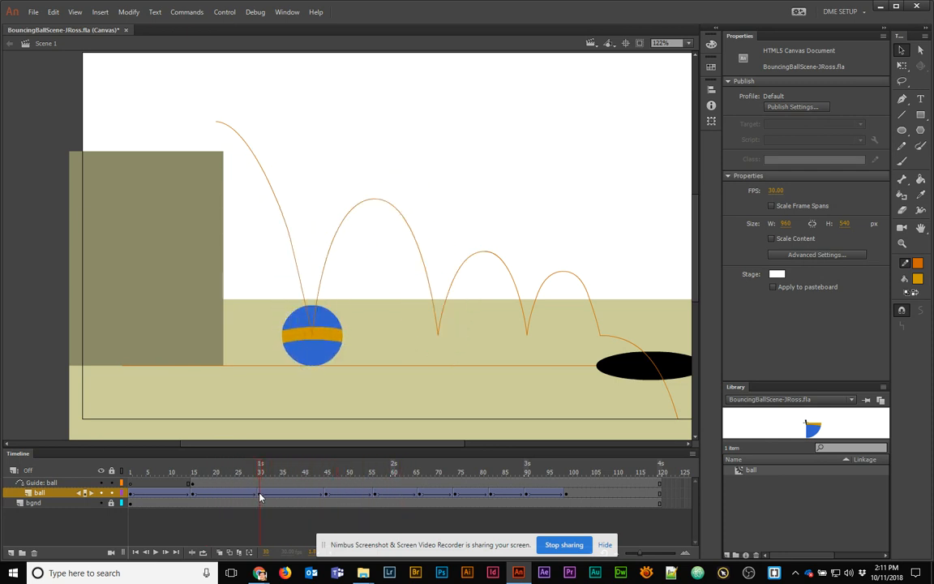
left_click(281, 494)
left_click(554, 492, "shift")
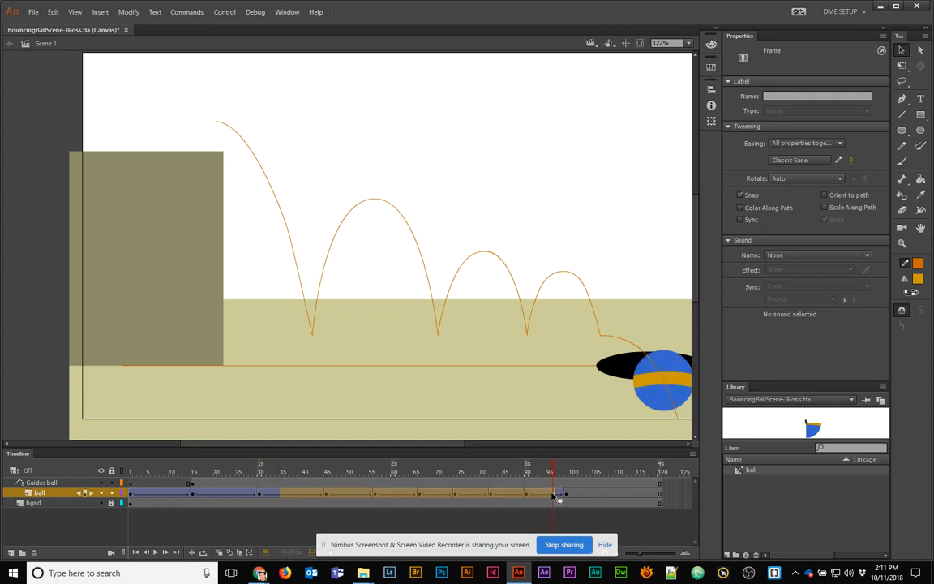
left_click(842, 197)
left_click(507, 463)
left_click_drag(506, 463, 318, 478)
Check the ball's rotation where it touches ground at frames 30–31, then preview back to frame 1
left_click(300, 494)
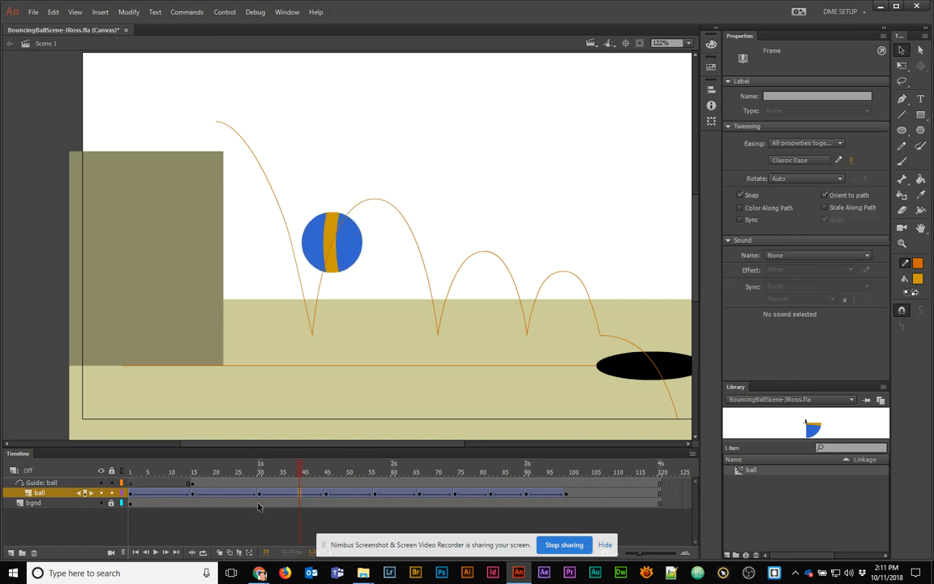
left_click(259, 494)
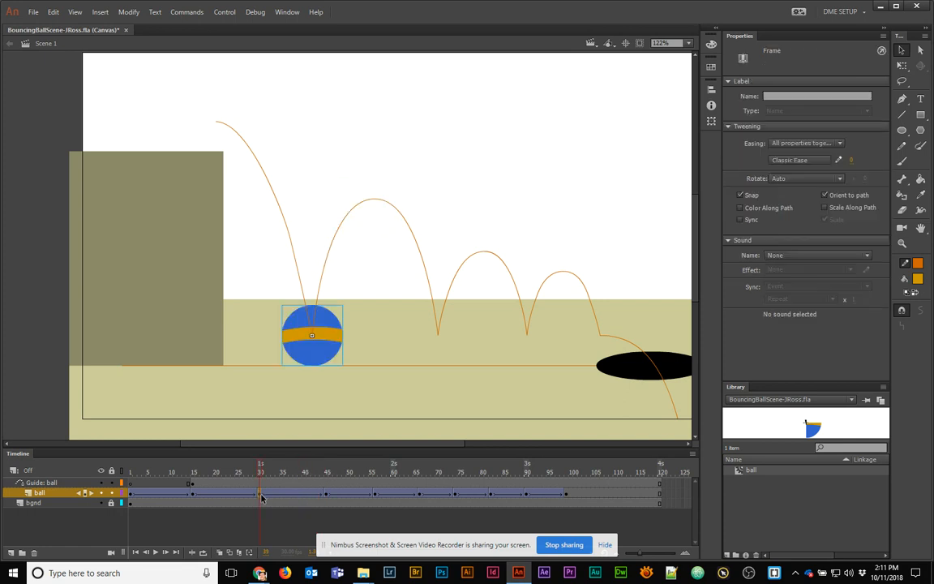
left_click(330, 347)
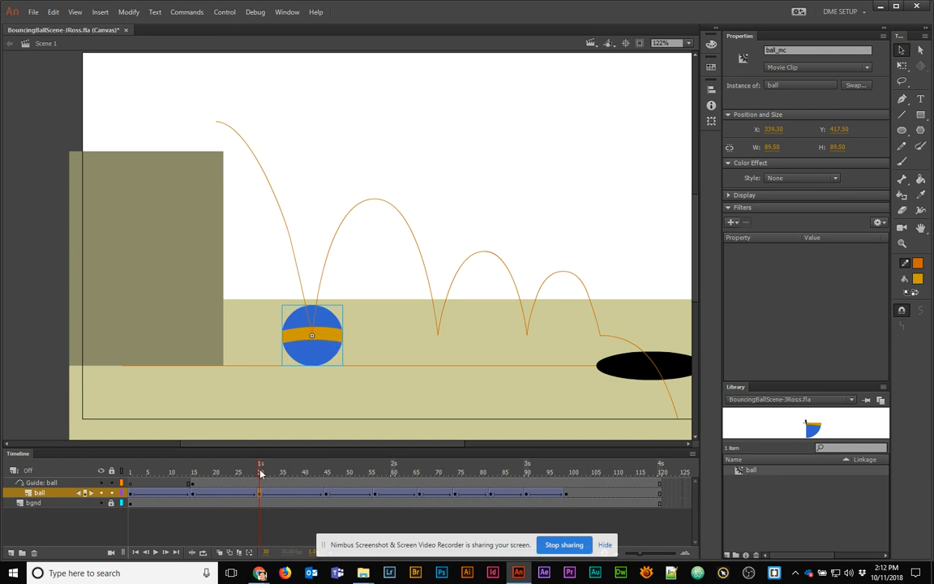
left_click_drag(260, 474, 266, 474)
key("alt")
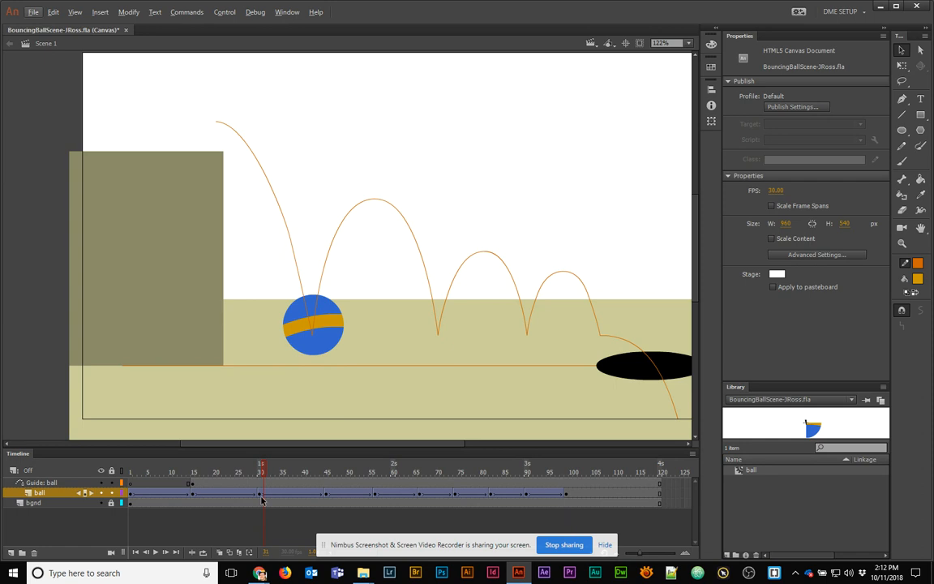
left_click(262, 493)
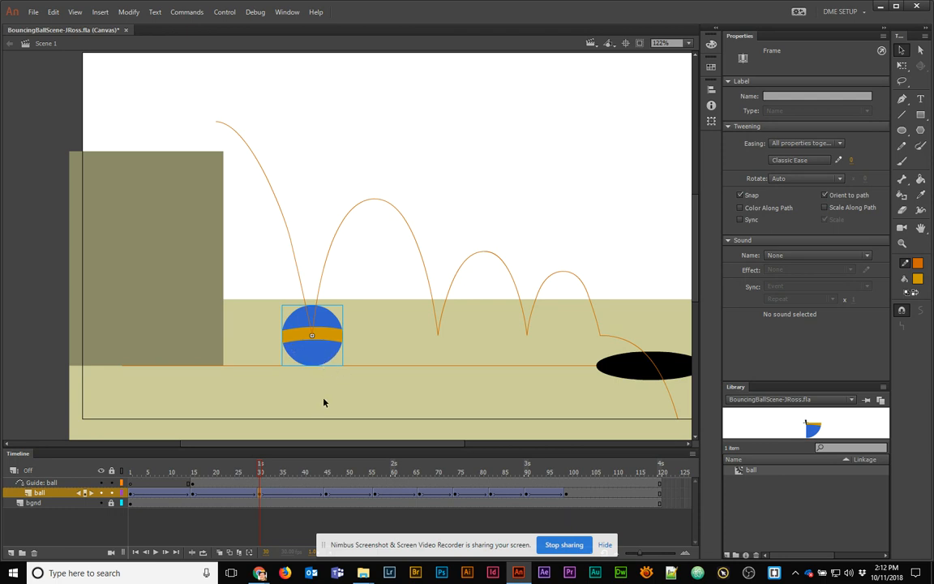
left_click_drag(261, 474, 194, 487)
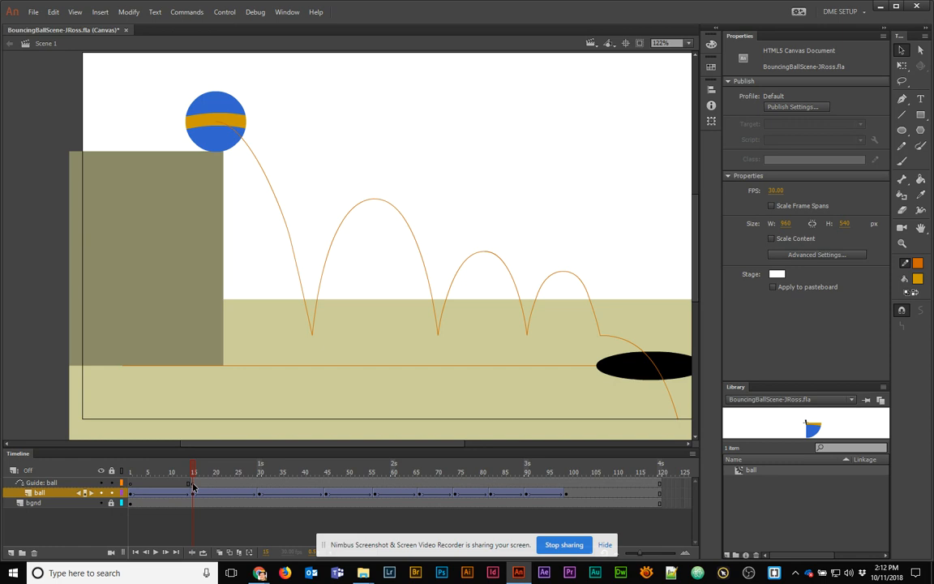
left_click_drag(194, 473, 128, 474)
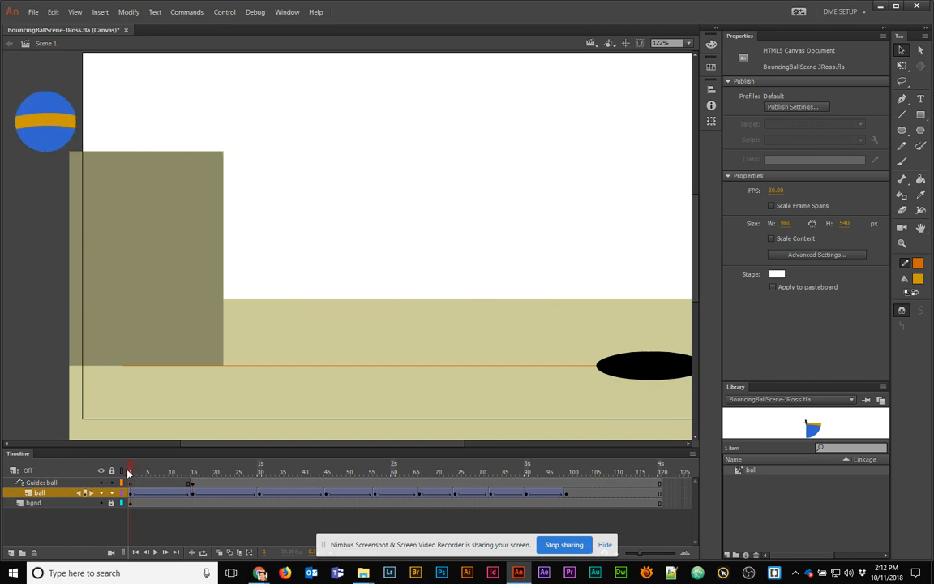
Add a new layer, move it to the top, and rename it Actions
left_click(11, 553)
left_click(36, 491)
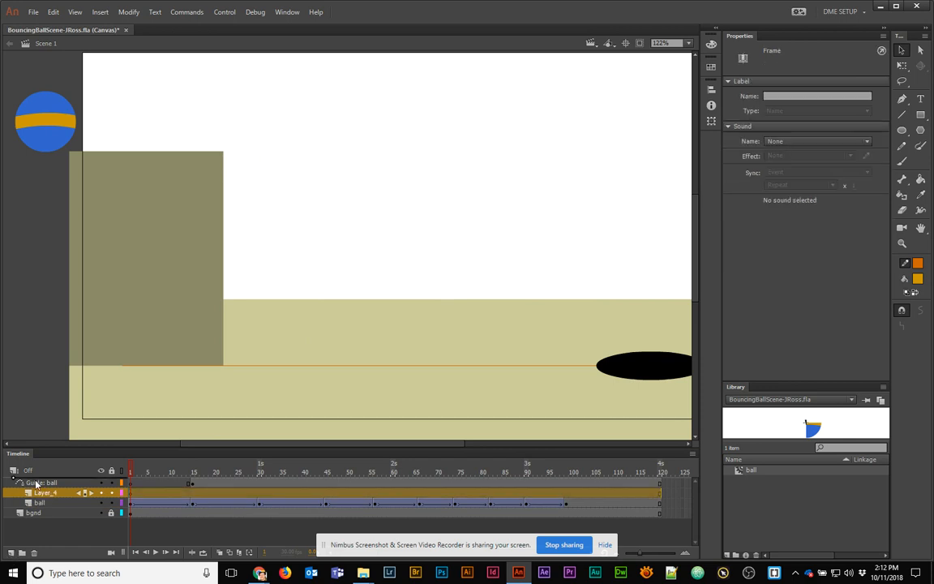
left_click_drag(36, 484, 75, 485)
double_click(36, 483)
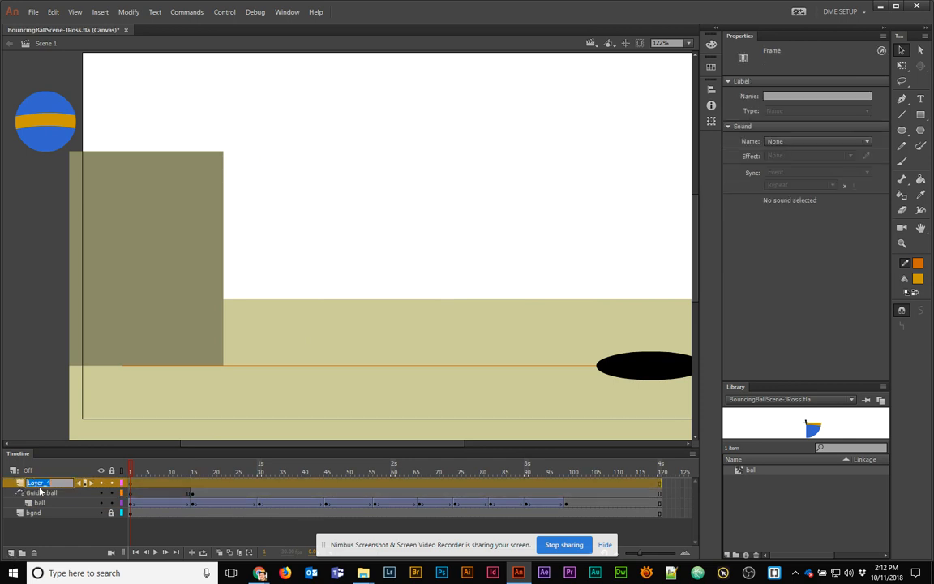
type("Actions")
key("Return")
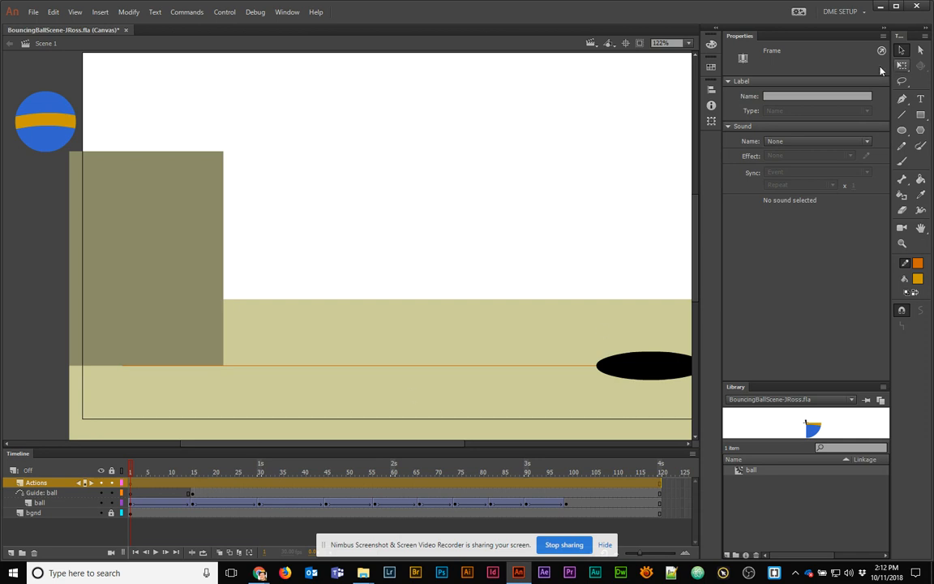
Label frame 1 of the Actions layer 'start'
left_click(780, 97)
type("start")
key("Return")
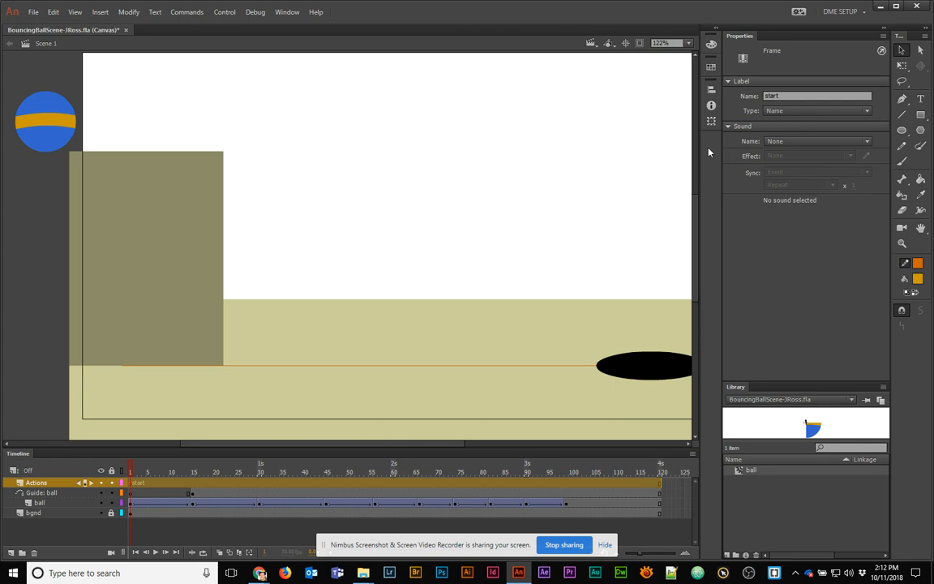
left_click(134, 496)
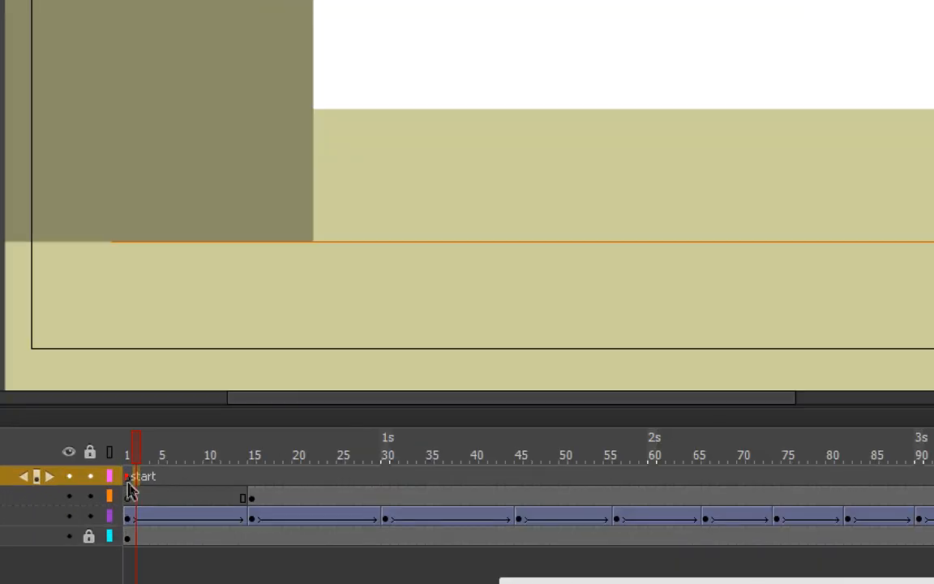
left_click(131, 485)
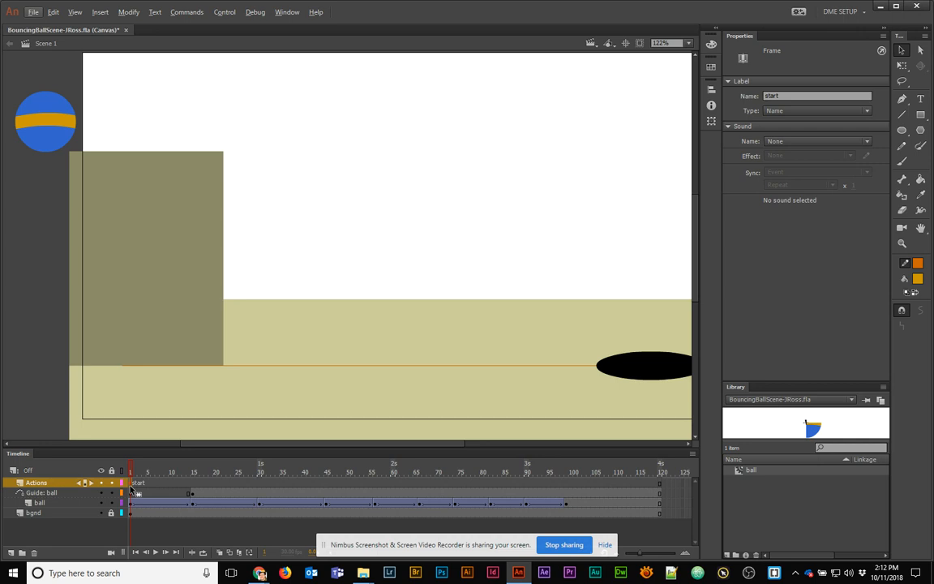
Insert a keyframe at frame 15 of the Actions layer and label it 'anim'
left_click(192, 488)
right_click(193, 486)
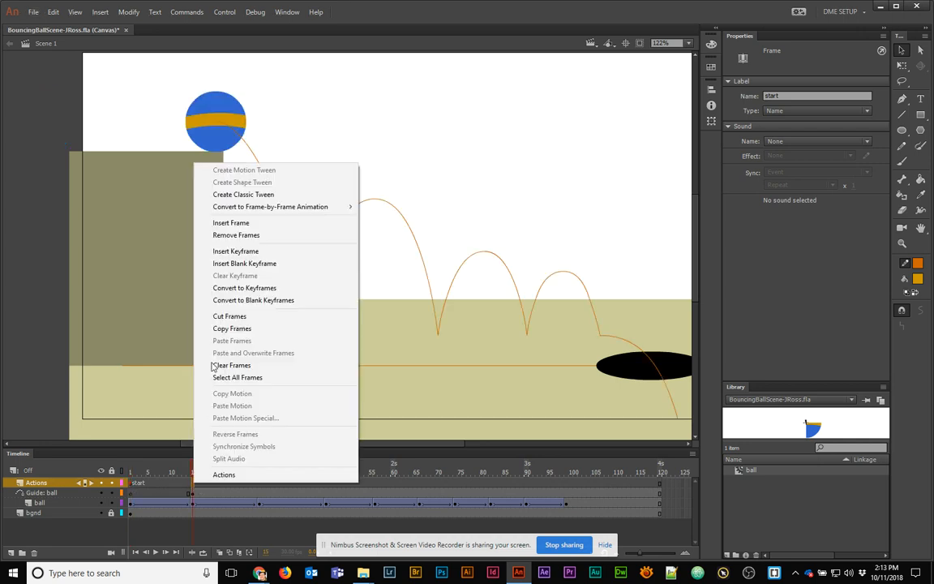
left_click(238, 252)
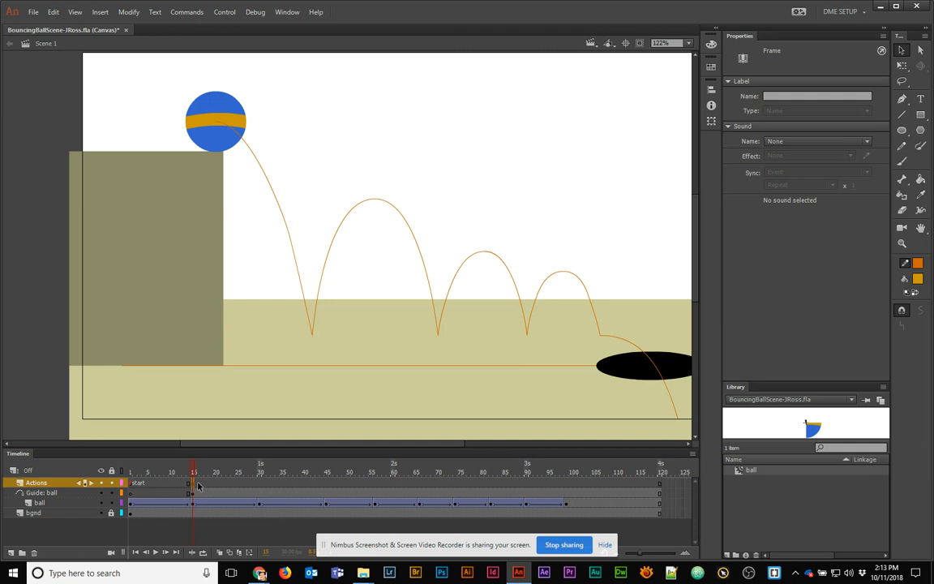
left_click(762, 96)
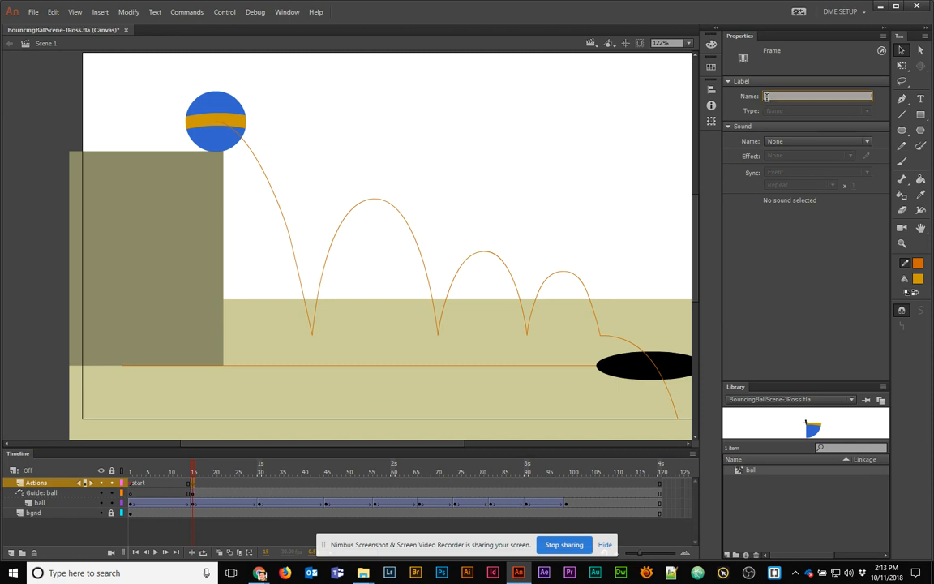
type("anim")
key("Return")
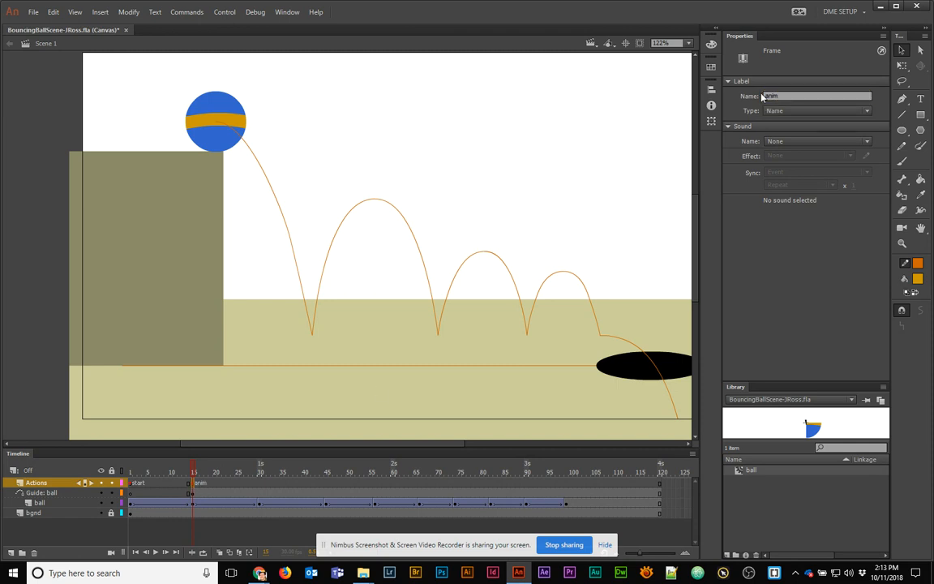
Undo an accidental shift of the anim keyframe so it stays at frame 15
mouse_move(195, 471)
left_mouse_down()
mouse_move(167, 472)
mouse_move(194, 471)
left_mouse_up()
left_click(196, 485)
left_click_drag(197, 486, 198, 486)
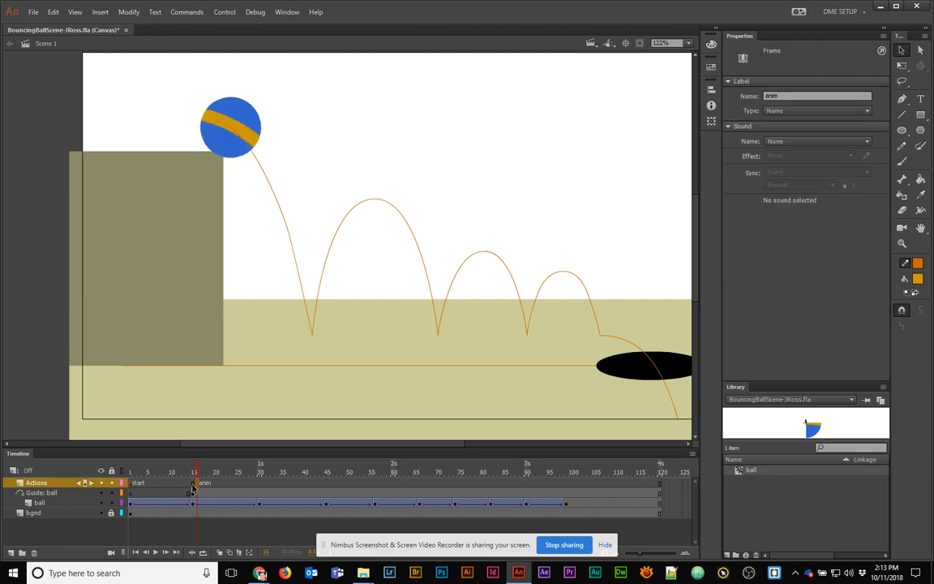
left_click(193, 486)
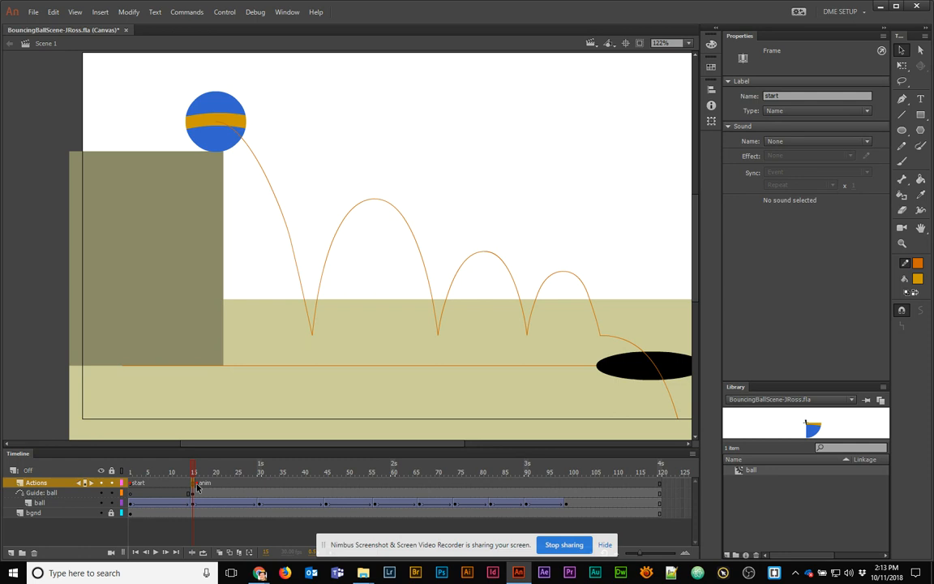
left_click(197, 486)
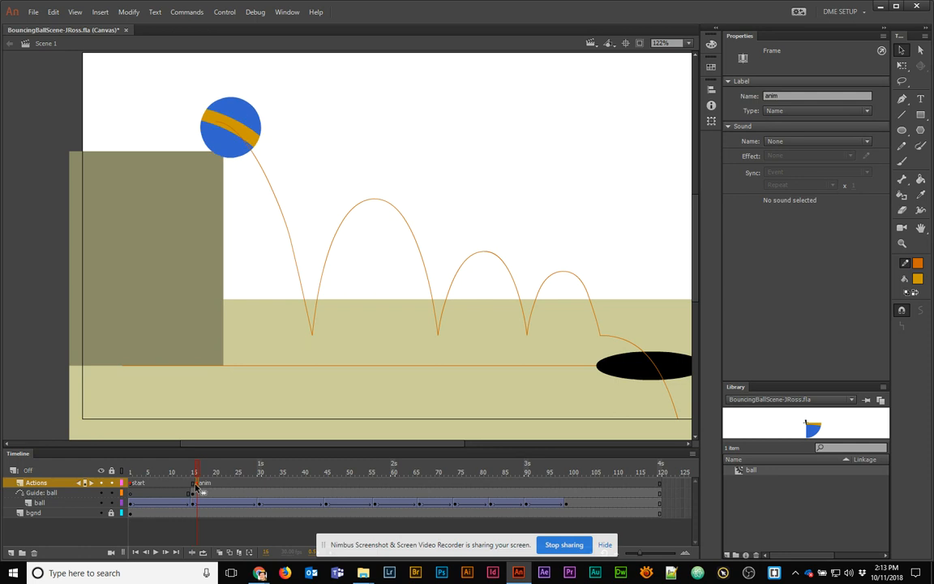
left_click(192, 486)
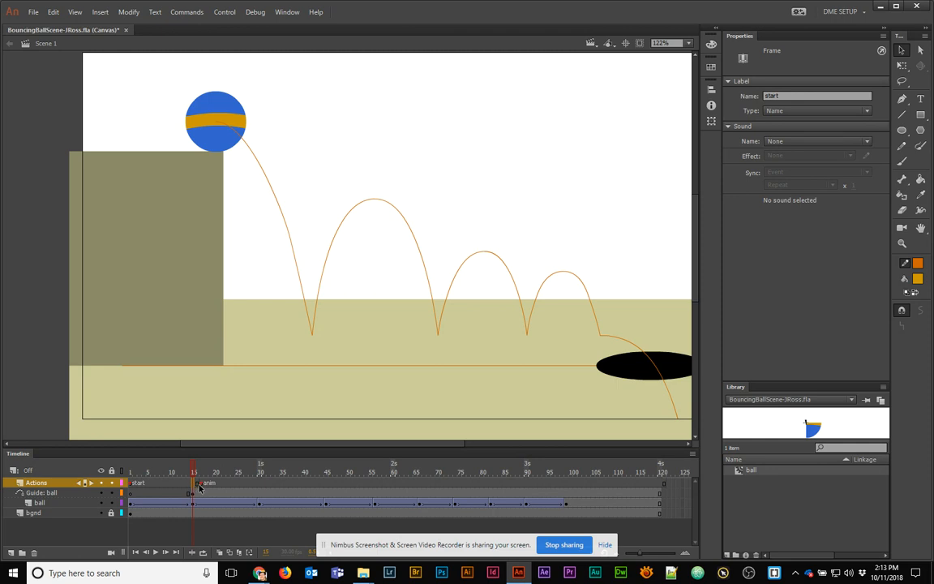
key("ctrl+z")
key("F6")
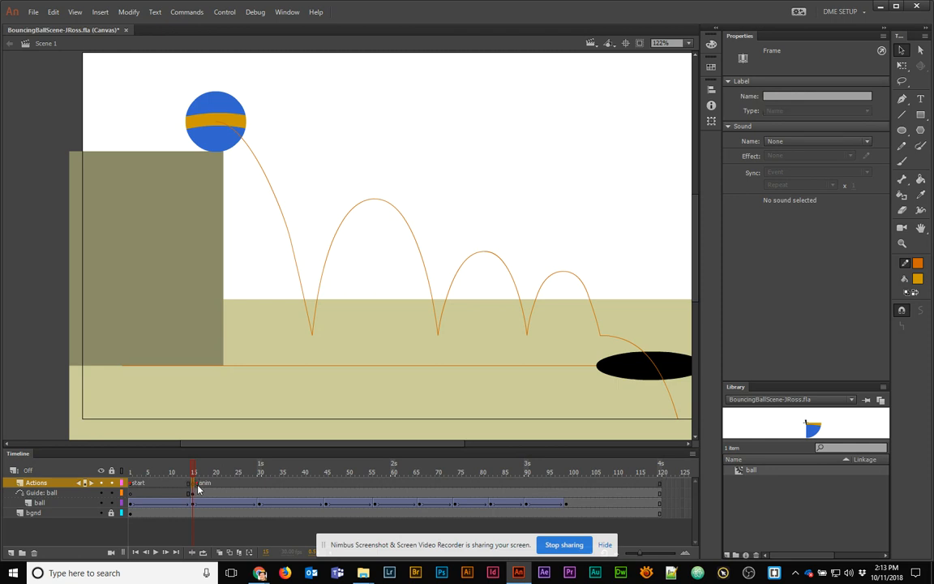
left_click(224, 484)
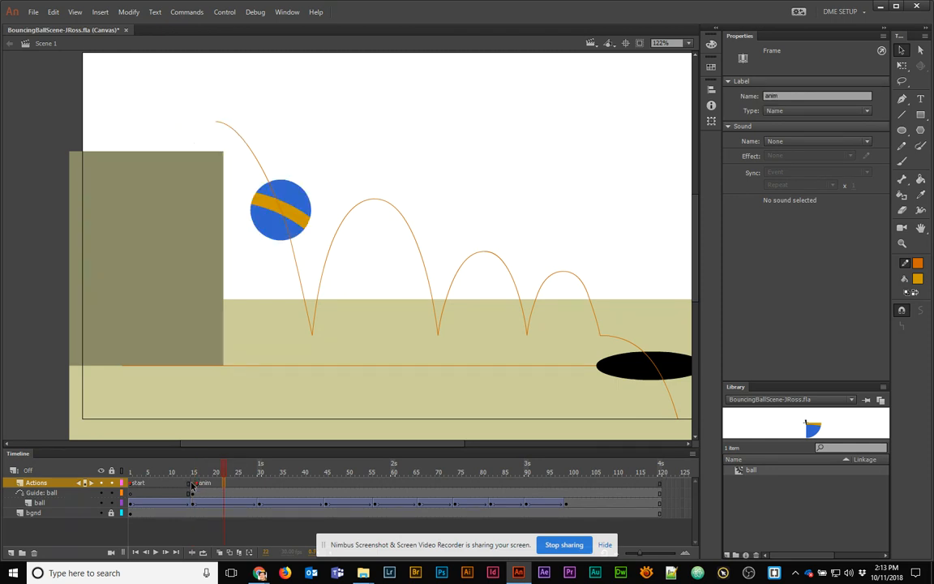
left_click(193, 484)
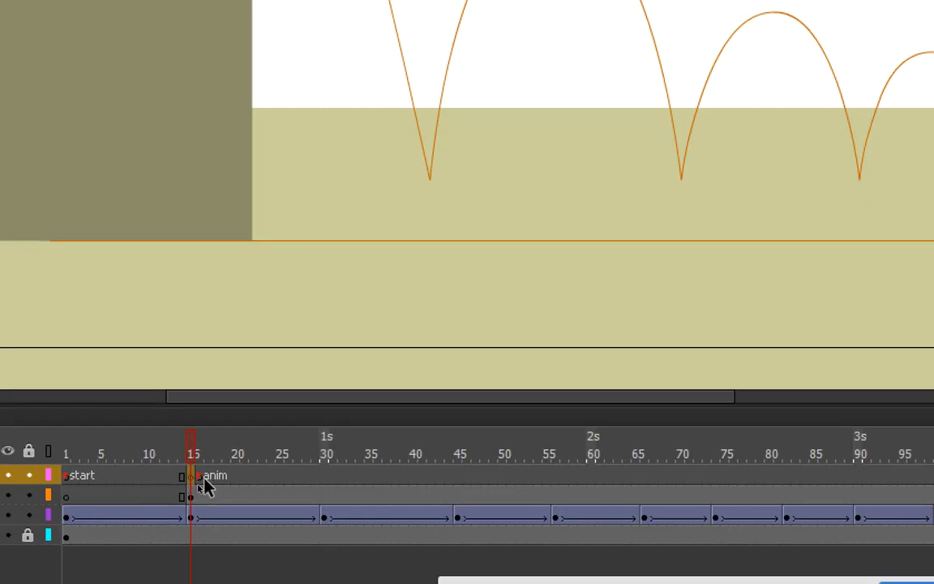
left_click(197, 478)
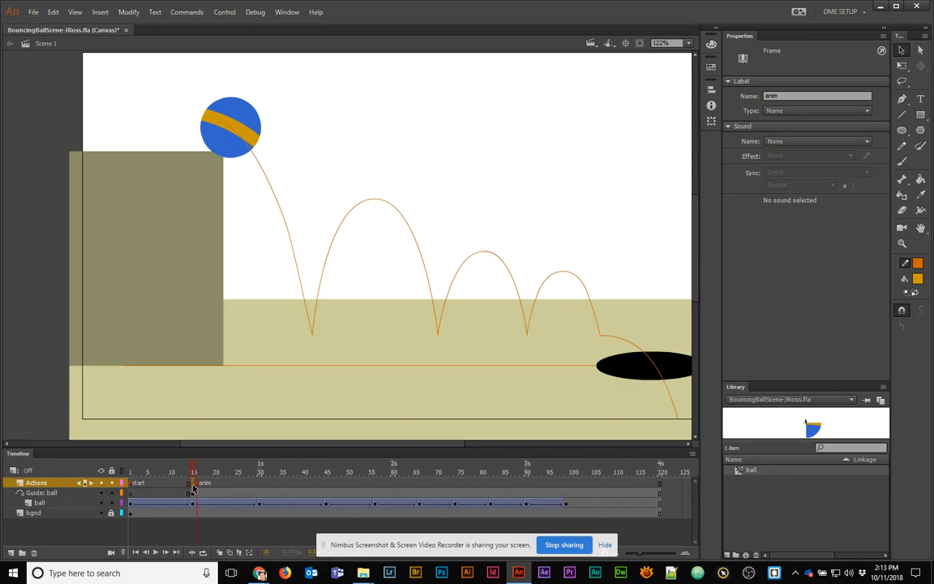
left_click(192, 485)
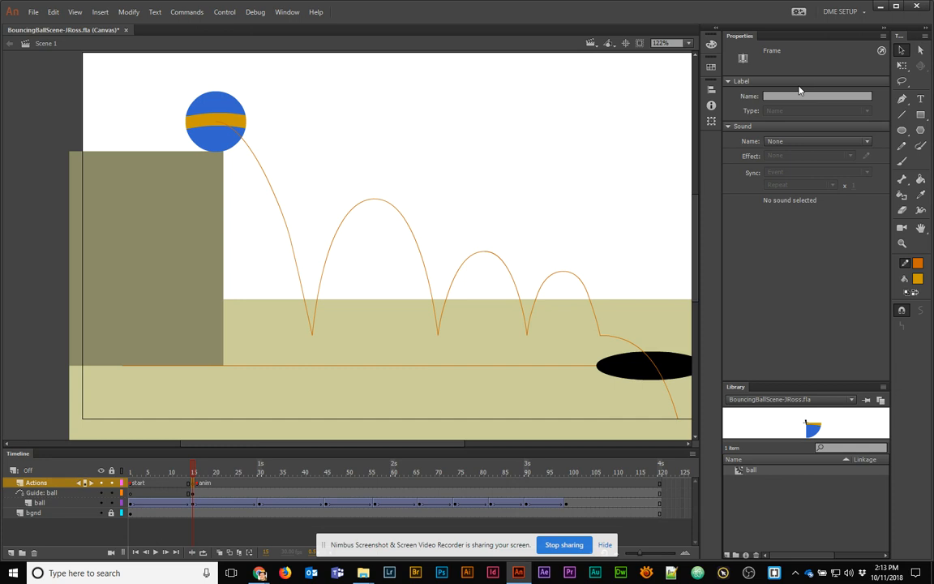
Enter this.stop(); on frame 15's script, enlarging the code font, then select the ball on stage
key("F9")
left_click_drag(273, 117, 394, 181)
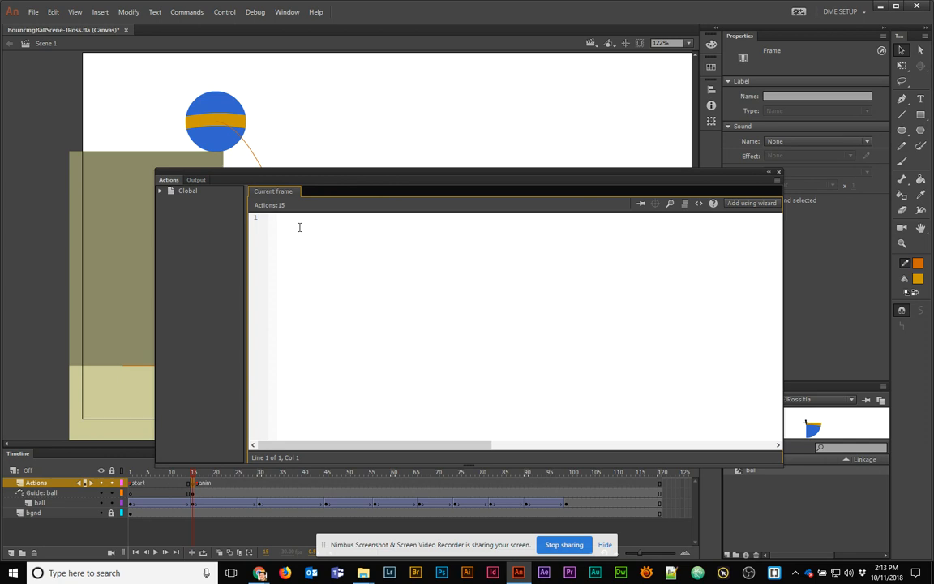
type("this.stop();")
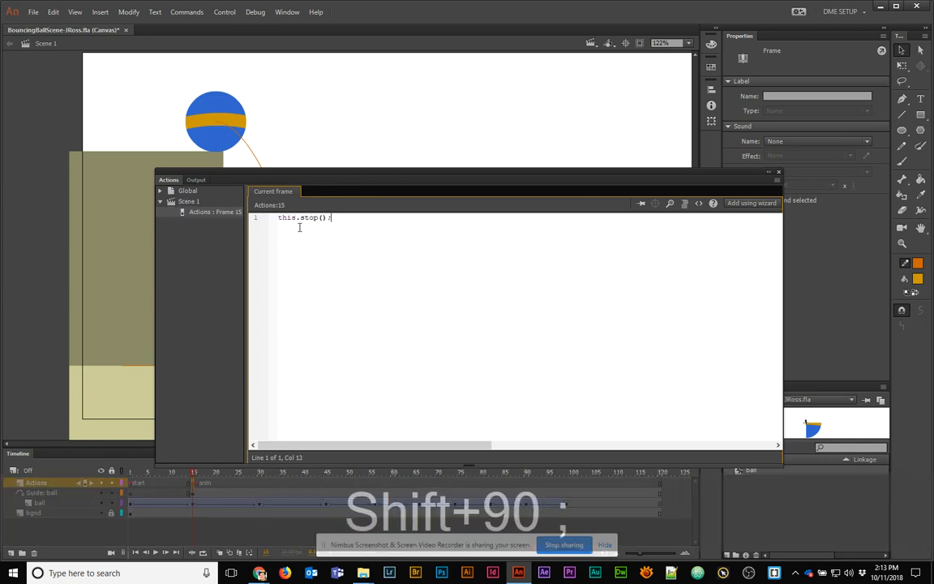
key("ctrl+equal")
key("ctrl+equal")
key("ctrl+equal")
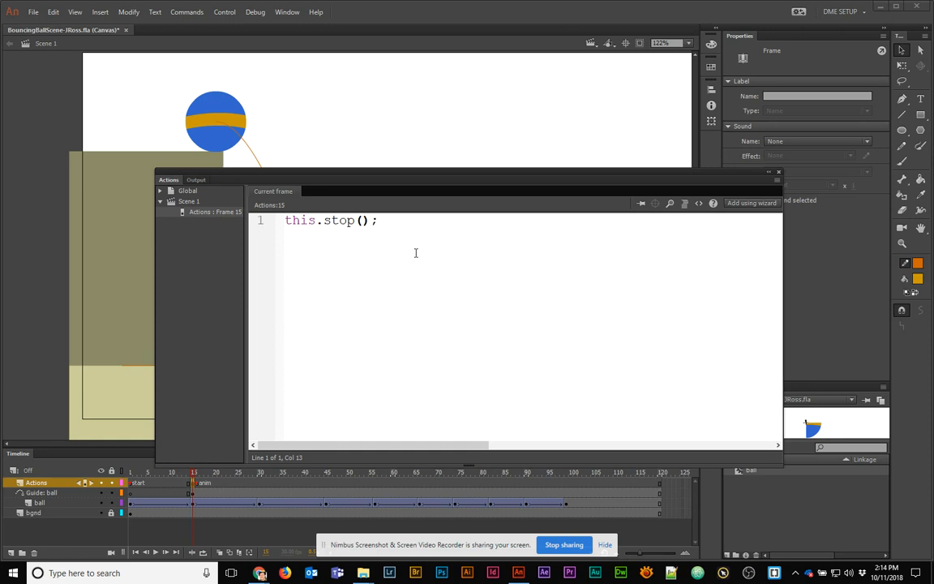
key("Return")
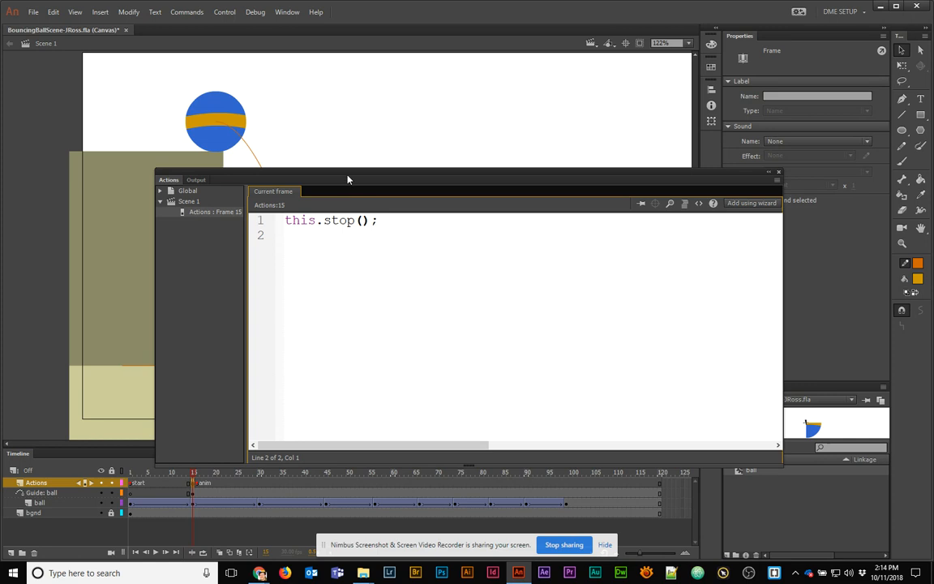
left_click_drag(348, 179, 254, 252)
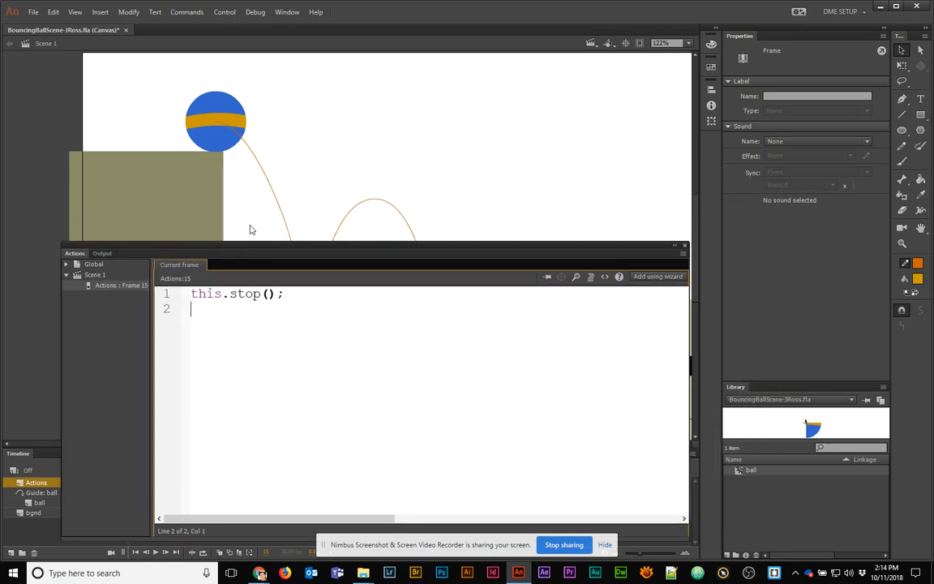
left_click(220, 141)
Check the ball_mc instance name, then reload frame 15's this.stop(); script in a floating editor
left_click_drag(793, 51, 743, 44)
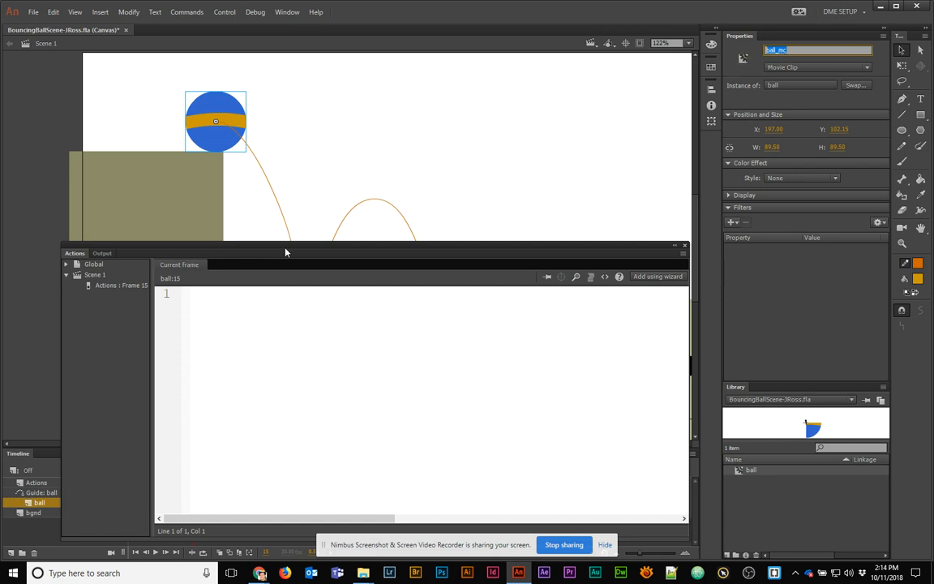
left_click_drag(286, 252, 355, 173)
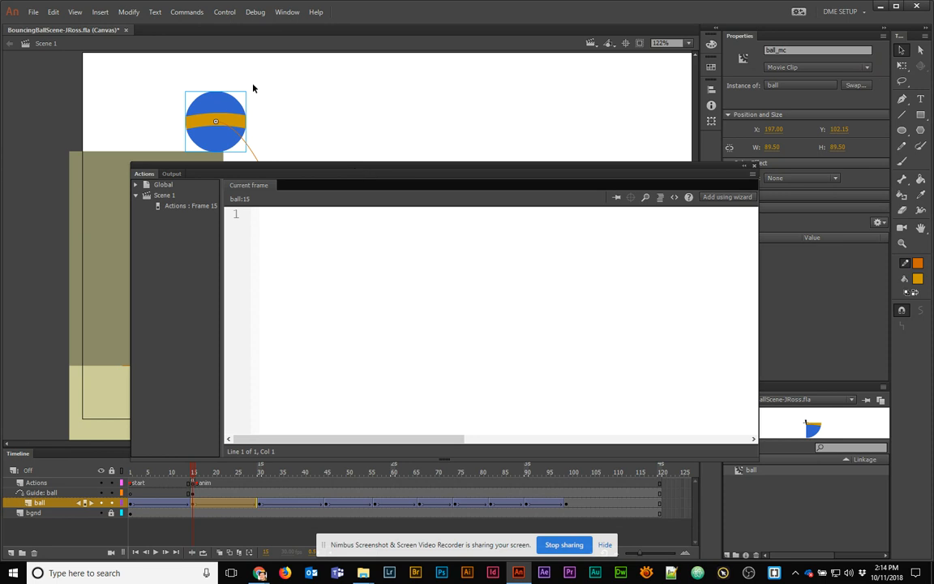
left_click(180, 206)
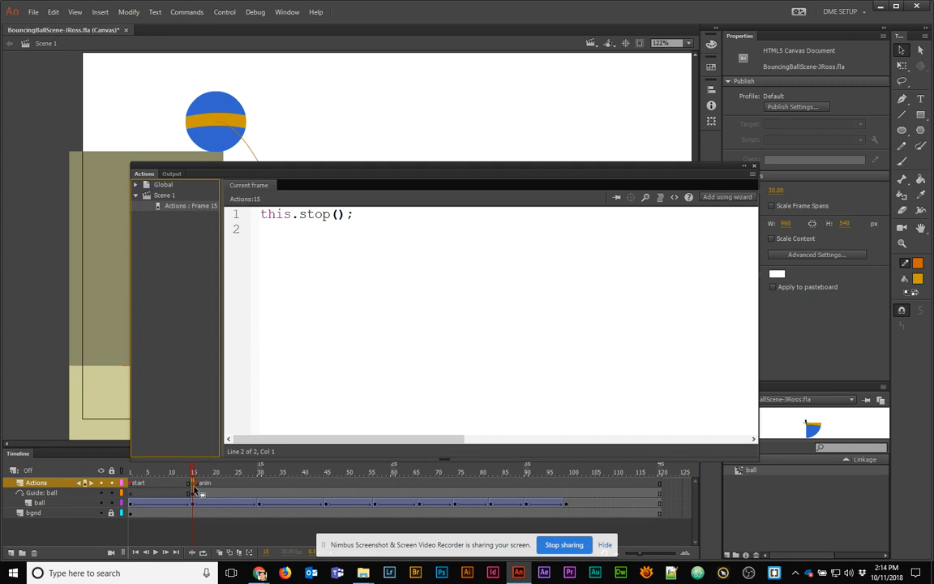
left_click(322, 248)
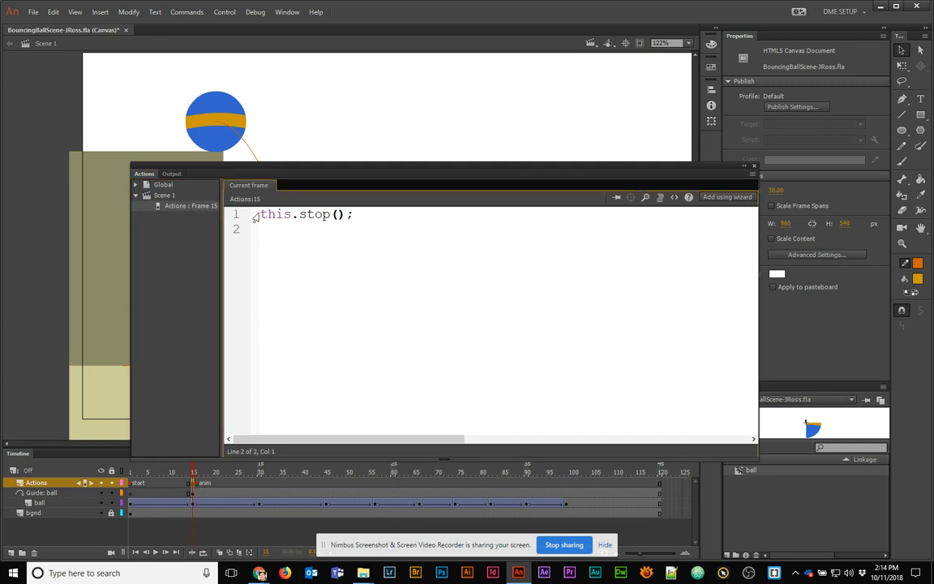
left_click_drag(261, 214, 366, 223)
Start line 3 of the frame 15 script with this.ball_mc
left_click(355, 228)
key("Return")
type("this.")
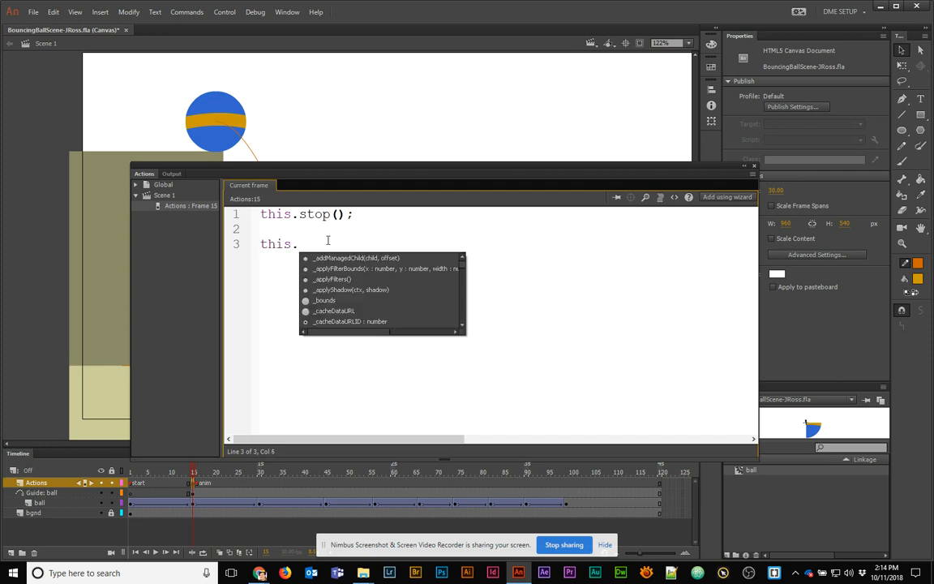
key("Escape")
type("ball_mc")
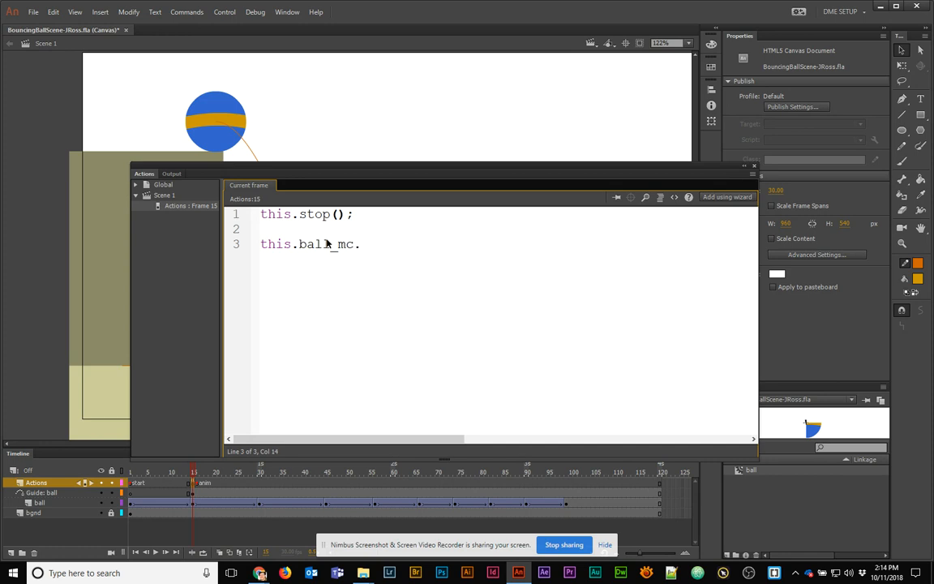
type(".")
left_click_drag(292, 244, 360, 243)
left_click(361, 243)
Complete line 3 as addEventListener("click", playAnim.bind(this)); and add blank lines below
type("addEventListener")
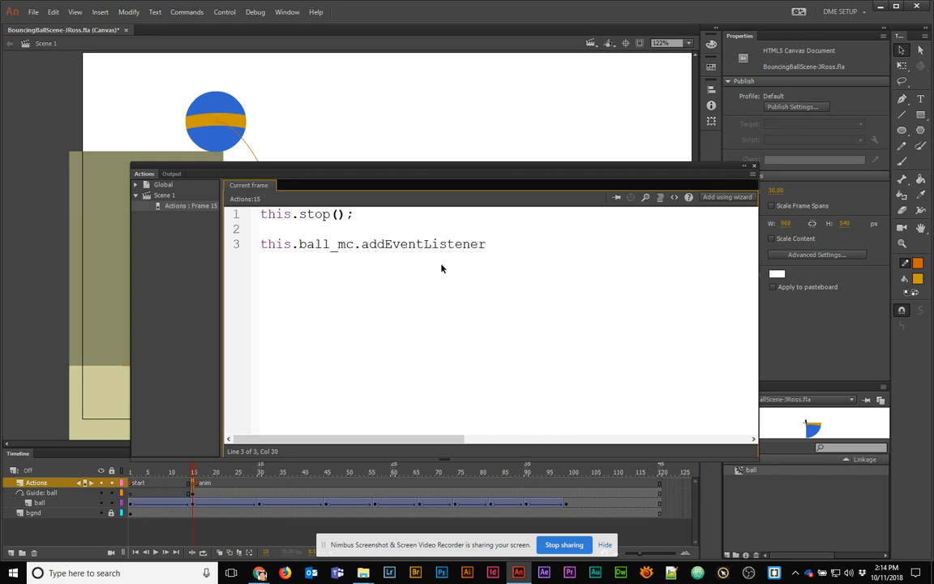
type("();")
key("Left")
key("Left")
type("\"click\",")
type("playAni")
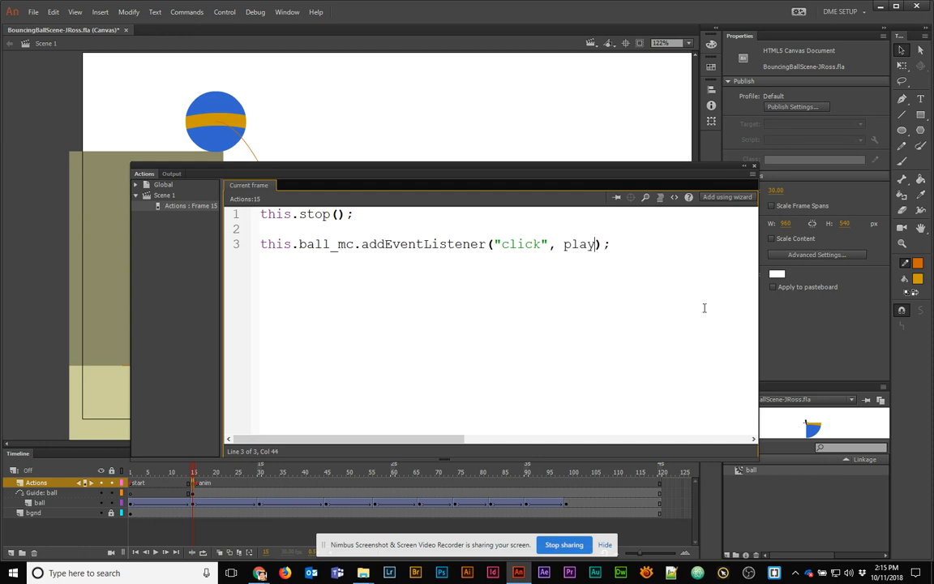
type("m.bind(this)")
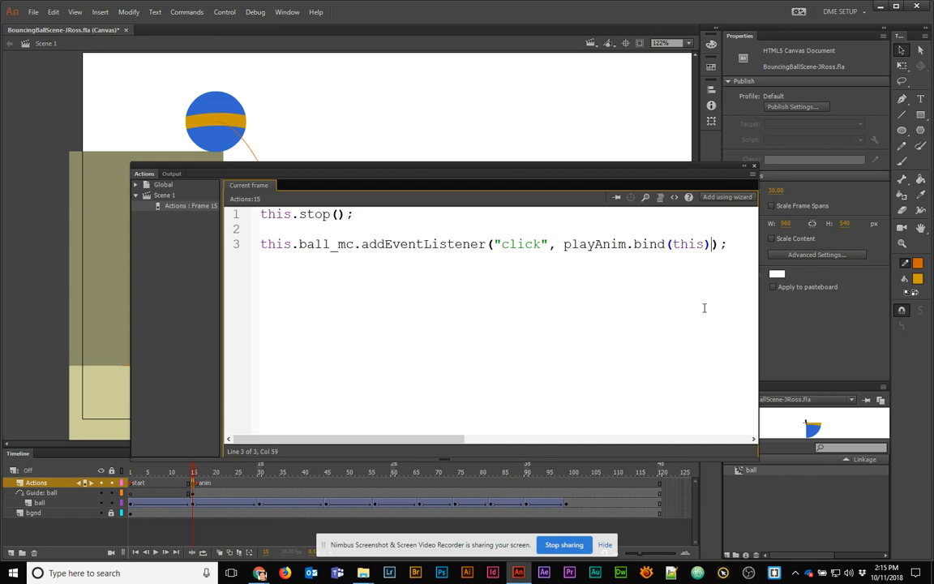
left_click(626, 244, "shift")
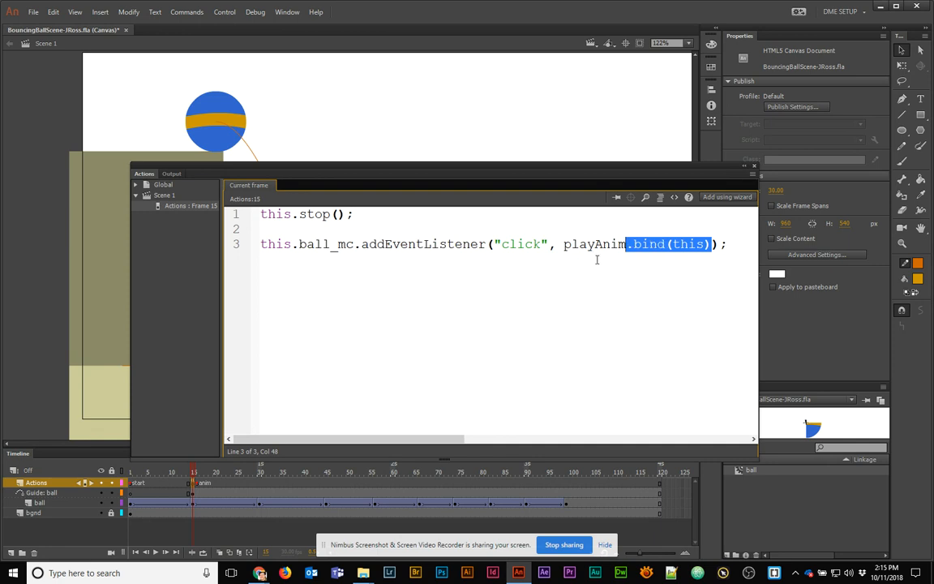
left_click(742, 244)
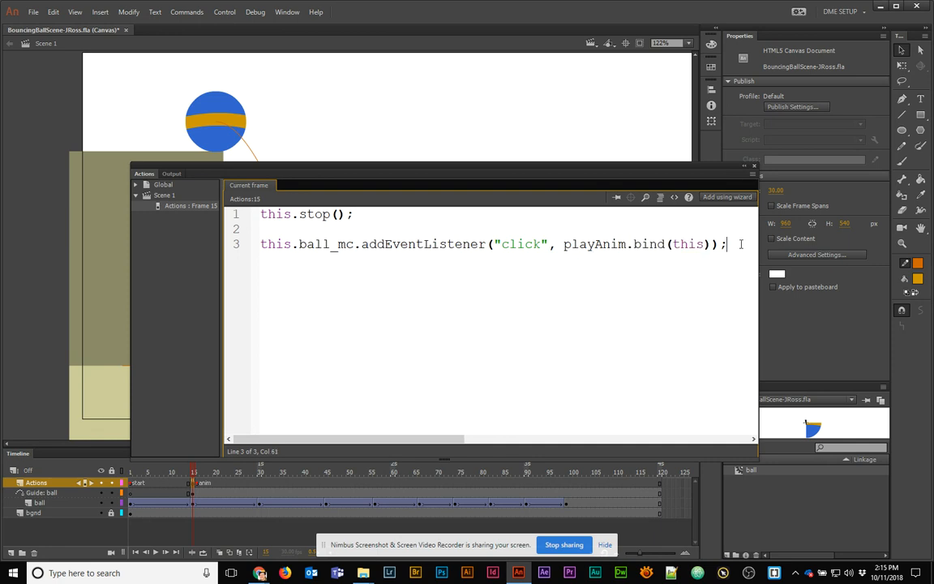
key("Return")
key("Return")
Write the function playAnim() { header on line 5, pasting the name from line 3
type("function")
double_click(596, 244)
key("ctrl+c")
left_click(369, 273)
key("ctrl+v")
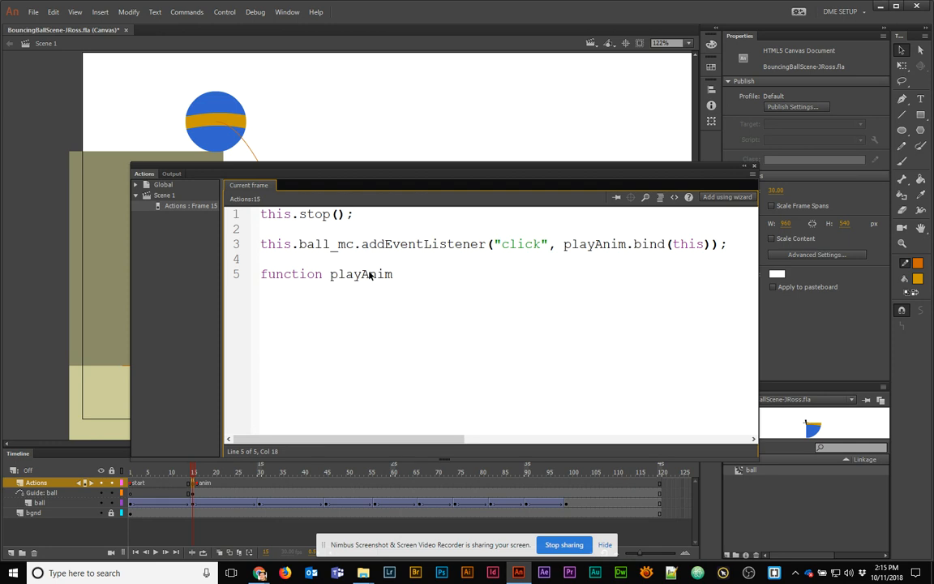
type("() {")
key("Return")
left_click(400, 276)
key("BackSpace")
left_click(401, 279)
left_click(398, 290)
Put this.play() in the playAnim body, save, and test the animation in the browser
double_click(419, 274)
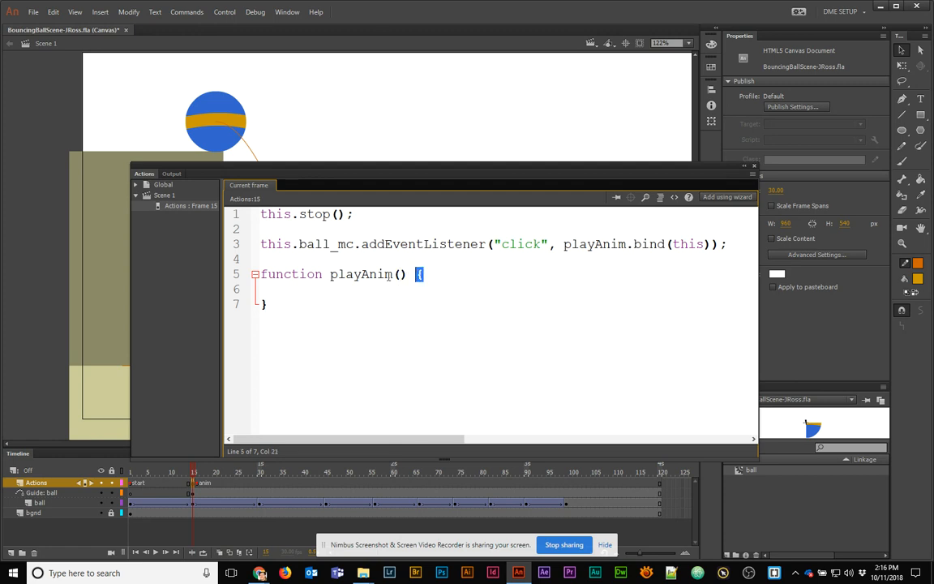
left_click_drag(394, 274, 409, 275)
left_click(356, 294)
type("this.play();")
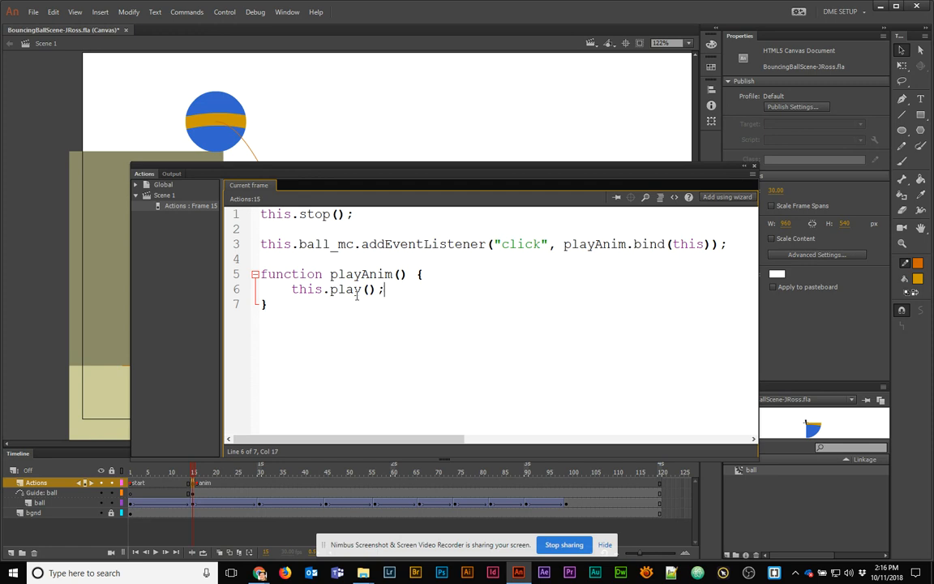
left_click(350, 318)
key("ctrl+s")
key("ctrl+Return")
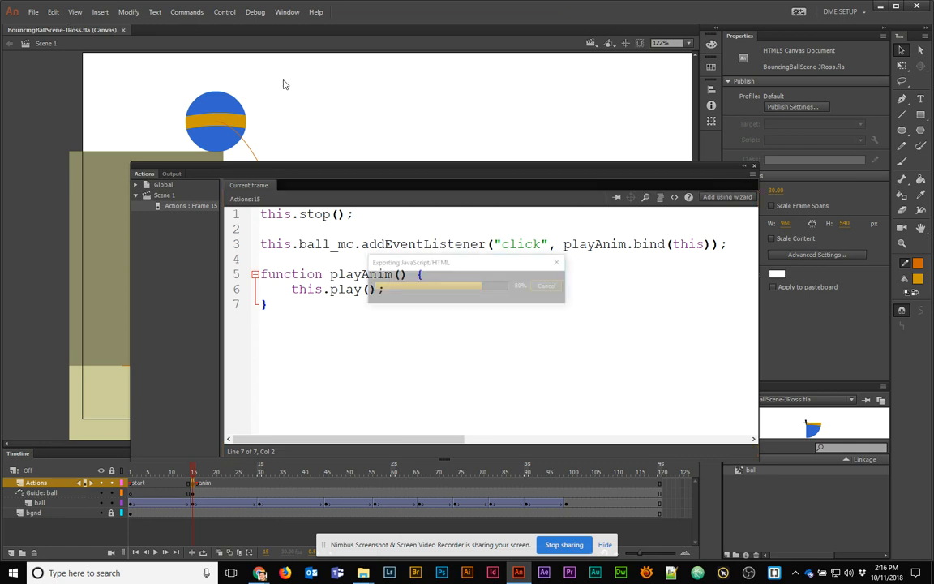
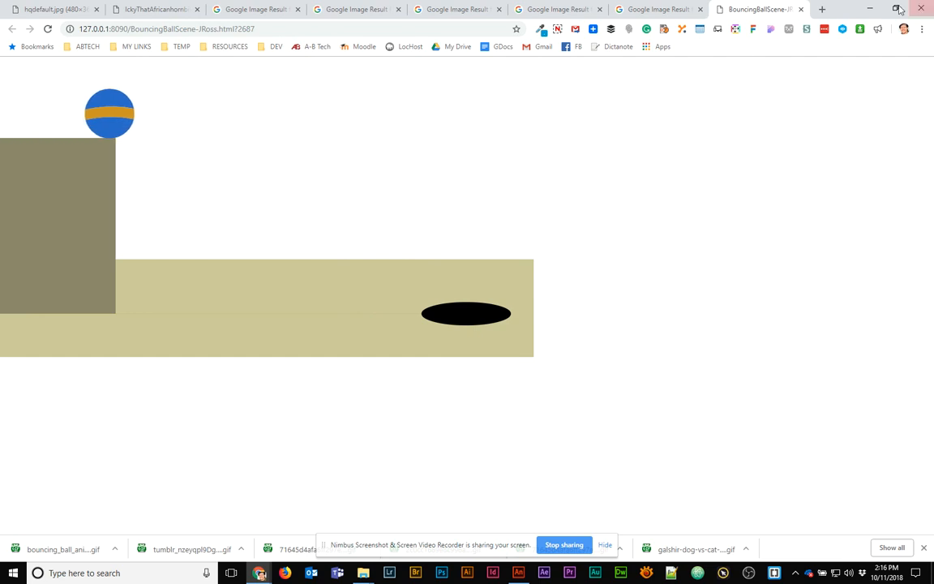
Back in Animate, review the frame script, then scrub toward the timeline's last frame
key("alt+Tab")
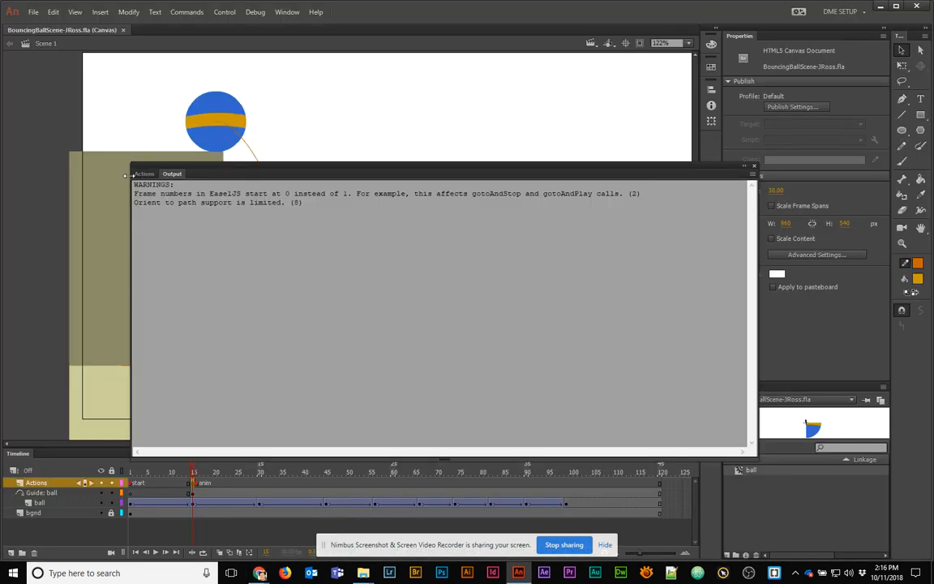
left_click(144, 174)
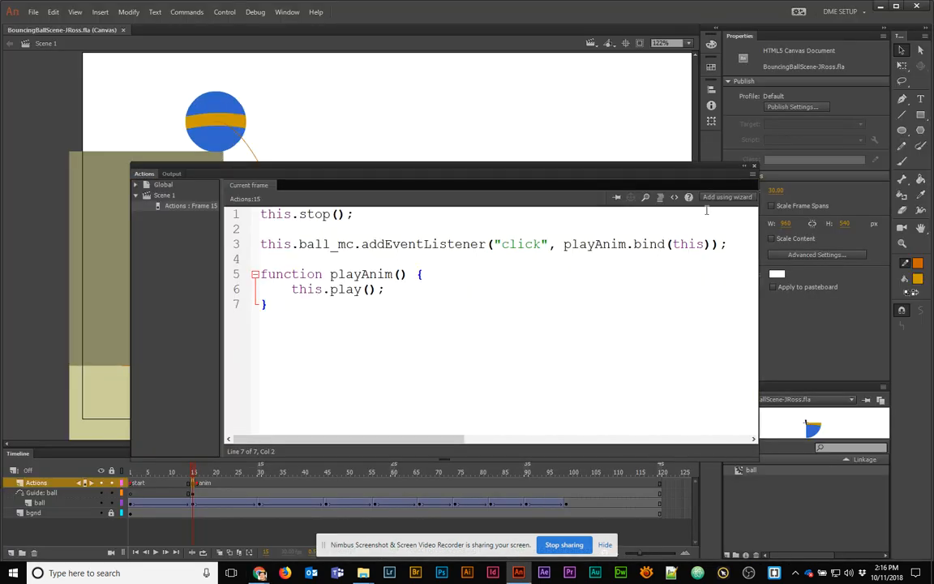
left_click(754, 167)
left_click_drag(541, 475, 635, 486)
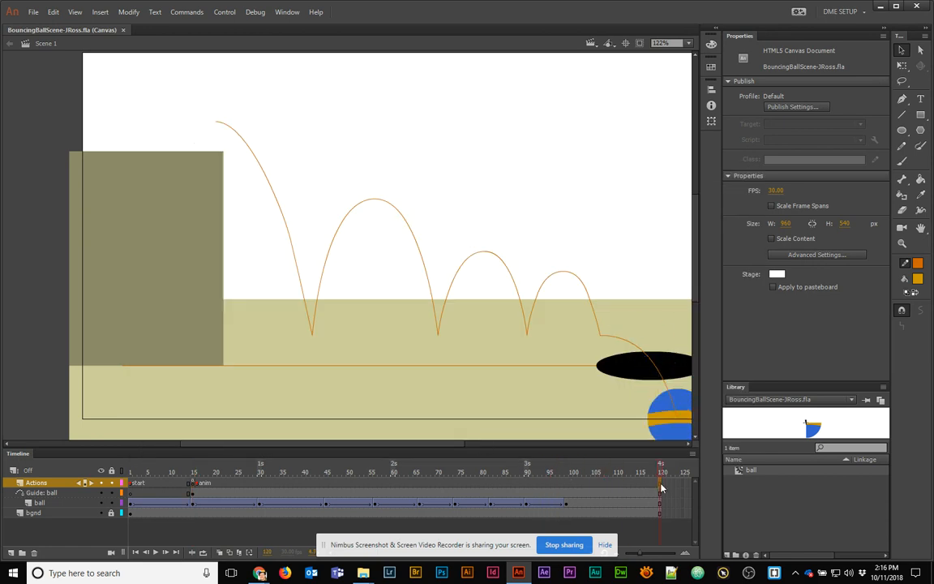
Add a keyframe at frame 120 on the Actions layer containing this.stop(); and test it
left_click(661, 486)
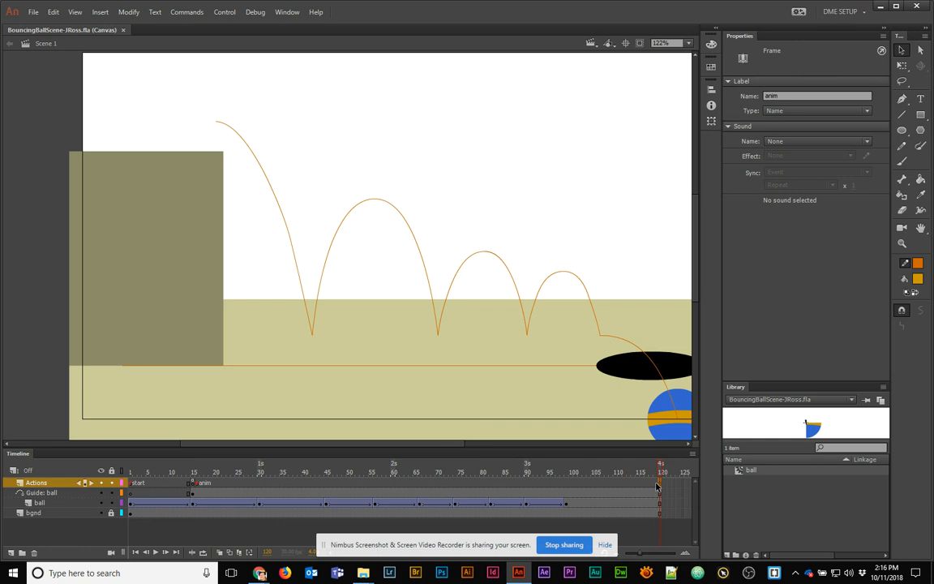
key("F6")
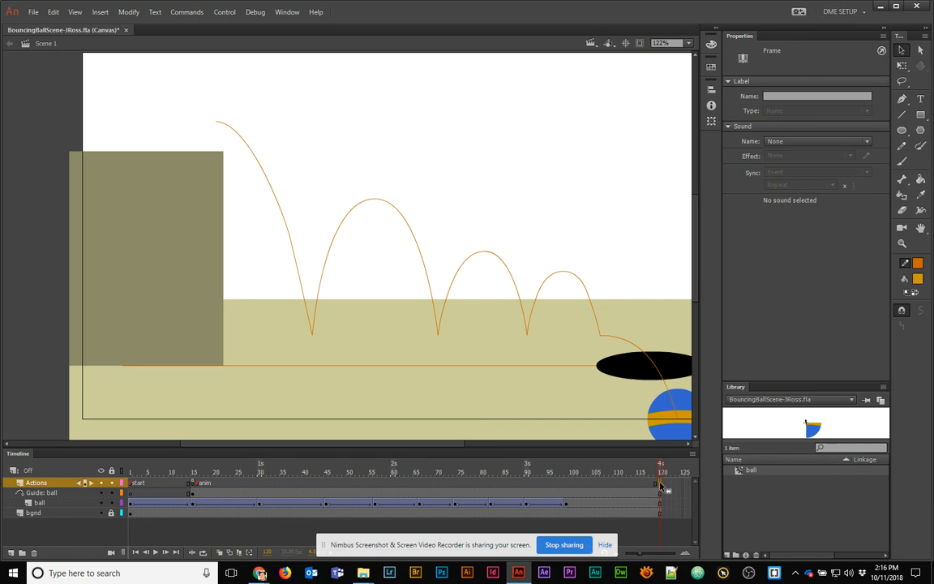
key("F9")
type("this.stop();")
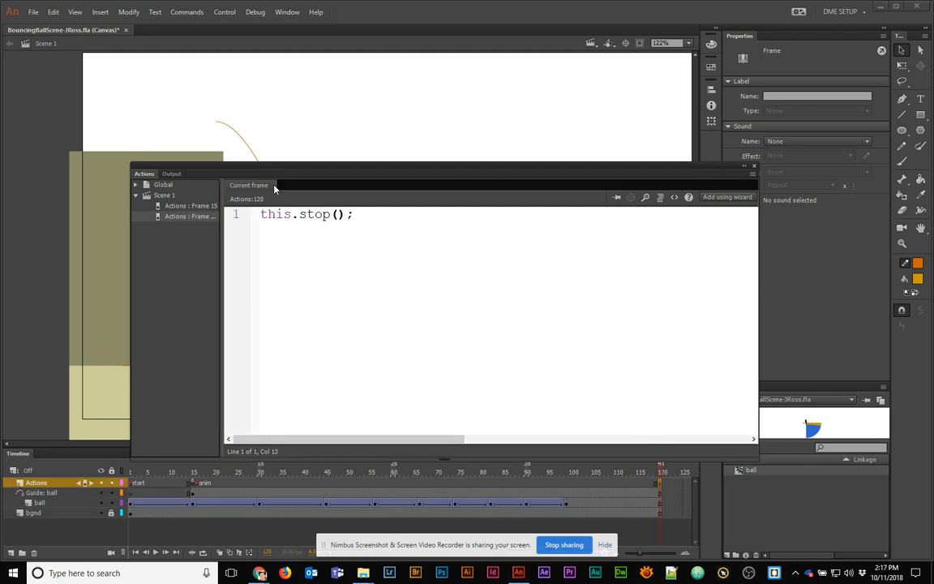
left_click(370, 255)
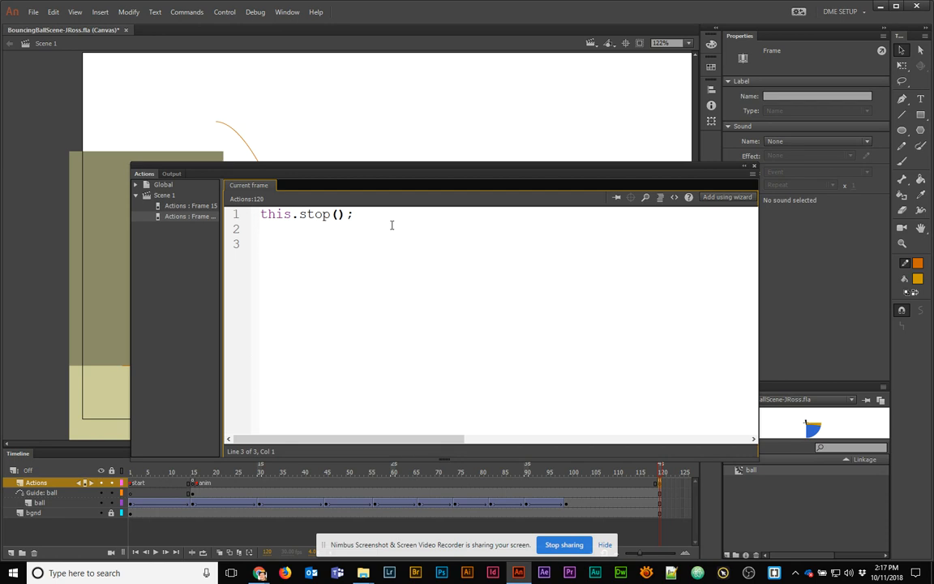
key("ctrl+Return")
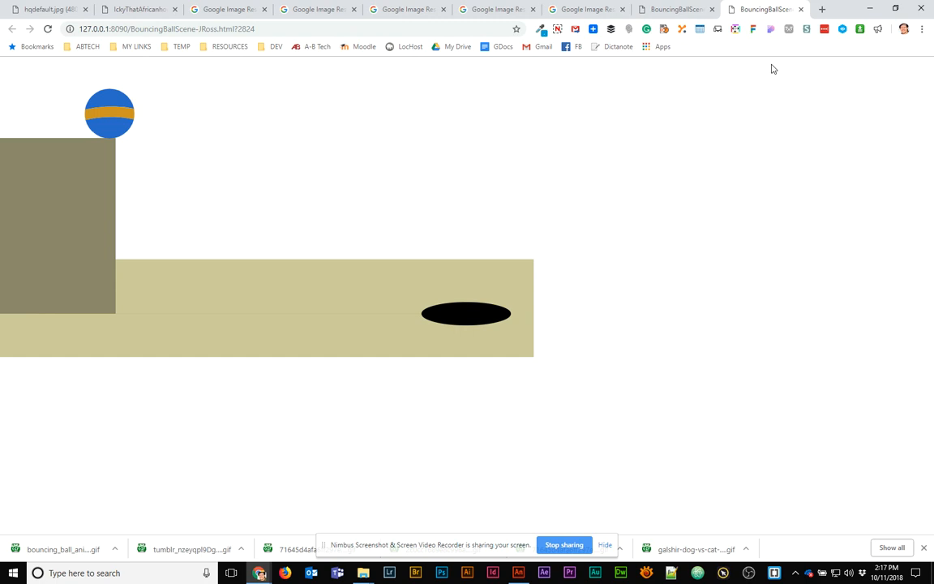
Back in Animate, reselect the frame 120 keyframe and move the Output panel down out of the way
key("alt+Tab")
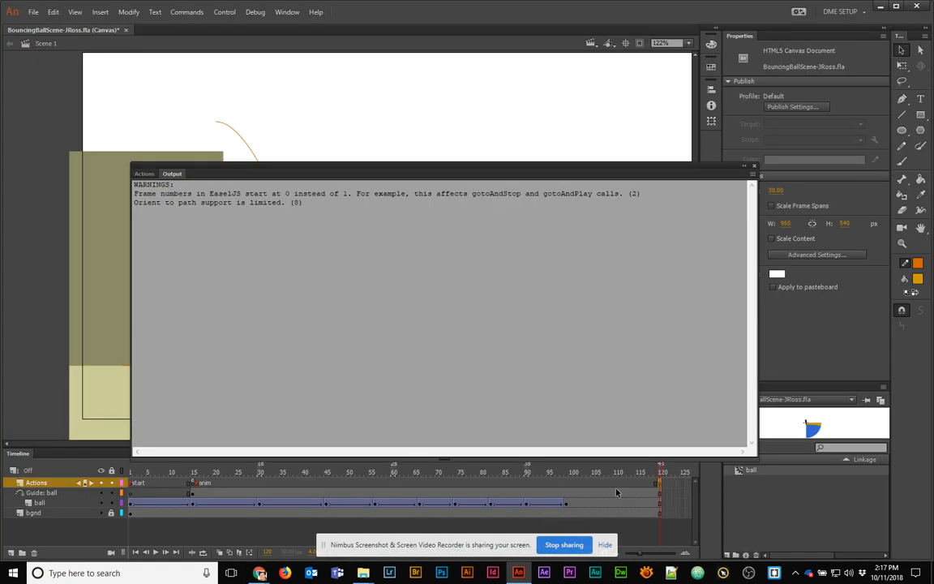
left_click(661, 492)
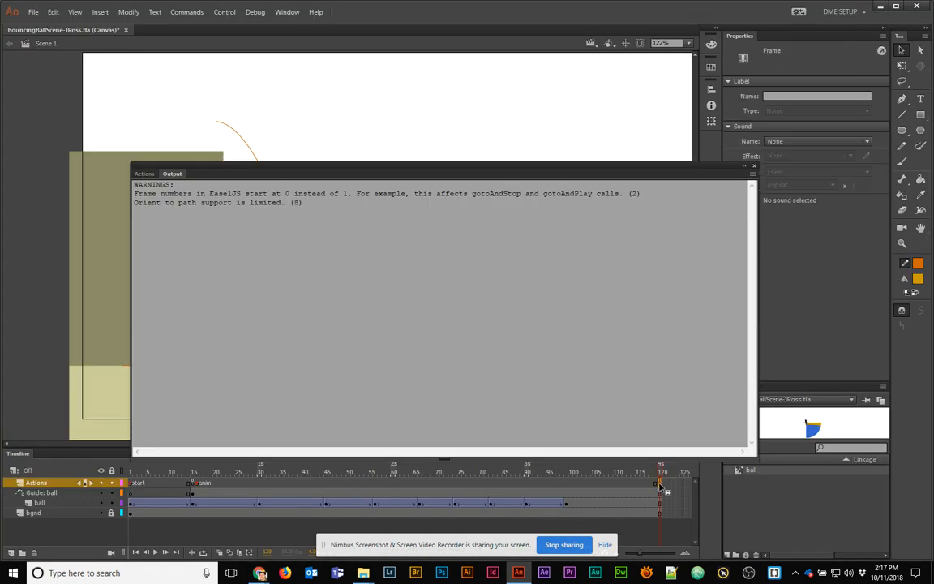
left_click_drag(536, 170, 489, 169)
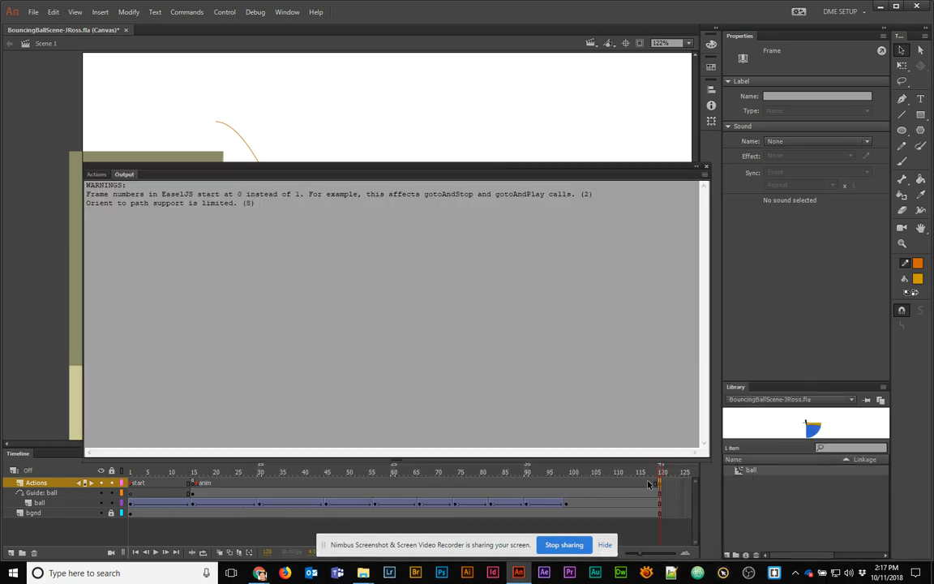
left_click(496, 122)
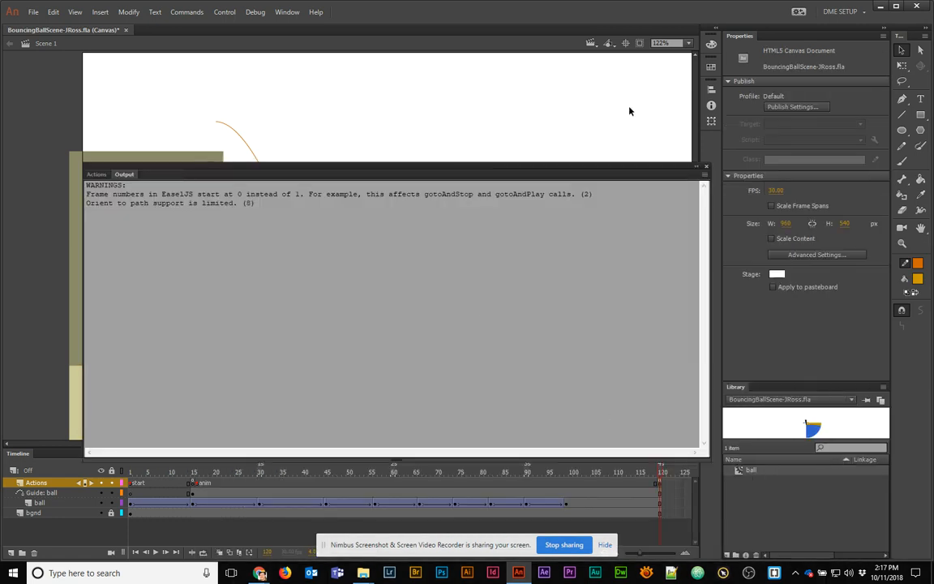
left_click_drag(623, 168, 580, 361)
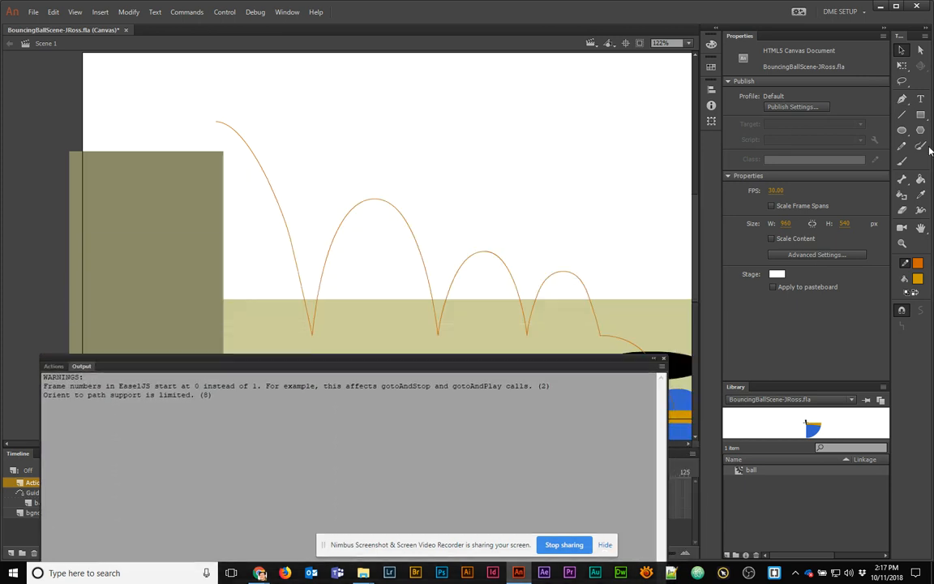
Type REPLAY? near the top of the stage and enlarge it to 29 pt
key("t")
left_click(448, 147)
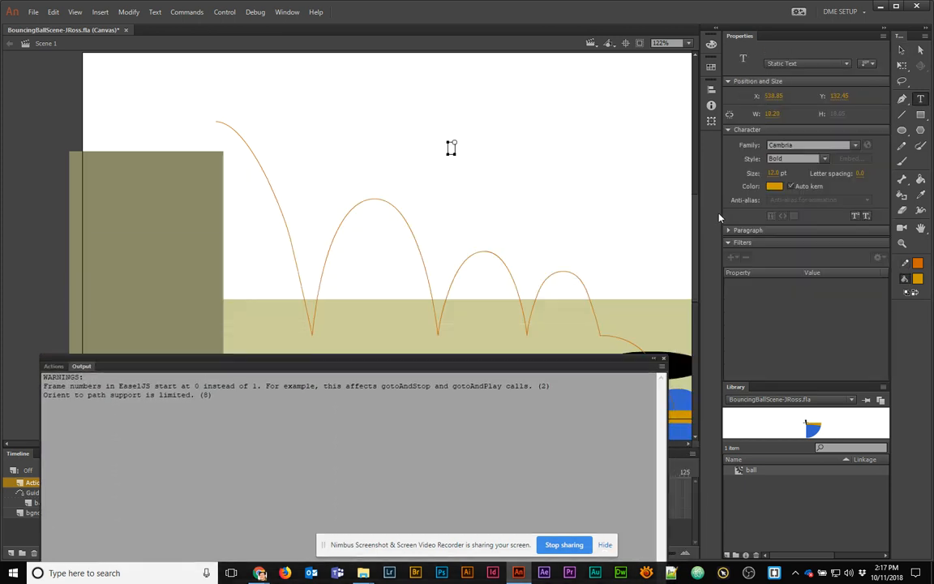
type("REPLAY!")
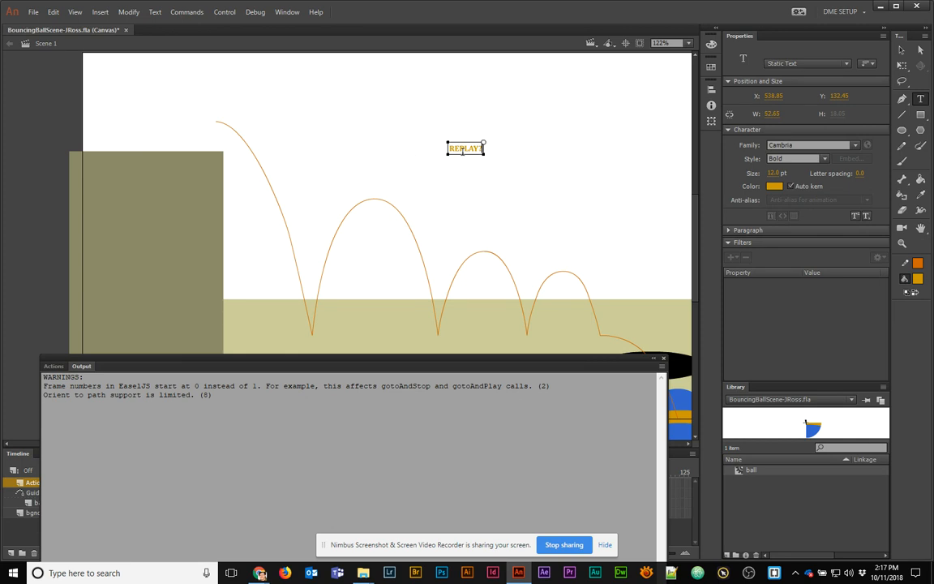
double_click(463, 150)
left_click_drag(771, 173, 784, 171)
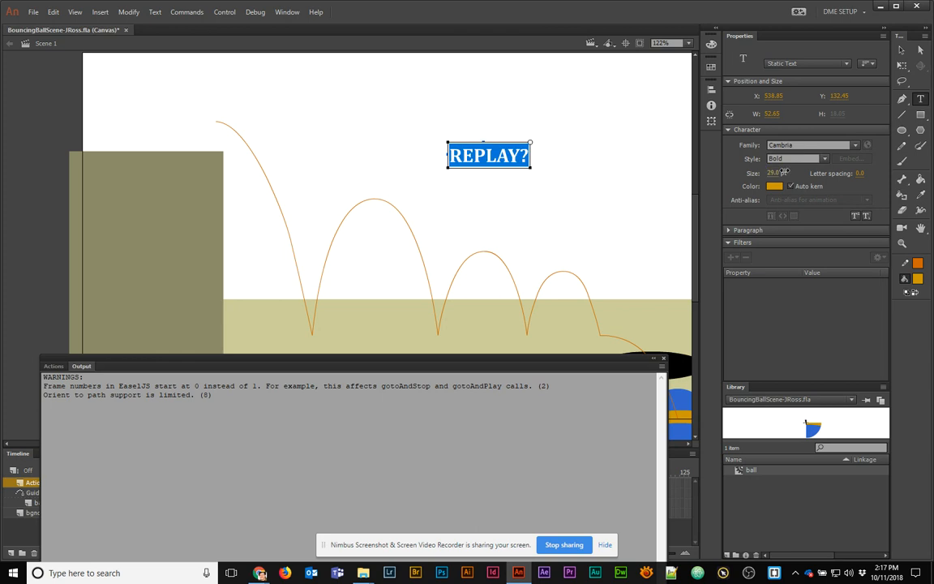
key("Escape")
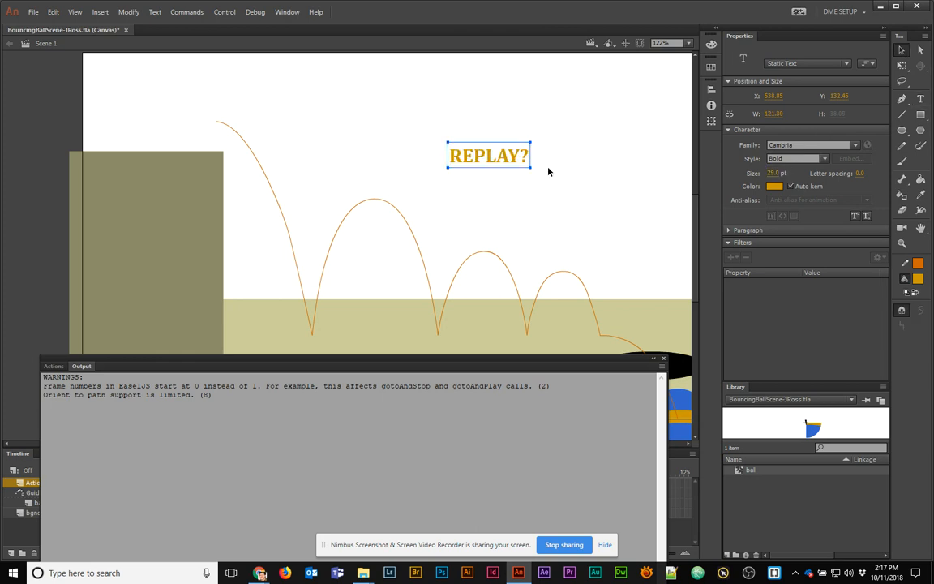
Convert the REPLAY? text into a Button symbol named 'replay button'
right_click(489, 158)
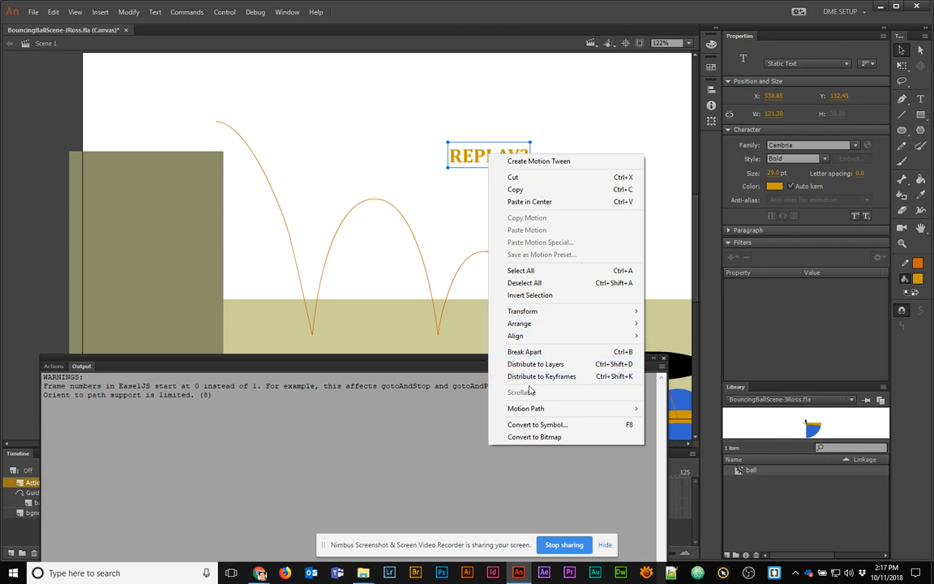
left_click(537, 424)
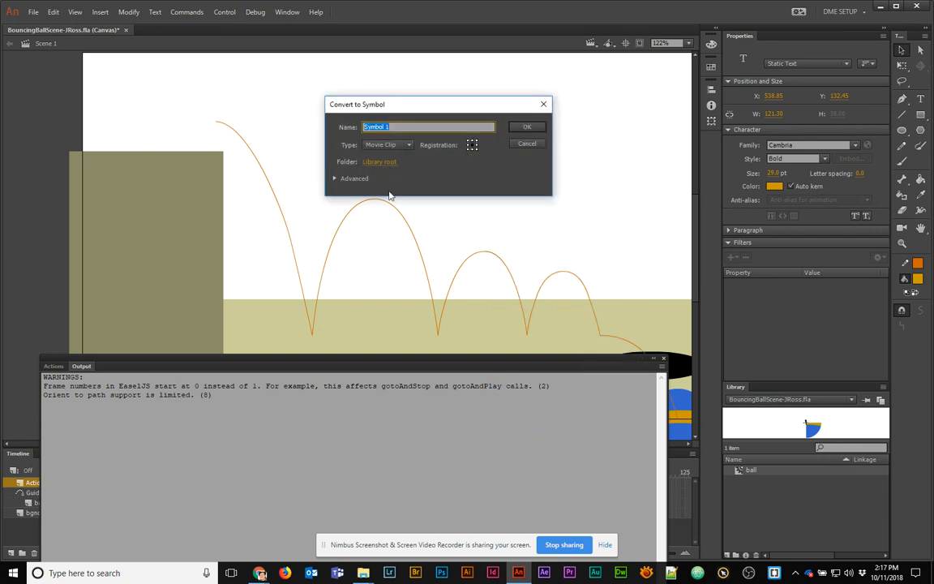
left_click(388, 145)
left_click(382, 154)
key("shift+Tab")
type("rea")
key("BackSpace")
type("play button")
key("Return")
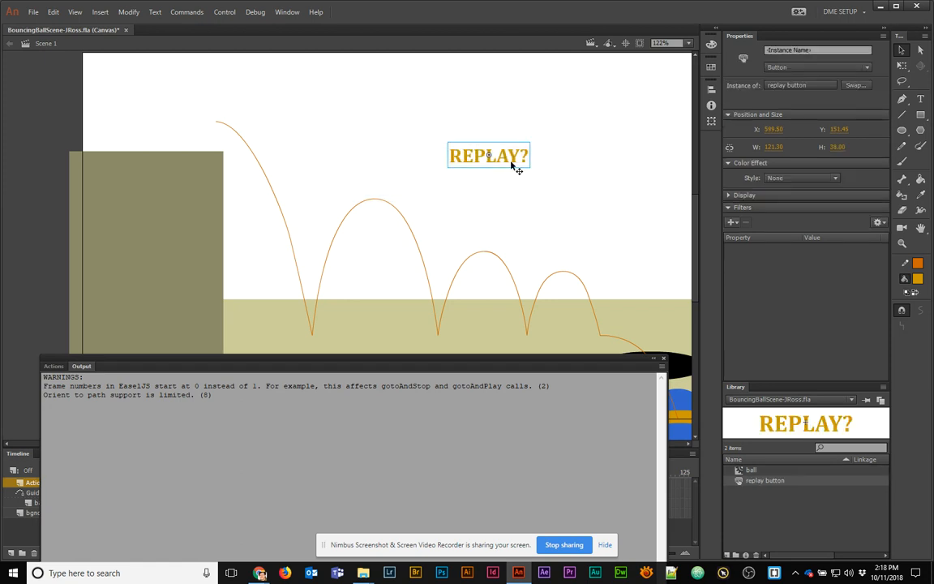
Nudge the REPLAY? button about 15 px higher and test the animation in the browser
double_click(512, 164)
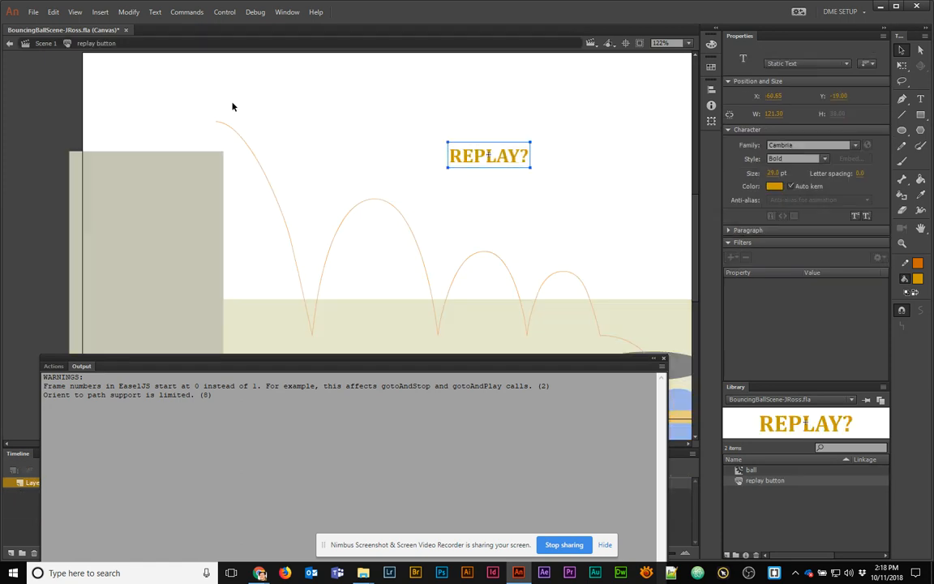
left_click(46, 44)
left_click_drag(232, 364, 437, 511)
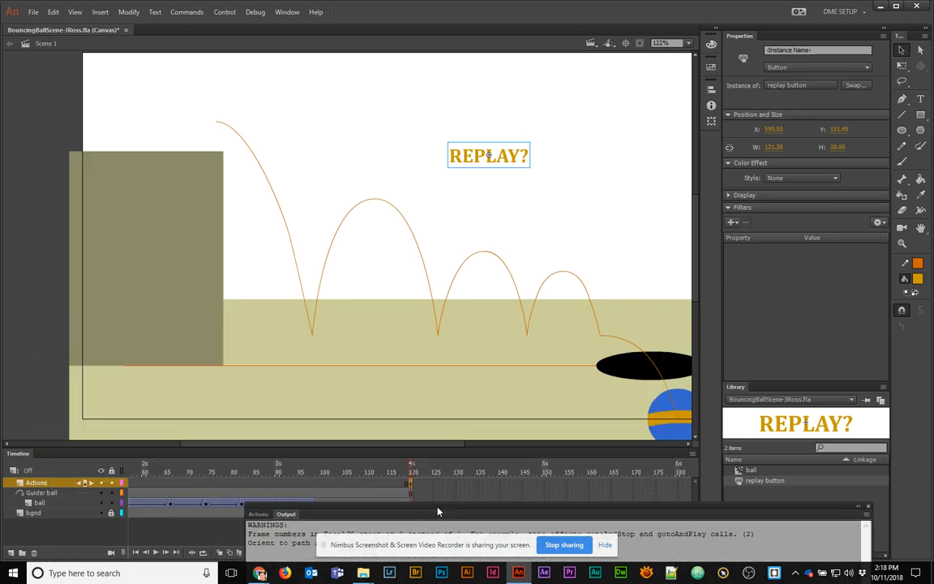
mouse_move(504, 161)
left_mouse_down()
mouse_move(494, 182)
mouse_move(484, 173)
mouse_move(503, 149)
mouse_move(514, 151)
left_mouse_up()
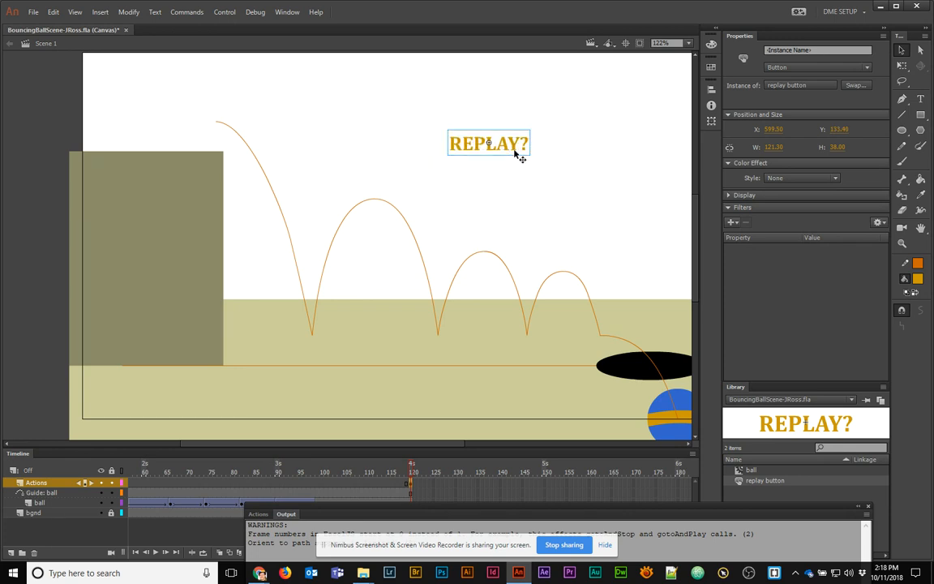
key("ctrl+Return")
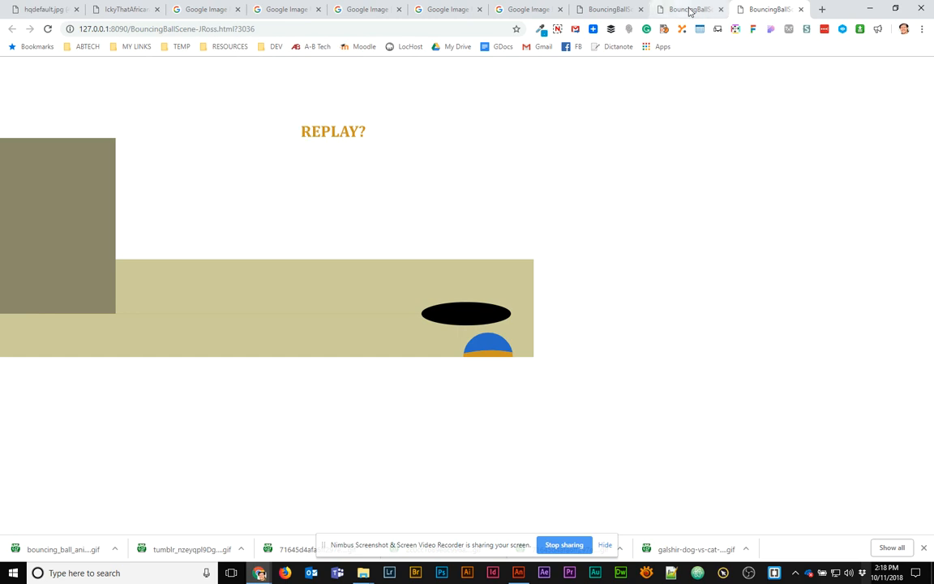
left_click(870, 8)
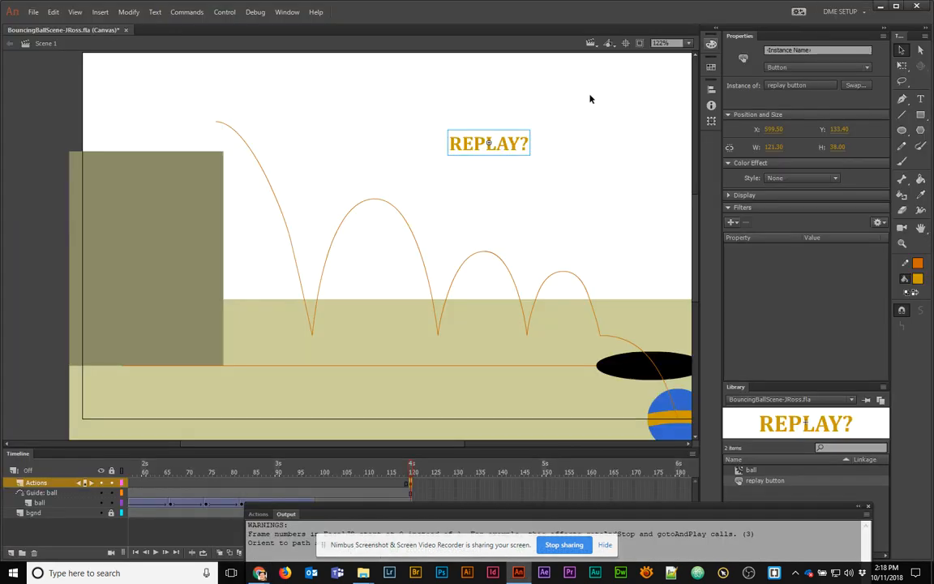
In the button's hover frame, colour the REPLAY? text darker orange (#CC6600)
double_click(505, 149)
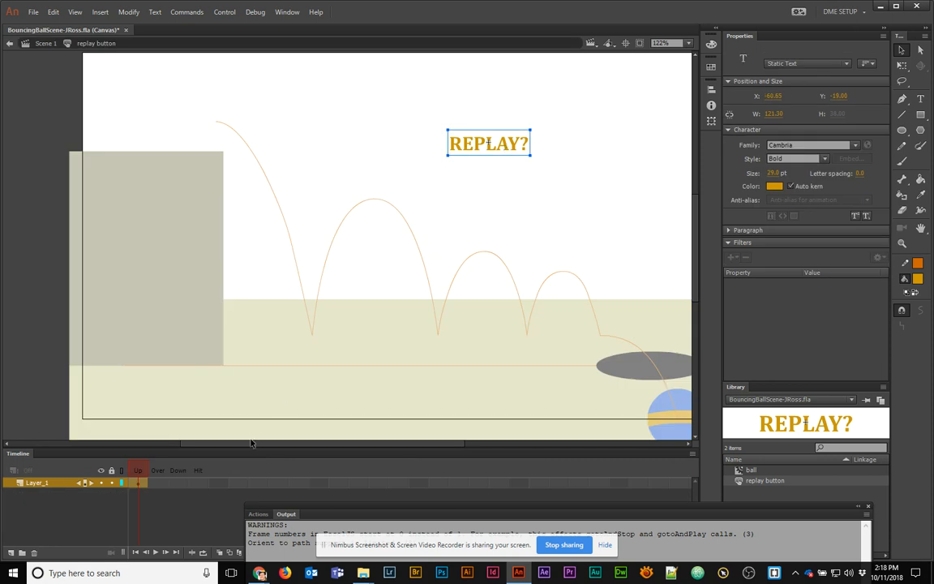
left_click(144, 476)
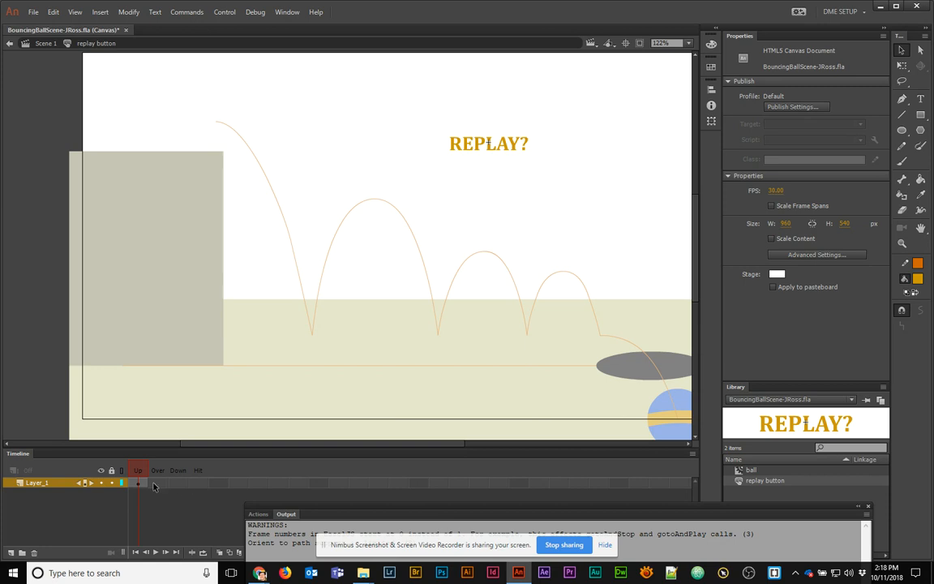
left_click(155, 484)
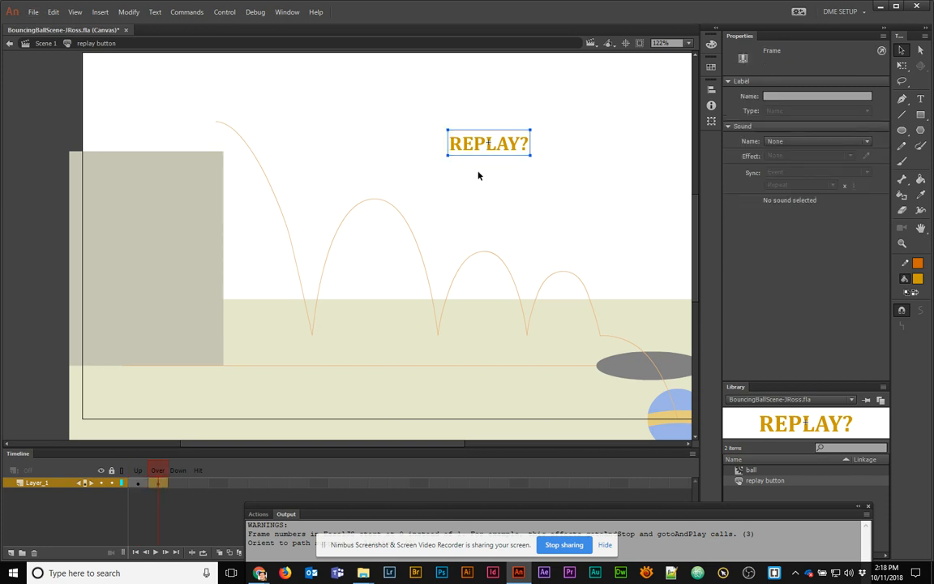
left_click(504, 153)
left_click(774, 186)
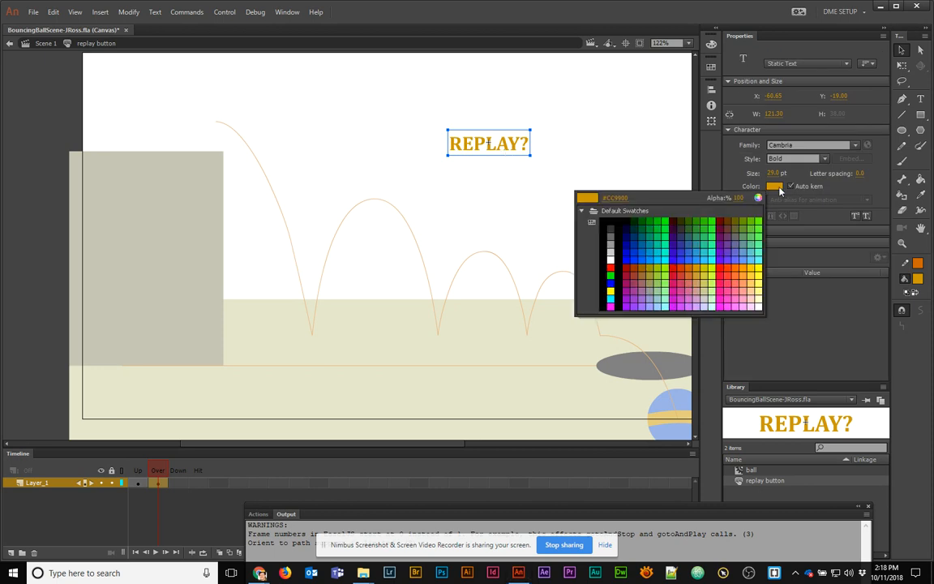
left_click(689, 267)
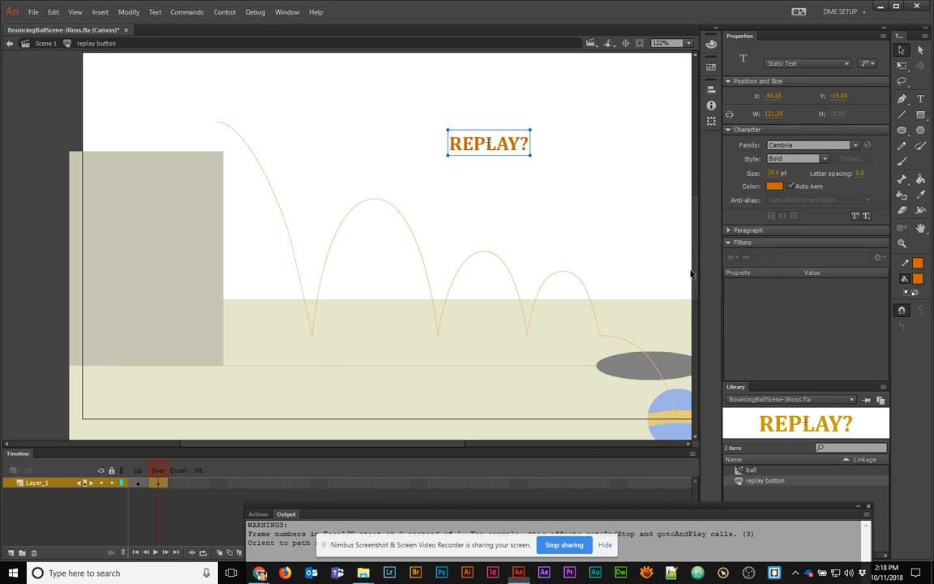
Add a Hit keyframe and draw a rectangle covering the REPLAY? text as the hit area
left_click(200, 483)
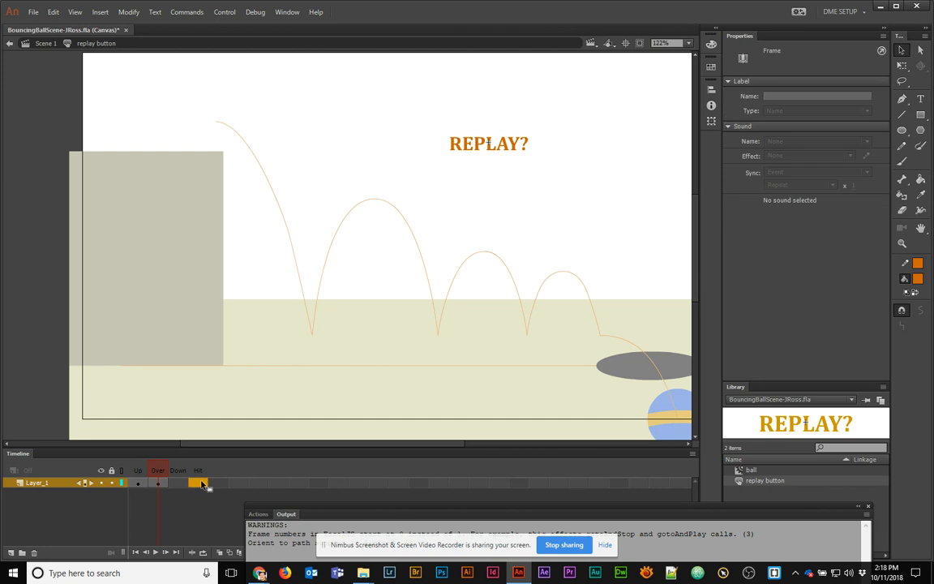
right_click(202, 484)
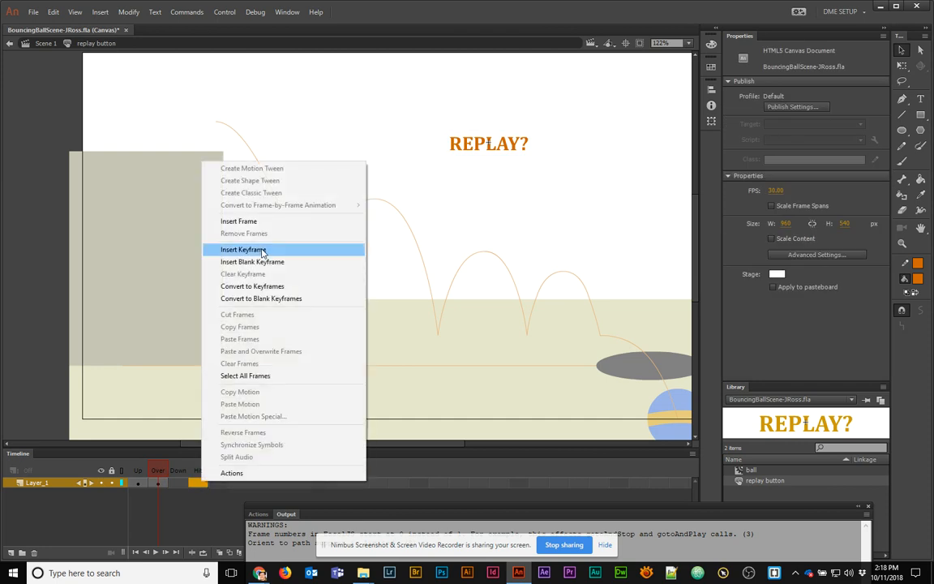
left_click(262, 251)
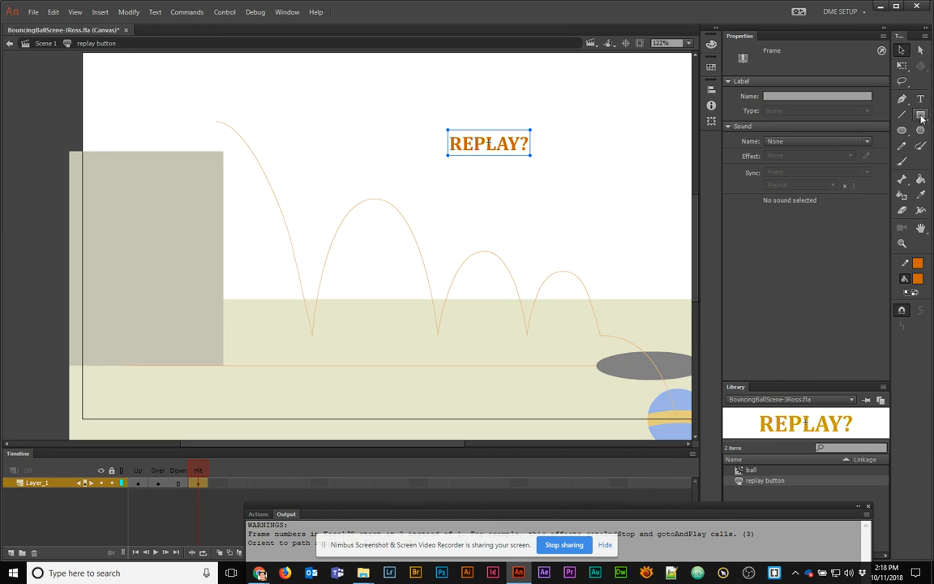
key("r")
left_click_drag(448, 130, 529, 154)
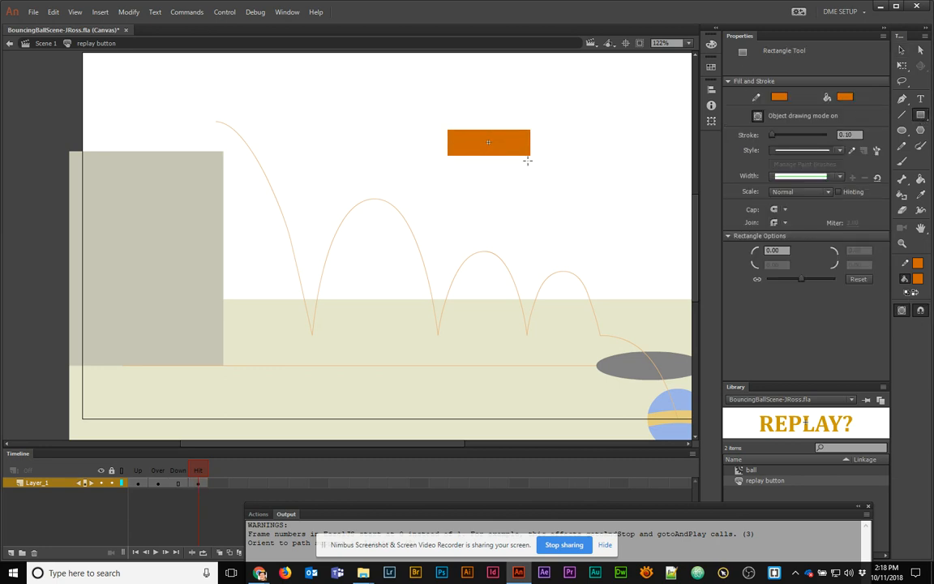
left_click(508, 154)
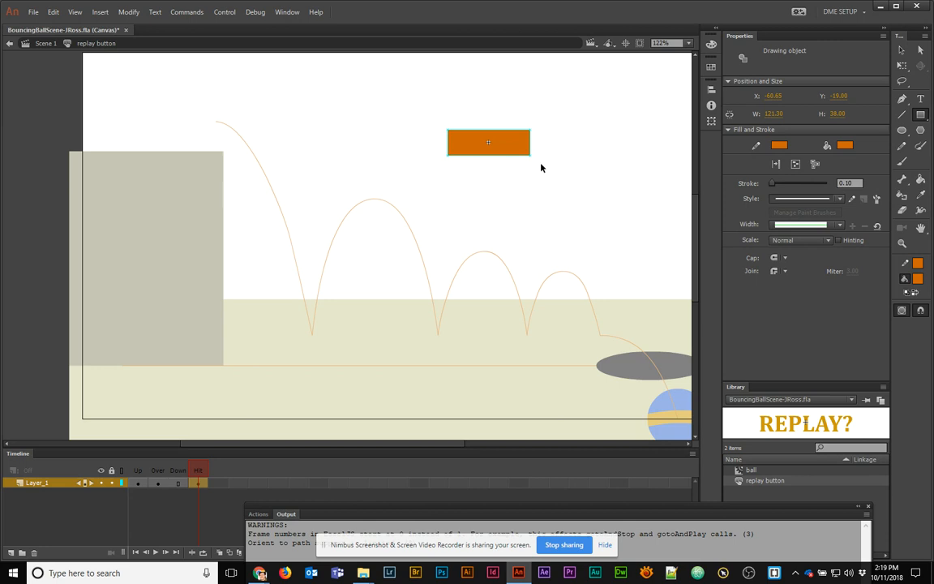
left_click(610, 187)
left_click_drag(532, 153, 512, 188)
key("ctrl+z")
Return to Scene 1 and preview the button's hover effect in the browser
left_click(180, 472)
left_click(198, 471)
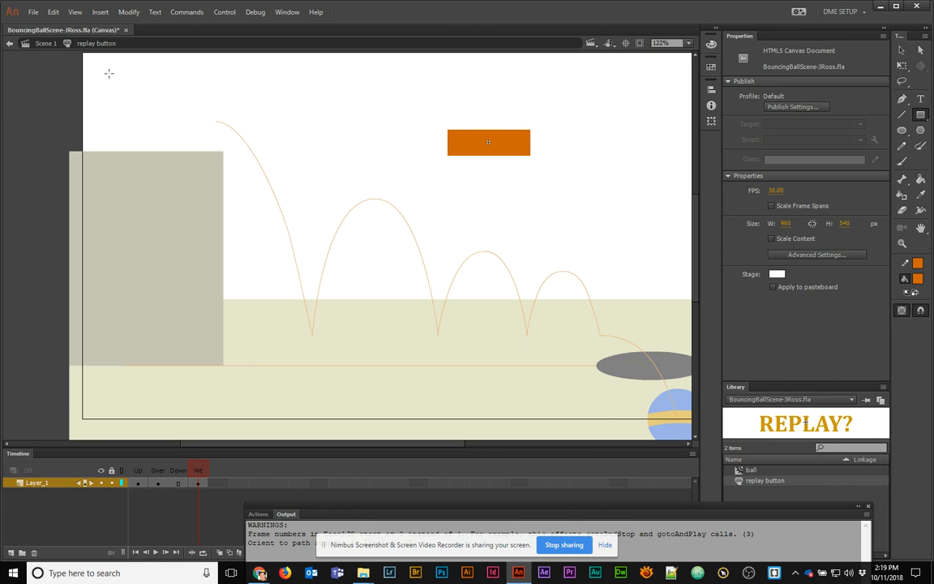
left_click(46, 43)
key("ctrl+Return")
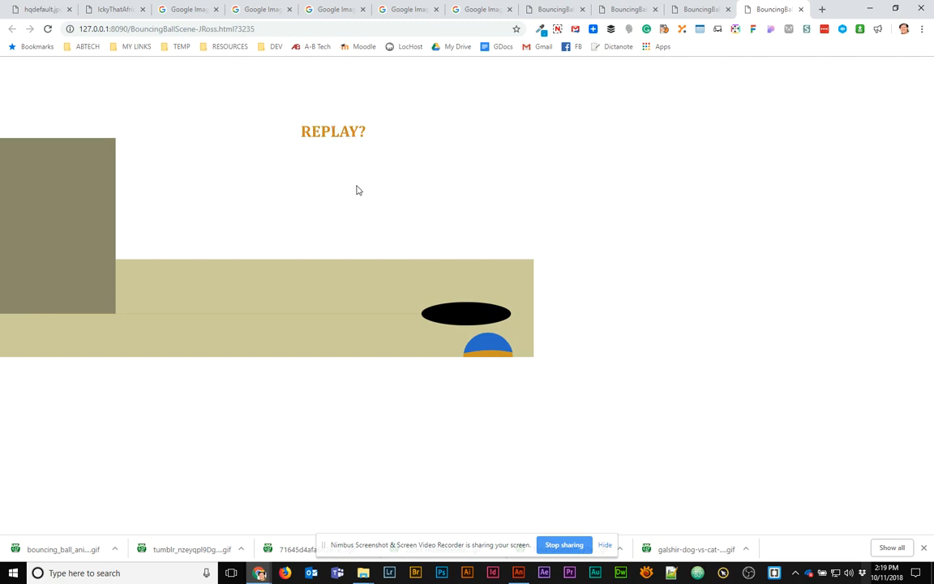
Close the Chrome preview tab and minimize the browser to get back to Animate
left_click(801, 9)
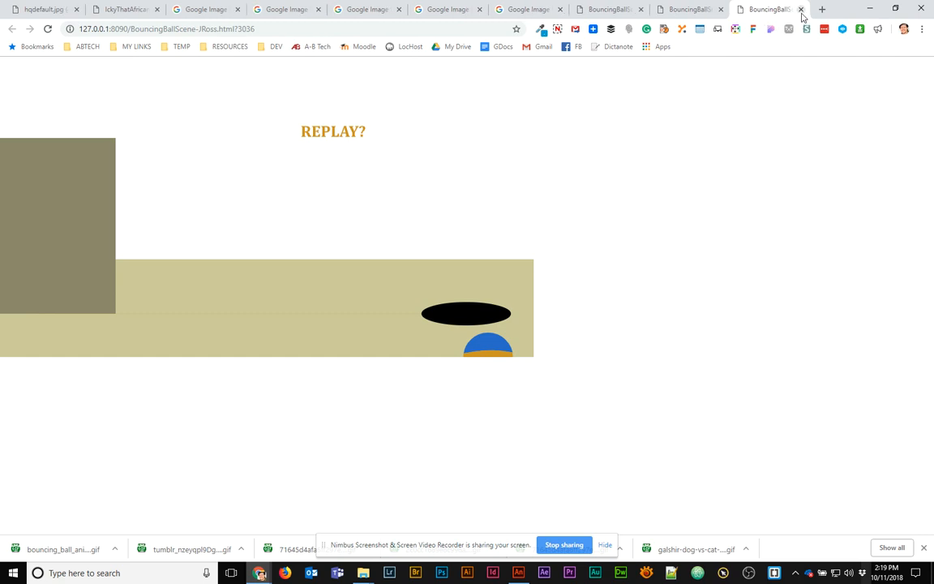
left_click(882, 13)
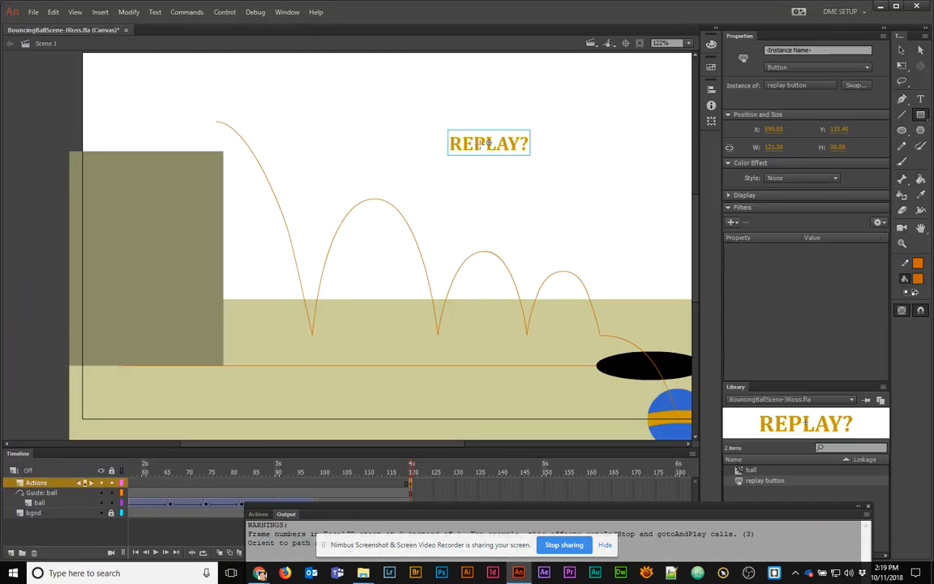
Add a new layer named 'play button' just below the Actions layer
left_click(903, 50)
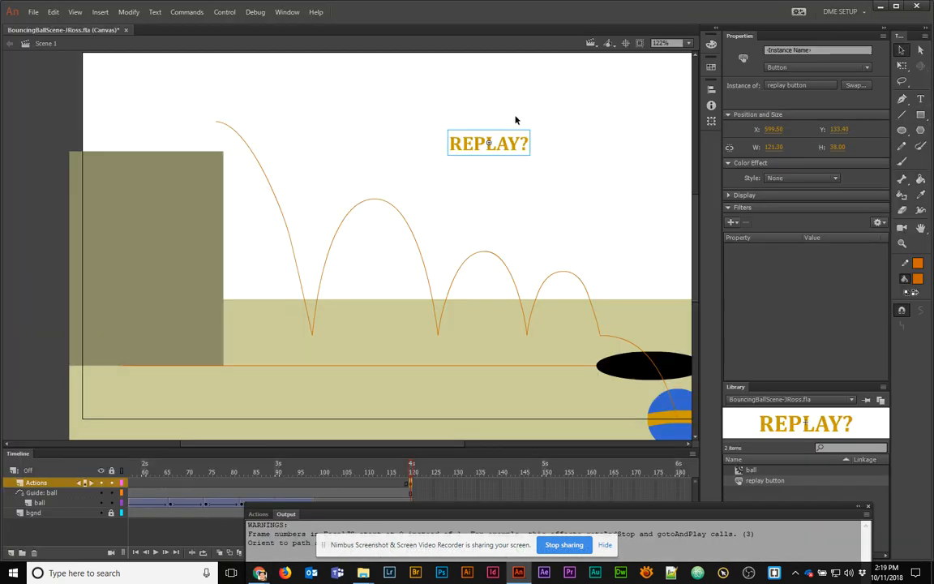
left_click(467, 149)
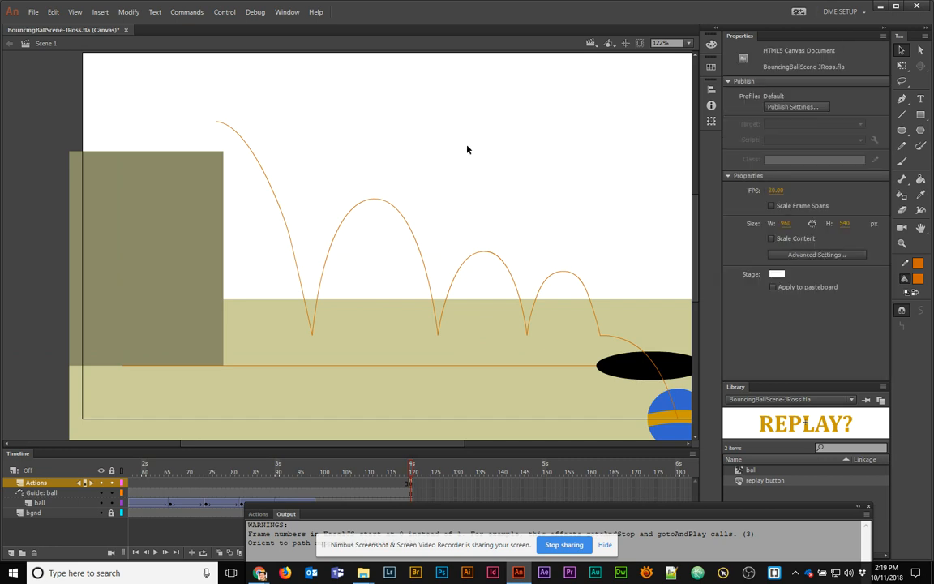
left_click(11, 552)
left_click_drag(39, 485, 42, 503)
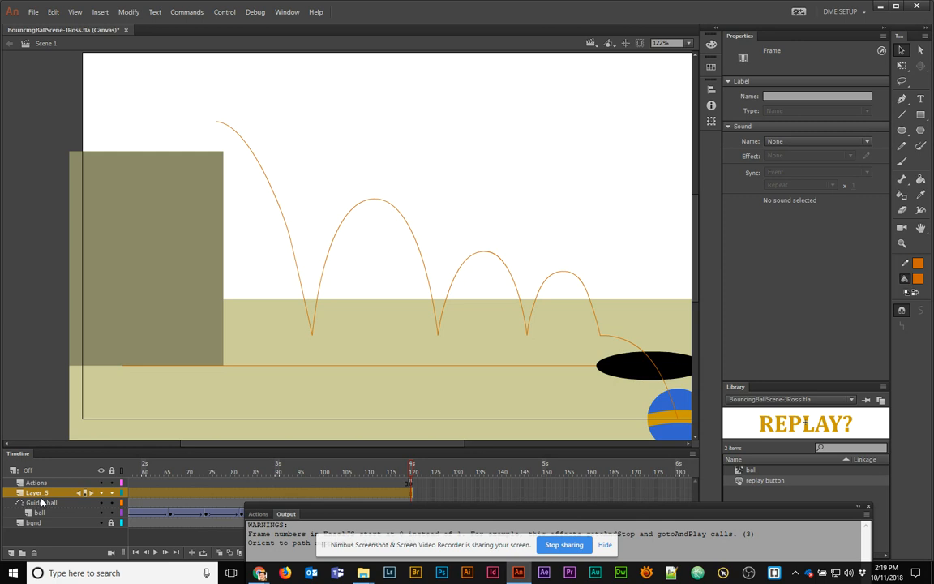
double_click(38, 493)
type("pla")
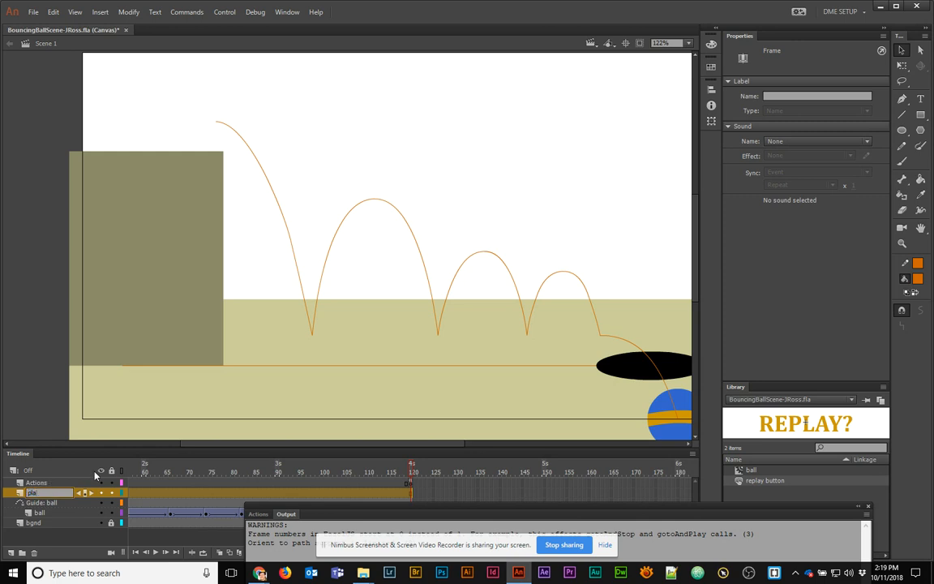
type("y button")
key("Return")
Move the Output panel out of view and scrub through frames 100–109
left_click(325, 472)
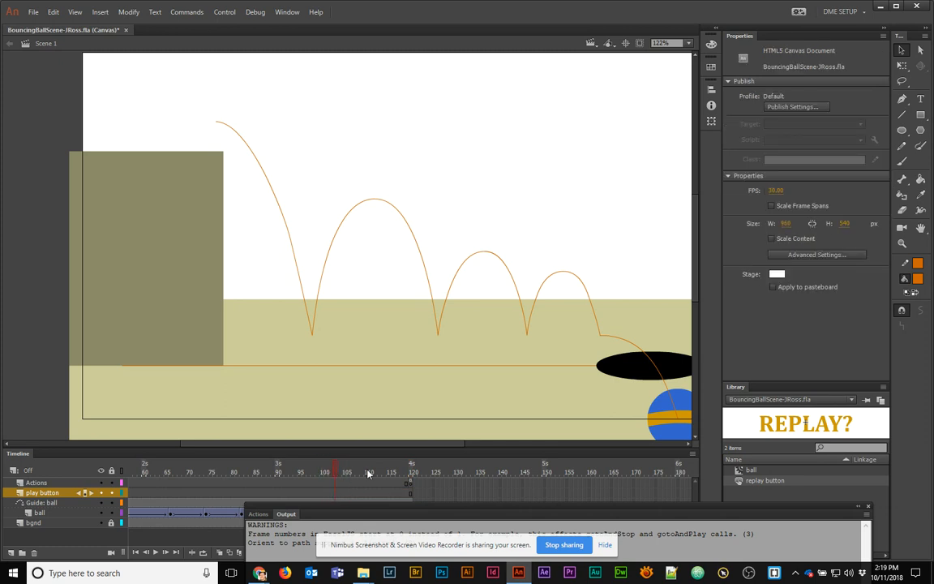
left_click_drag(350, 508, 349, 582)
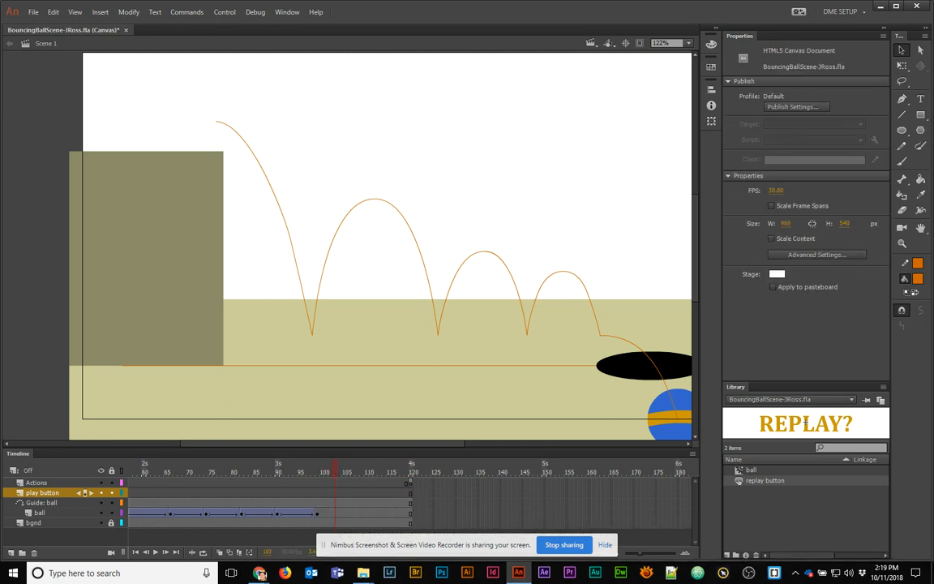
mouse_move(335, 475)
left_mouse_down()
mouse_move(308, 471)
mouse_move(365, 478)
mouse_move(346, 483)
left_mouse_up()
Insert a keyframe at frame 105 and paste the REPLAY? button above the hole
right_click(345, 484)
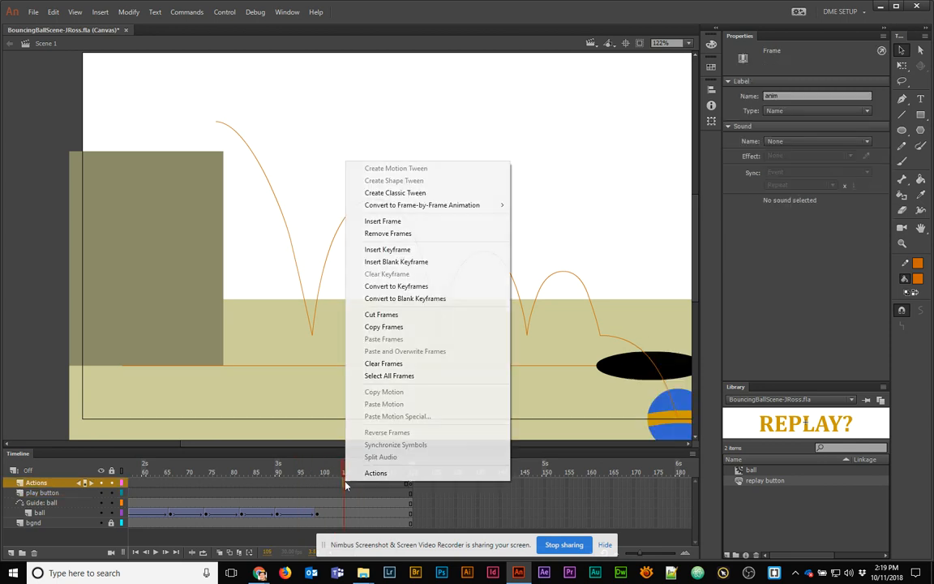
left_click(388, 249)
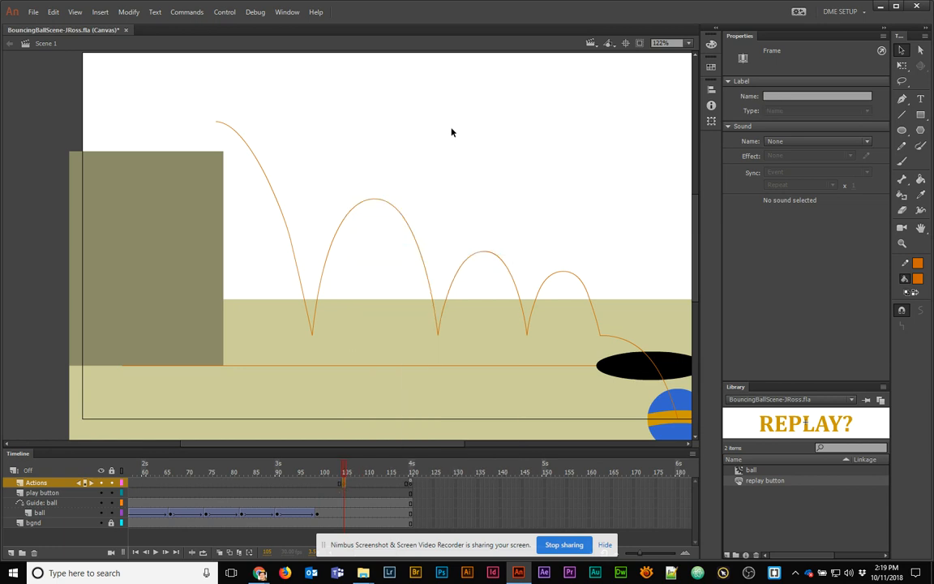
key("ctrl+v")
left_click_drag(373, 266, 664, 226)
left_click_drag(660, 288, 482, 256)
left_click_drag(482, 195, 498, 233)
Move the frame-105 button keyframe onto the play button layer and add a keyframe at frame 120
left_click(345, 484)
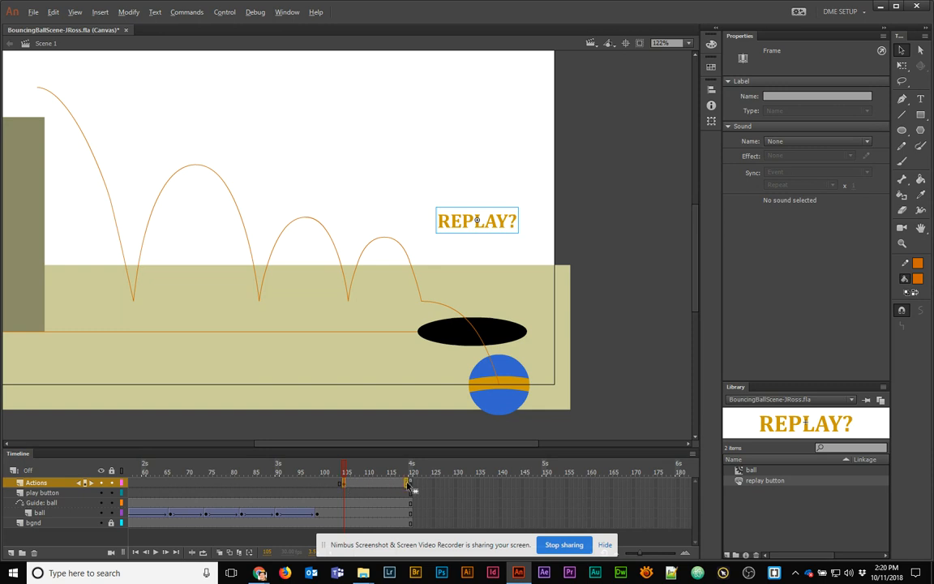
left_click_drag(408, 485, 345, 487)
left_click(346, 495)
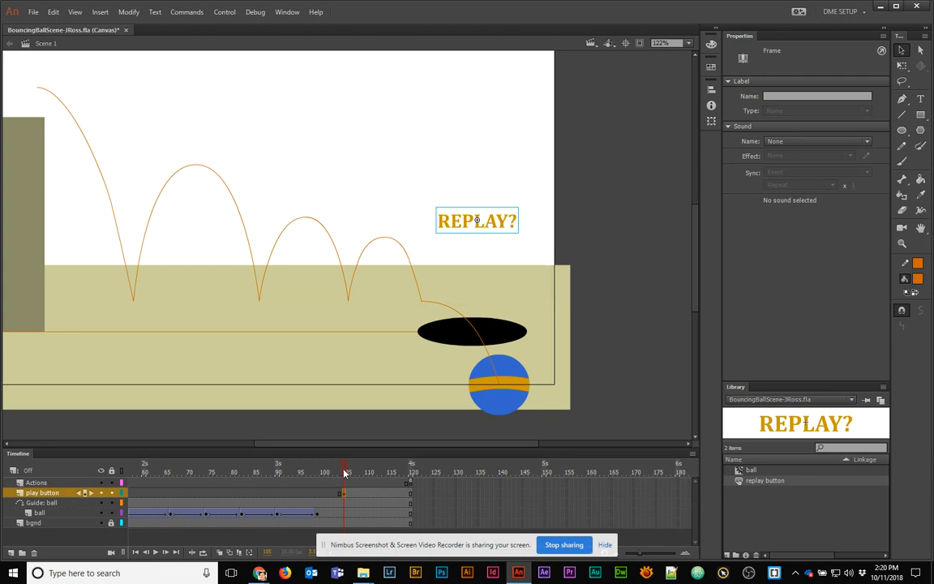
left_click_drag(345, 472, 387, 481)
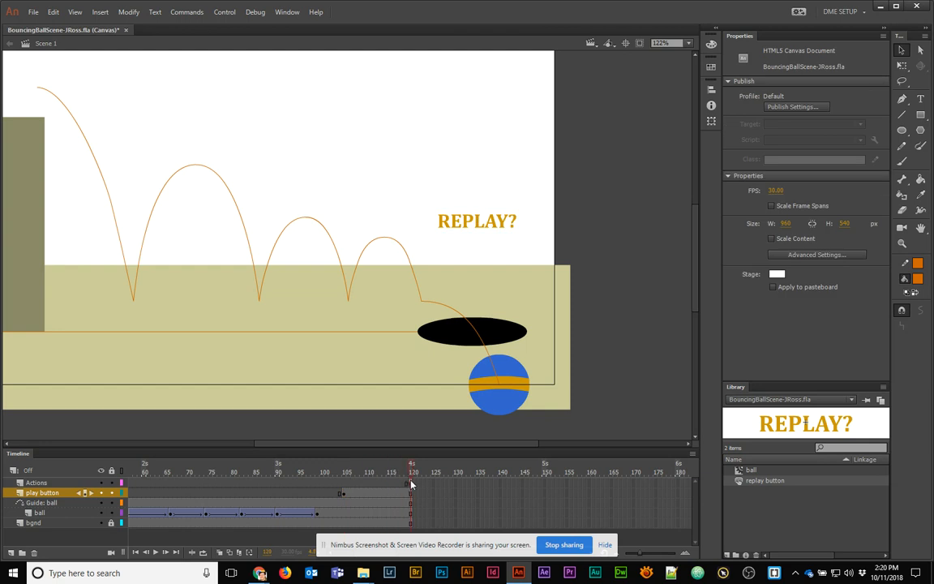
left_click(410, 496)
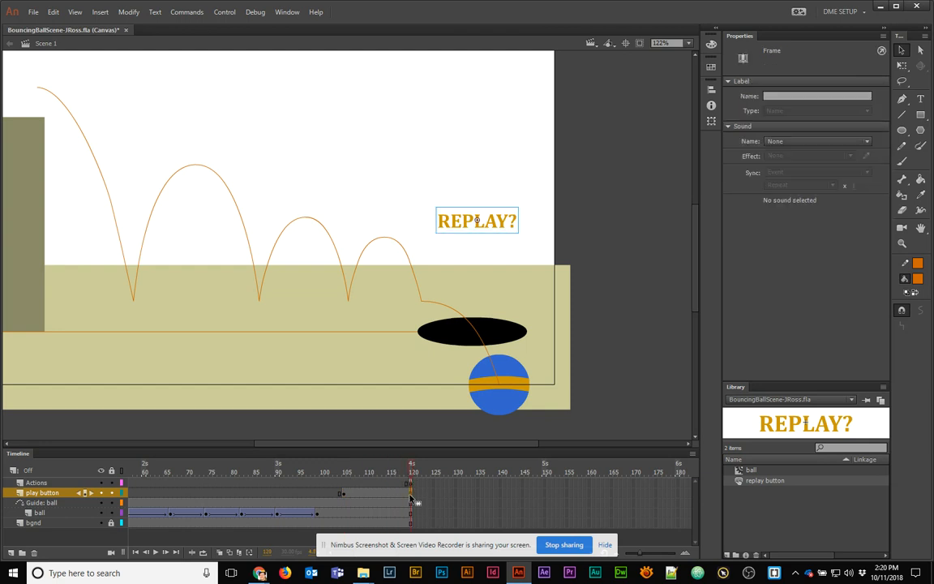
key("F6")
Set the REPLAY? button to Alpha 0% at frame 105 and classic-tween it to frame 120
left_click(343, 495)
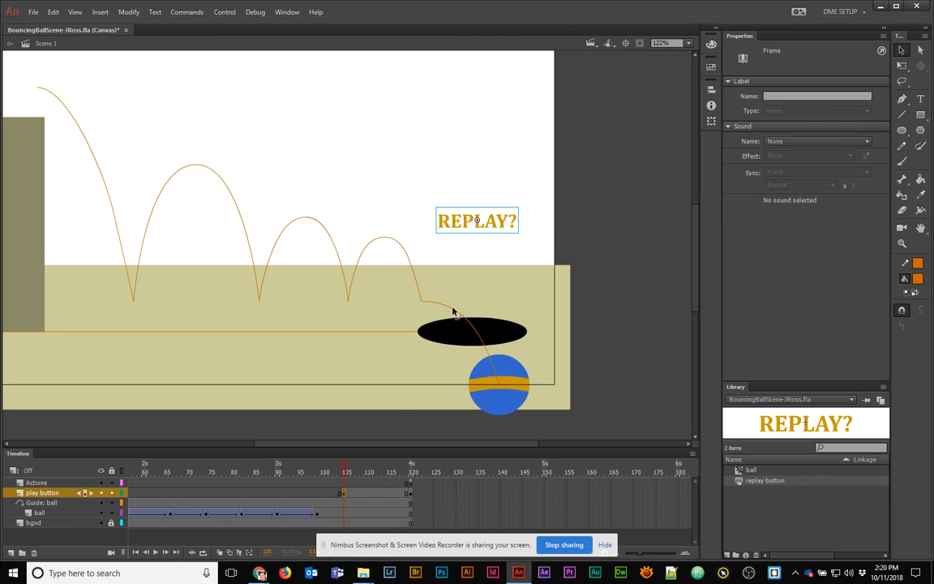
left_click(477, 223)
left_click(772, 179)
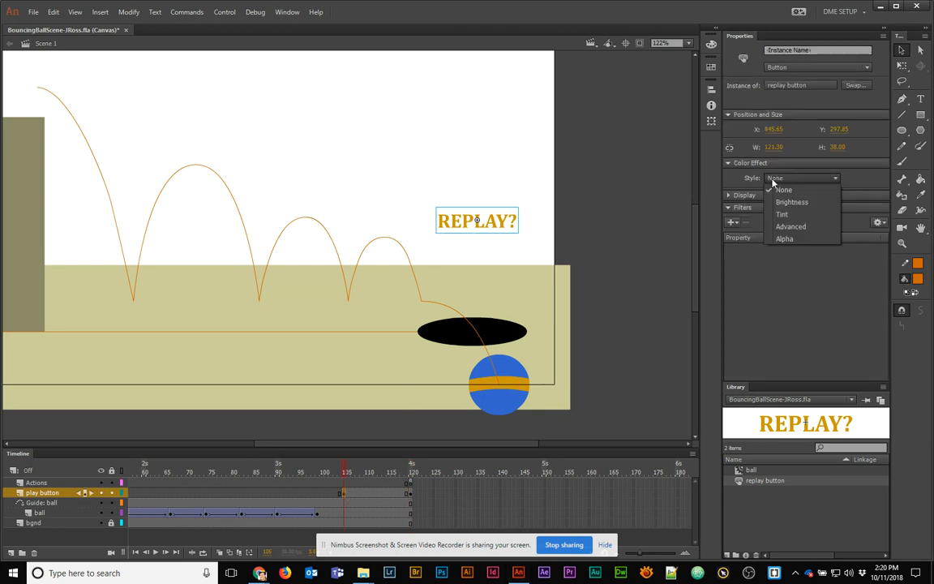
left_click(782, 239)
left_click_drag(793, 195, 668, 223)
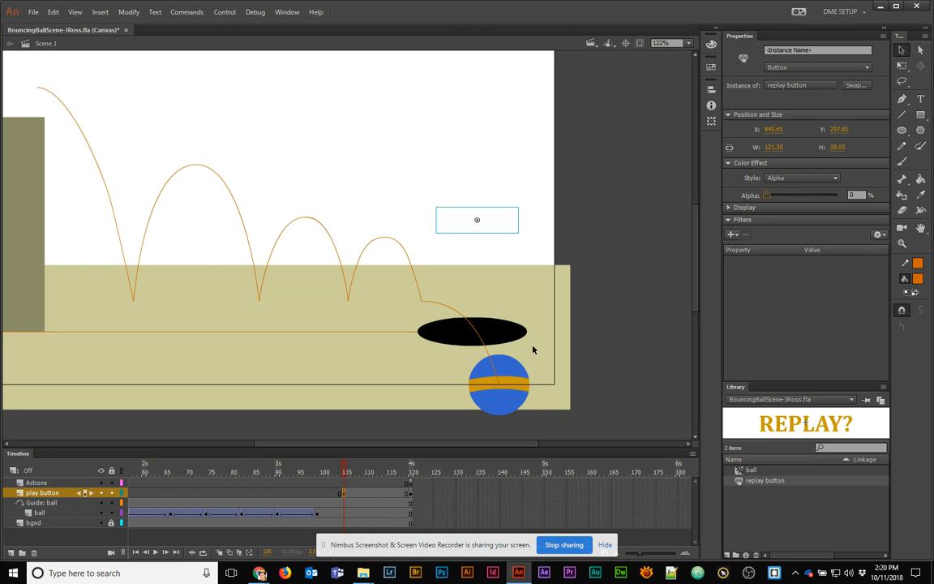
right_click(388, 497)
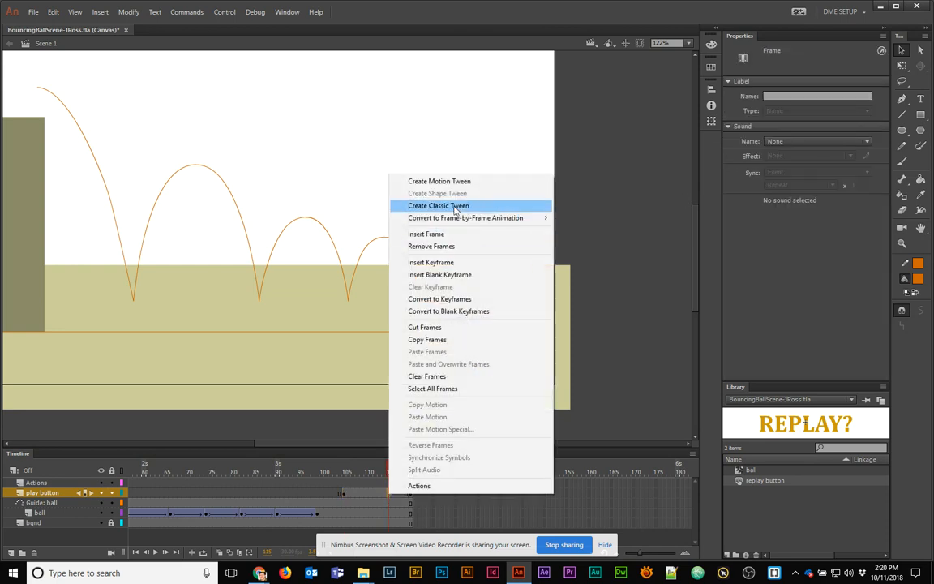
left_click(453, 206)
left_click_drag(389, 472, 412, 474)
Give the REPLAY? button instance the name replay_btn
left_click(477, 226)
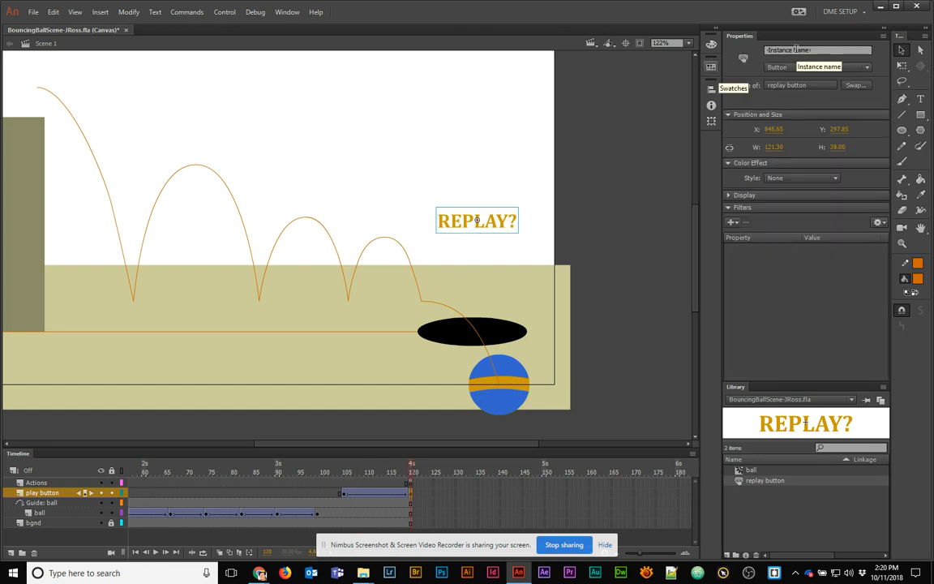
left_click(344, 493)
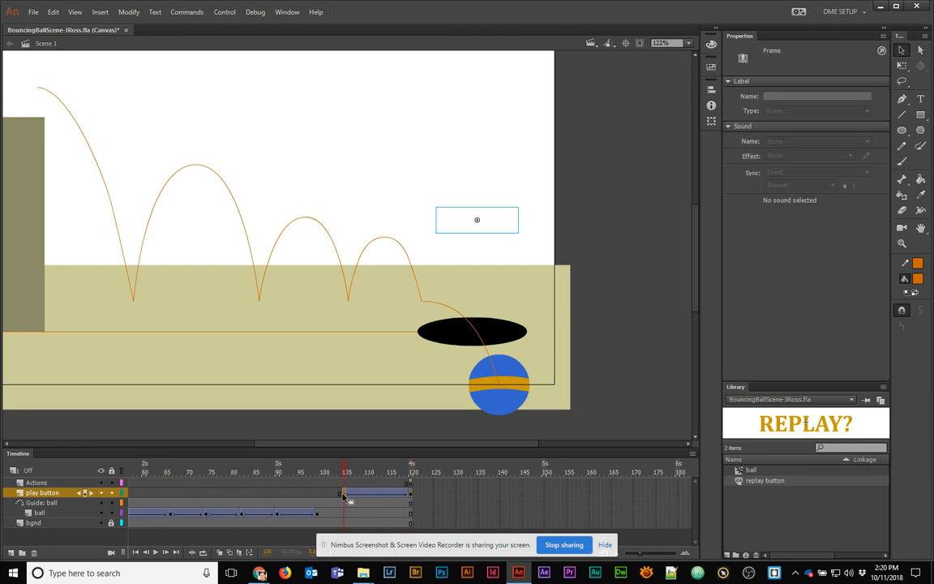
left_click(495, 231)
left_click(780, 50)
type("replay_btn")
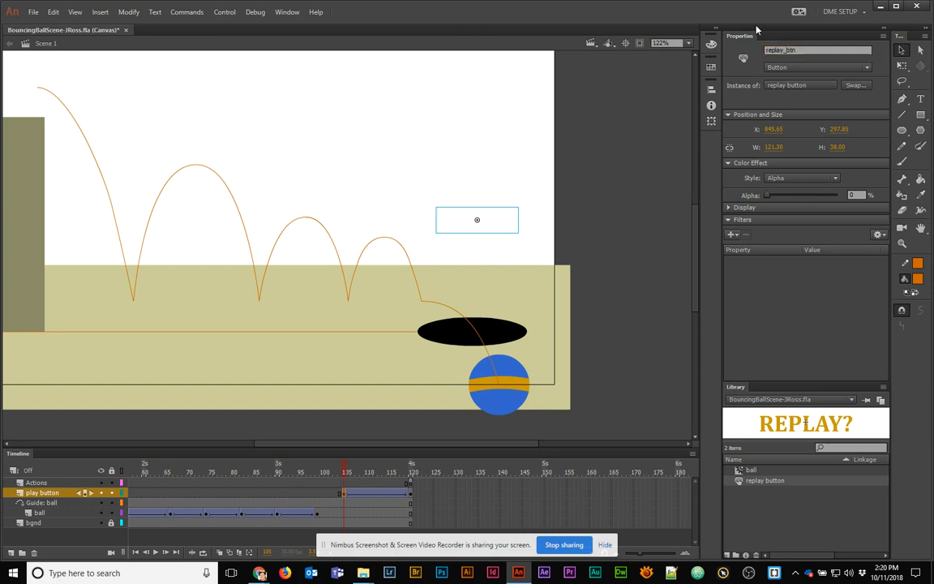
left_click(762, 50)
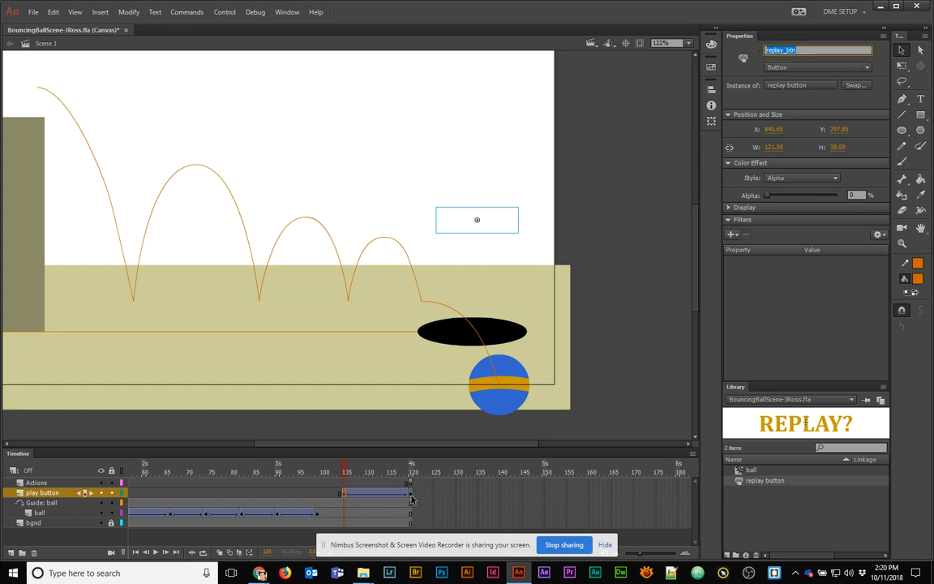
left_click(411, 499)
left_click(486, 228)
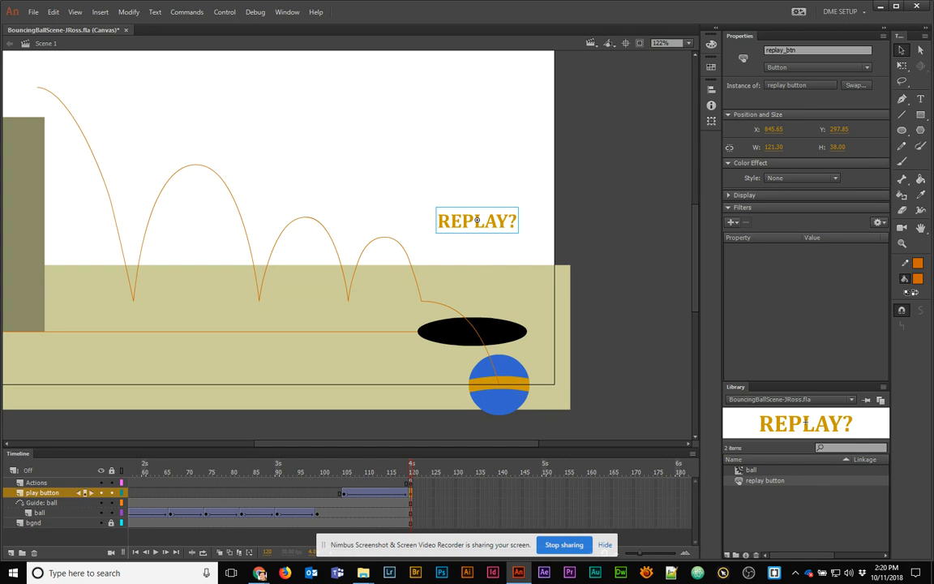
Copy frame 15's click-listener code (lines 3–7) into frame 120's script
left_click(412, 483)
key("F9")
left_click_drag(617, 194, 281, 105)
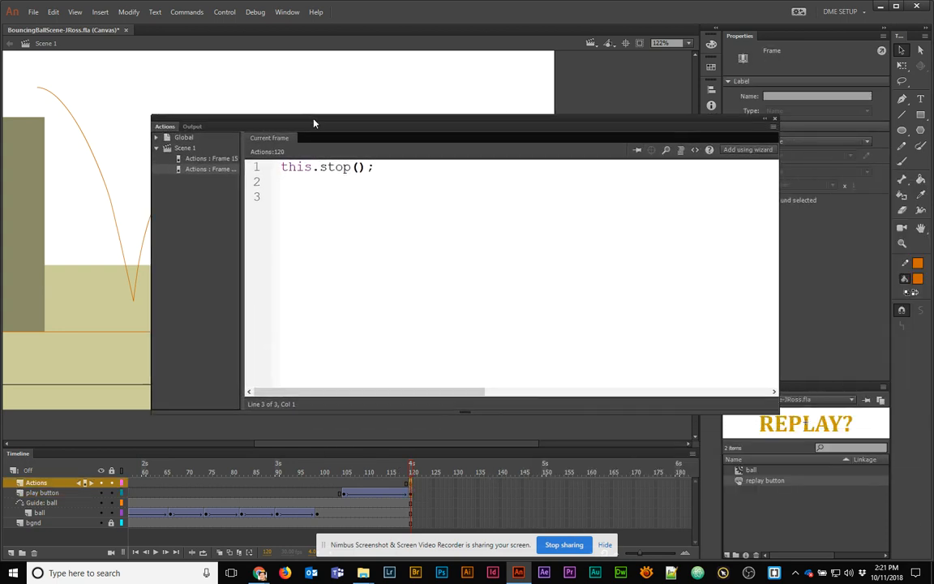
left_click(212, 158)
left_click_drag(292, 259, 267, 200)
key("ctrl+c")
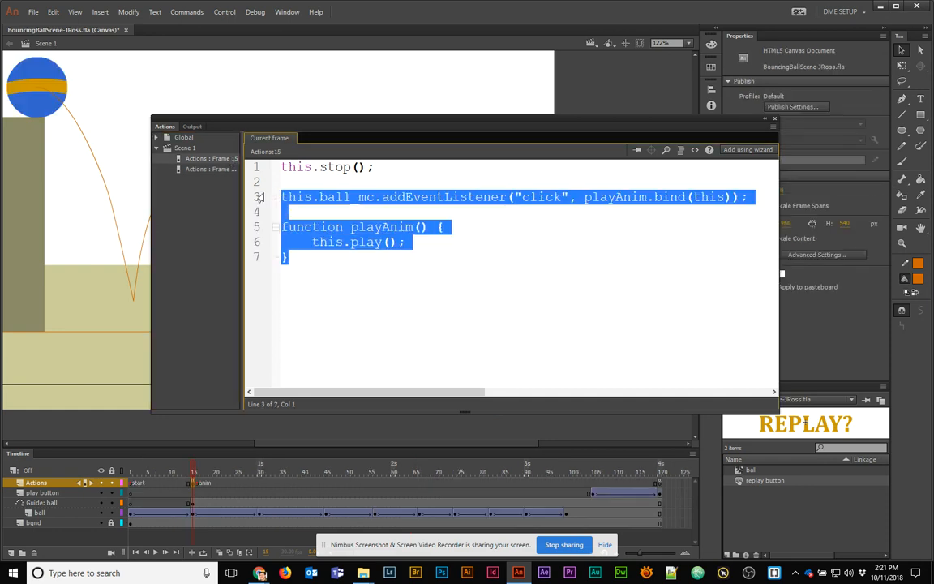
left_click(203, 170)
left_click(318, 202)
key("ctrl+v")
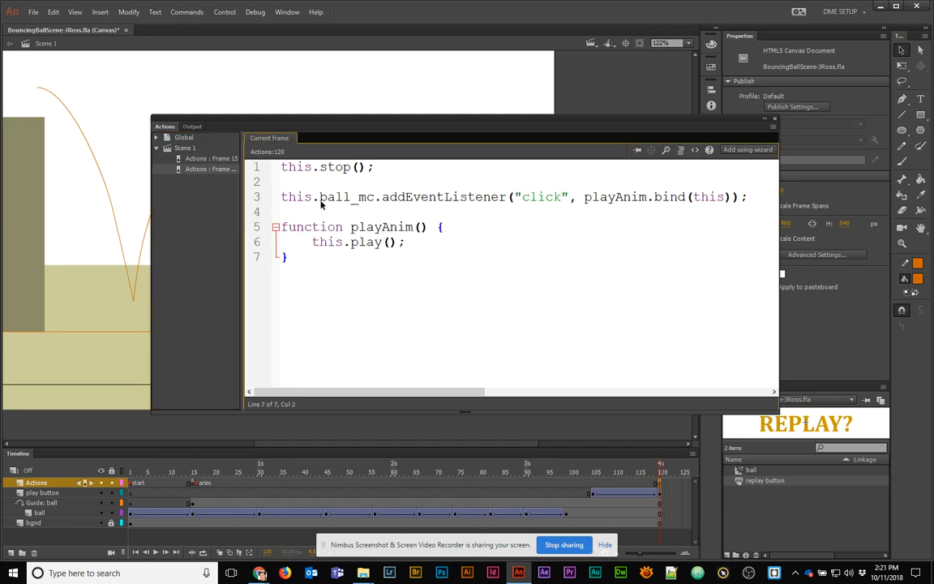
Change ball_mc to replay_btn and rename both playAnim references to replayAnim
left_click_drag(320, 197, 374, 196)
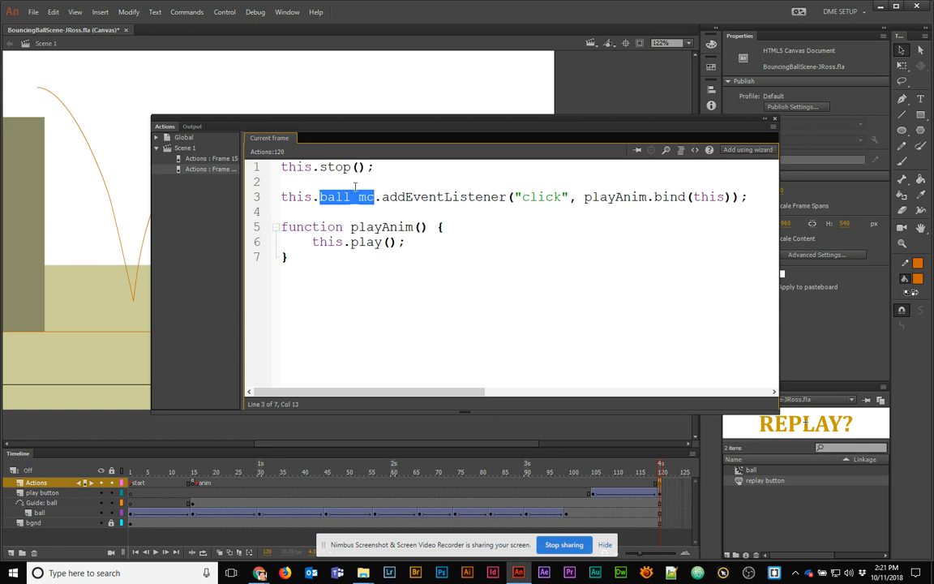
type("replay_b")
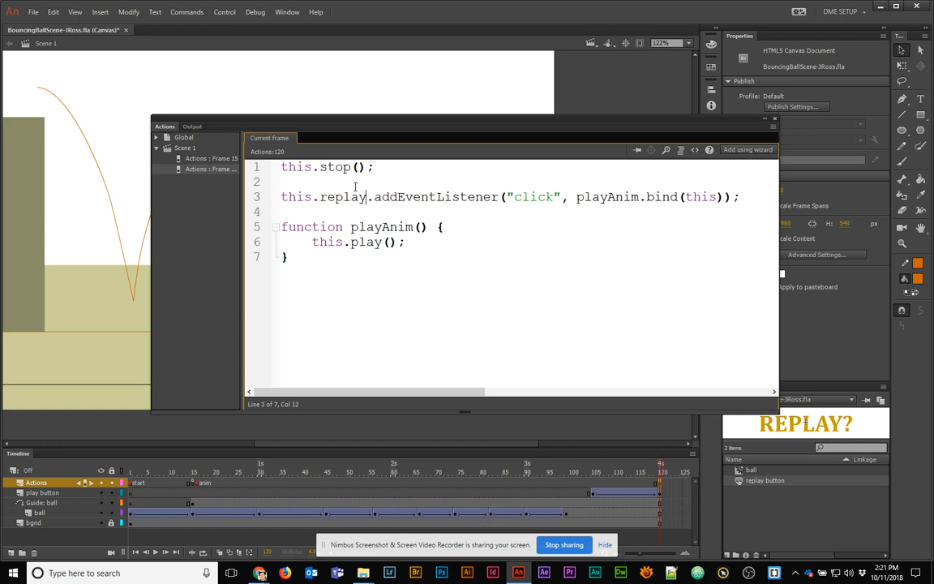
type("tn")
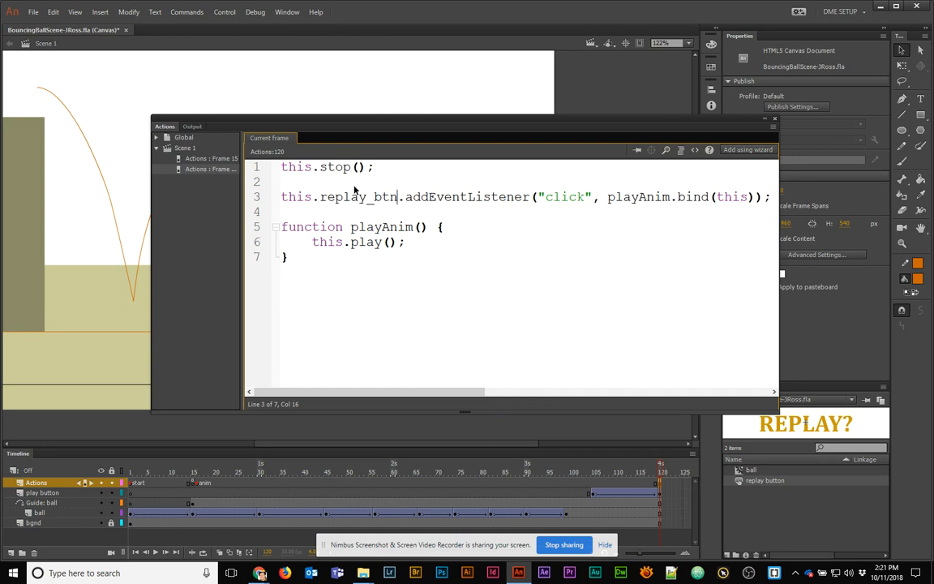
left_click(608, 197)
type("re")
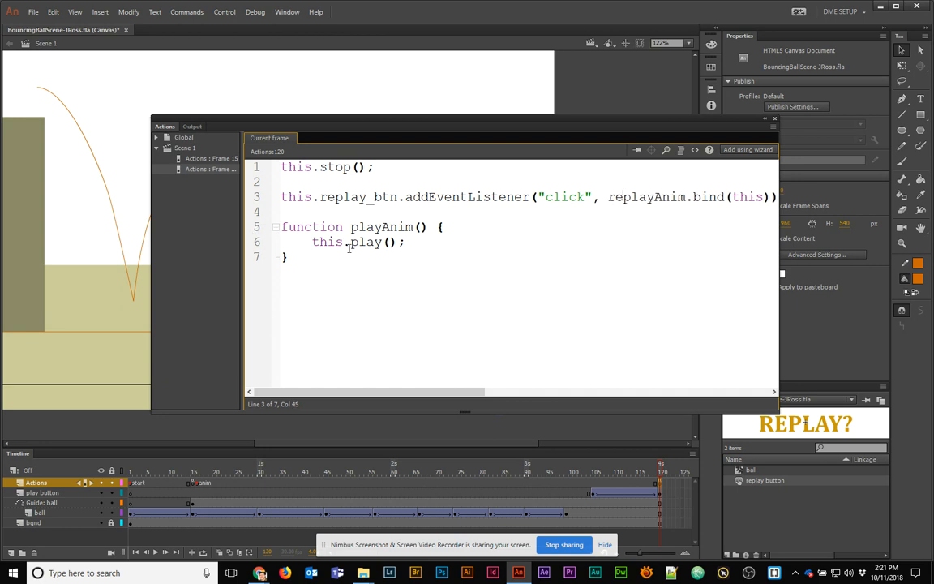
left_click(349, 227)
type("re")
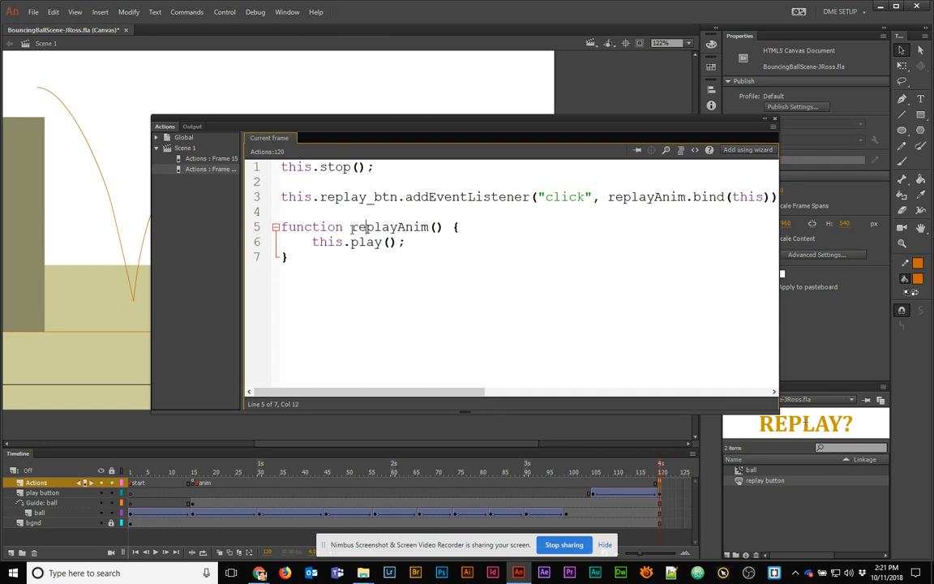
Make the function body this.gotoAndPlay('start') and test the movie in the browser
left_click_drag(351, 241, 381, 244)
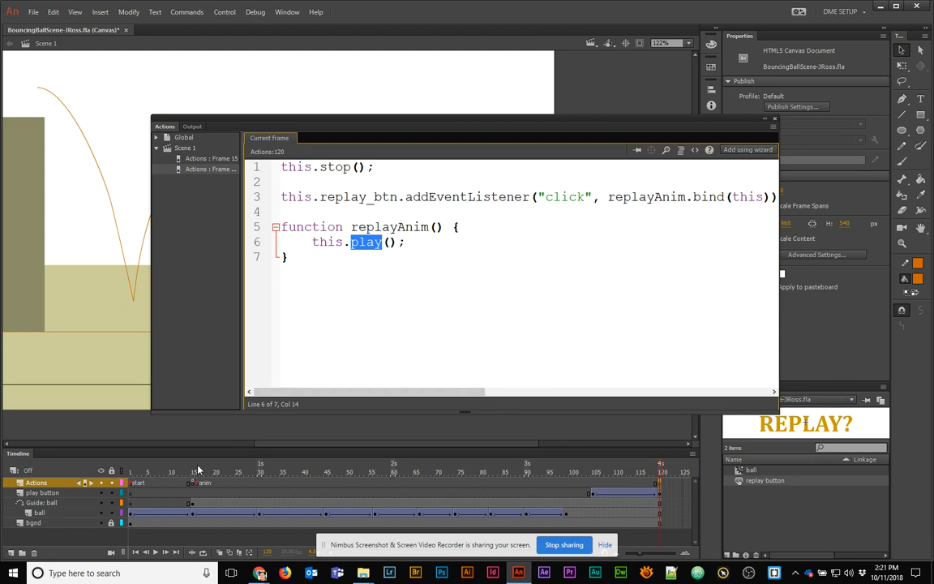
type("this")
key("BackSpace")
key("BackSpace")
key("BackSpace")
key("BackSpace")
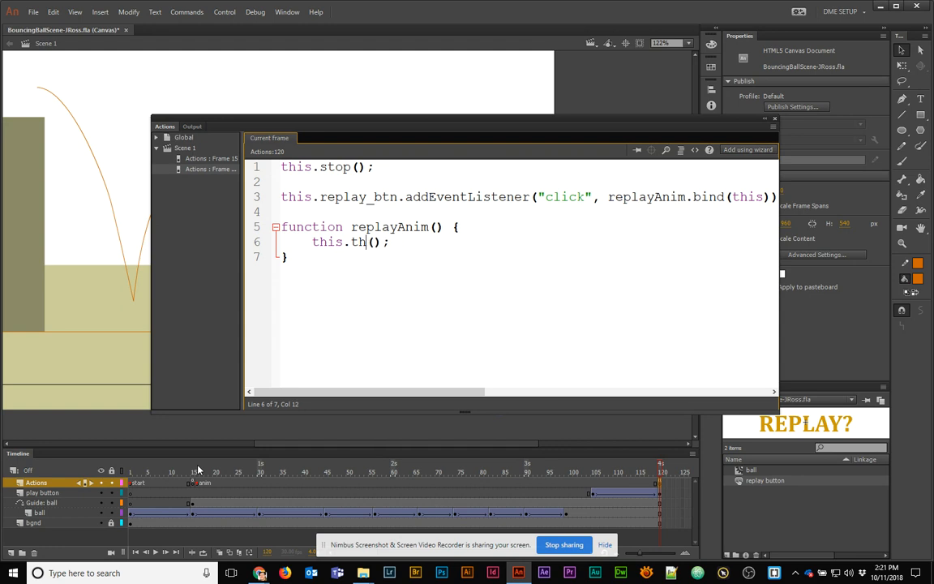
type("gotoAndPlay")
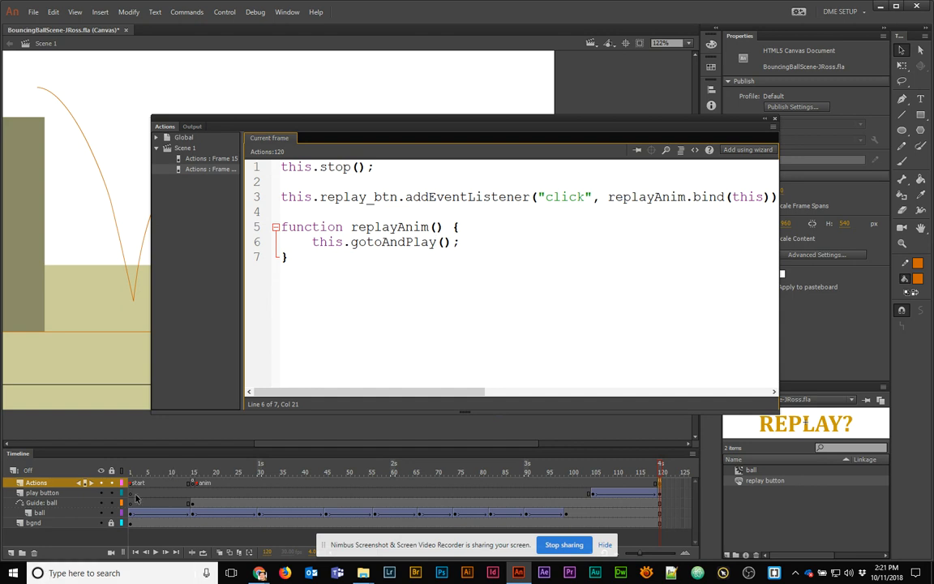
left_click(444, 241)
type("\"start\"")
double_click(467, 243)
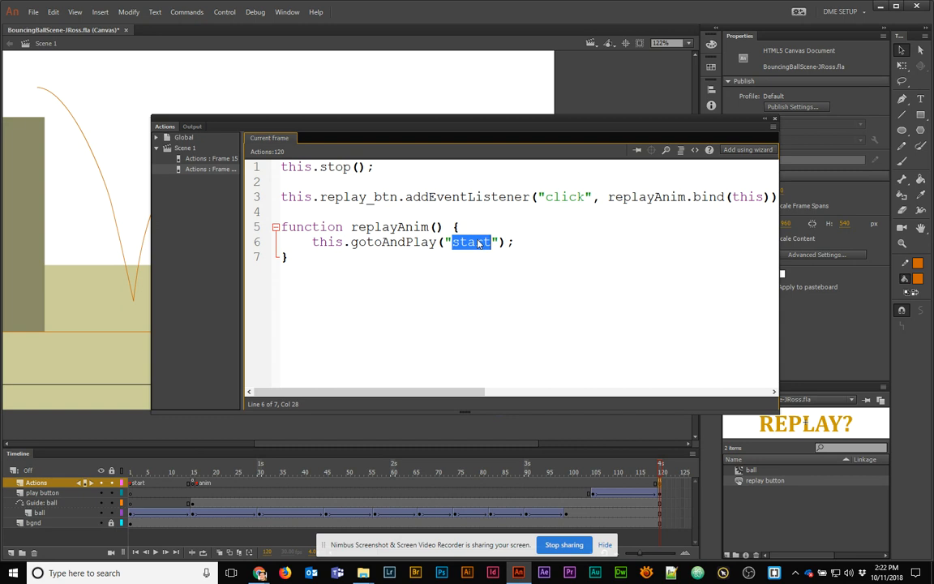
key("ctrl+Return")
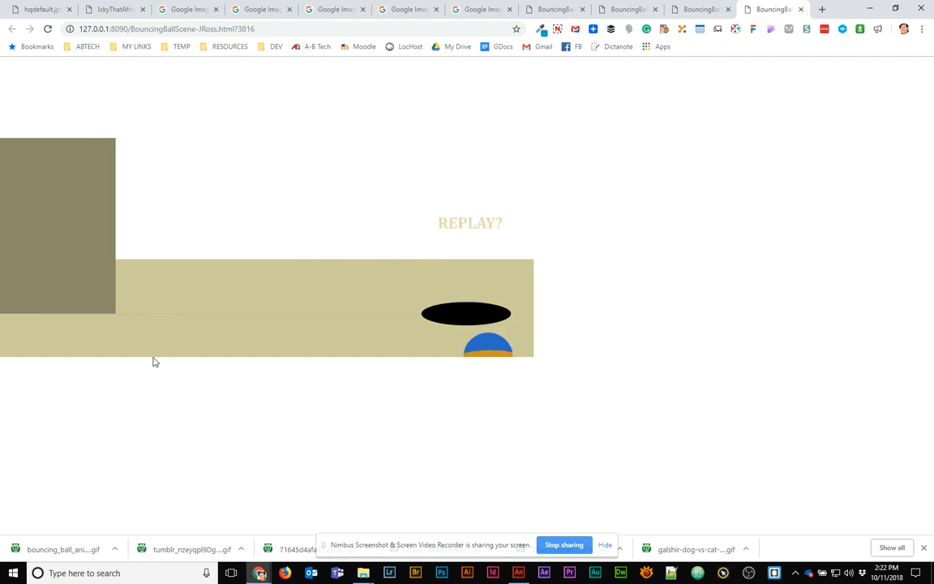
Click REPLAY? to confirm the animation restarts, then minimize Chrome and move the Output panel aside
left_click(470, 230)
left_click(869, 8)
left_click_drag(387, 126, 933, 144)
Select frame 13 of the ball's opening tween and set its Classic Ease to 98 out
left_click(171, 512)
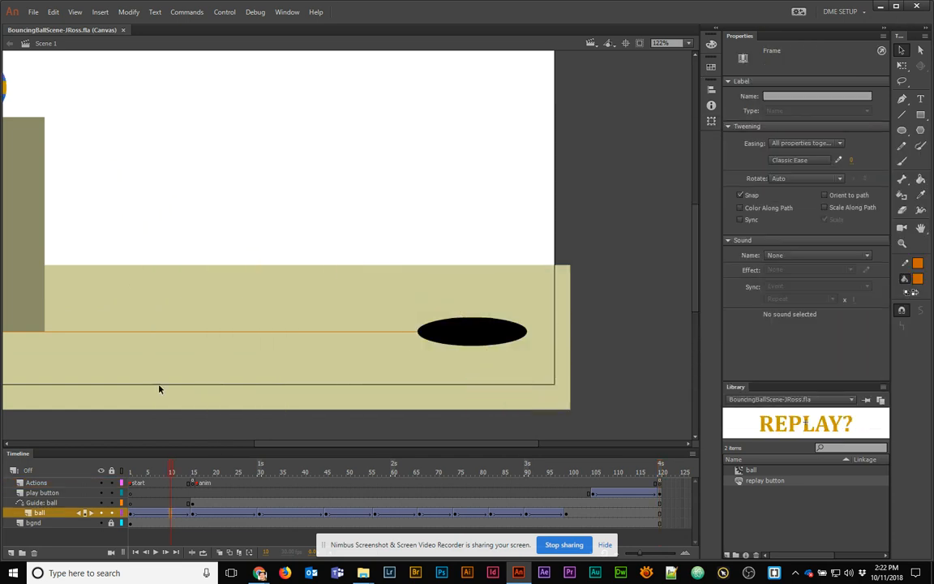
left_click(227, 513)
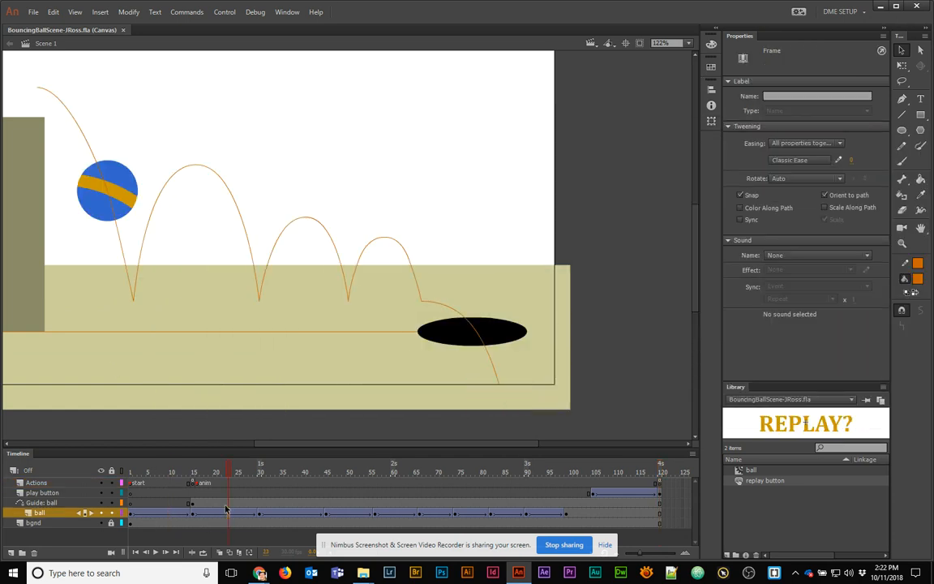
left_click(163, 514)
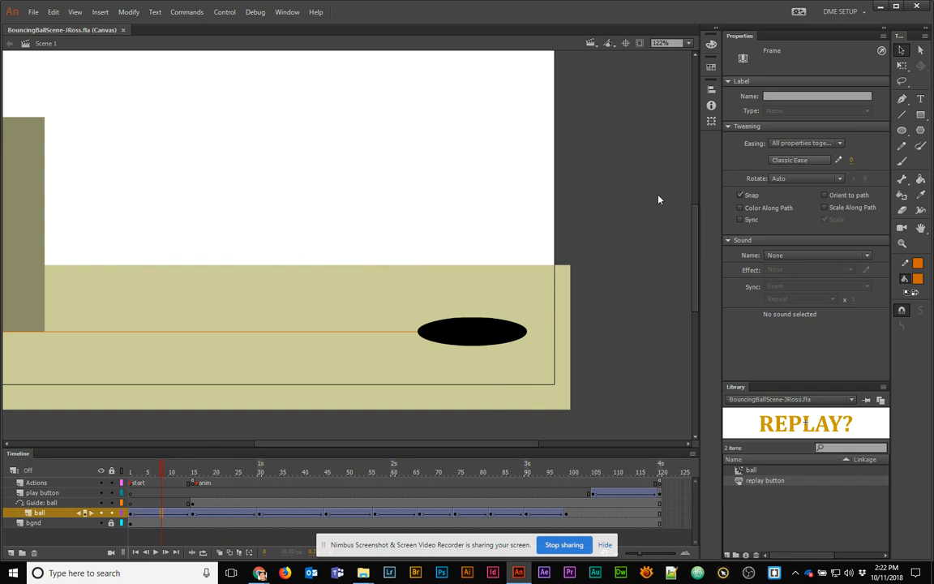
left_click_drag(312, 193, 579, 272)
left_click(580, 273)
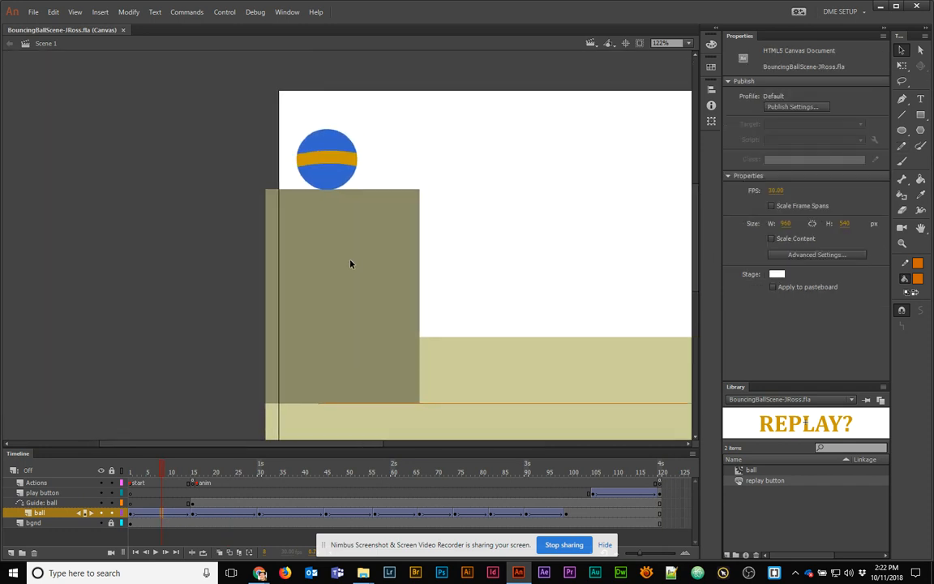
left_click(172, 513)
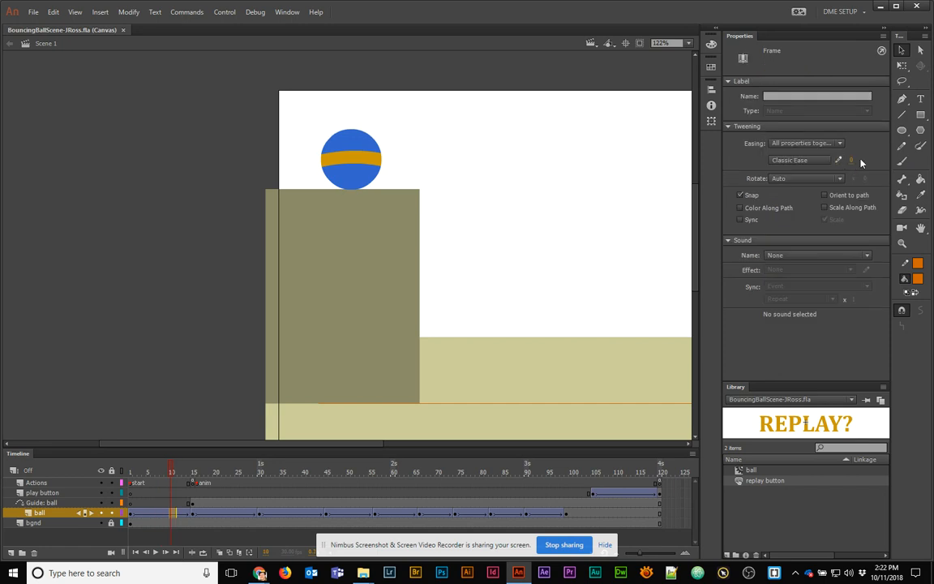
left_click_drag(851, 163, 899, 160)
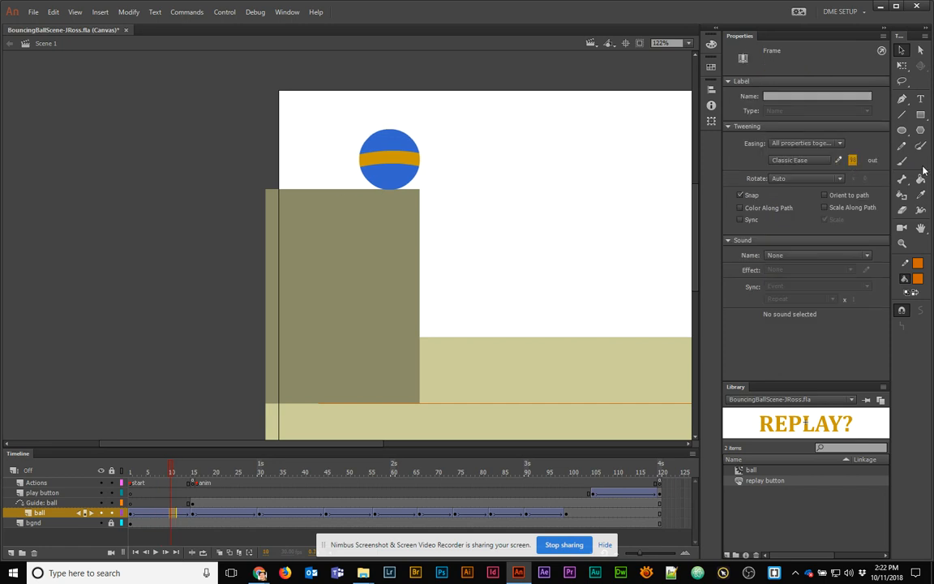
left_click_drag(129, 472, 177, 482)
left_click(175, 513)
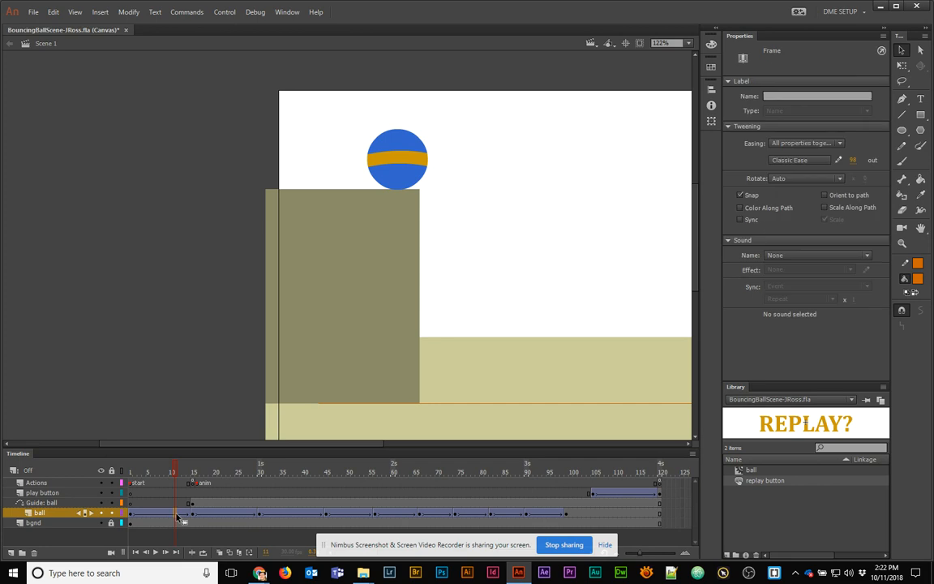
Try the Elastic ease-in preset on the ball's opening tween and preview it
left_click(838, 162)
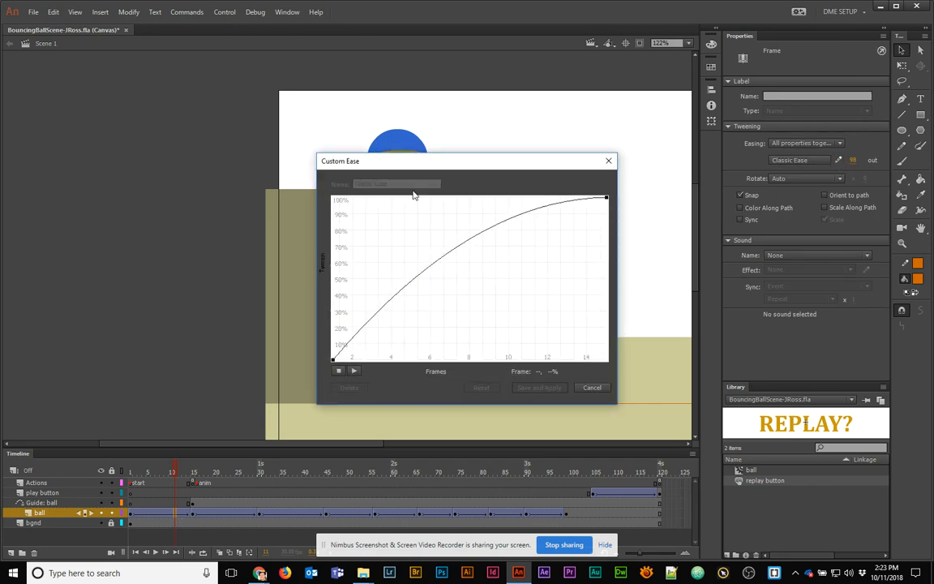
left_click(608, 160)
left_click(791, 161)
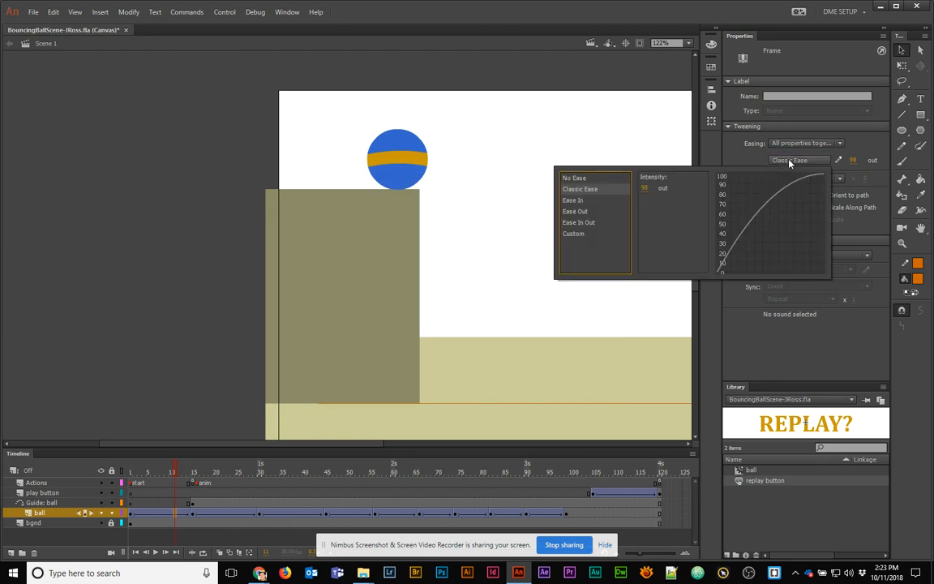
left_click(573, 203)
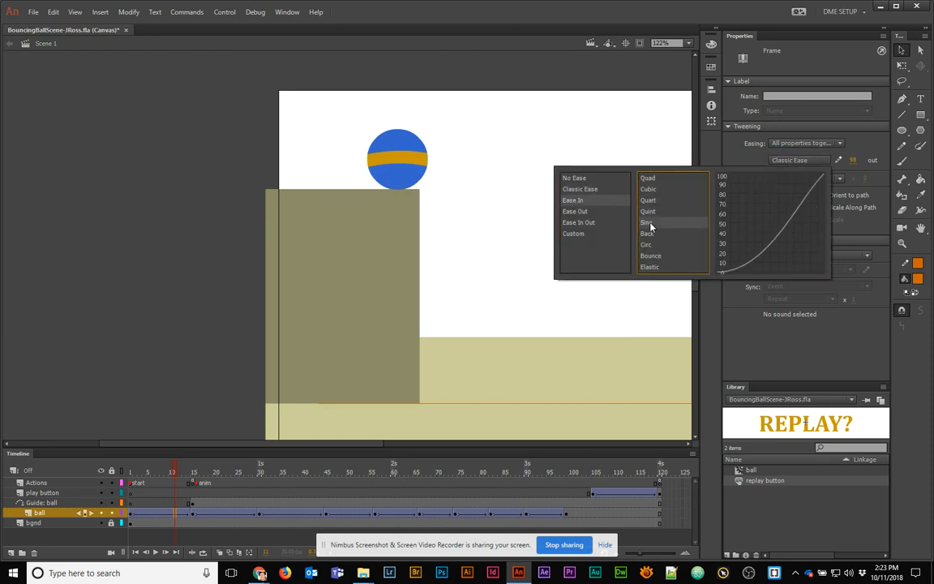
double_click(649, 268)
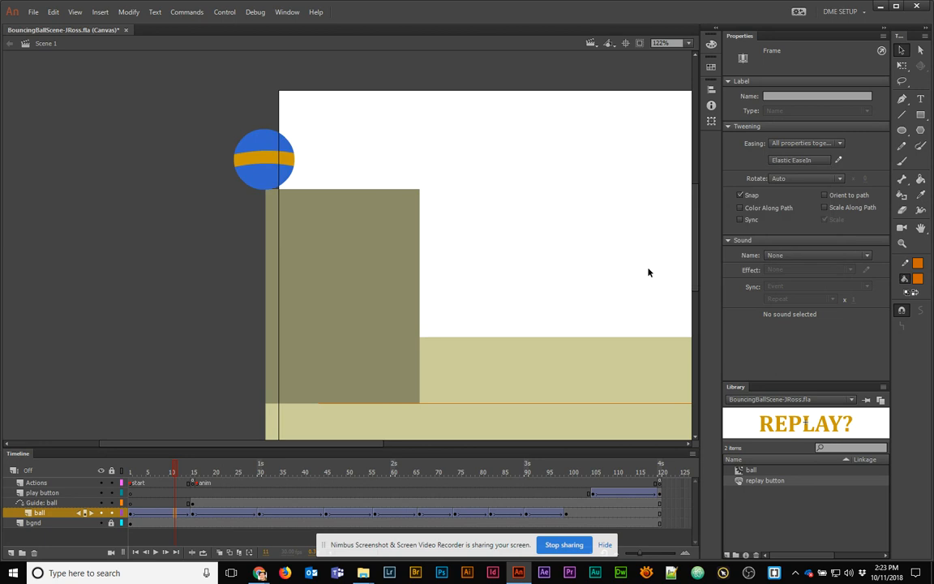
mouse_move(176, 473)
left_mouse_down()
mouse_move(153, 473)
mouse_move(217, 474)
mouse_move(166, 474)
mouse_move(189, 475)
left_mouse_up()
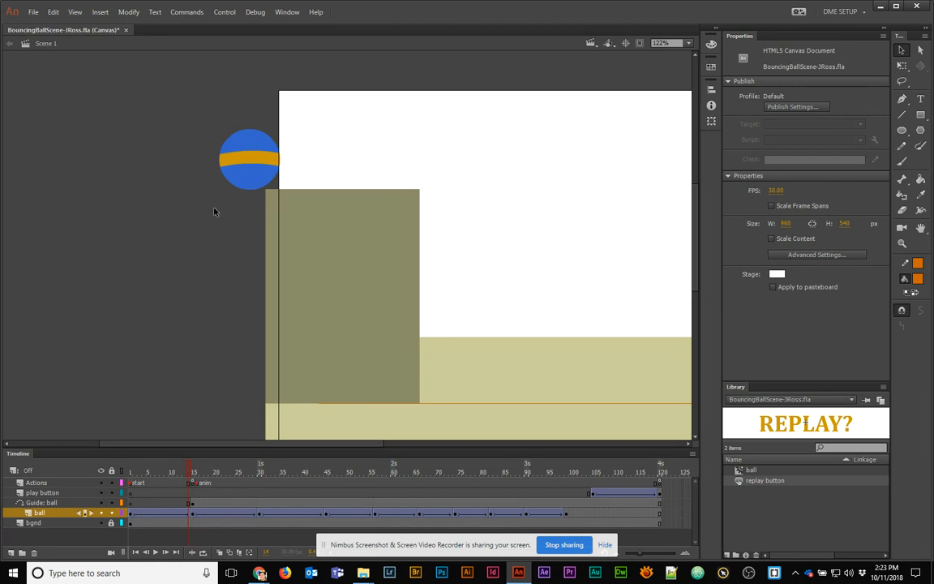
Switch the opening tween to the Bounce ease-in preset and preview it
left_click(168, 513)
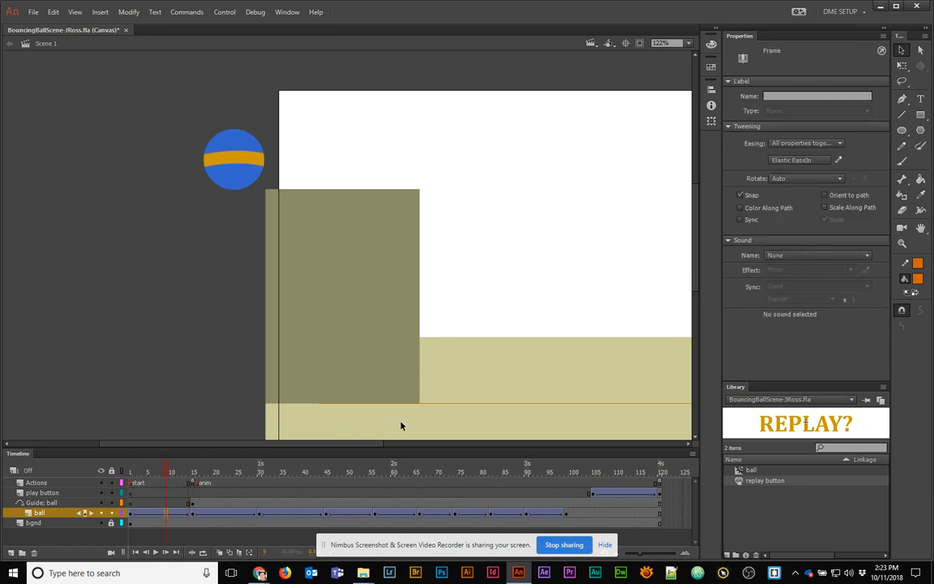
left_click(802, 160)
left_click(802, 160)
left_click(802, 161)
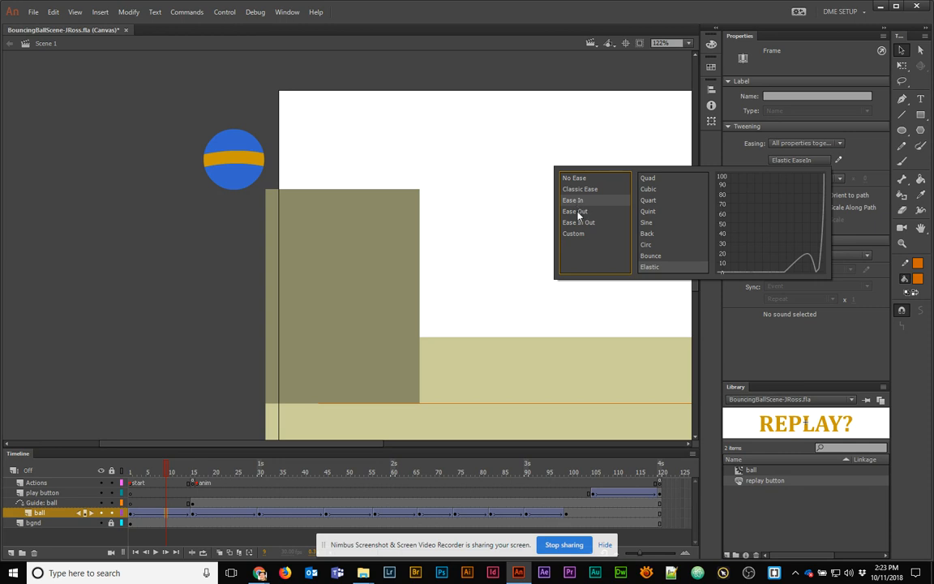
left_click(649, 257)
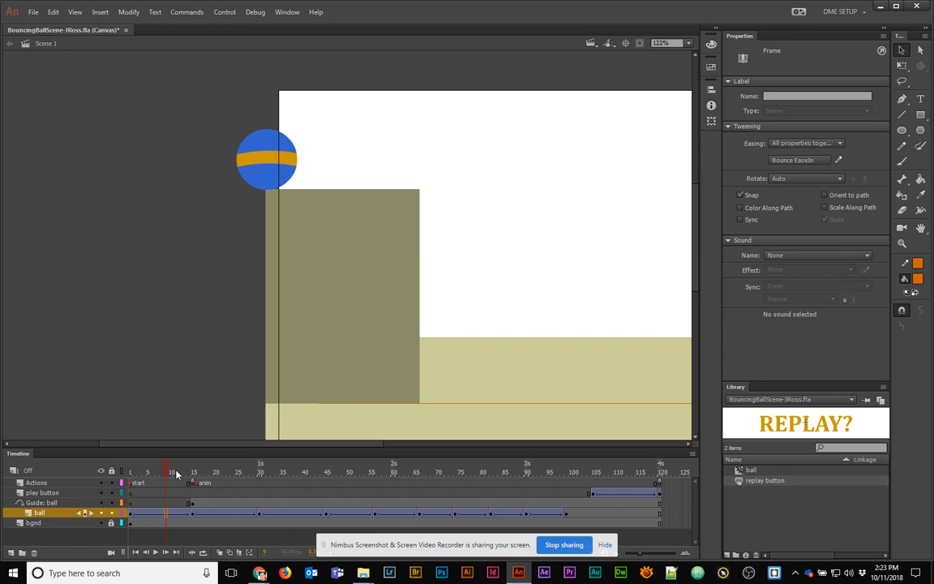
mouse_move(164, 472)
left_mouse_down()
mouse_move(124, 473)
mouse_move(194, 472)
mouse_move(171, 473)
left_mouse_up()
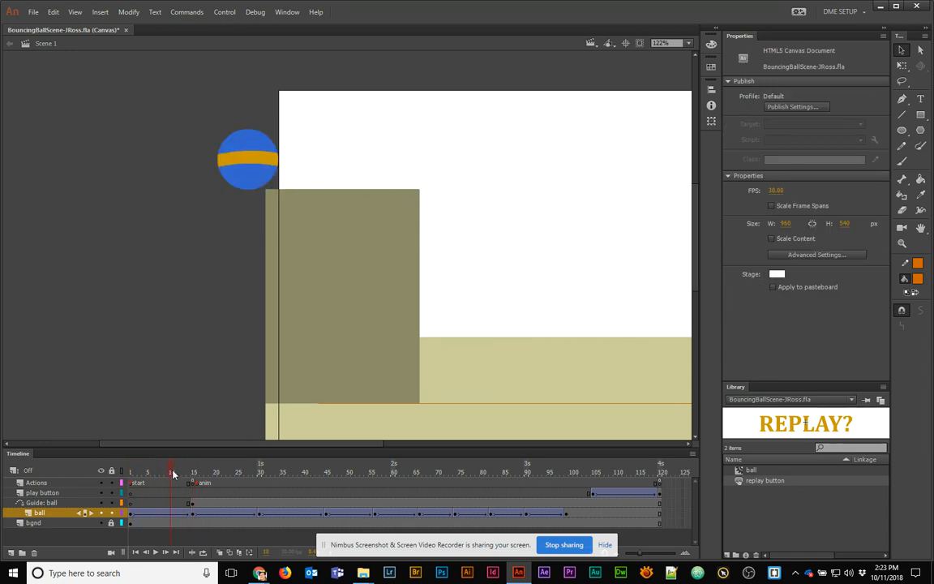
Replace the Bounce ease-in with Classic Ease at 100 out and preview the first frames
left_click(170, 513)
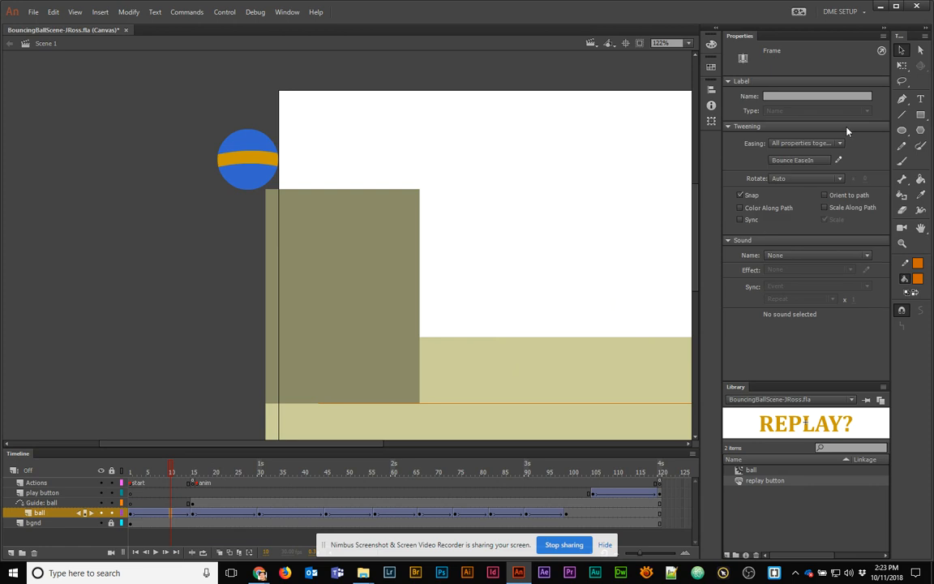
left_click(798, 161)
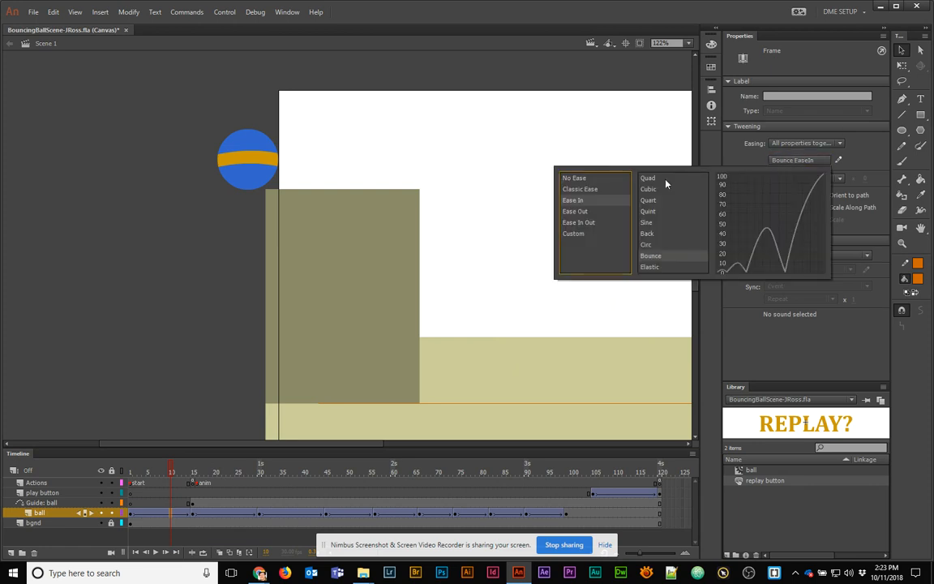
left_click(588, 191)
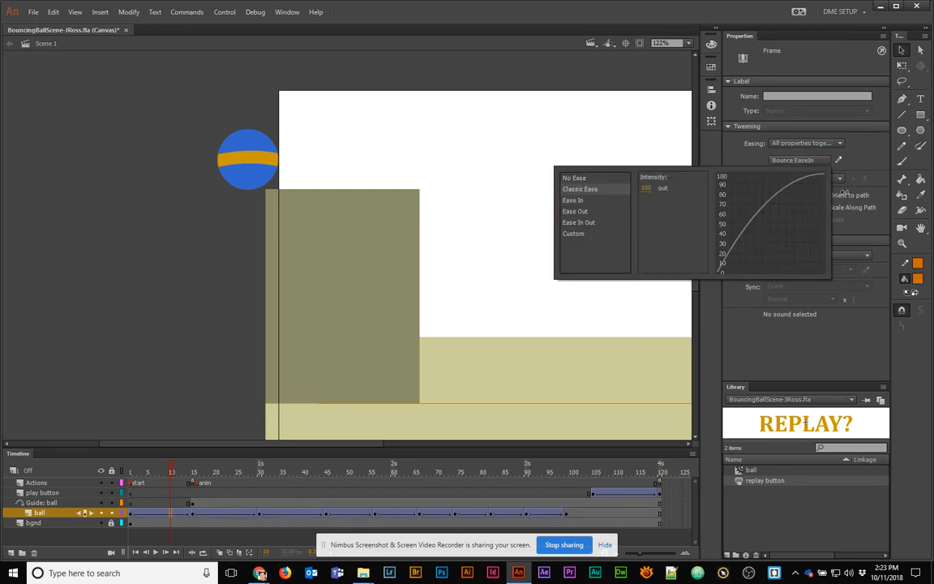
left_click(172, 465)
left_click_drag(136, 470, 193, 473)
Set the ball tweens at frames 23, 34 and 49 to Classic Ease -100, 100 and -100
left_click(215, 515)
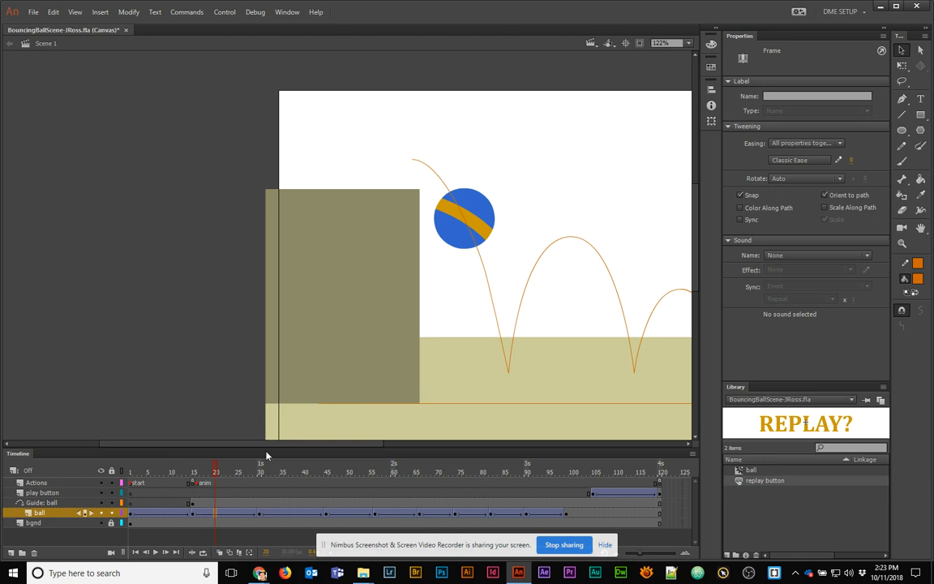
left_click(227, 523)
left_click(231, 514)
left_click_drag(851, 159, 526, 181)
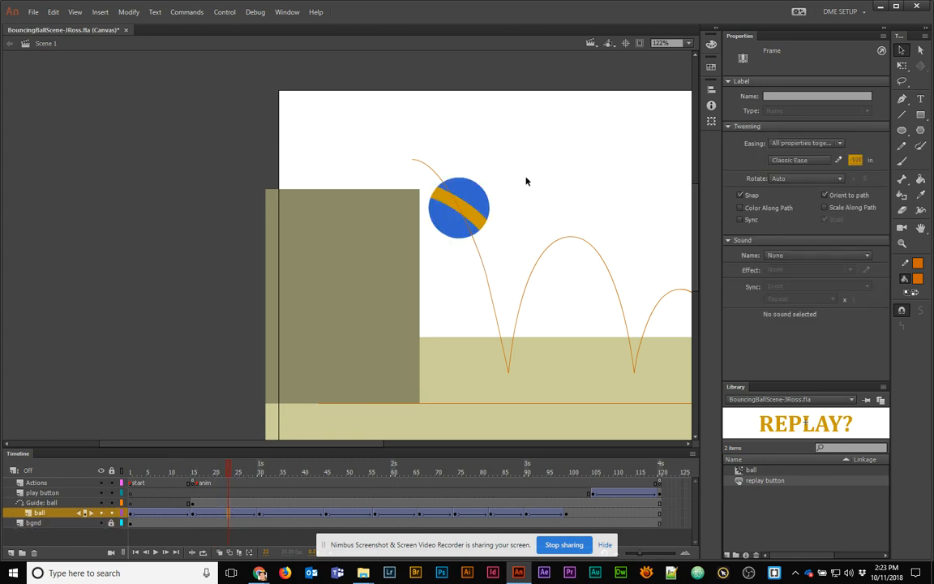
left_click(278, 513)
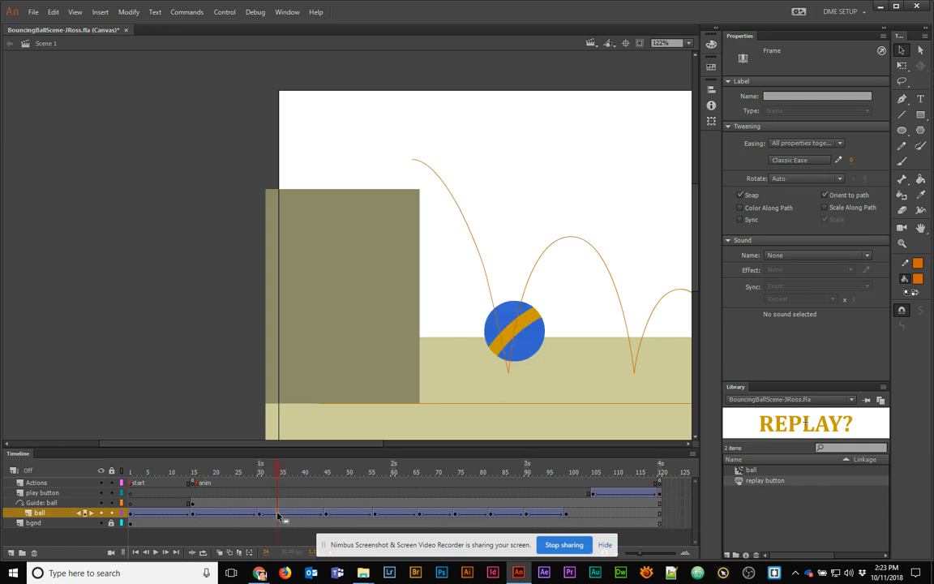
left_click(850, 160)
type("100")
key("Return")
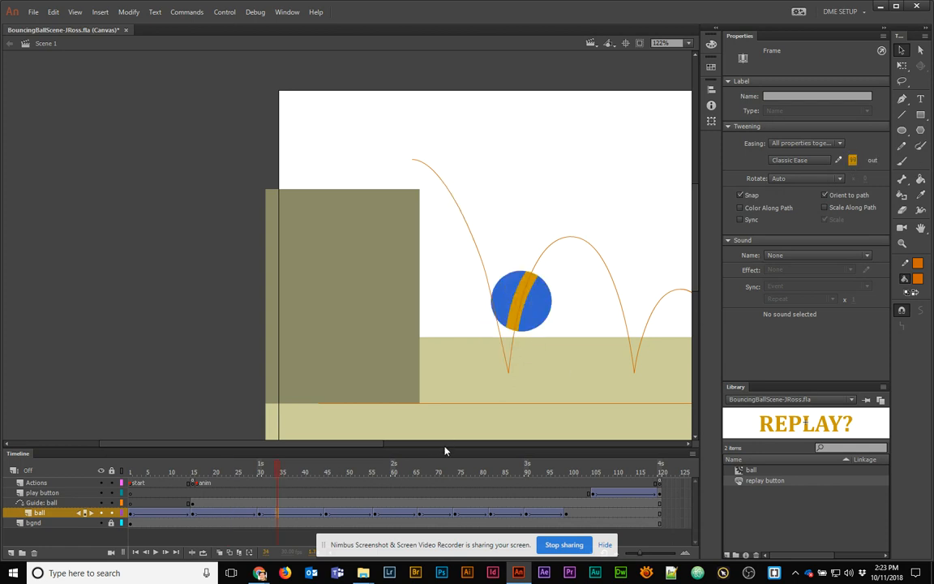
left_click(344, 514)
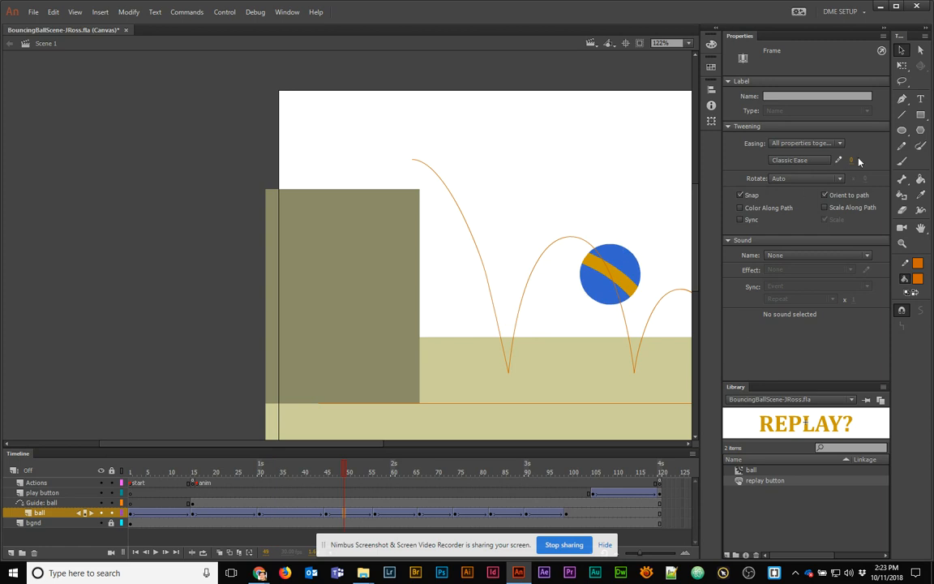
left_click_drag(851, 162, 563, 182)
Test the movie in Chrome, watch the ball drop and REPLAY? appear, then minimize Chrome
key("ctrl+Return")
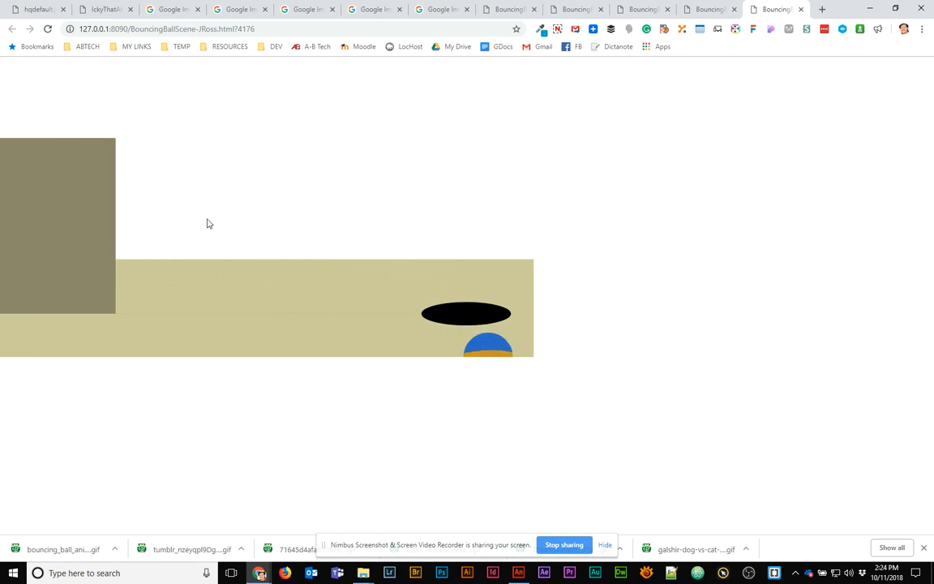
left_click(872, 11)
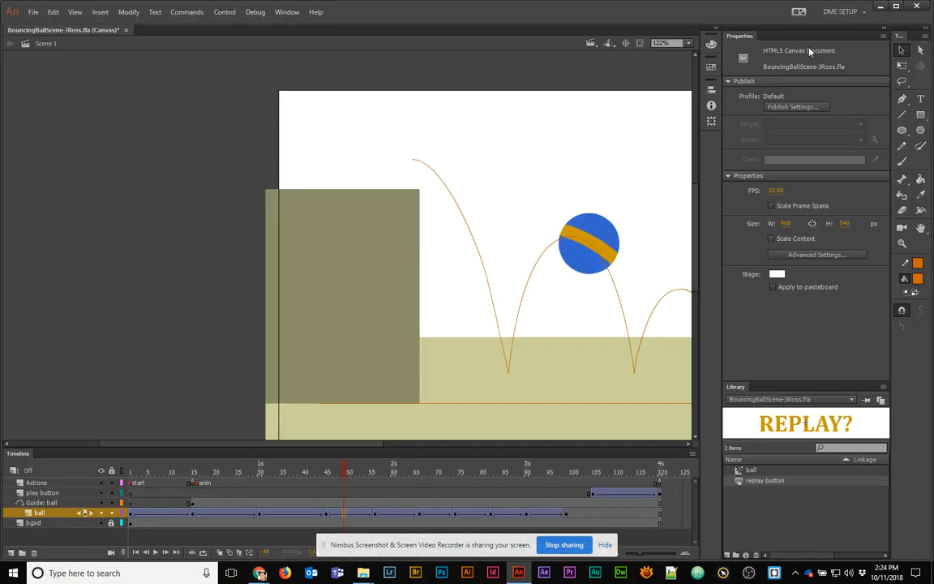
Insert frames around frame 37 across all layers with F5, then remove some with Shift+F5
left_click(328, 519)
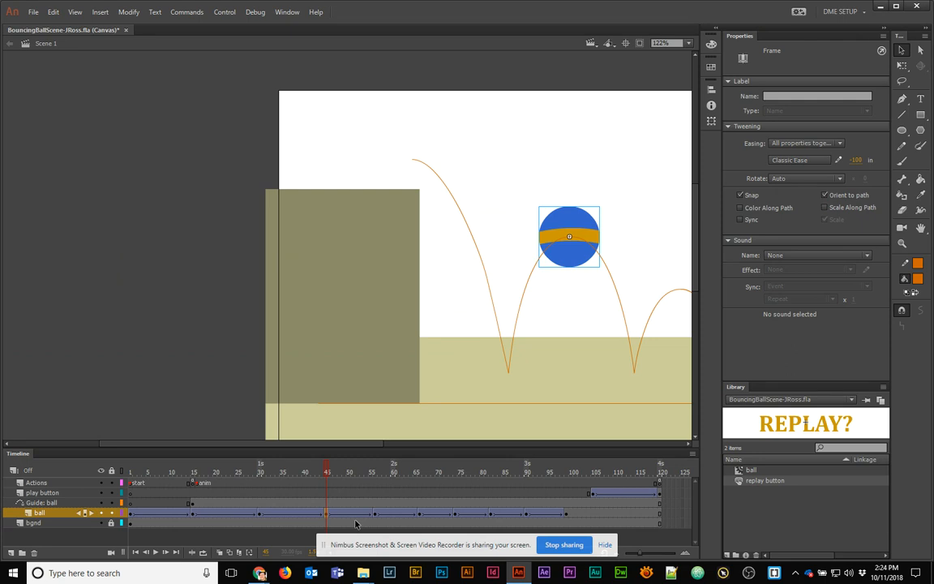
left_click(291, 472)
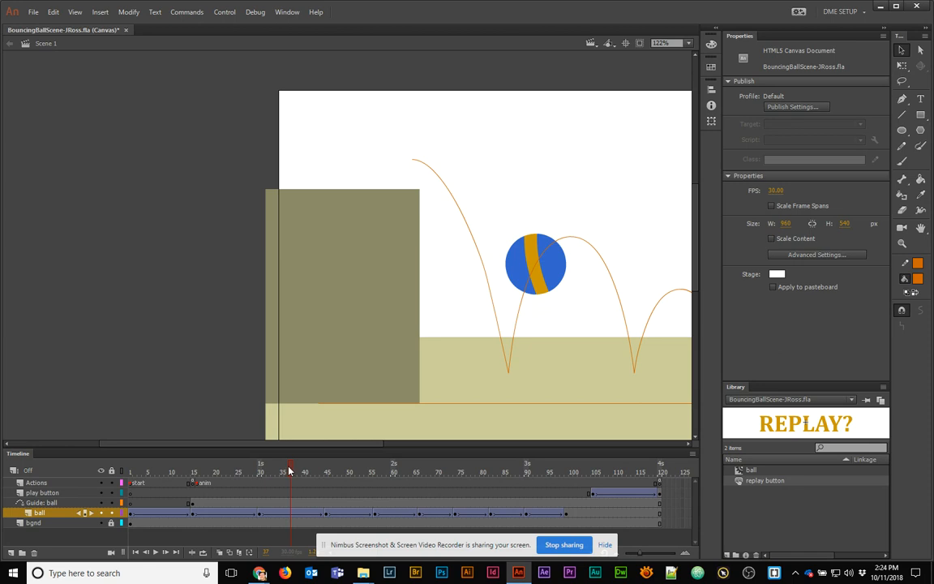
mouse_move(289, 471)
left_mouse_down()
mouse_move(305, 488)
mouse_move(301, 500)
mouse_move(301, 474)
mouse_move(279, 477)
mouse_move(328, 477)
mouse_move(300, 477)
left_mouse_up()
left_click(300, 495)
key("F5")
key("F5")
key("F5")
key("F5")
key("F5")
key("F5")
key("F5")
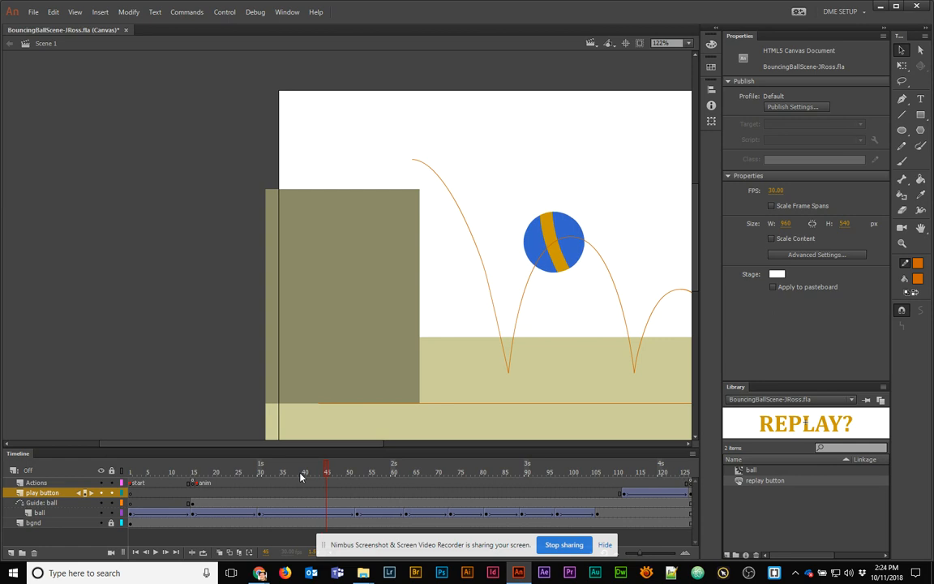
key("shift+F5")
key("shift+F5")
key("shift+F5")
key("shift+F5")
key("shift+F5")
key("shift+F5")
key("shift+F5")
key("shift+F5")
key("shift+F5")
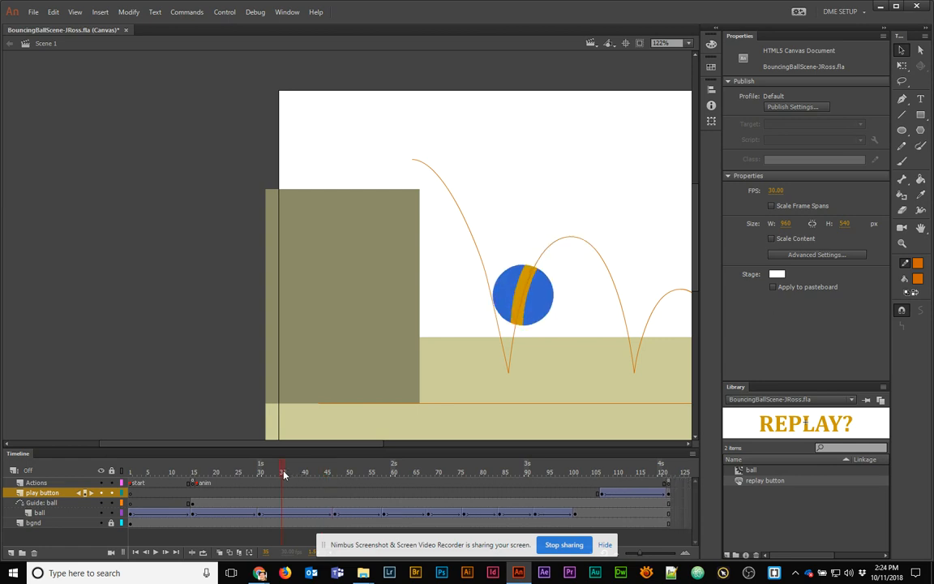
Scrub through the bounce and the end of the animation to check the new timing
left_click_drag(284, 473, 218, 493)
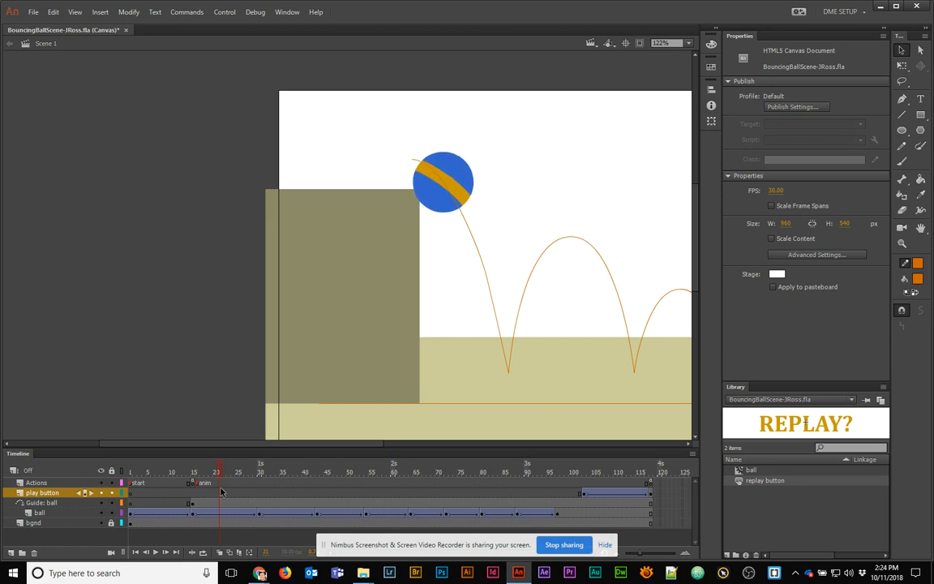
left_click_drag(619, 483, 655, 483)
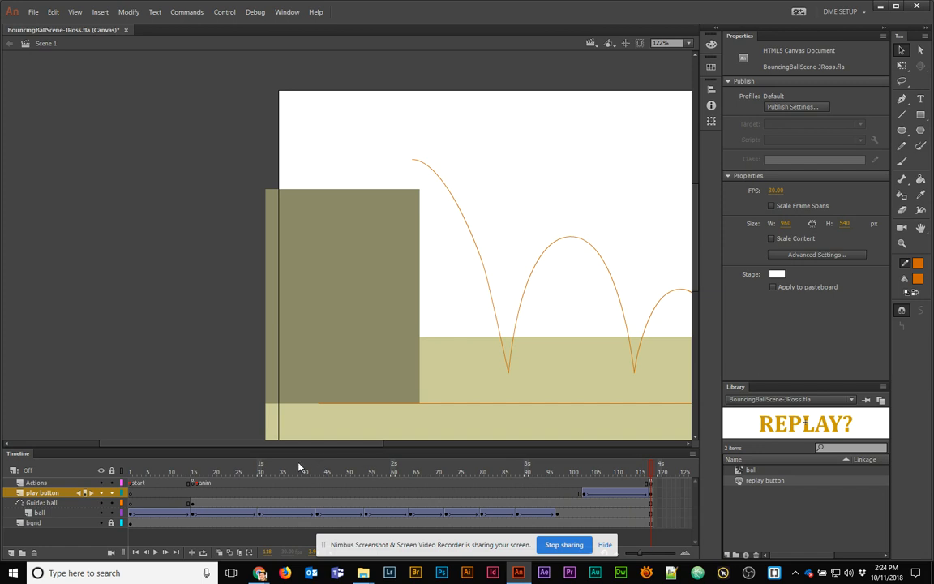
left_click(196, 485)
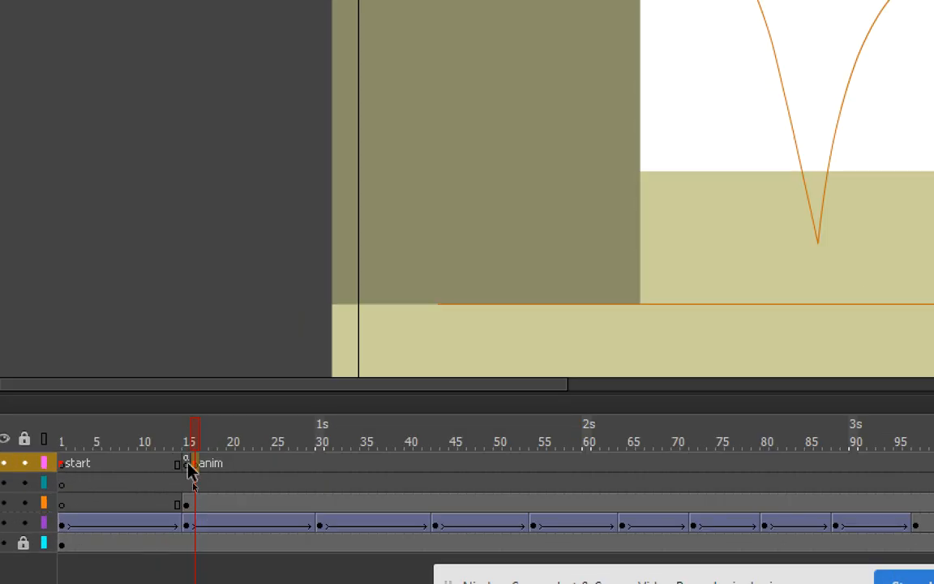
Move the anim-labelled Actions keyframe from frame 15 to 16 and check its this.stop(); script
left_click(193, 483)
left_click_drag(186, 464, 195, 464)
left_click_drag(195, 464, 195, 469)
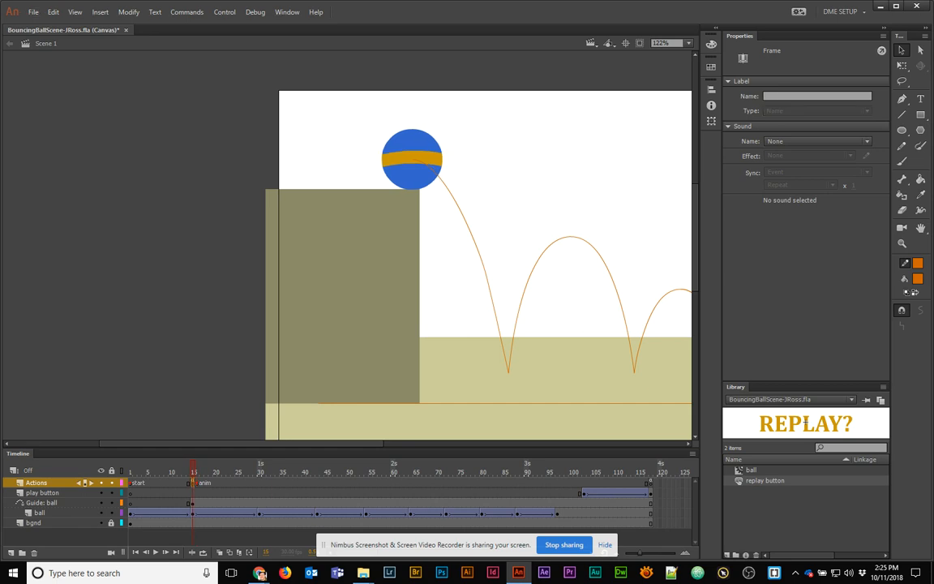
key("F9")
left_click_drag(526, 188, 416, 192)
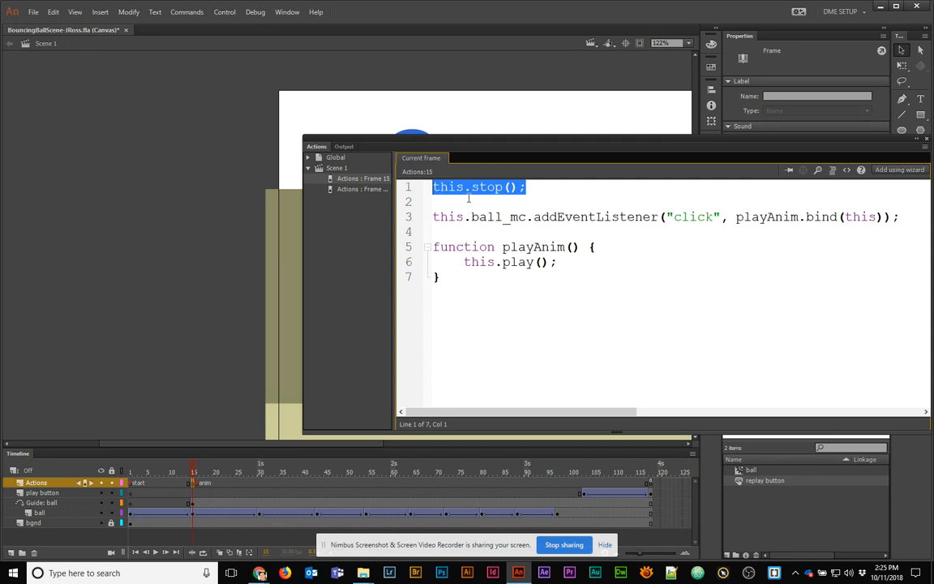
left_click_drag(474, 140, 933, 186)
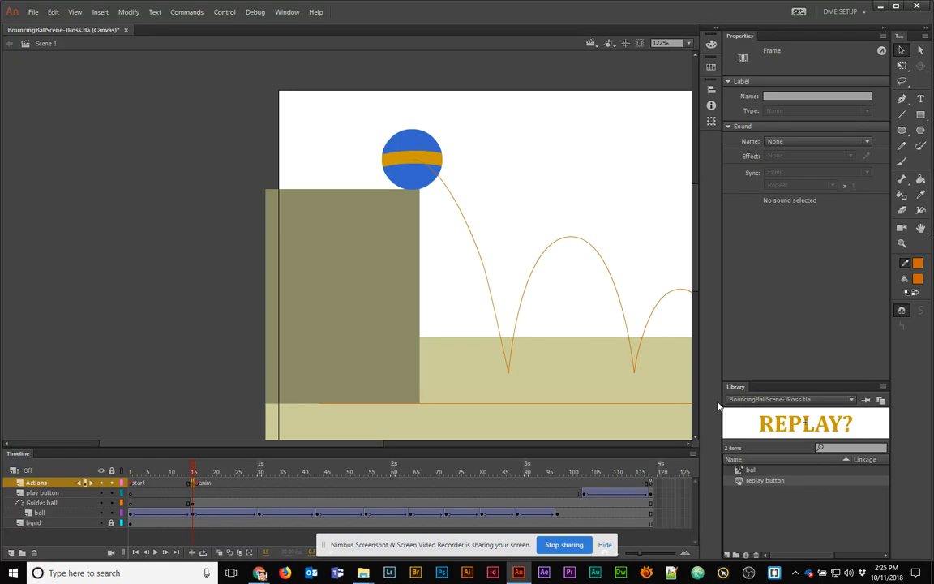
Rewind, pan to the ground and hole, and advance to where the ball rests in the hole
left_click_drag(394, 473, 116, 482)
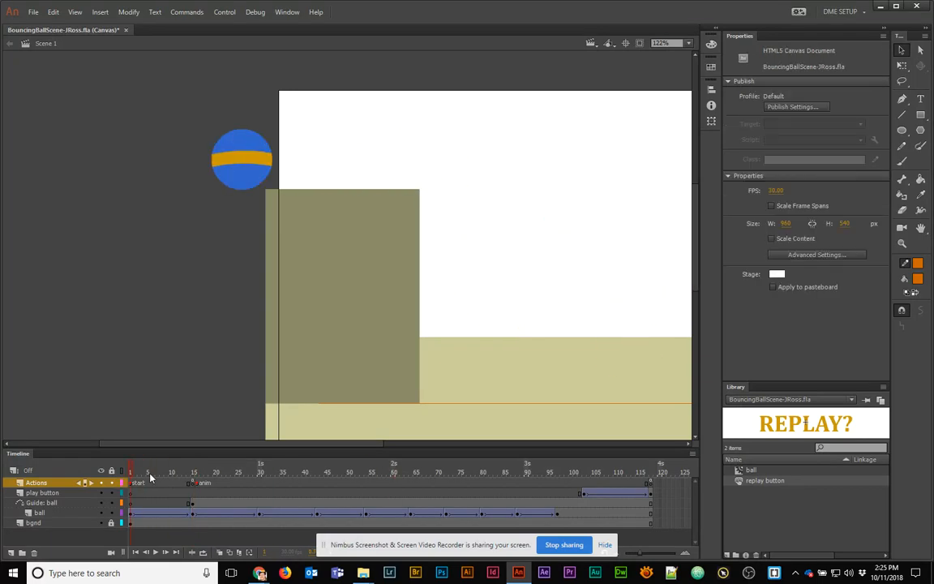
left_click_drag(509, 388, 235, 217)
left_click_drag(519, 475, 559, 467)
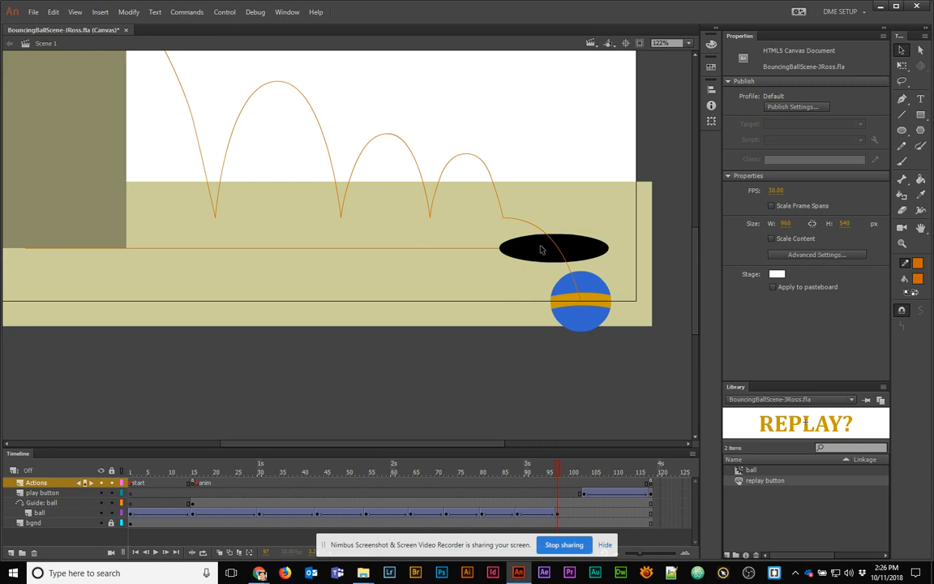
Duplicate the bgnd layer and hide the original bgnd
left_click(102, 525)
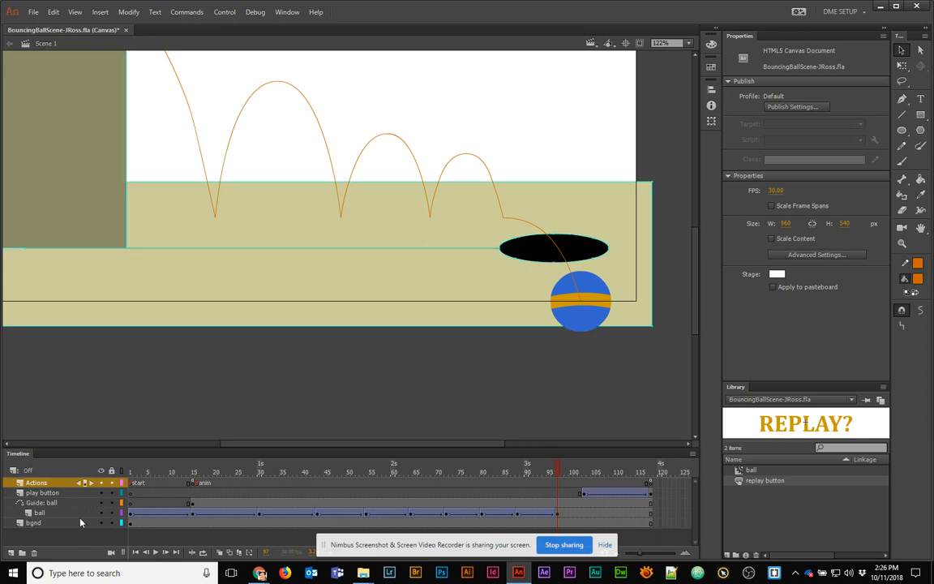
left_click(38, 524)
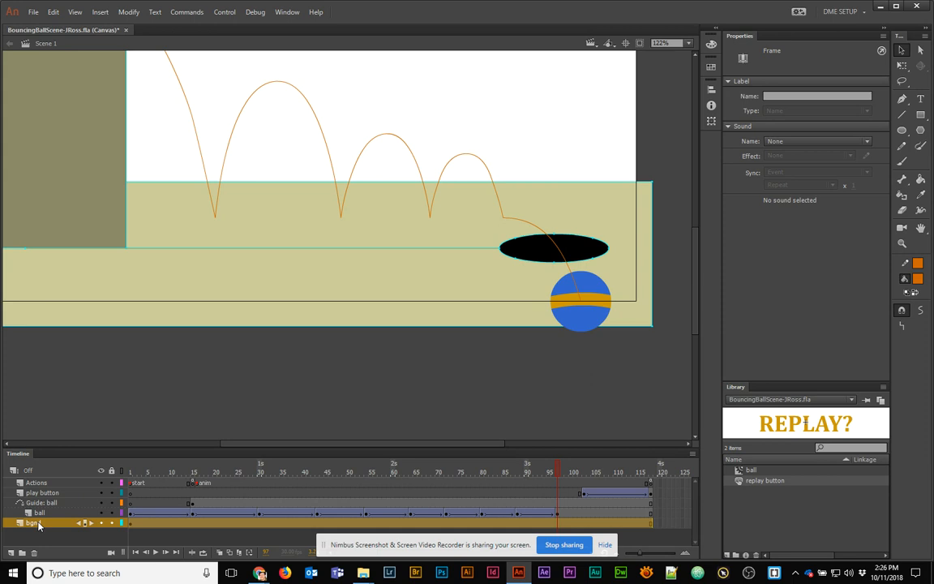
right_click(38, 524)
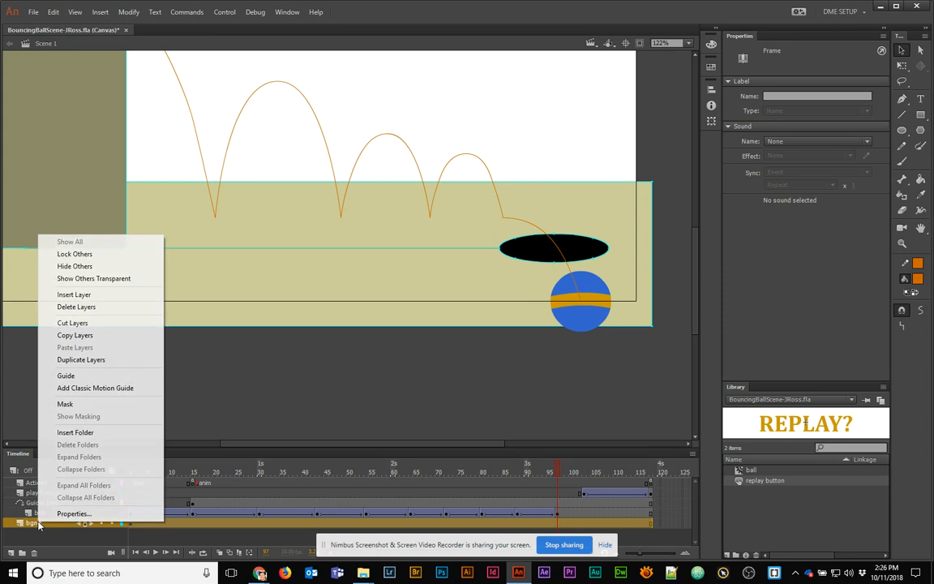
left_click(93, 360)
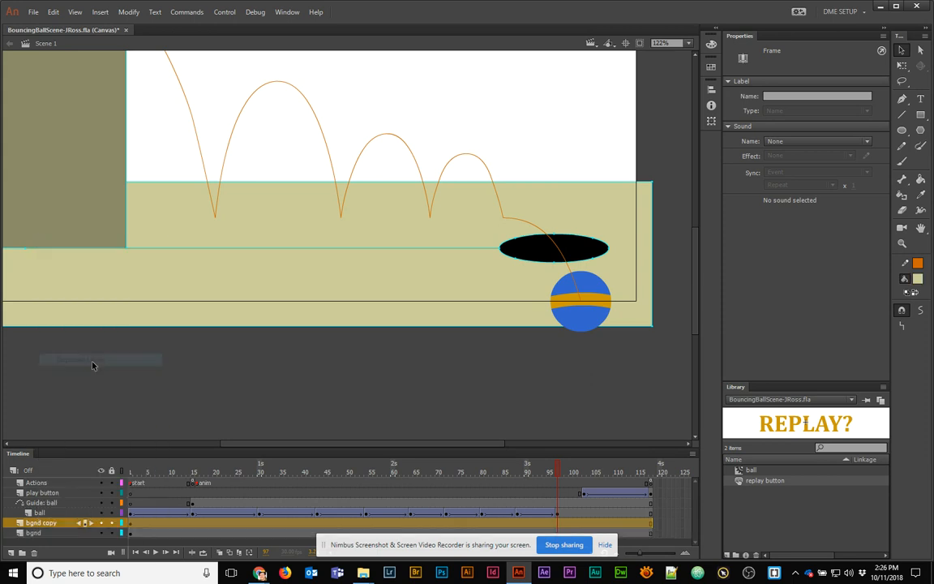
left_click(101, 533)
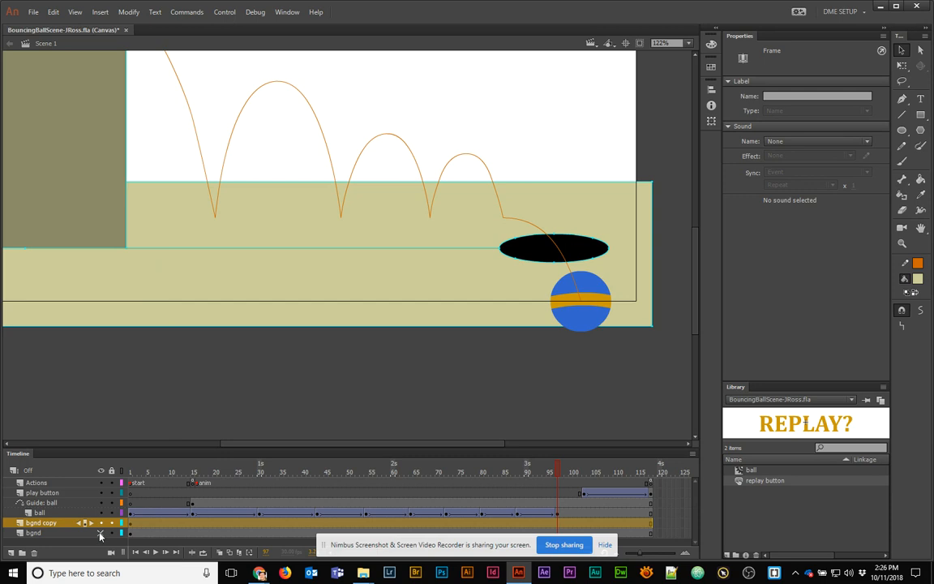
On bgnd copy, marquee-select the ground left of the hole and delete it
left_click(441, 281)
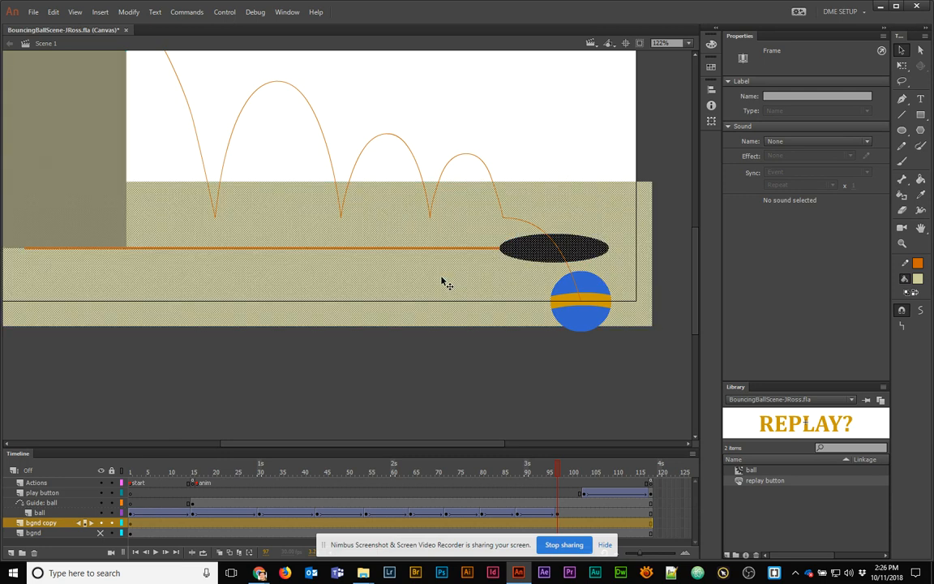
left_click(440, 354)
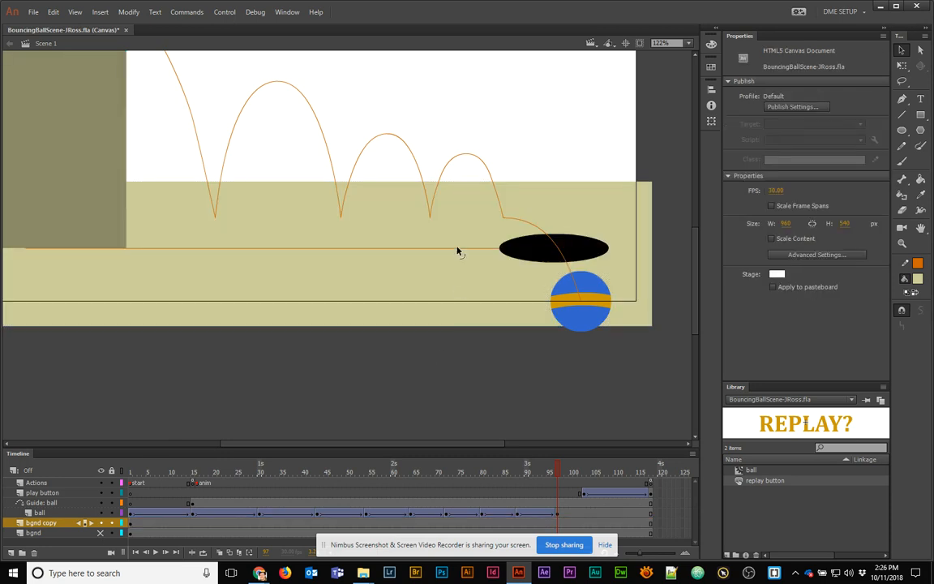
left_click(457, 250)
left_click(473, 233)
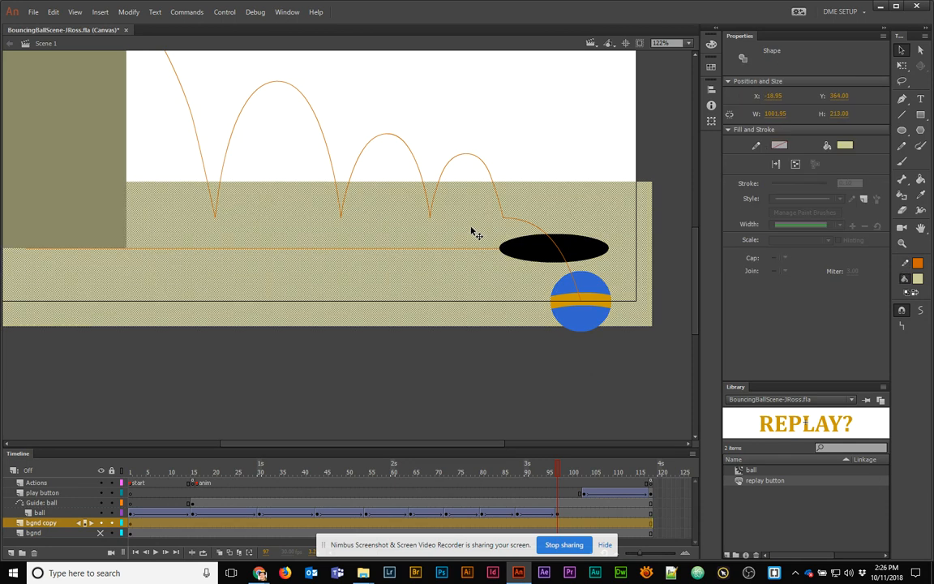
left_click(500, 158)
left_click_drag(502, 168, 2, 365)
key("Delete")
scroll(218, 286, "down", 2)
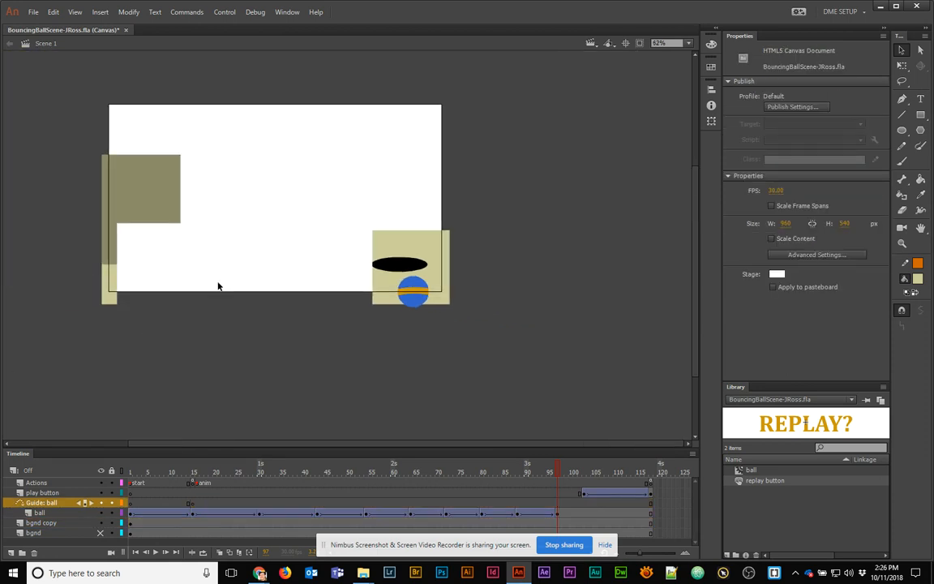
Undo the deletion, lock the guide layer, then delete the left ground and right-edge strip
key("ctrl+z")
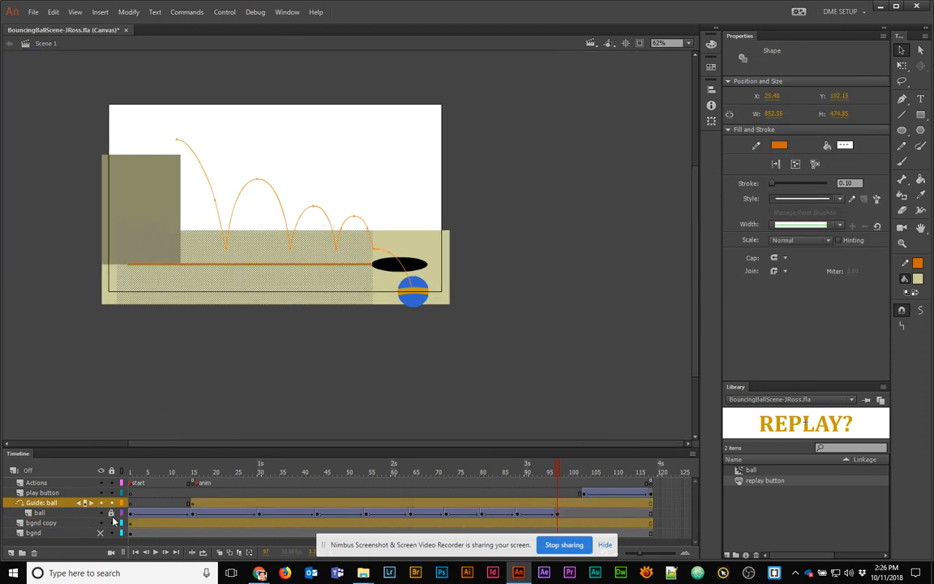
left_click(111, 503)
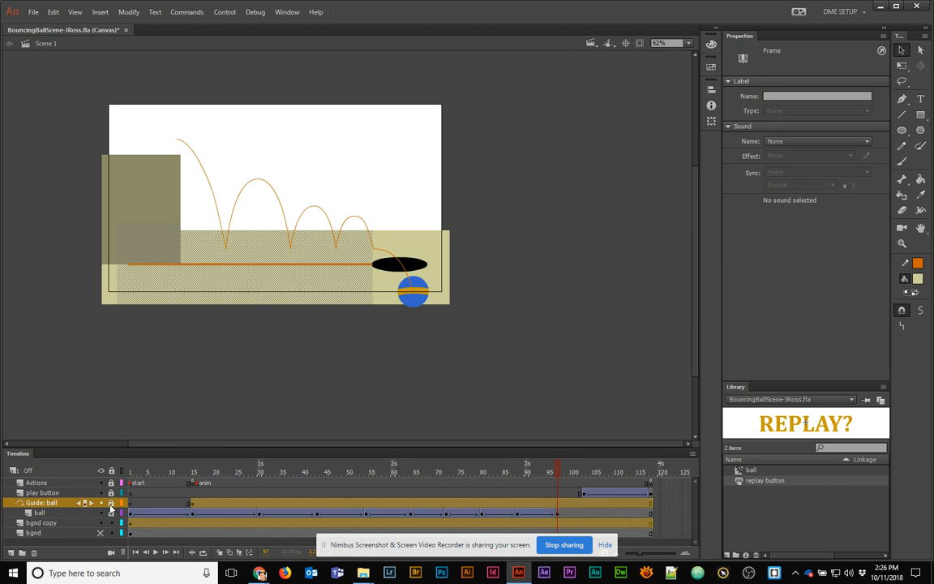
left_click(324, 355)
left_click_drag(81, 138, 369, 334)
key("Delete")
left_click_drag(493, 204, 434, 350)
key("Delete")
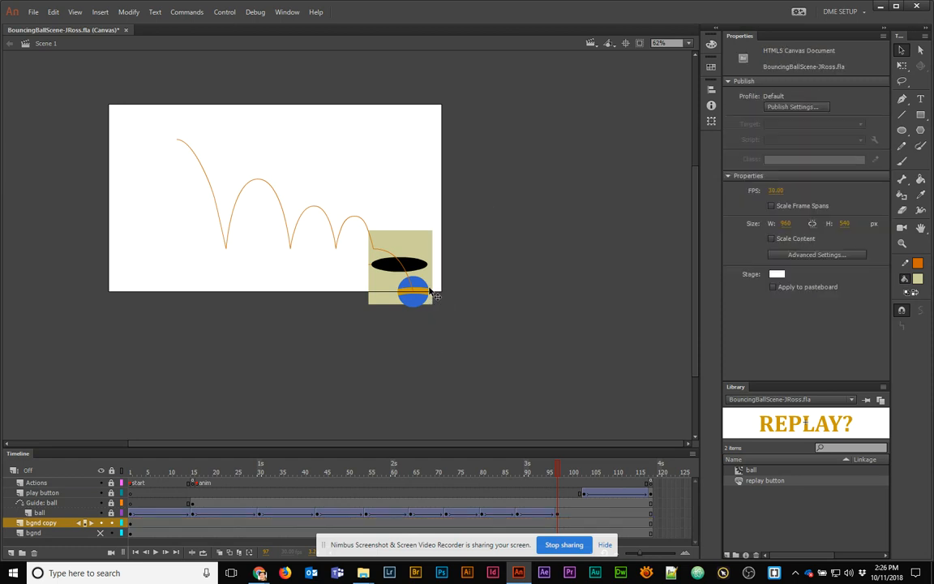
Delete the beige strip right of the hole and the thin strip on the left edge
left_click(392, 265)
left_click_drag(448, 219, 428, 354)
key("Delete")
left_click(415, 265)
left_click_drag(366, 217, 373, 318)
key("Delete")
Delete the fill above the hole and the ellipse, unhide bgnd, and move bgnd copy above the ball layers
left_click(396, 244)
key("Delete")
left_click(408, 265)
key("Delete")
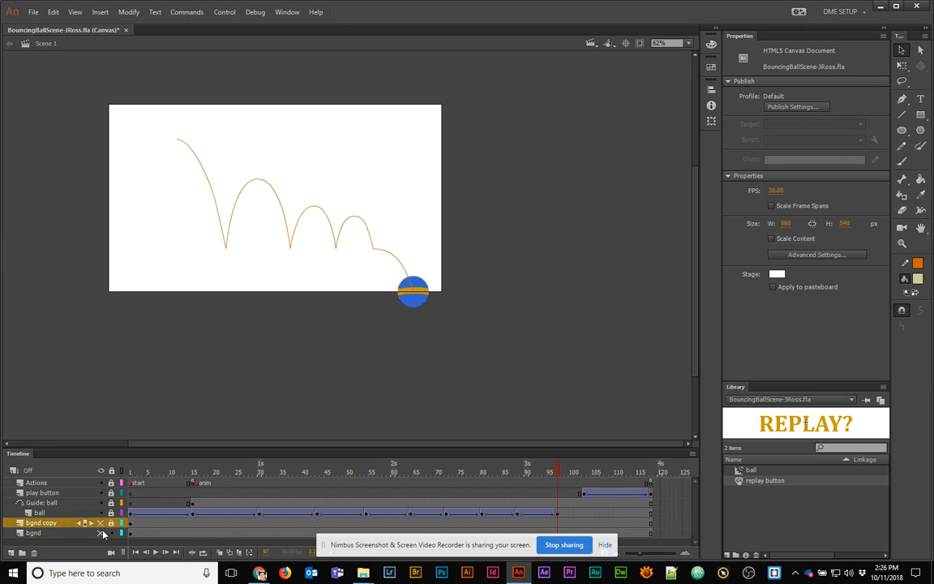
left_click(100, 532)
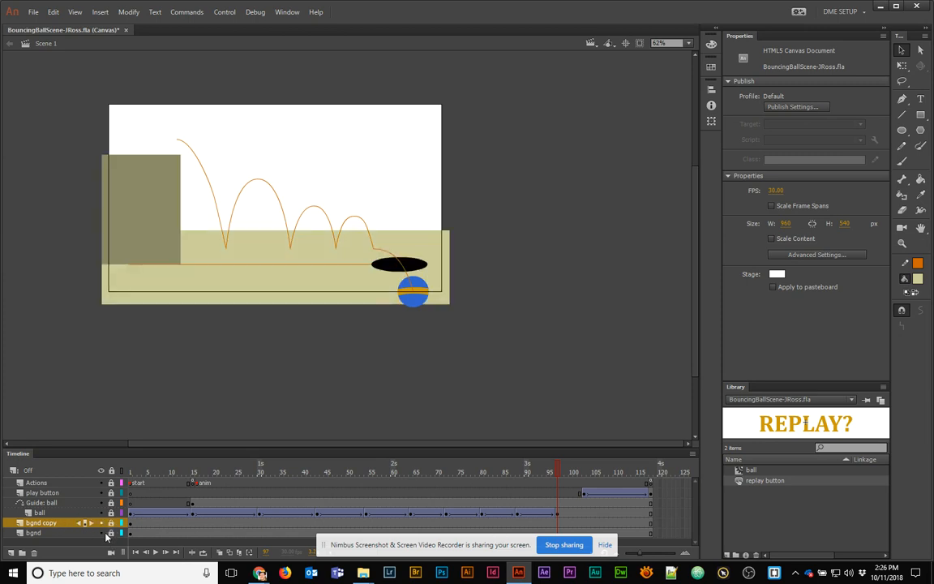
left_click_drag(54, 527, 56, 498)
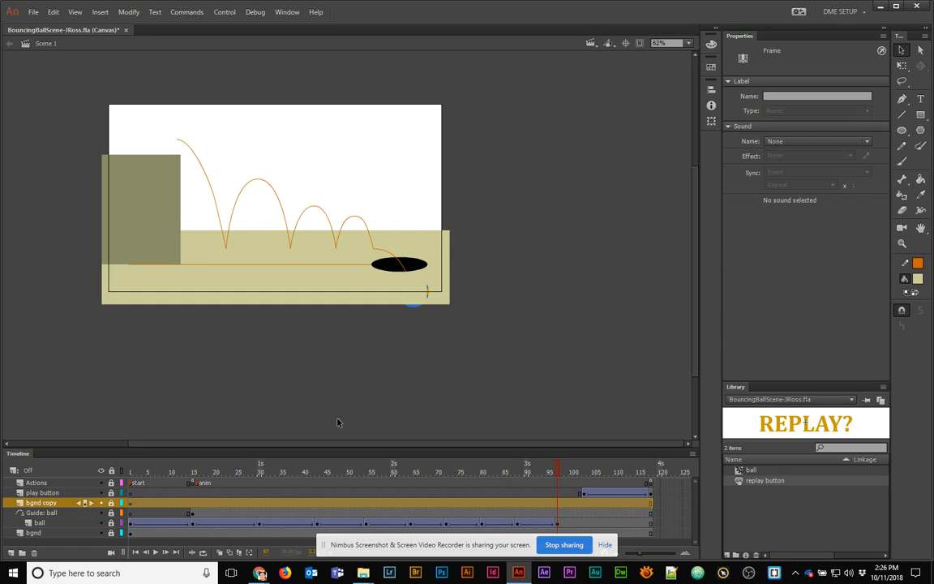
Widen the cover piece's right edge and bend its bottom into an arc below the stage
left_click_drag(387, 475, 560, 493)
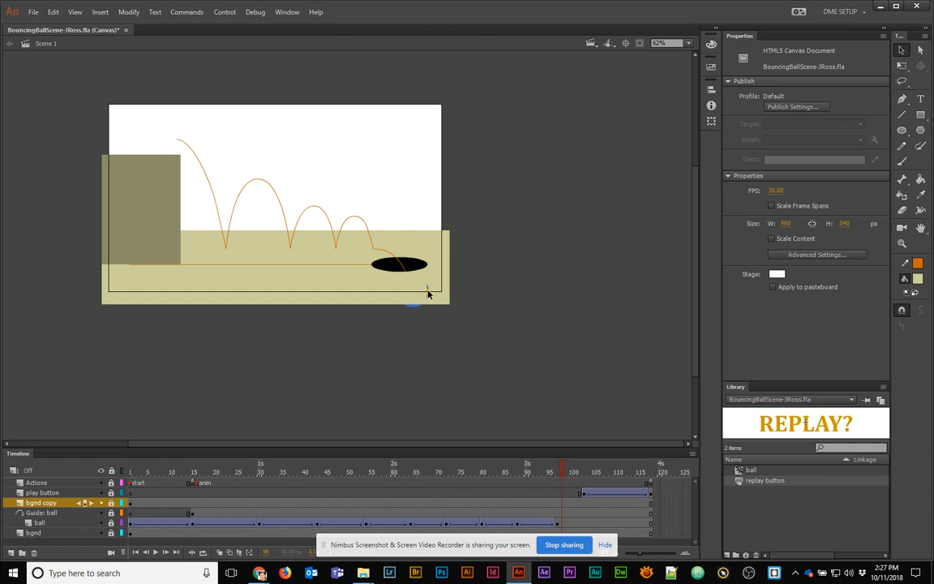
scroll(413, 294, "up", 5)
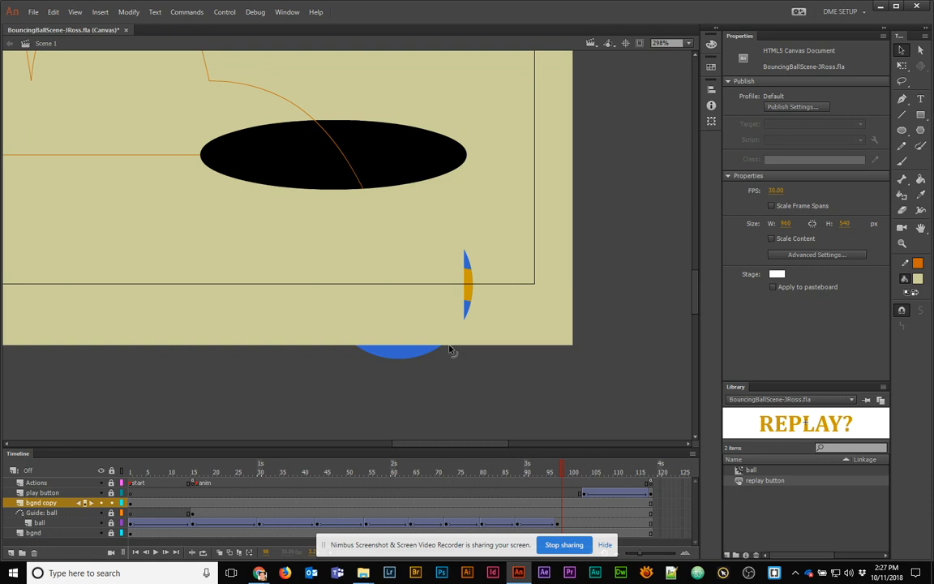
left_click(454, 304)
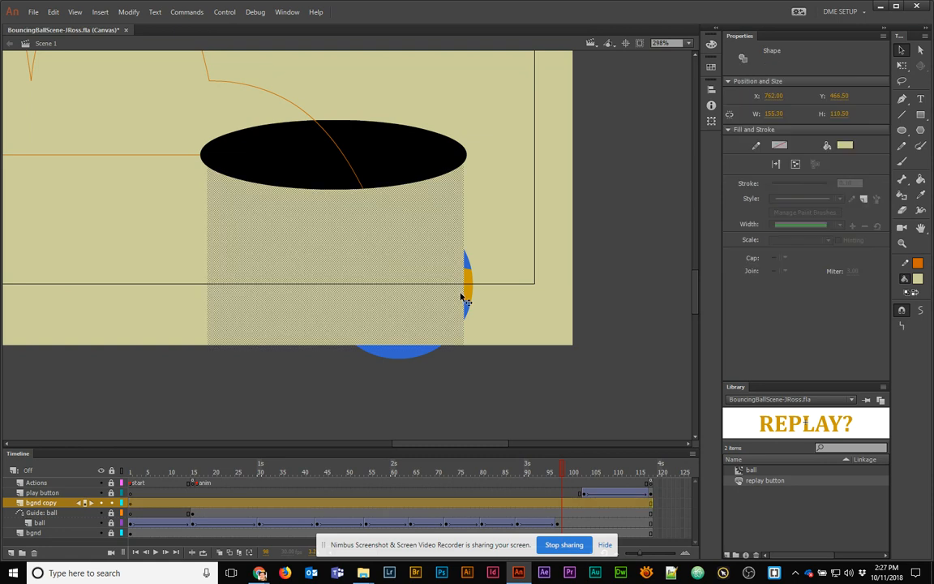
left_click(470, 369)
left_click_drag(464, 302, 495, 301)
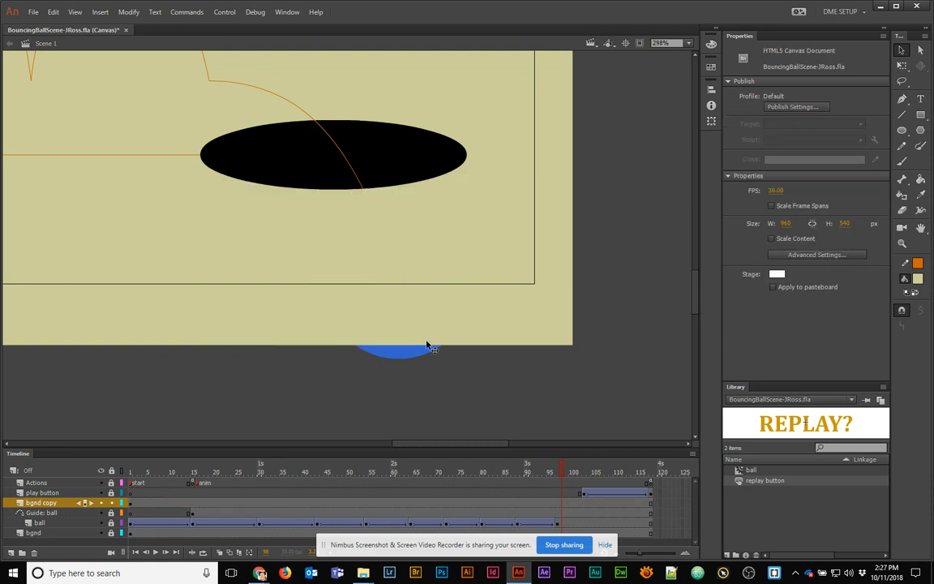
left_click_drag(427, 346, 434, 397)
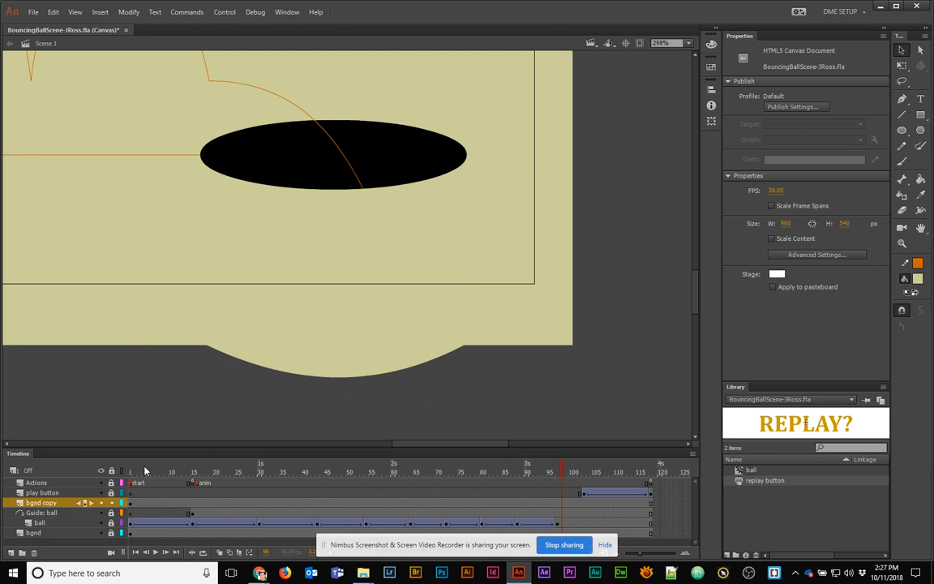
Toggle bgnd copy's visibility to confirm it hides the ball, then test the movie in the browser
left_click(101, 503)
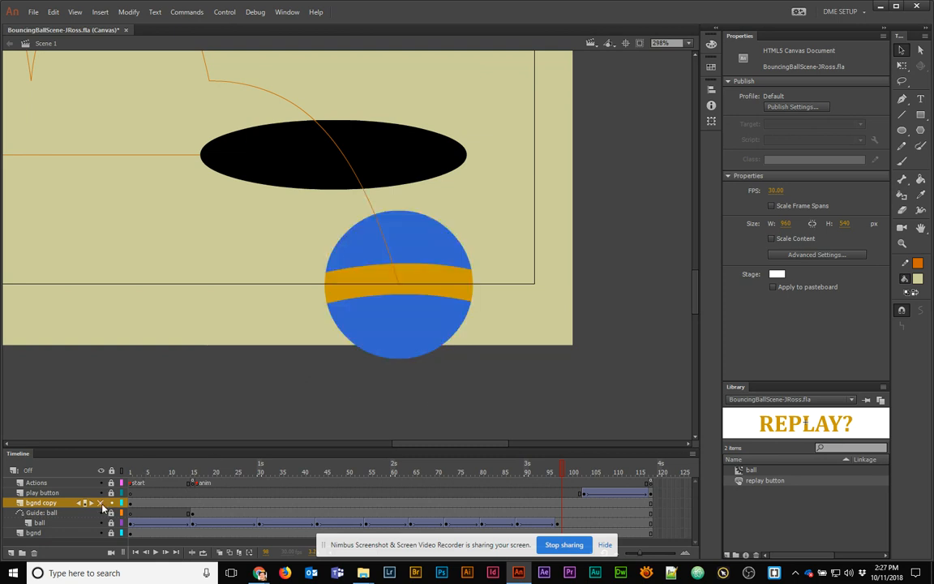
left_click(101, 503)
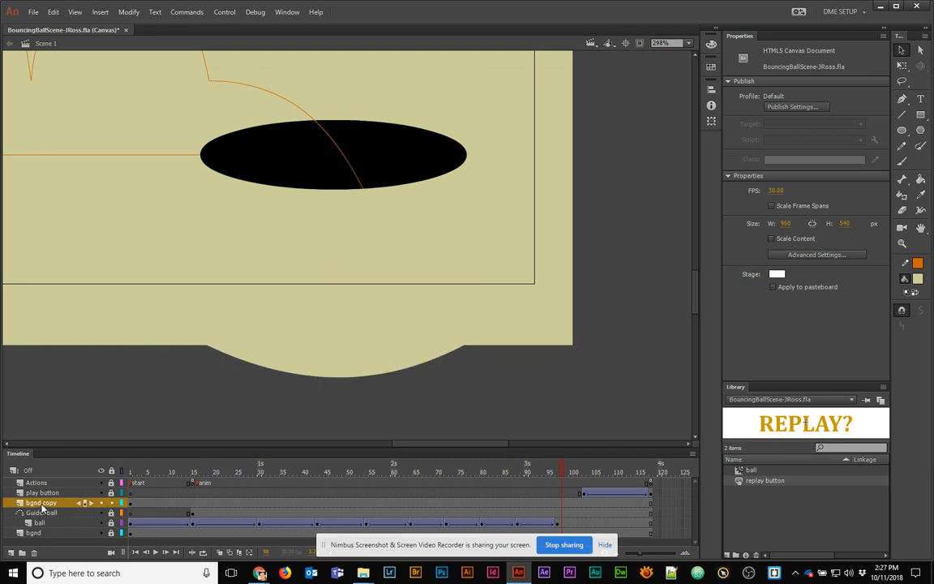
scroll(255, 288, "down", 2)
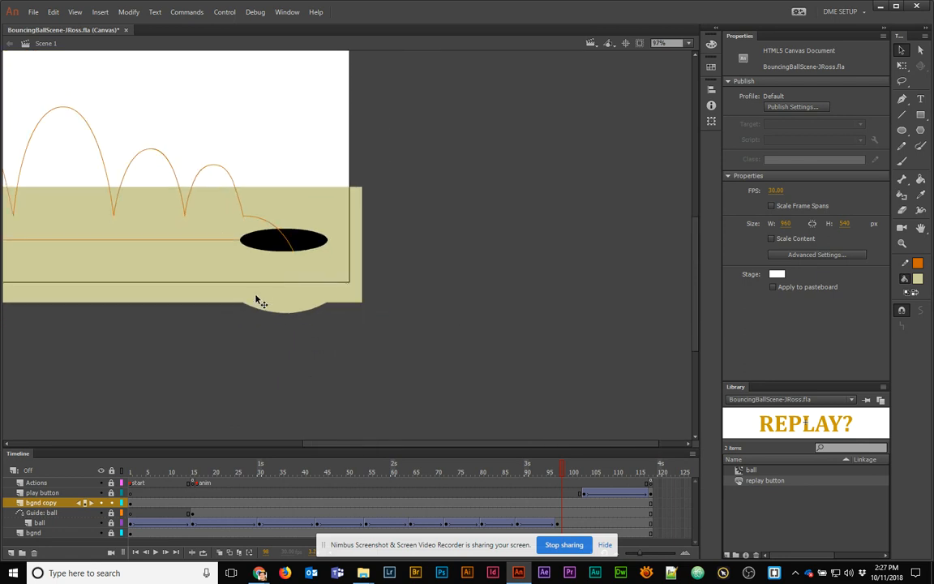
key("ctrl+Return")
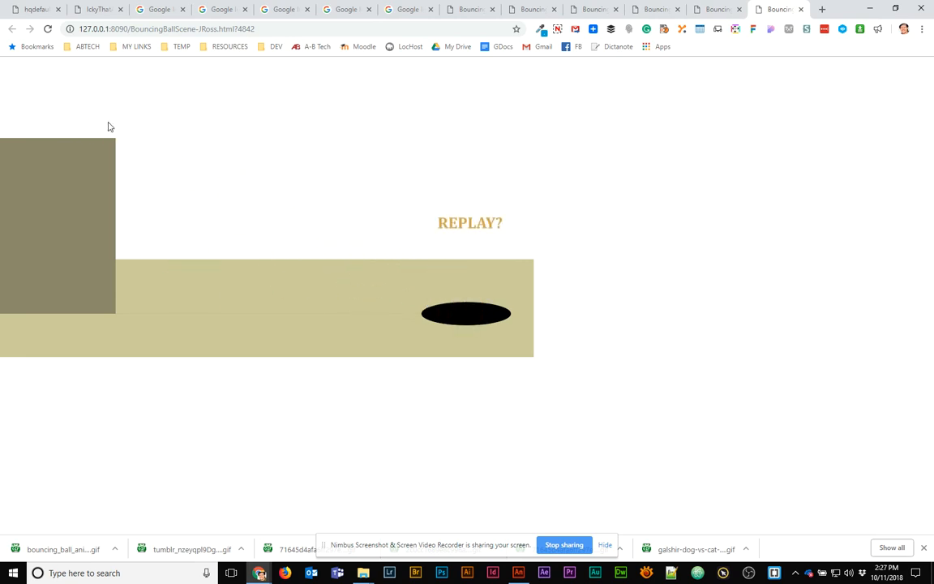
Restart the animation with REPLAY? on the test page, then minimize Chrome
left_click(466, 227)
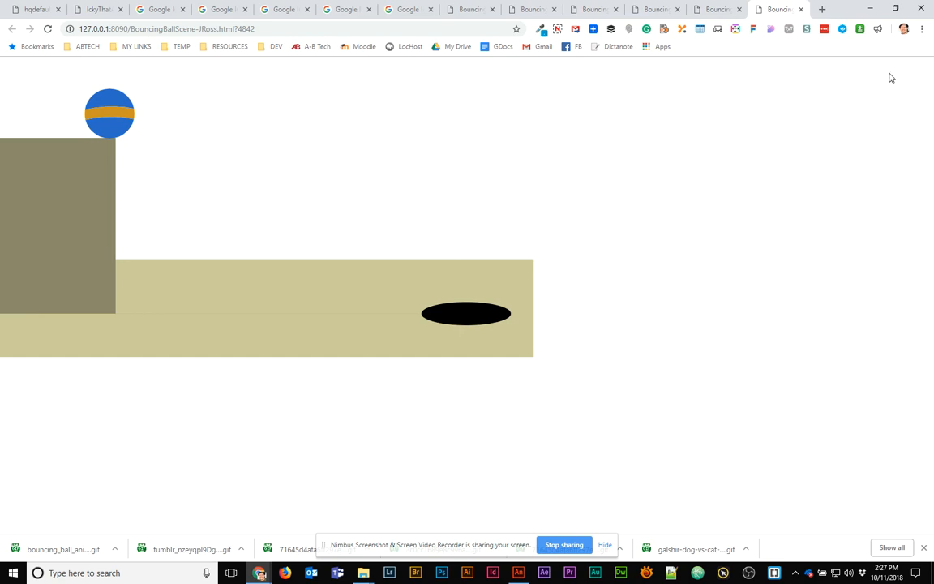
left_click(871, 11)
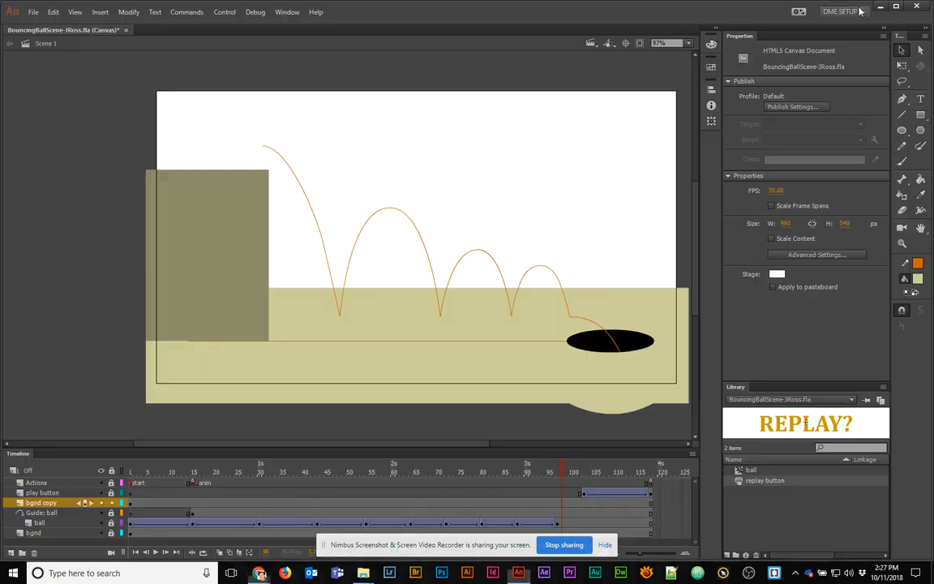
In Publish Settings, enable Center stage and Make responsive, and choose Include JavaScript In HTML
left_click(34, 11)
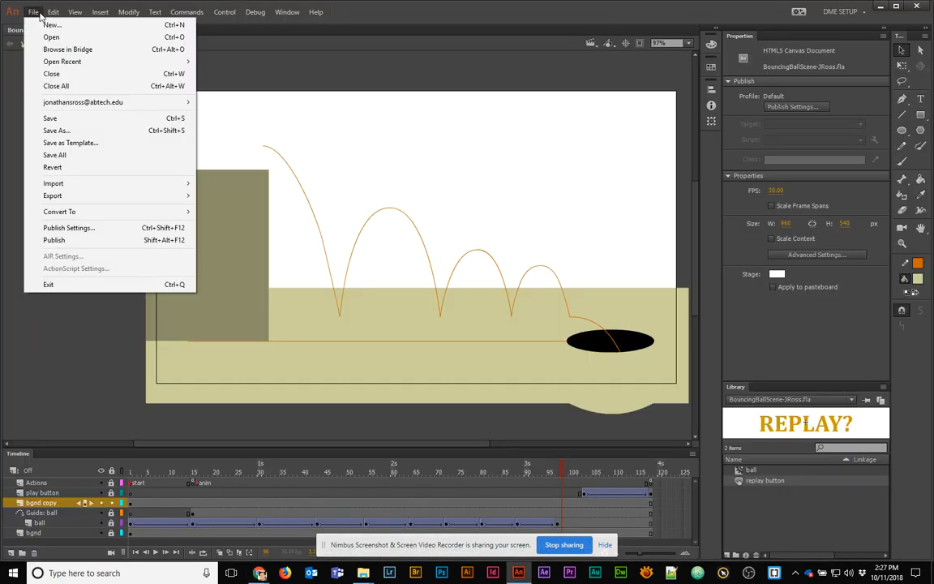
left_click(104, 230)
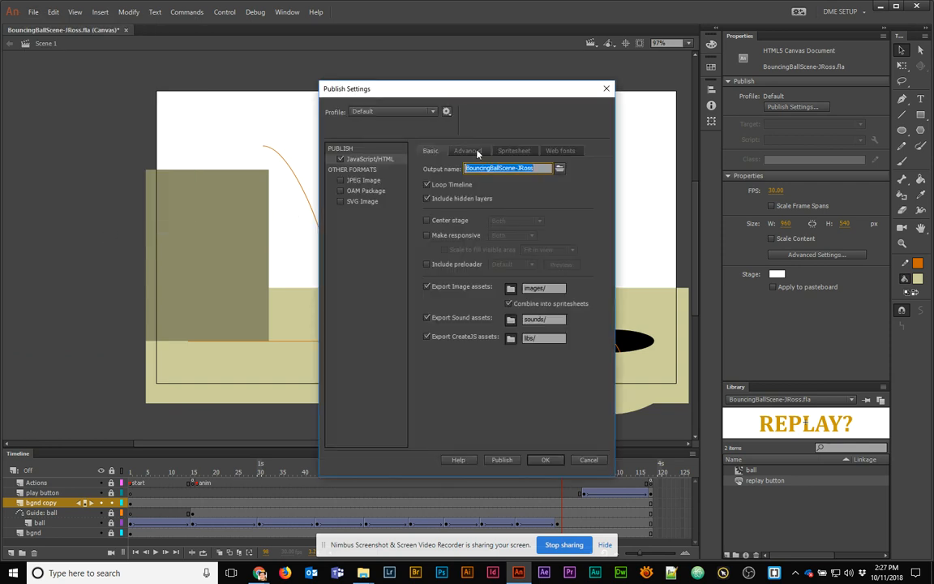
left_click(425, 222)
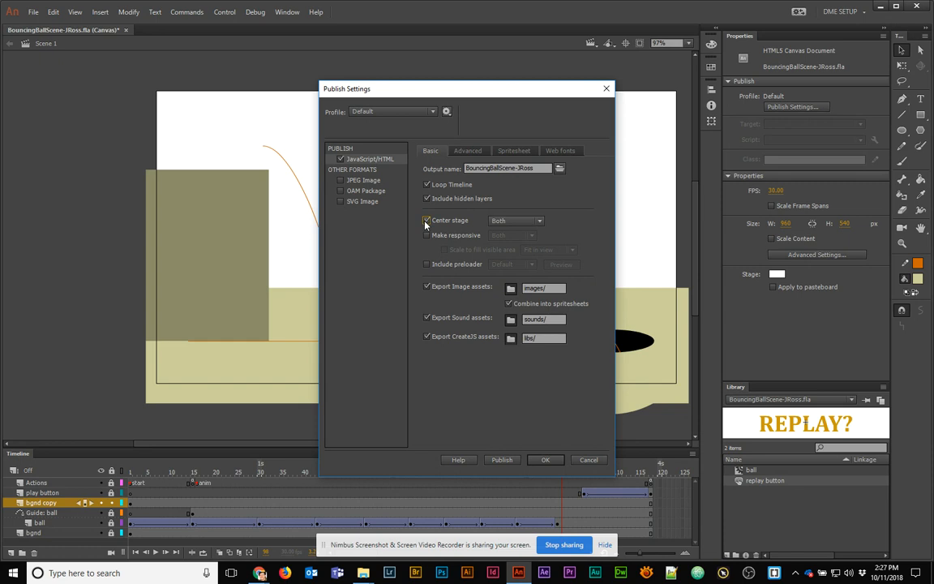
left_click(426, 235)
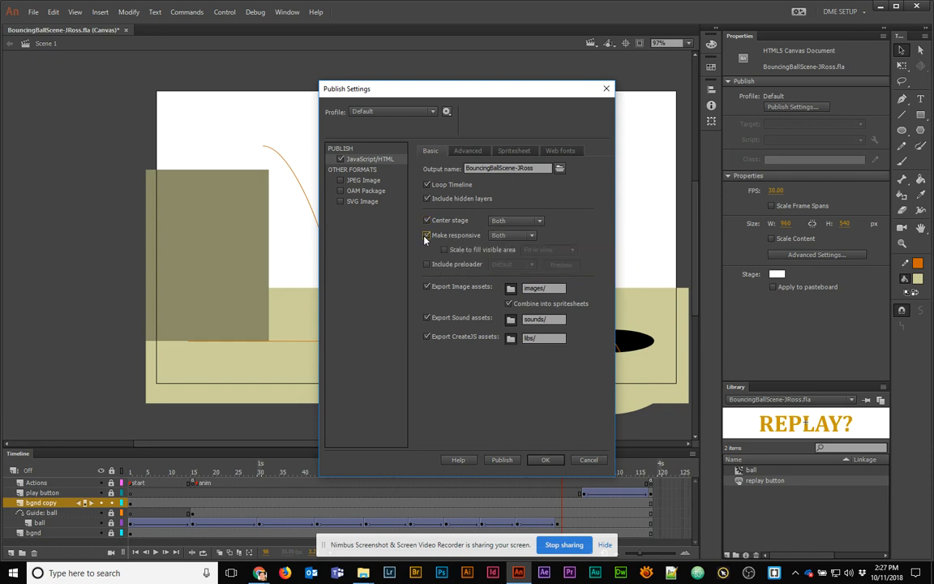
left_click(467, 151)
left_click(467, 210)
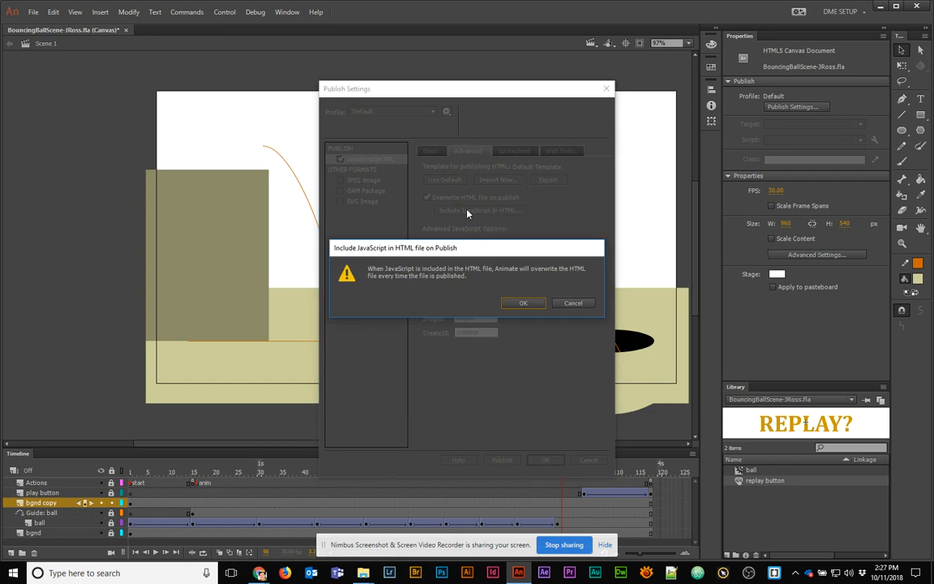
left_click(525, 303)
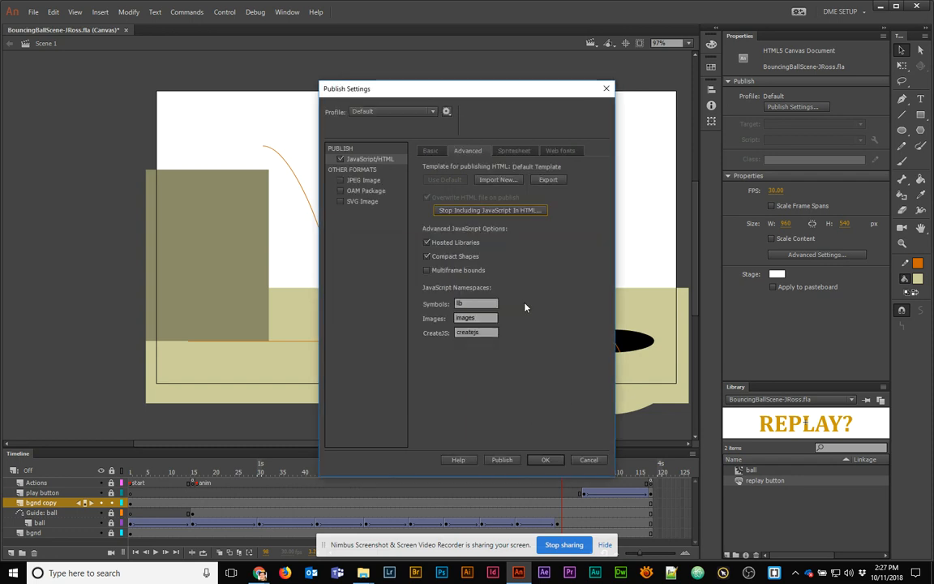
left_click(547, 461)
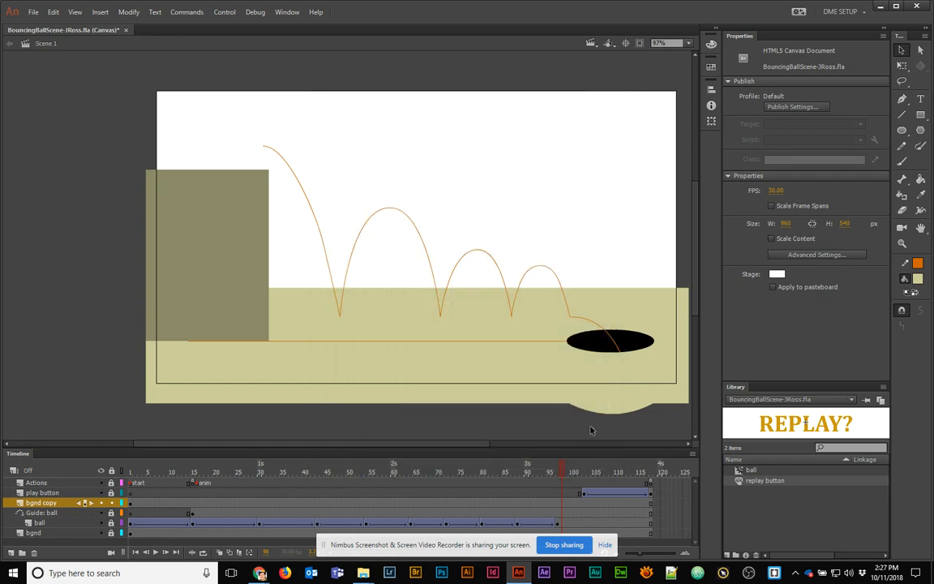
Test the republished animation in Chrome, starting the ball and resizing the window to confirm it rescales
key("ctrl+Return")
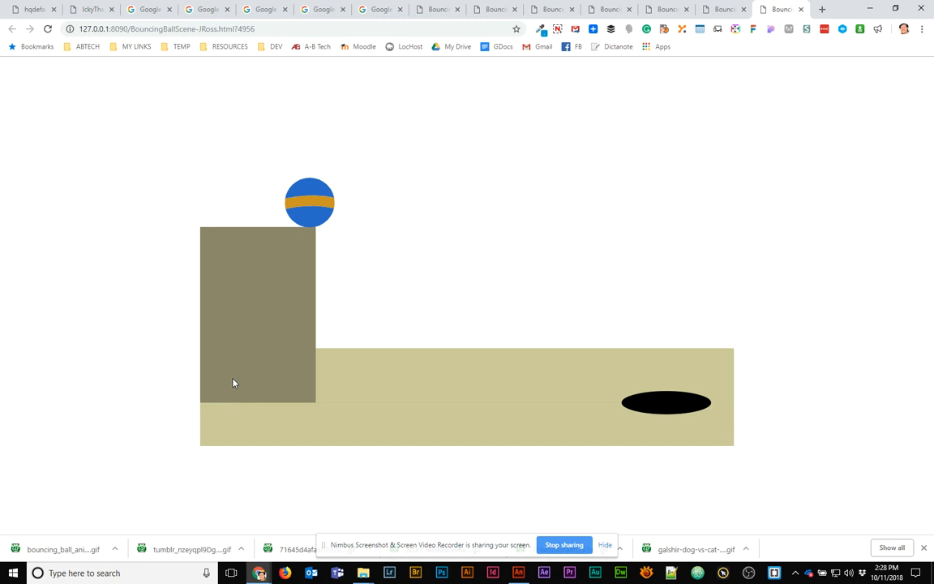
left_click(318, 211)
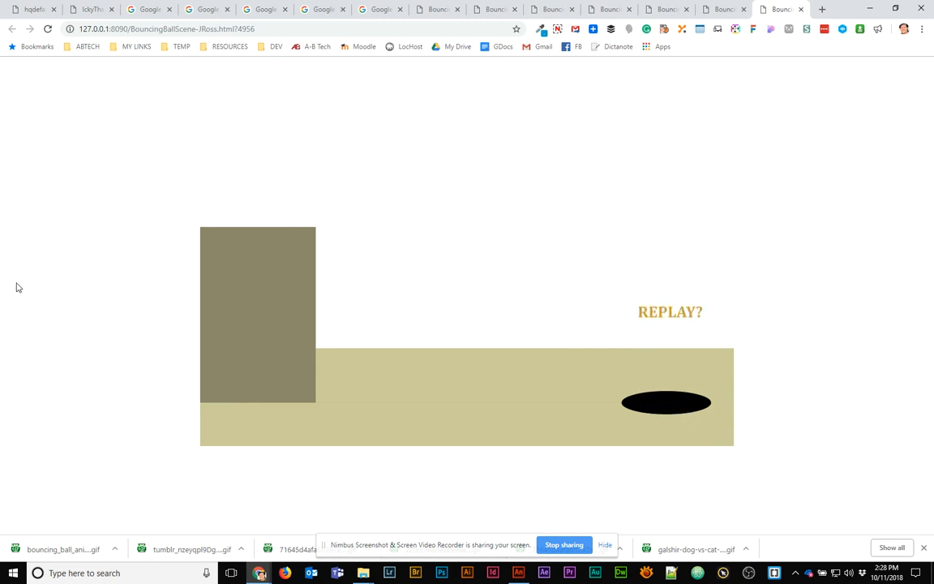
double_click(806, 9)
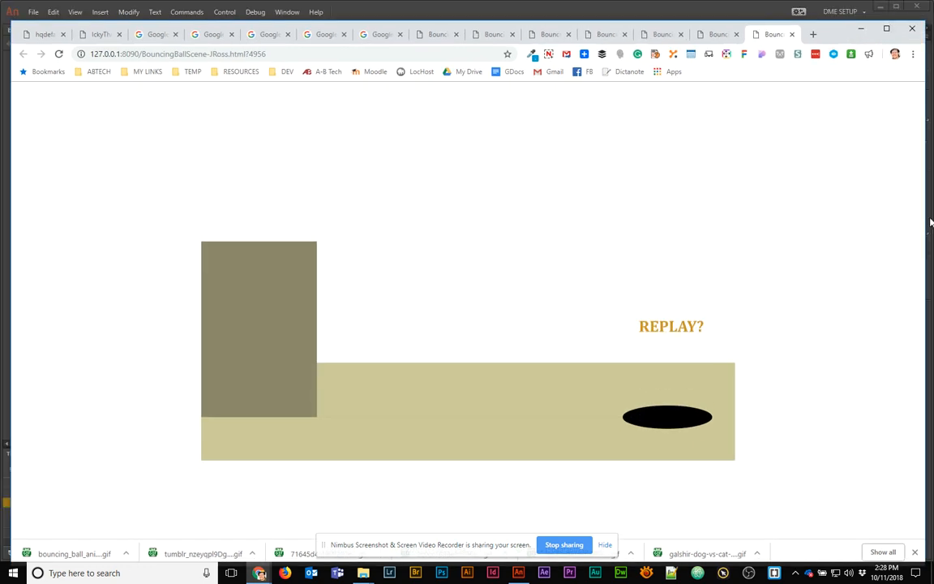
left_click_drag(925, 220, 927, 266)
left_click(891, 30)
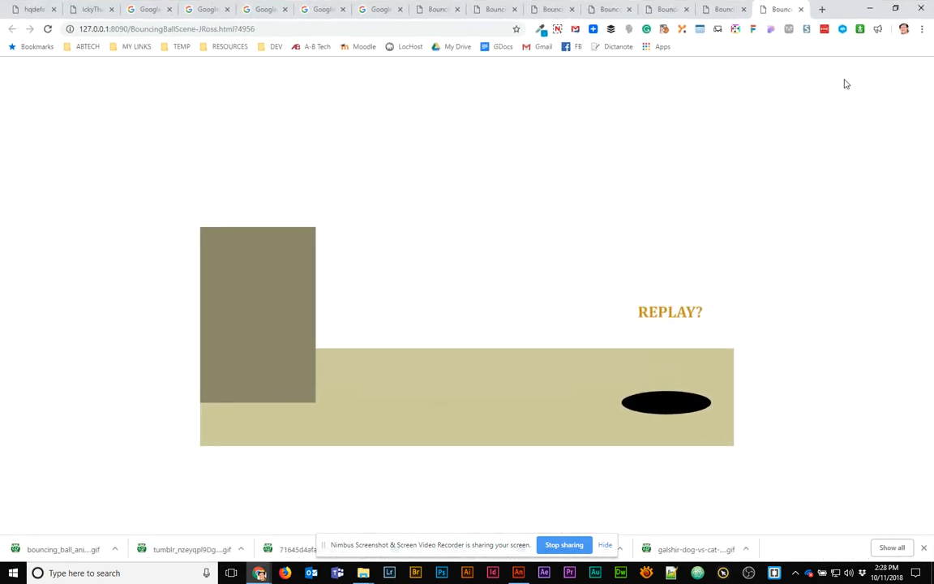